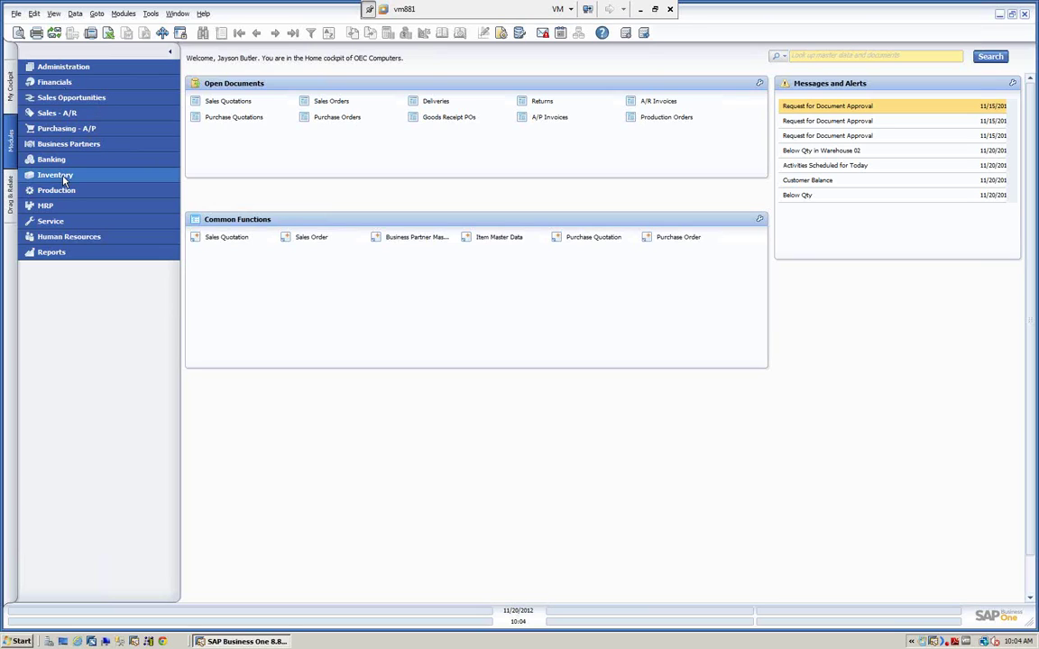
# Open the Price Lists window from the Inventory module and shift it slightly away from the window edge
pyautogui.click(72, 176)
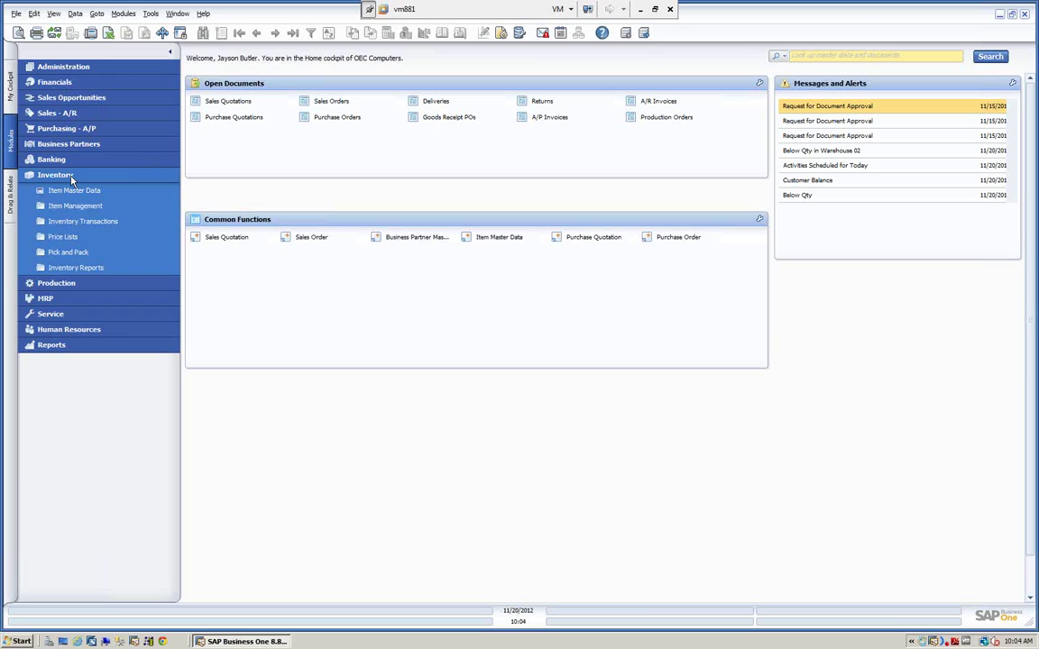
pyautogui.click(63, 238)
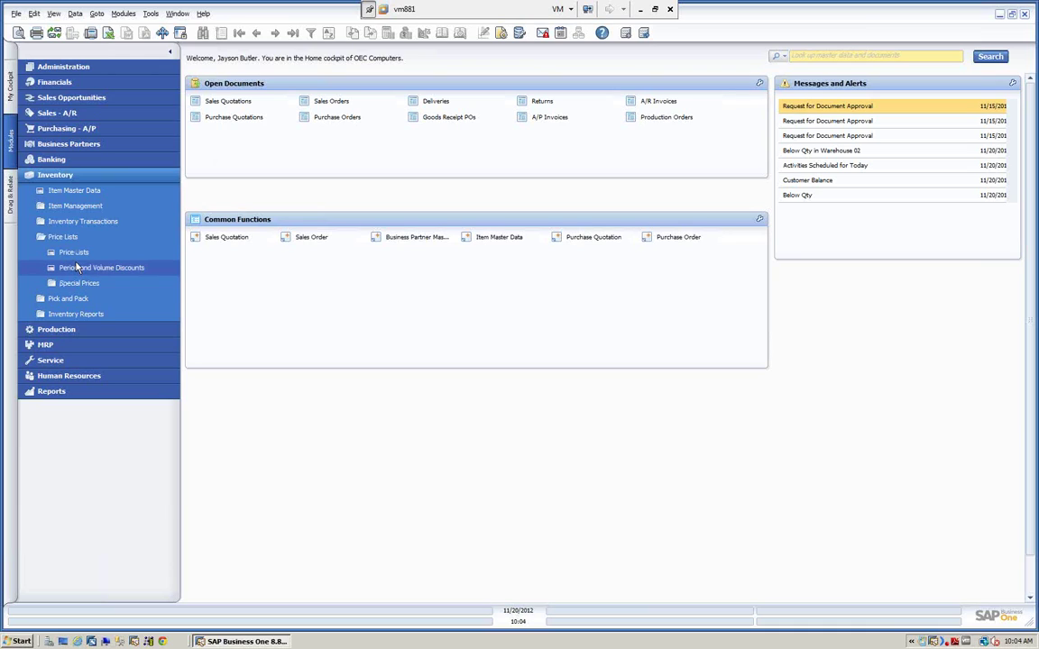
pyautogui.click(74, 252)
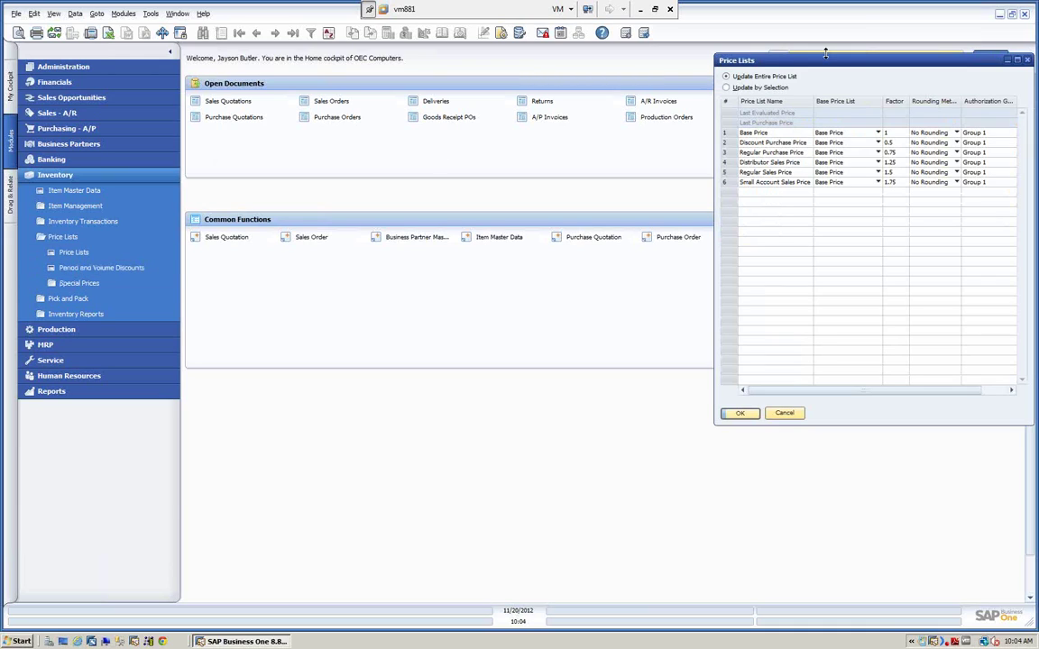
pyautogui.moveTo(746, 59); pyautogui.dragTo(722, 57)
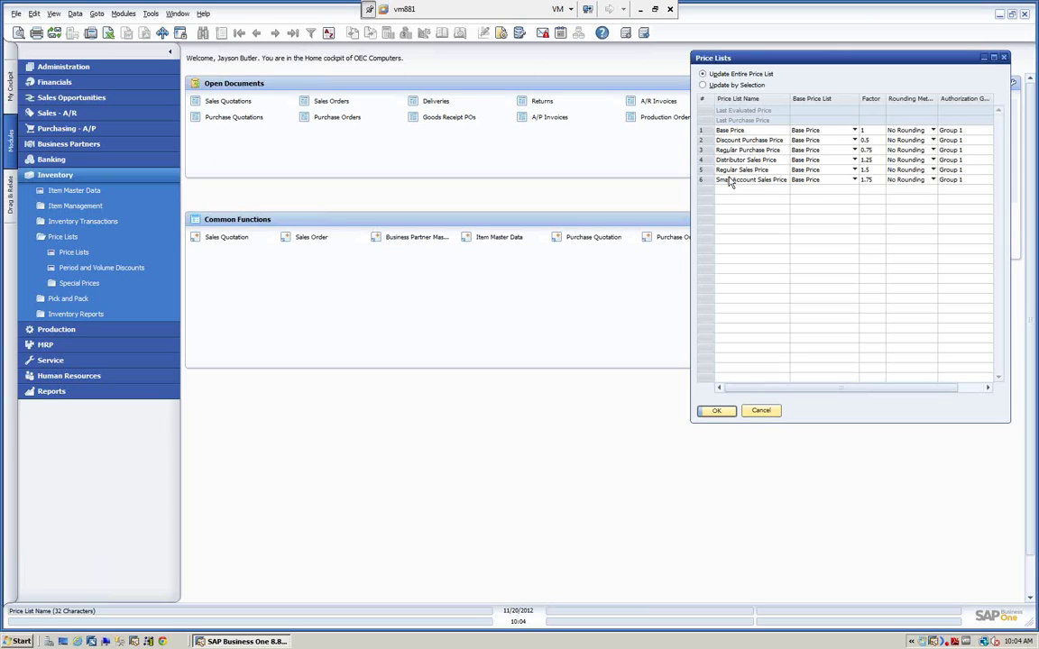
# Check which base price lists can be assigned to the Discount Purchase Price list, keeping Base Price
pyautogui.click(783, 133)
pyautogui.click(854, 140)
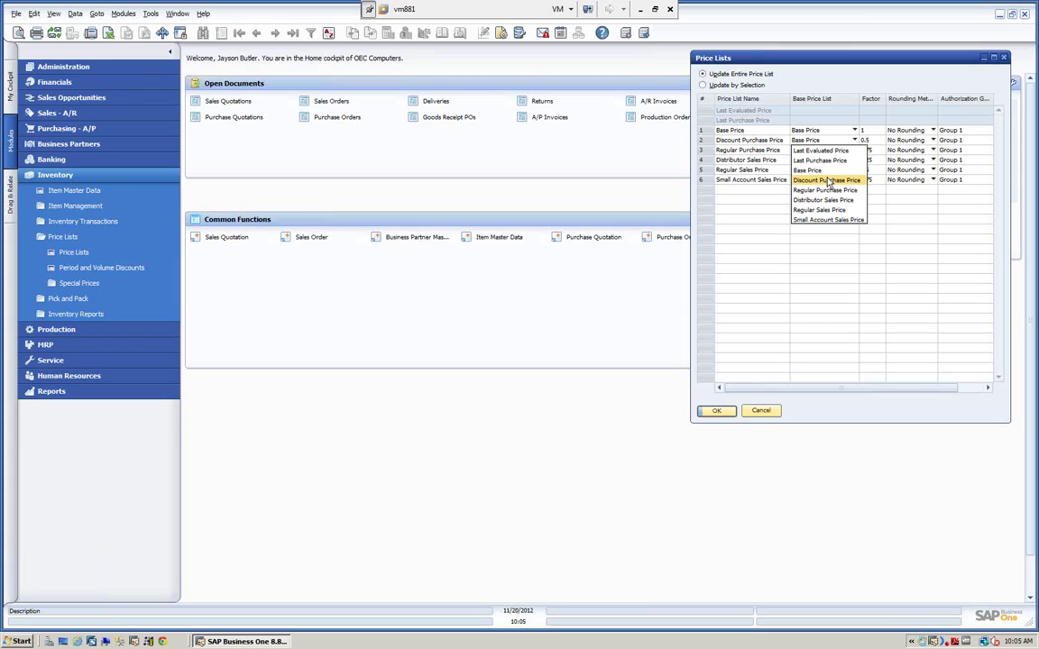
pyautogui.click(828, 140)
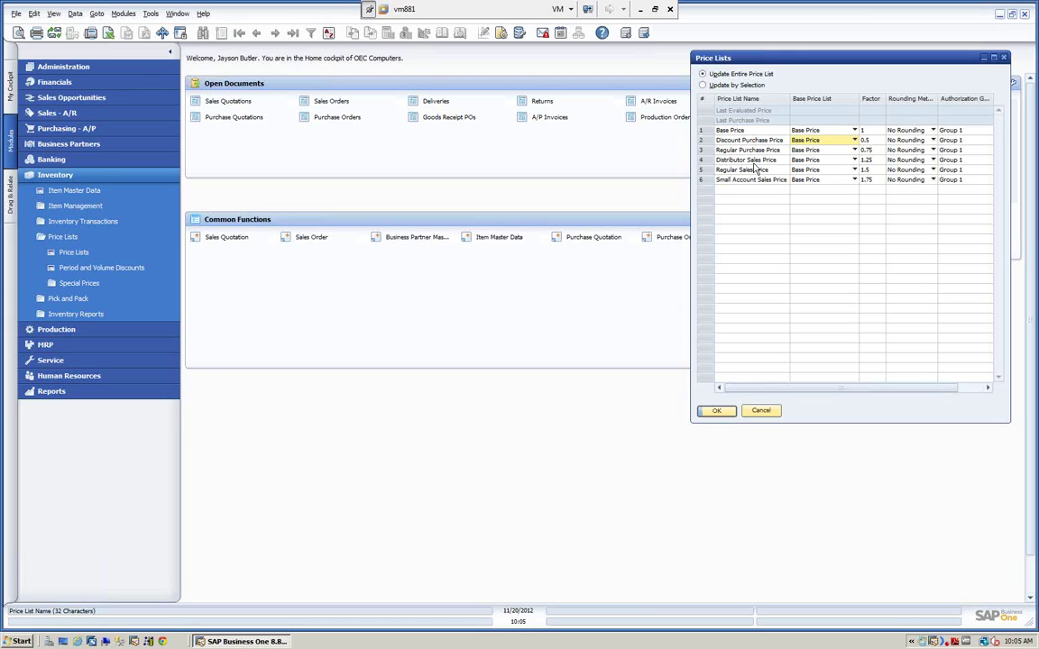
# Open Item Master Data, display the first item record, A00001, and place its window beside the price lists
pyautogui.click(74, 191)
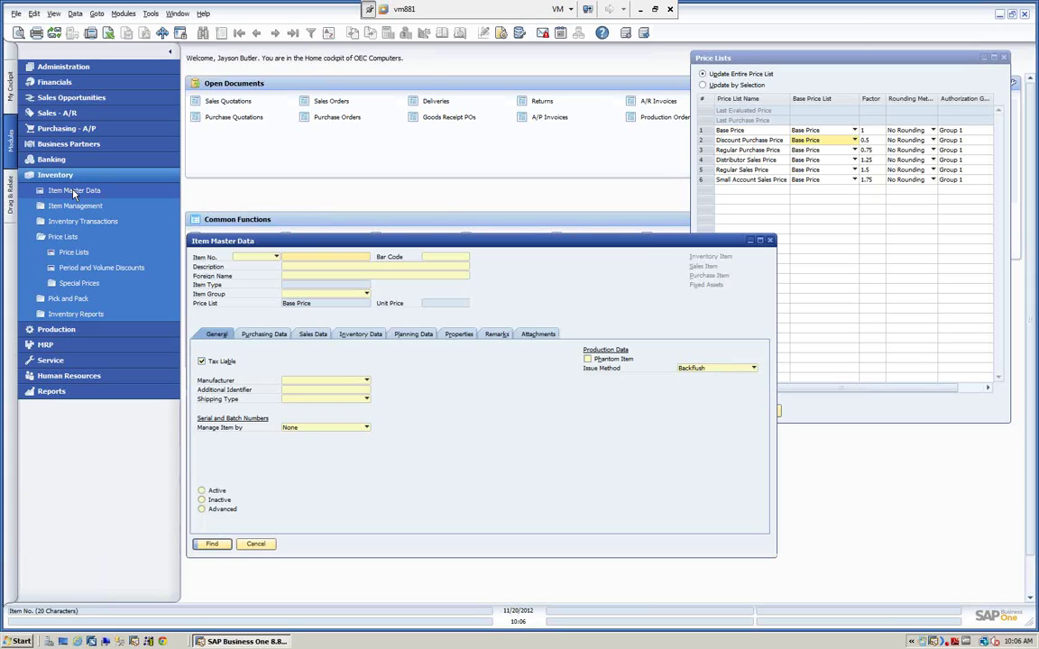
pyautogui.moveTo(338, 243); pyautogui.dragTo(248, 100)
pyautogui.click(239, 33)
pyautogui.moveTo(258, 90); pyautogui.dragTo(217, 63)
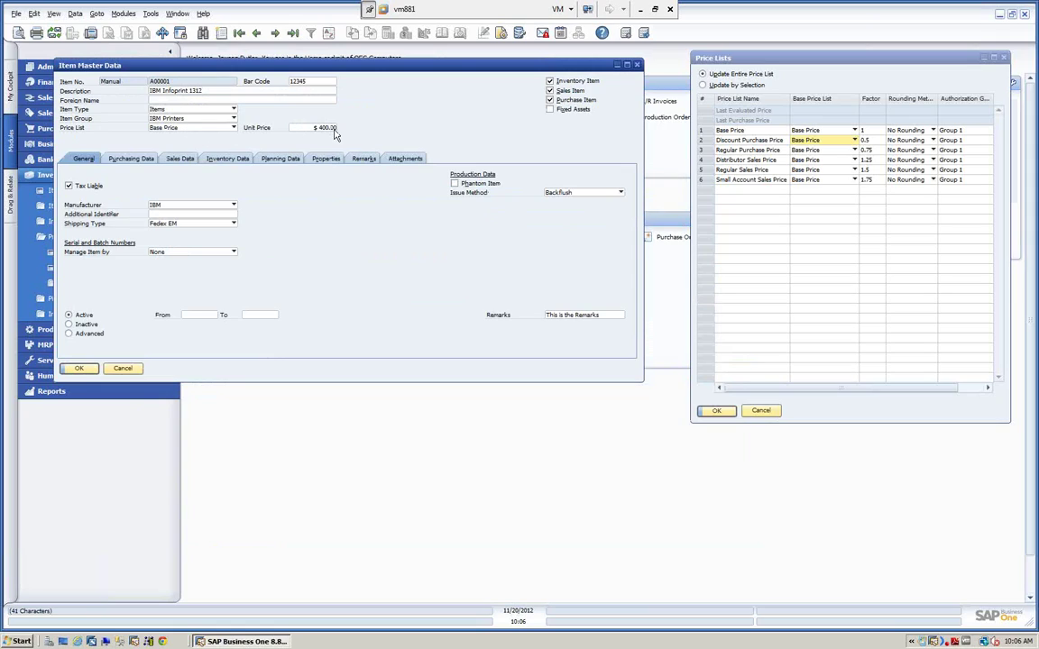
# View the item's unit price under Last Purchase Price and Last Evaluated Price, and return to Base Price
pyautogui.click(212, 127)
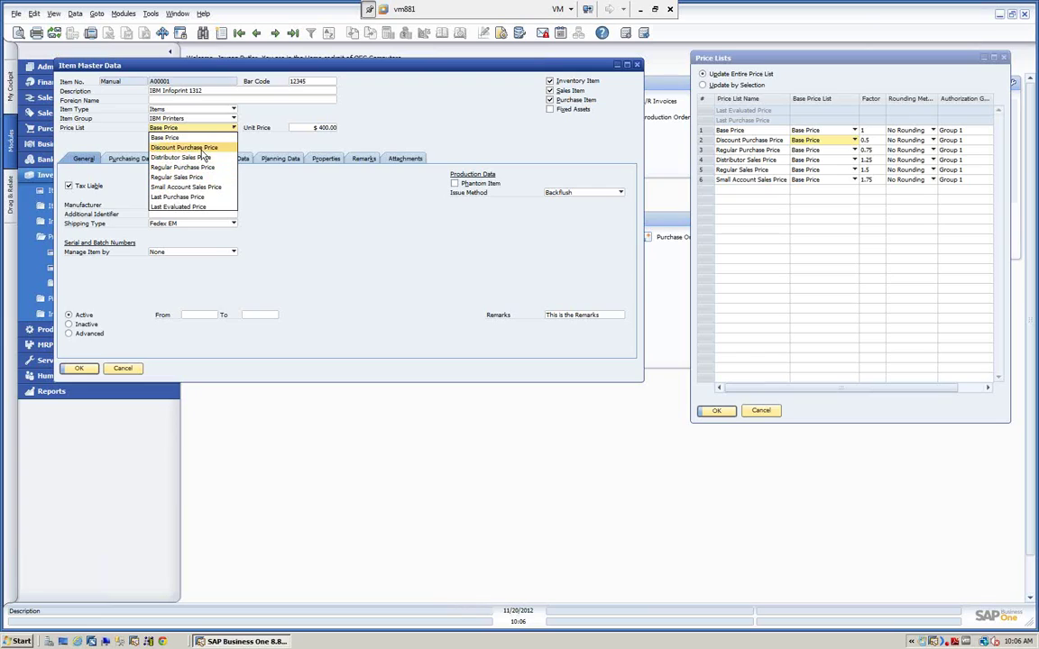
pyautogui.click(180, 196)
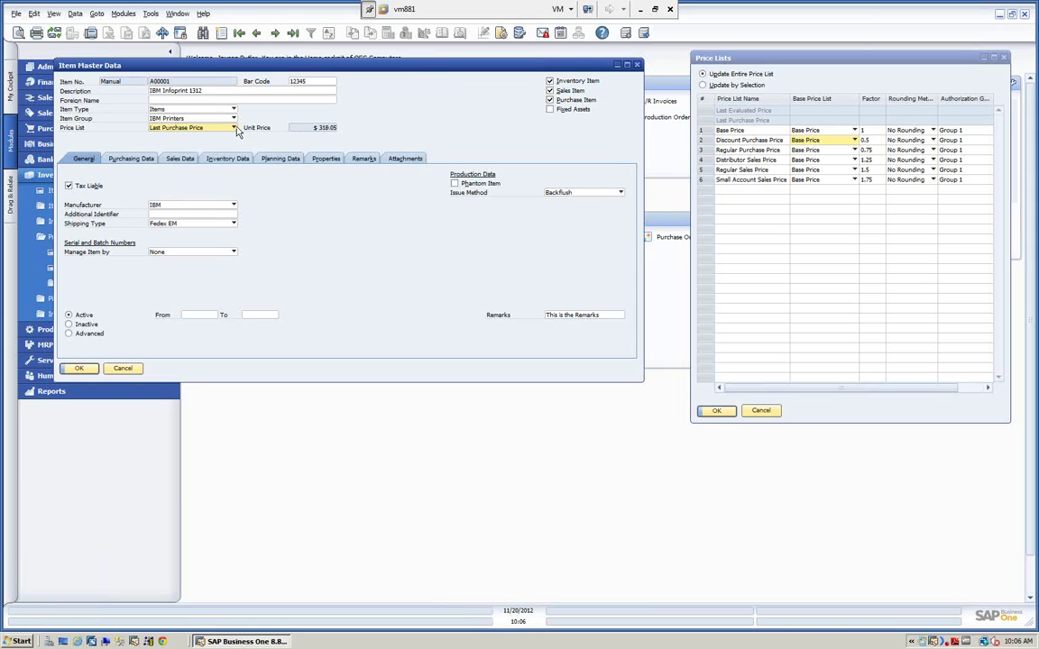
pyautogui.click(233, 127)
pyautogui.click(181, 207)
pyautogui.click(234, 129)
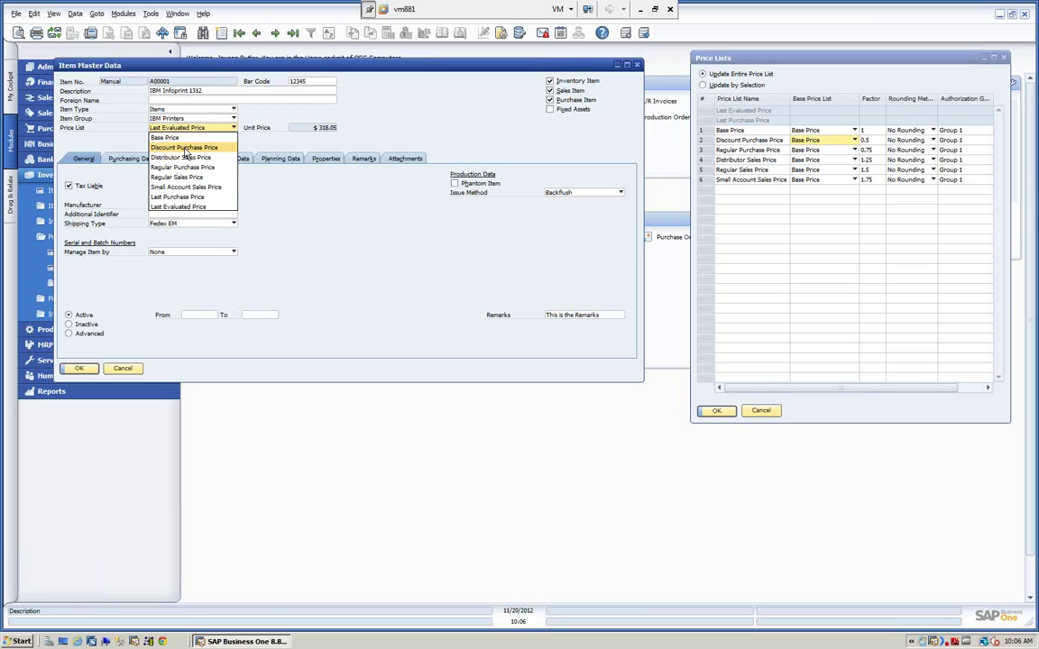
pyautogui.click(229, 136)
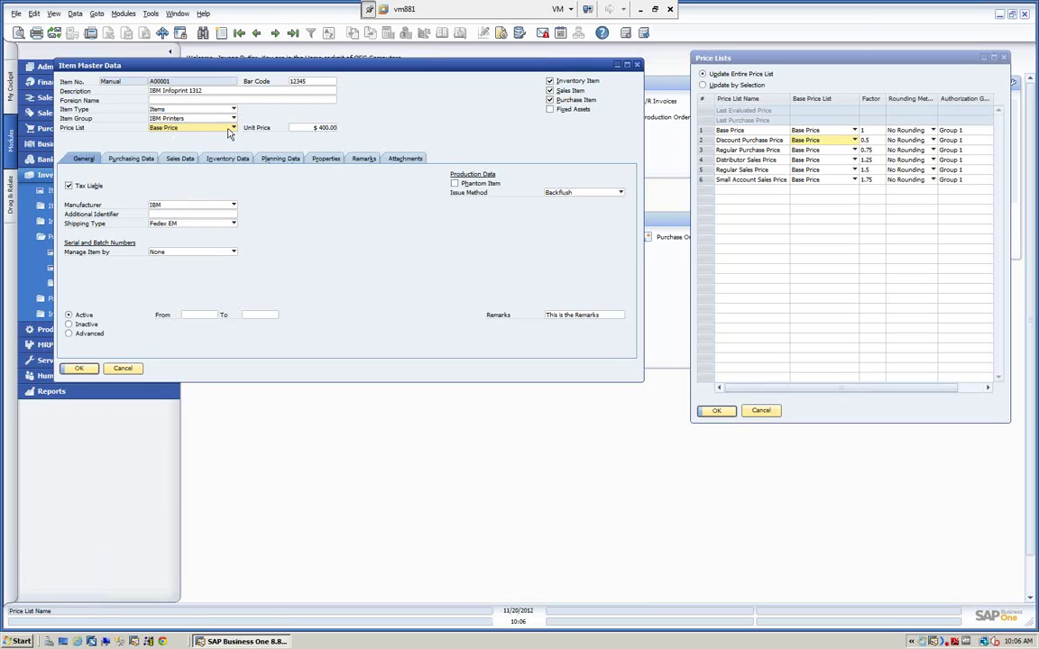
# View the item's unit price under Discount Purchase Price and Distributor Sales Price, and close the record without saving
pyautogui.click(213, 127)
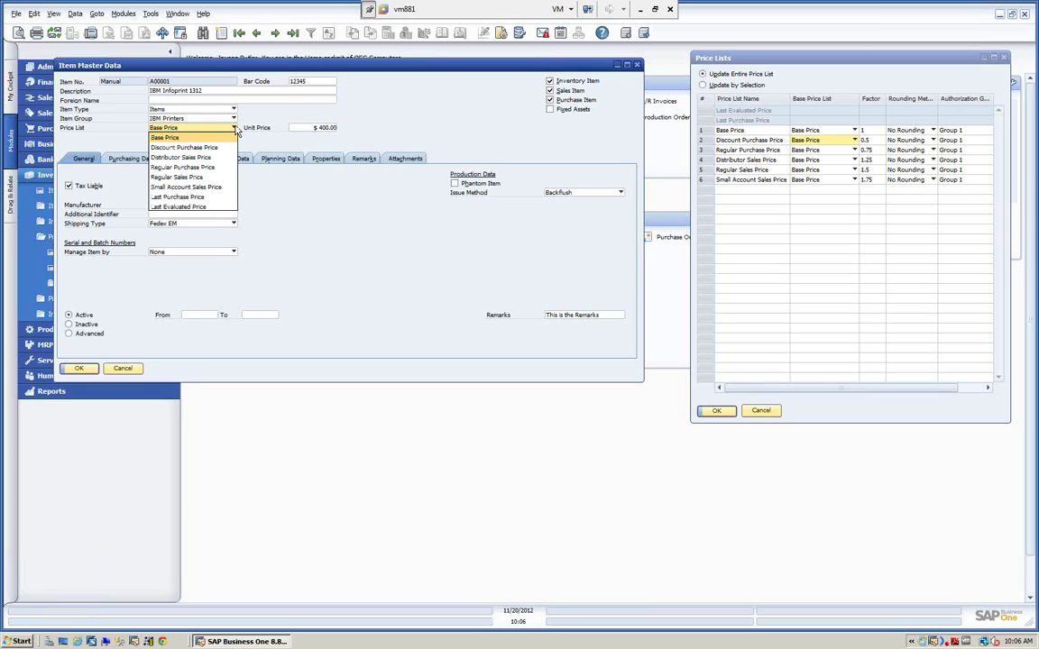
pyautogui.click(171, 147)
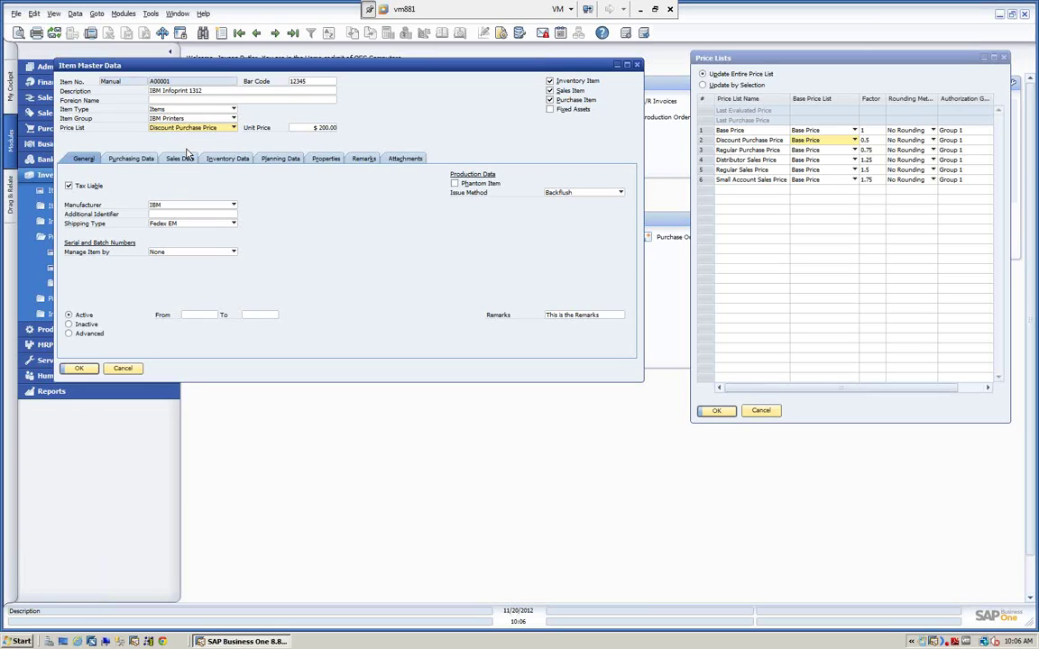
pyautogui.click(213, 127)
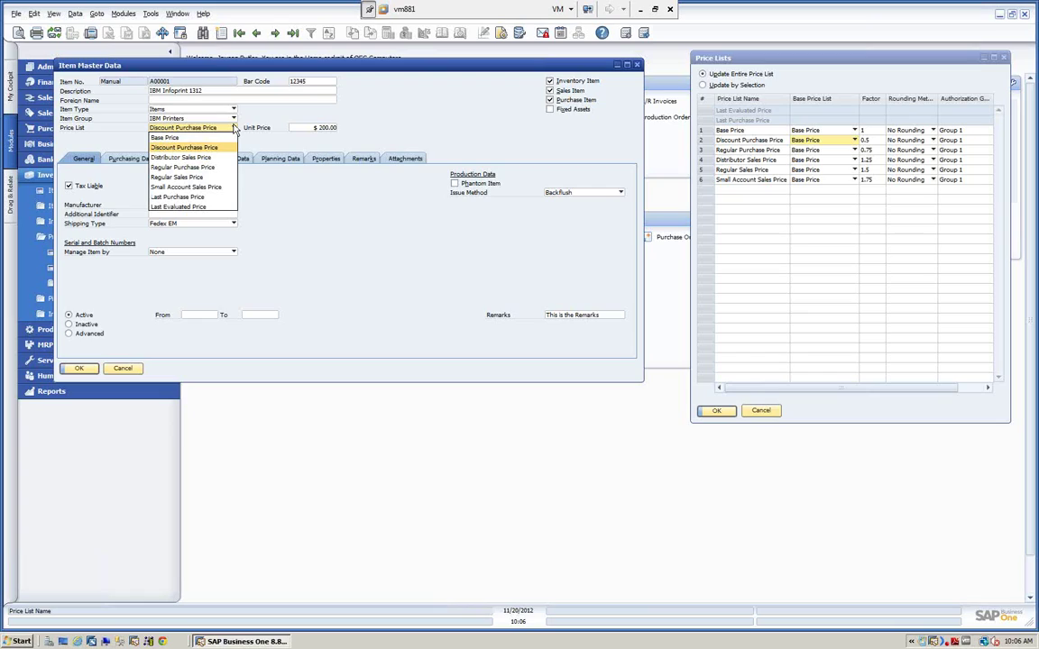
pyautogui.click(181, 157)
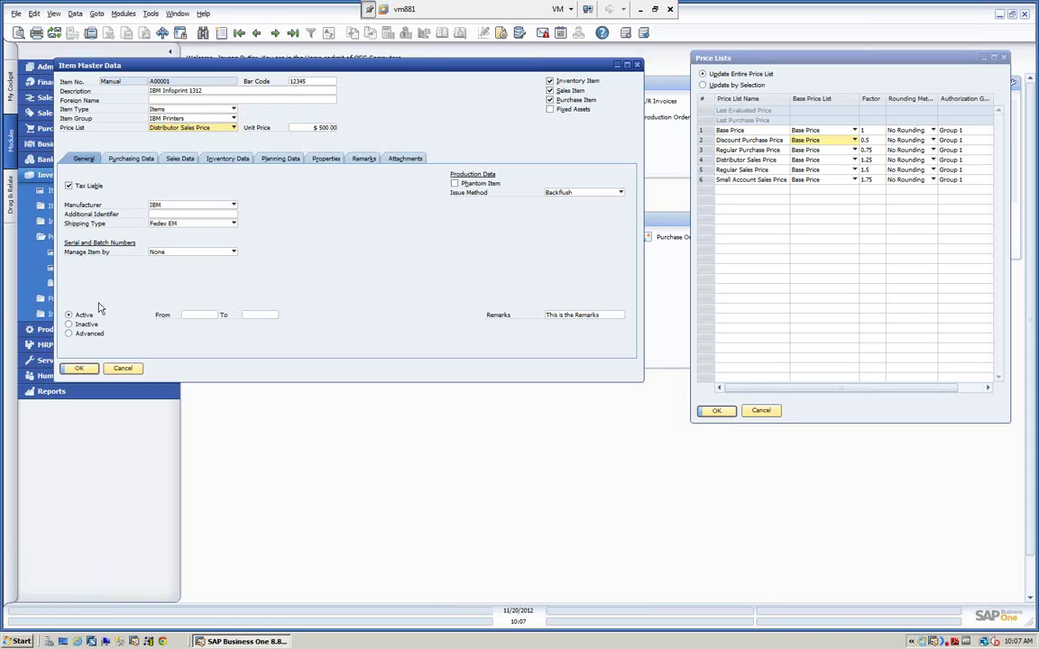
pyautogui.click(122, 368)
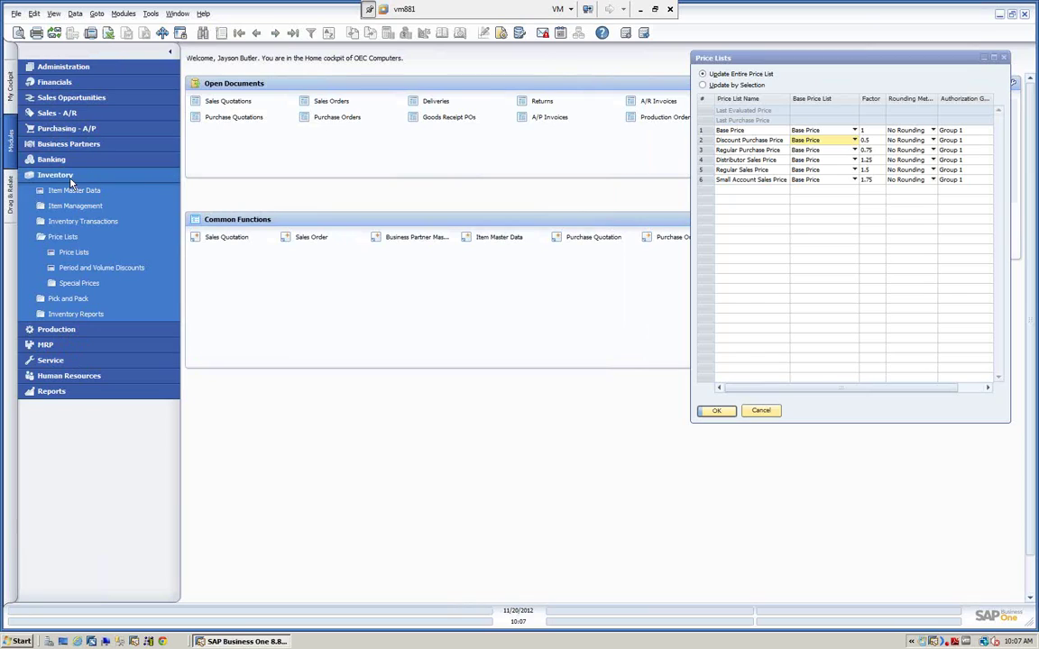
# Open Business Partner Master Data in a reduced window and find the Earthshaker Corporation record by name
pyautogui.click(68, 146)
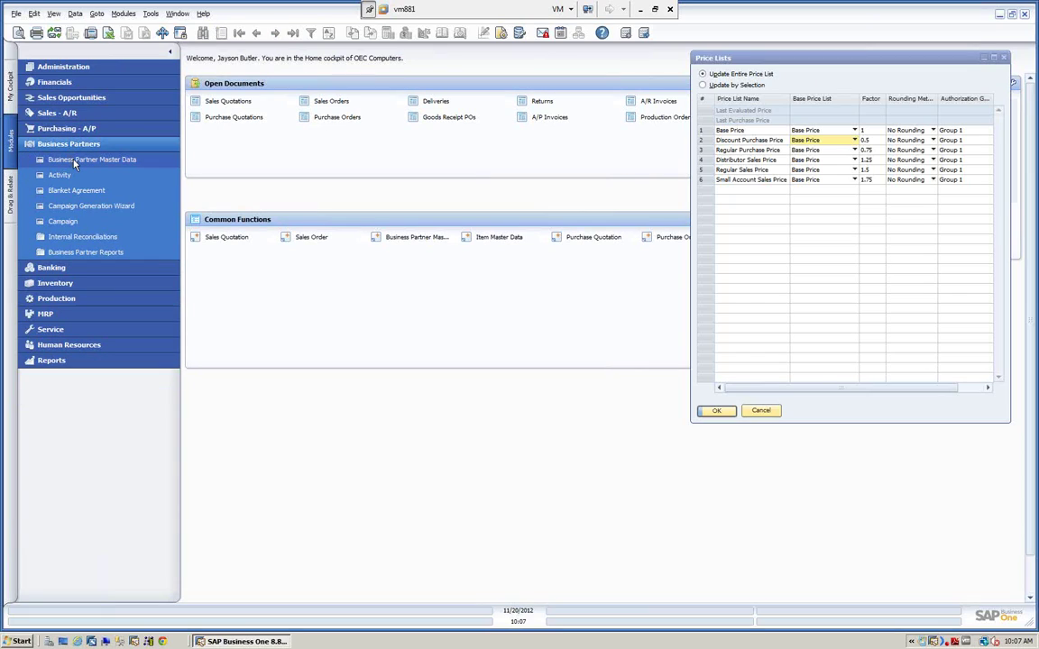
pyautogui.click(76, 159)
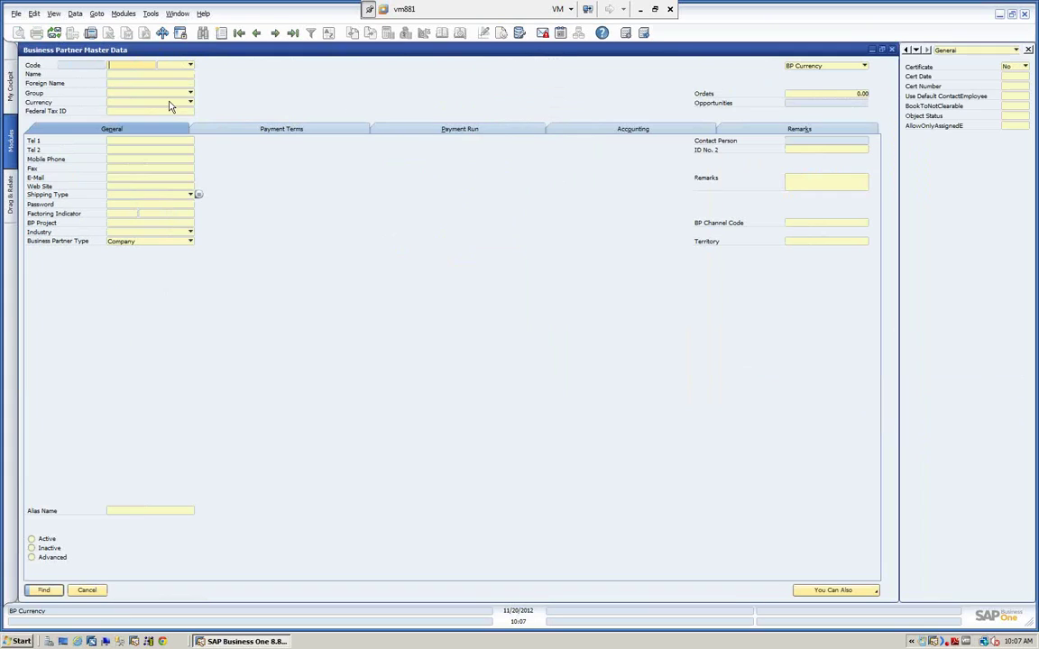
pyautogui.click(881, 51)
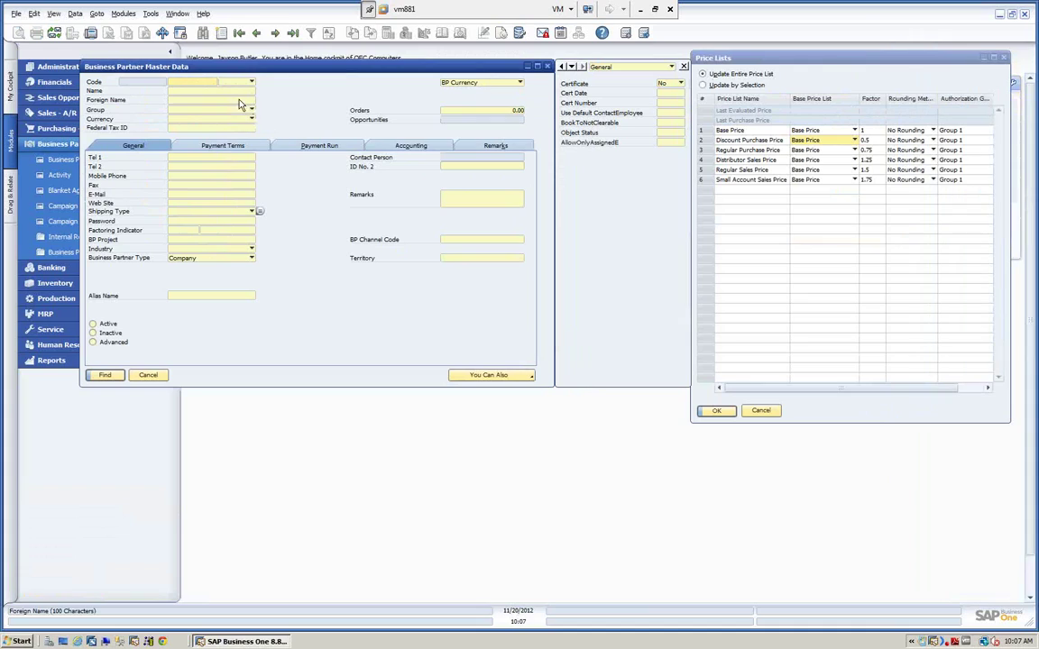
pyautogui.click(219, 91)
pyautogui.write('e')
pyautogui.press('Return')
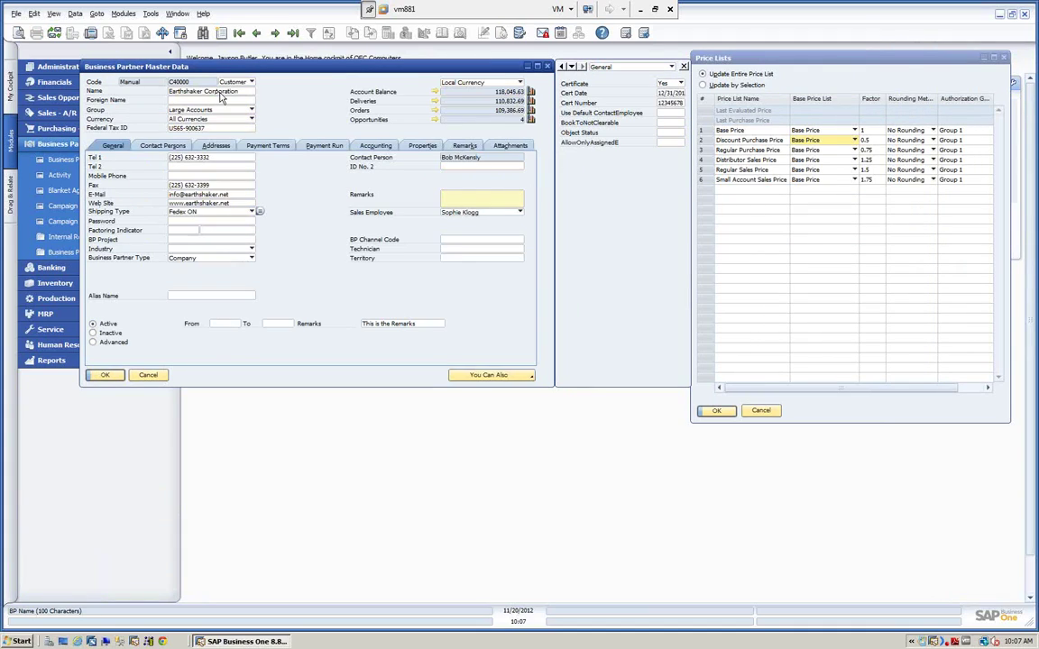
# Set the total discount in Earthshaker Corporation's payment terms to 2 percent, update the record and close it
pyautogui.click(267, 146)
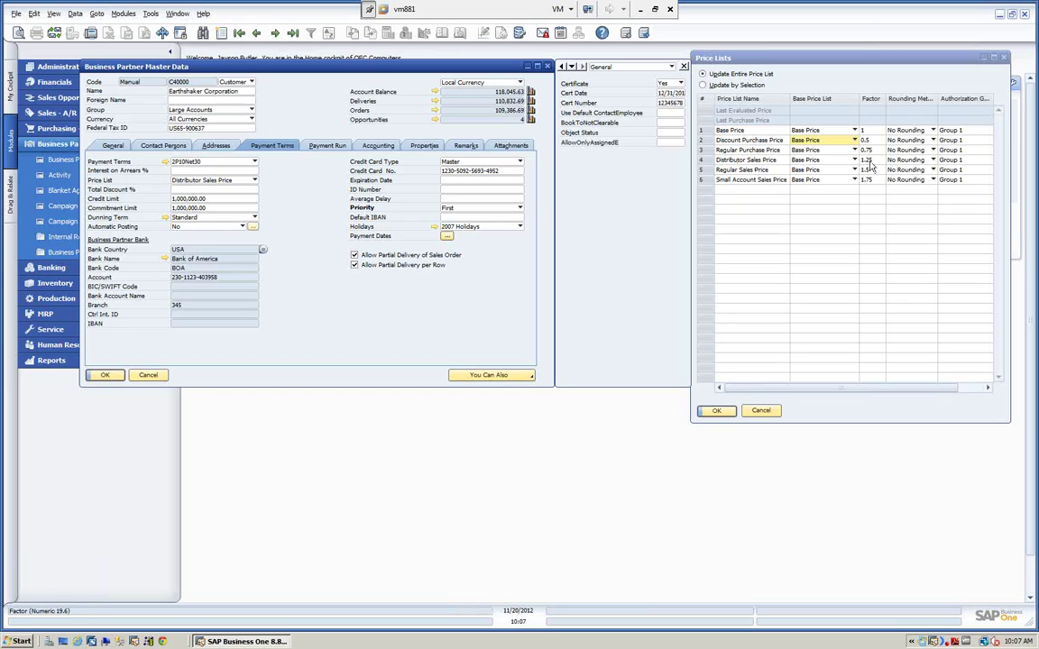
pyautogui.click(189, 190)
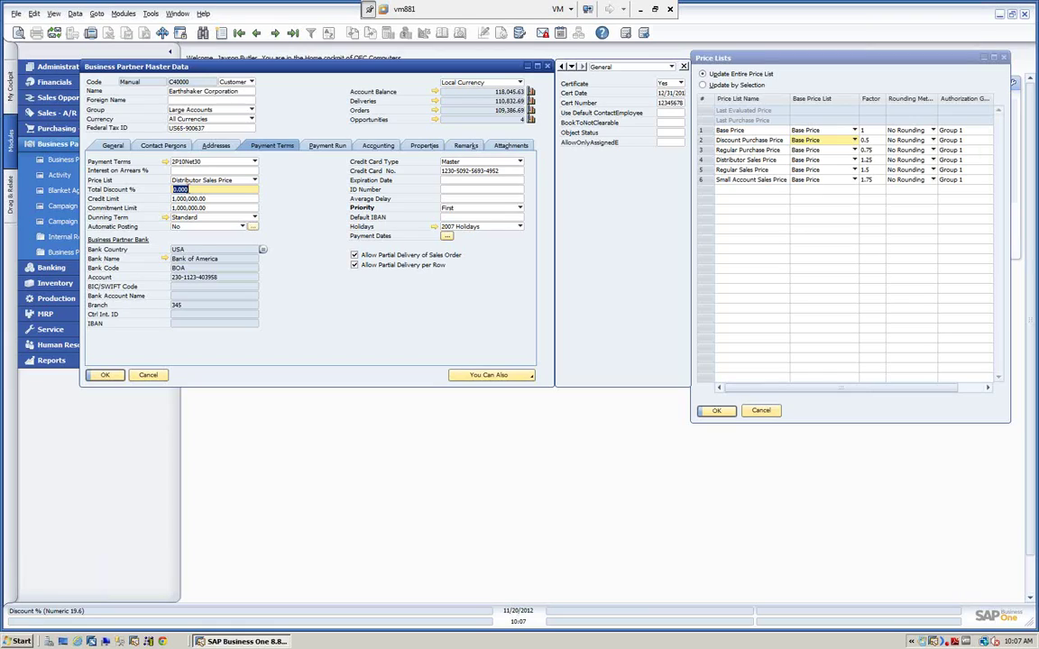
pyautogui.write('2')
pyautogui.press('Tab')
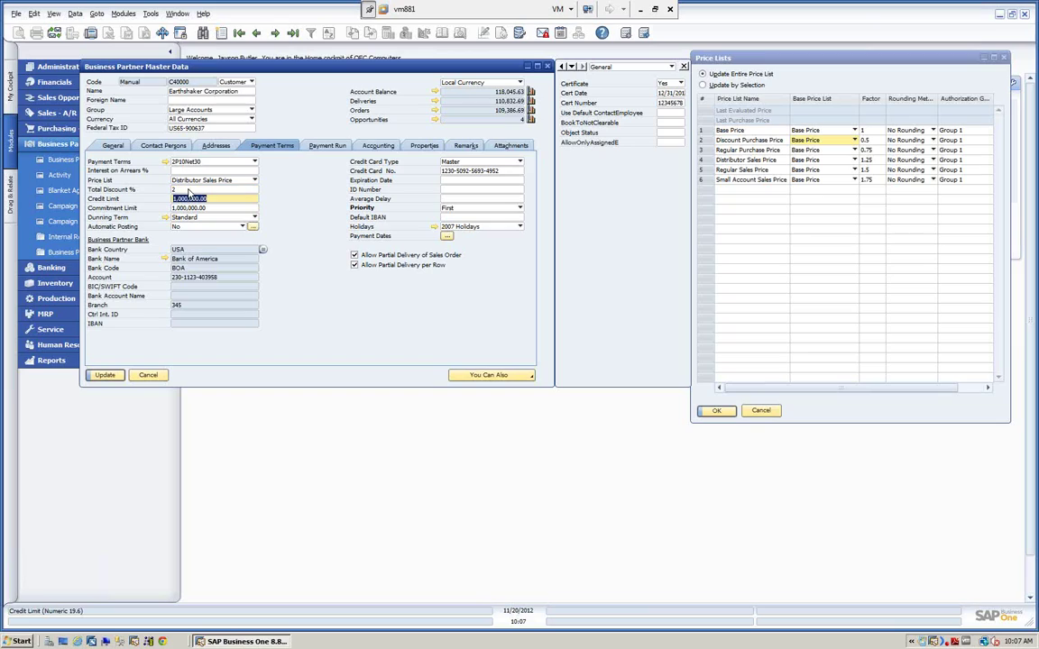
pyautogui.click(107, 376)
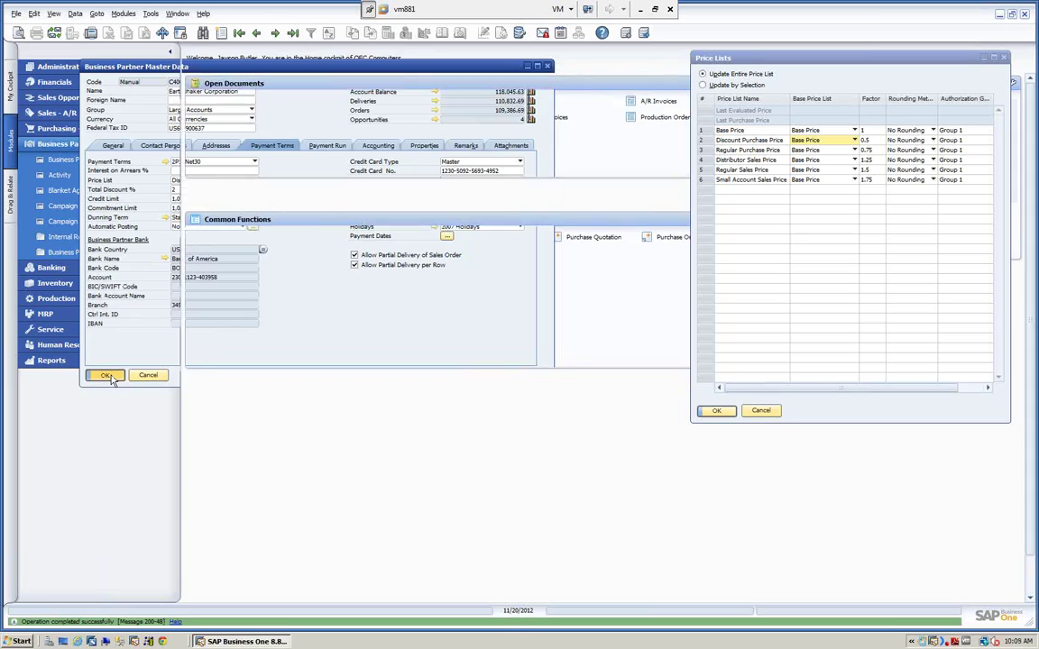
pyautogui.click(107, 375)
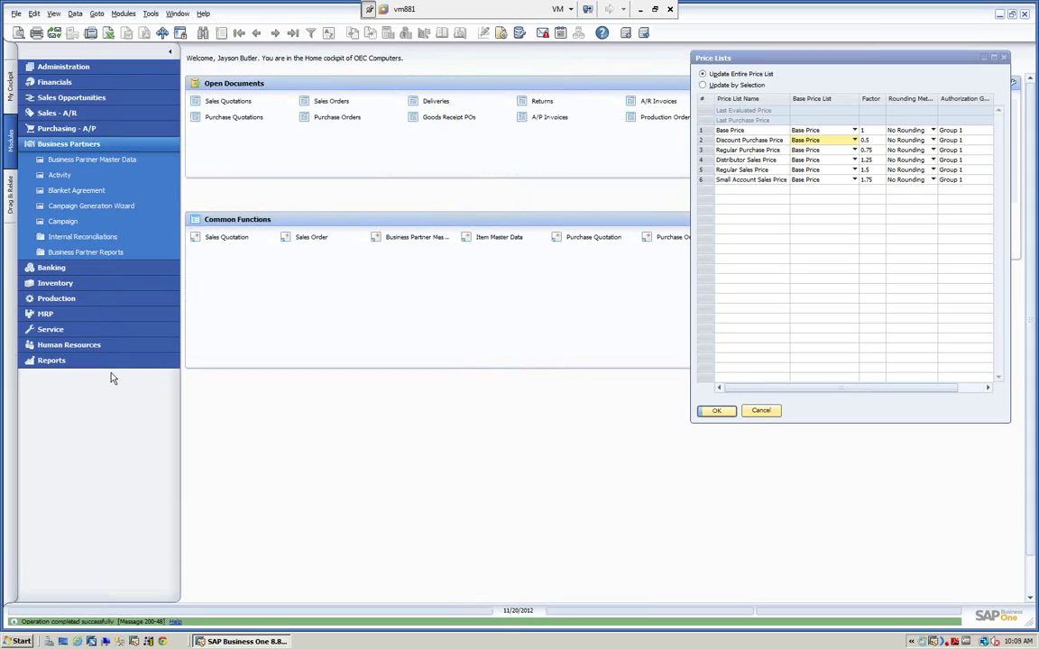
# Start a new sales order for the customer Earthshaker Corporation
pyautogui.click(56, 113)
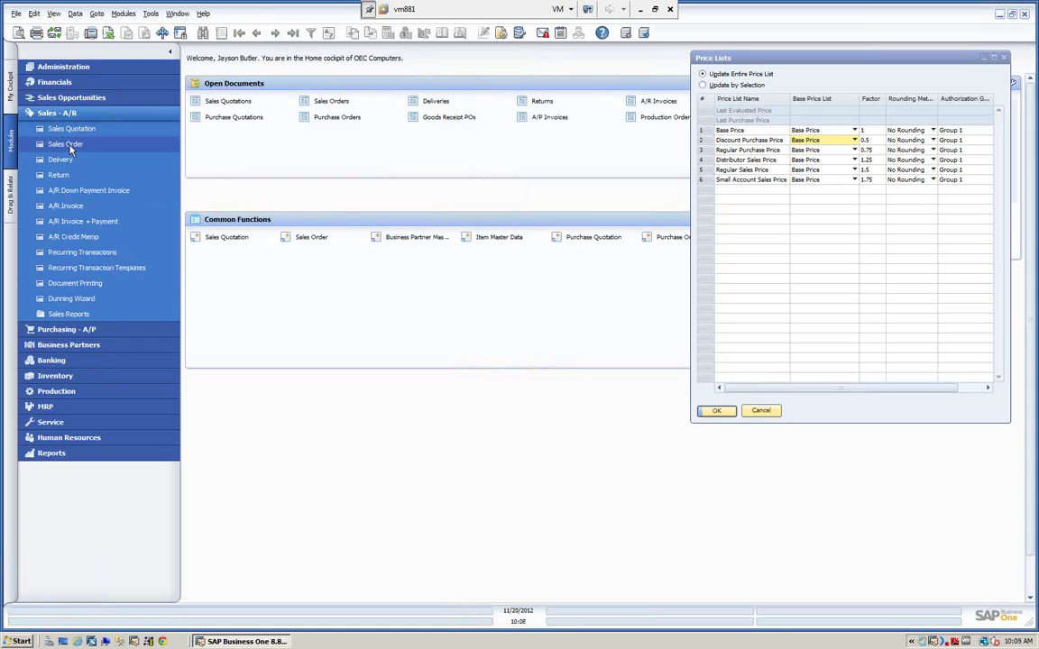
pyautogui.click(65, 144)
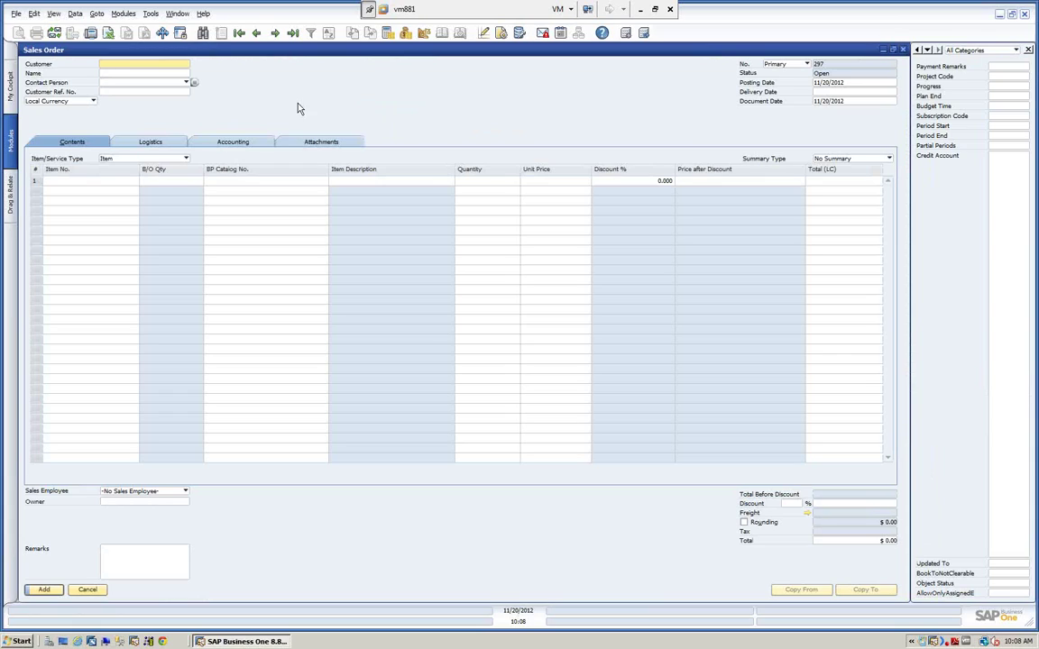
pyautogui.click(140, 72)
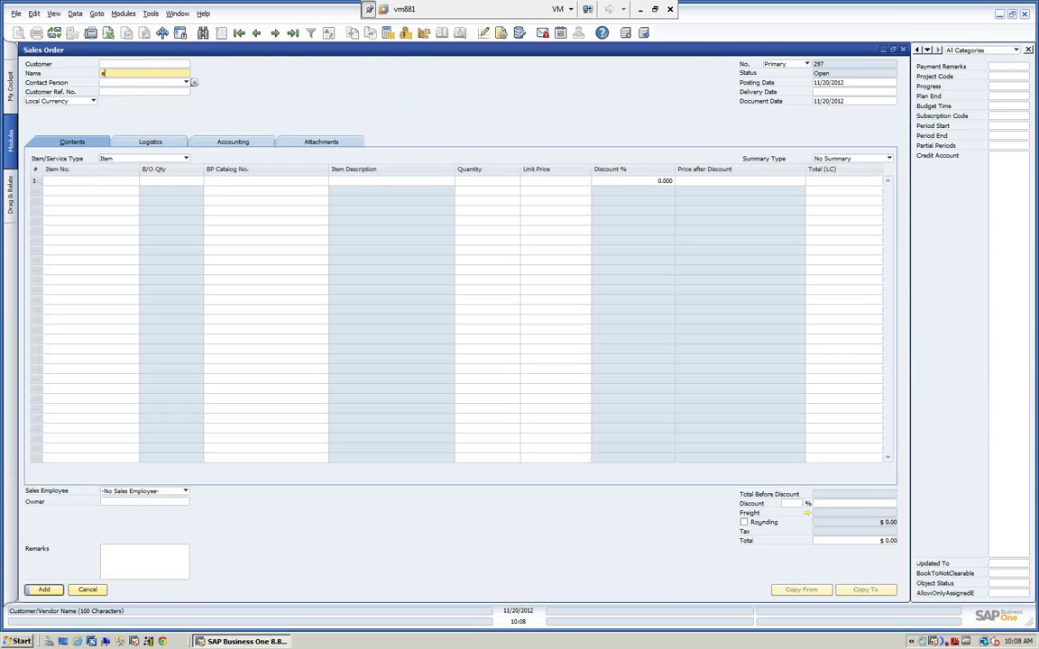
pyautogui.write('e')
pyautogui.press('Tab')
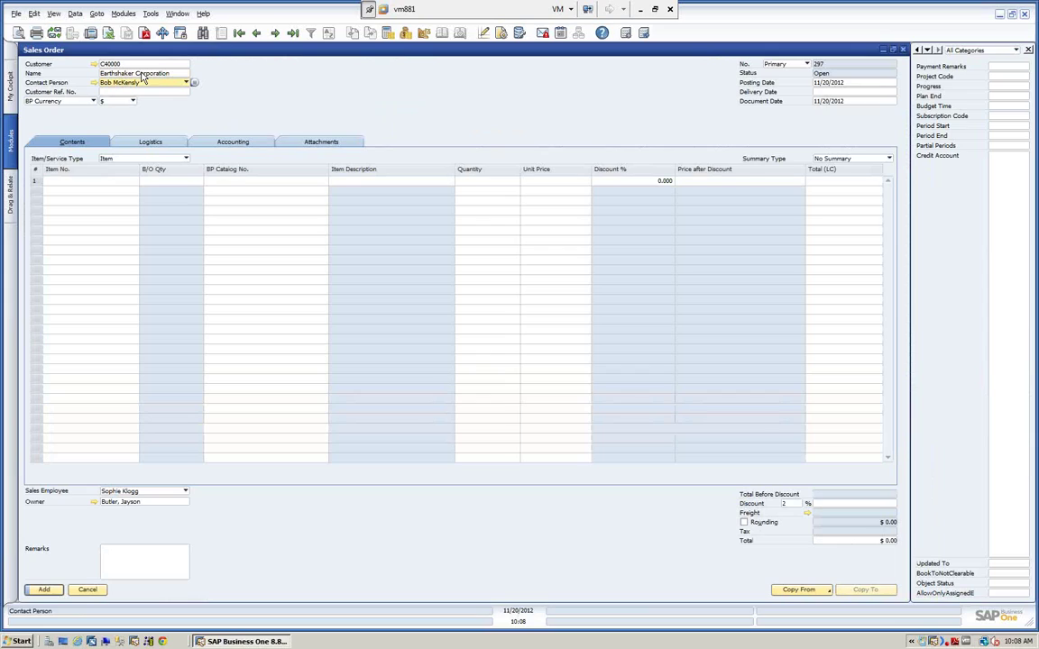
# Set the order's delivery date to 11/20/2012 and add item A00001, IBM Infoprint 1312, to the first line
pyautogui.click(884, 92)
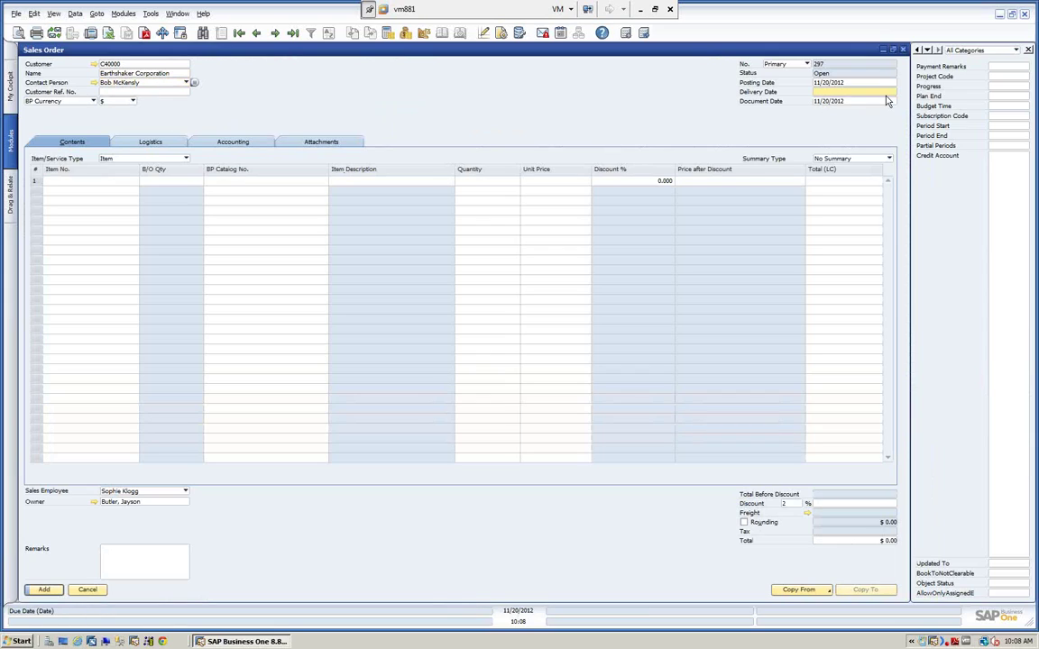
pyautogui.write('20')
pyautogui.press('Tab')
pyautogui.click(95, 180)
pyautogui.press('Tab')
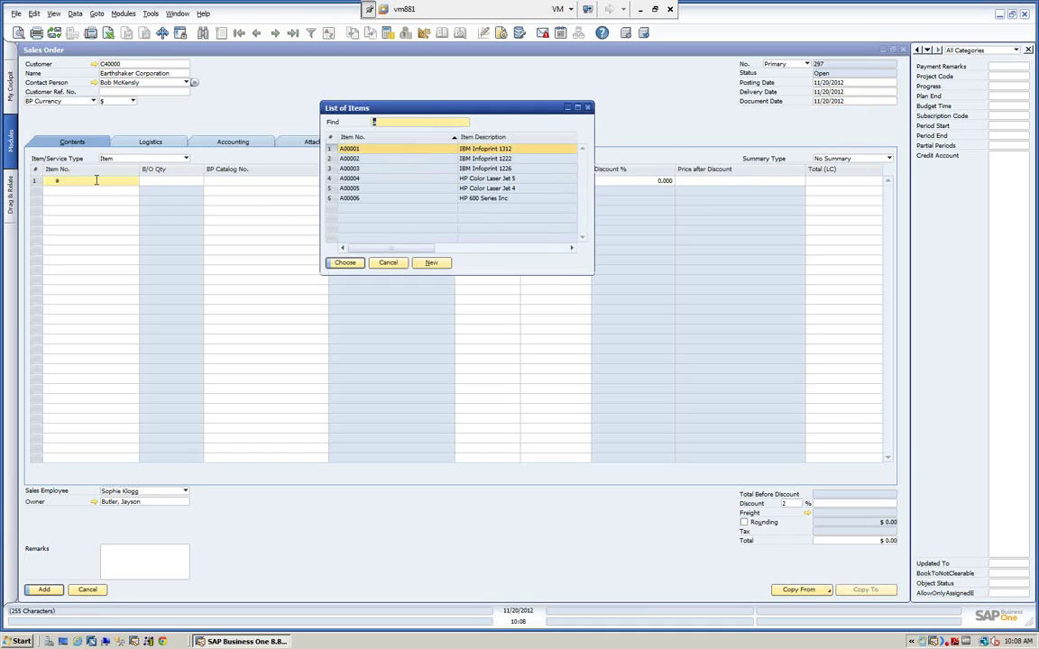
pyautogui.click(346, 263)
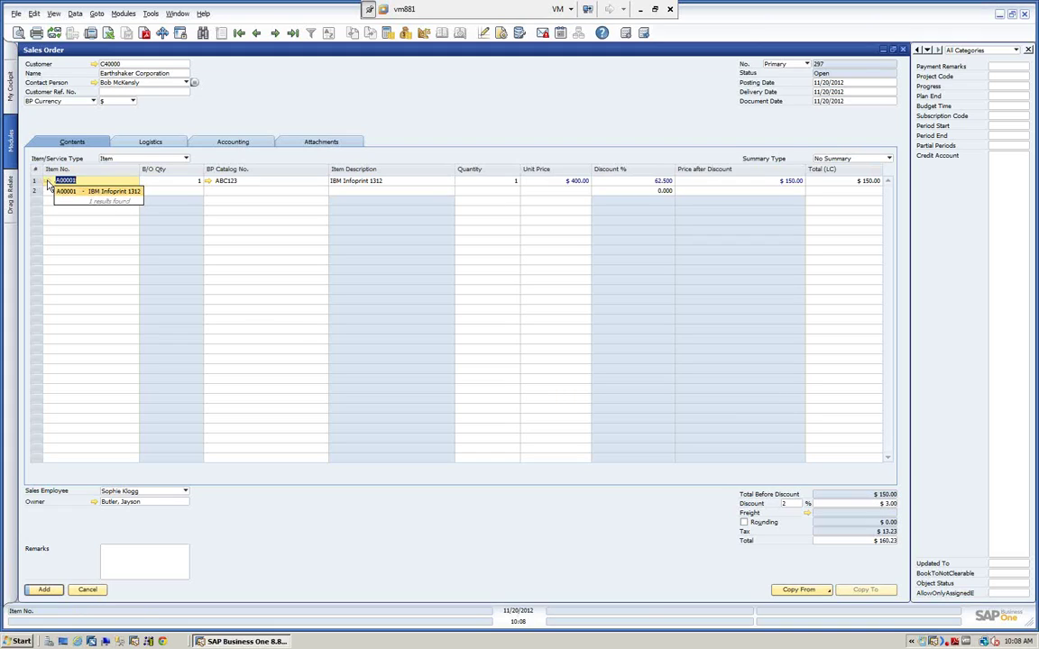
# Open the item master record of A00001 from the order line and position it below that line for price comparison
pyautogui.click(47, 181)
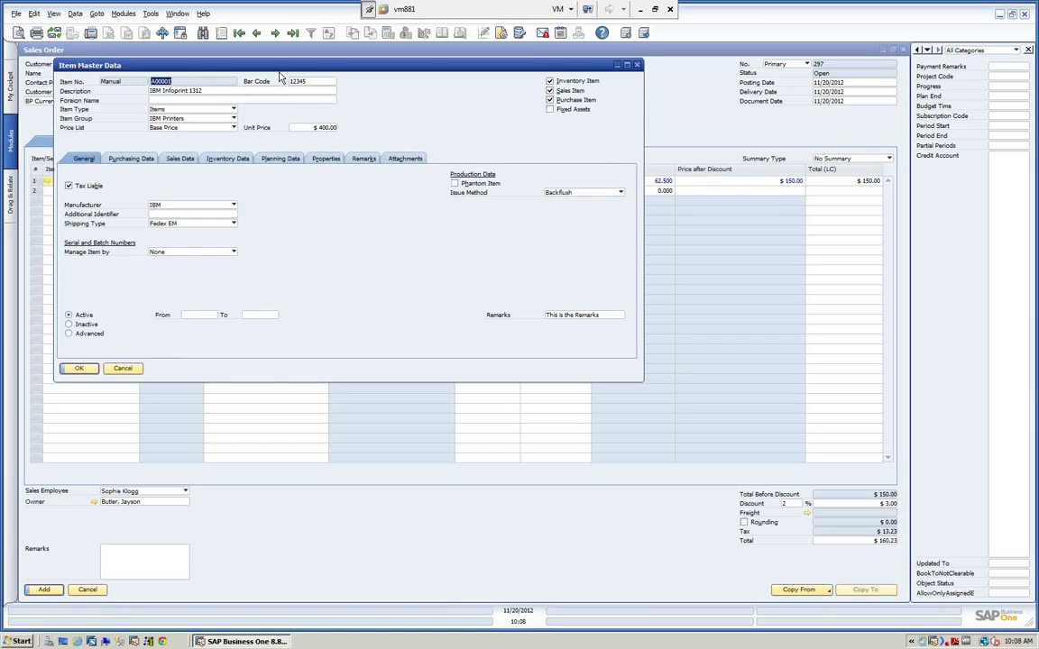
pyautogui.moveTo(295, 65); pyautogui.dragTo(310, 197)
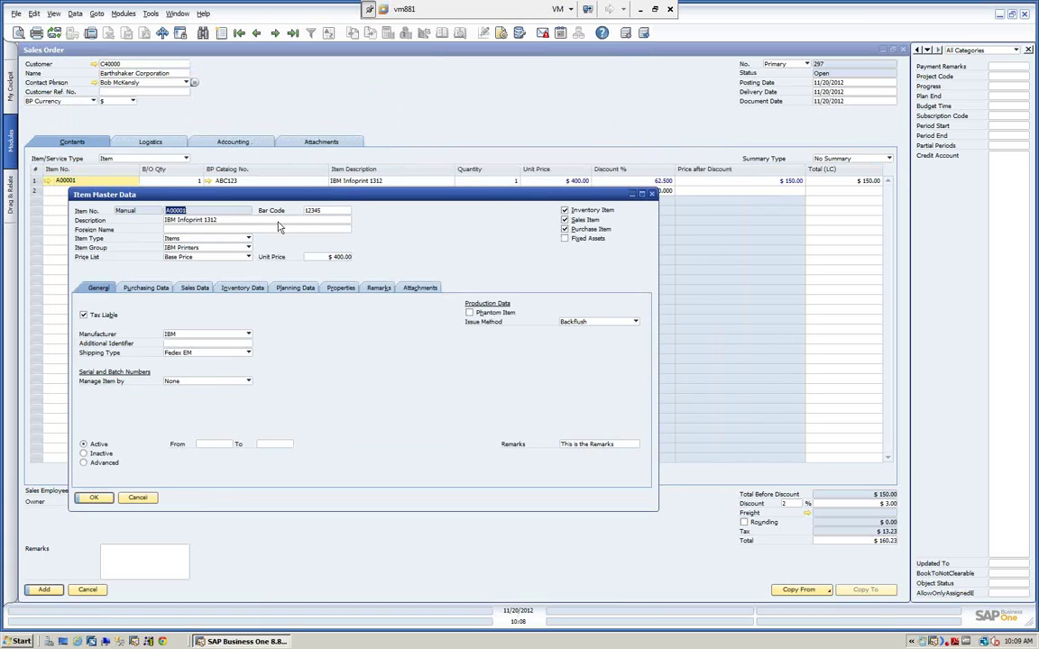
# Close the item master record, discard the unsaved sales order and close the price lists overview
pyautogui.click(139, 500)
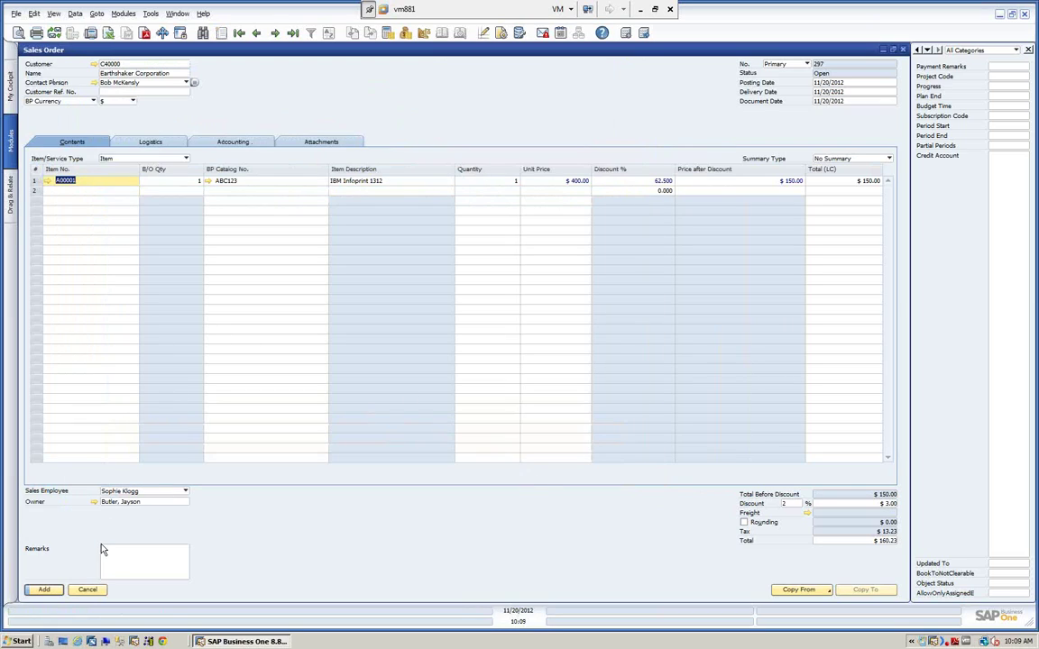
pyautogui.click(87, 591)
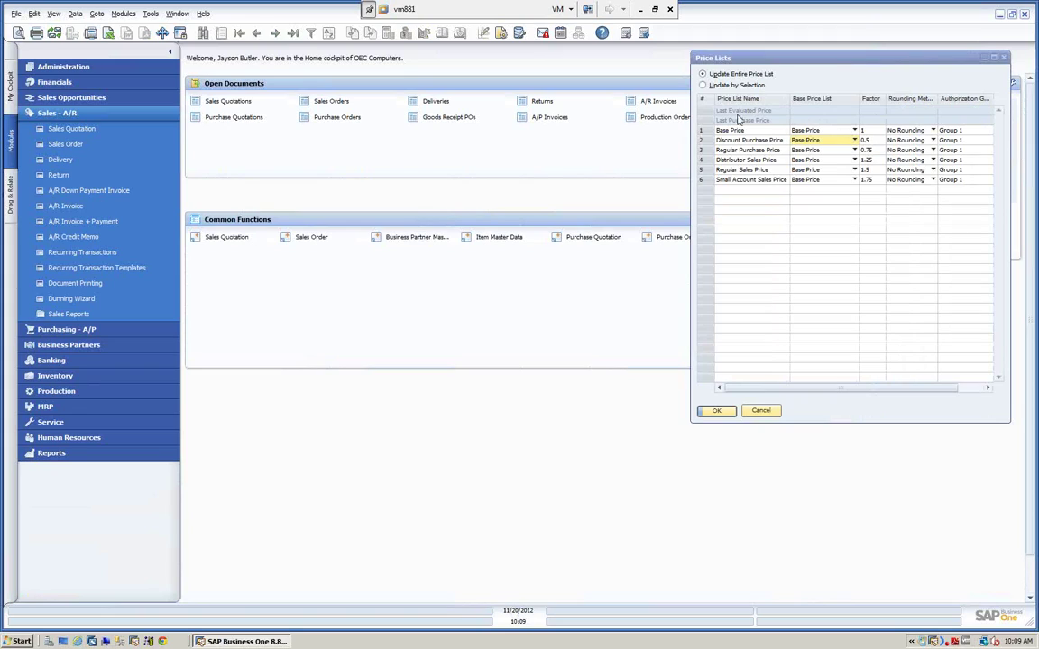
pyautogui.click(760, 410)
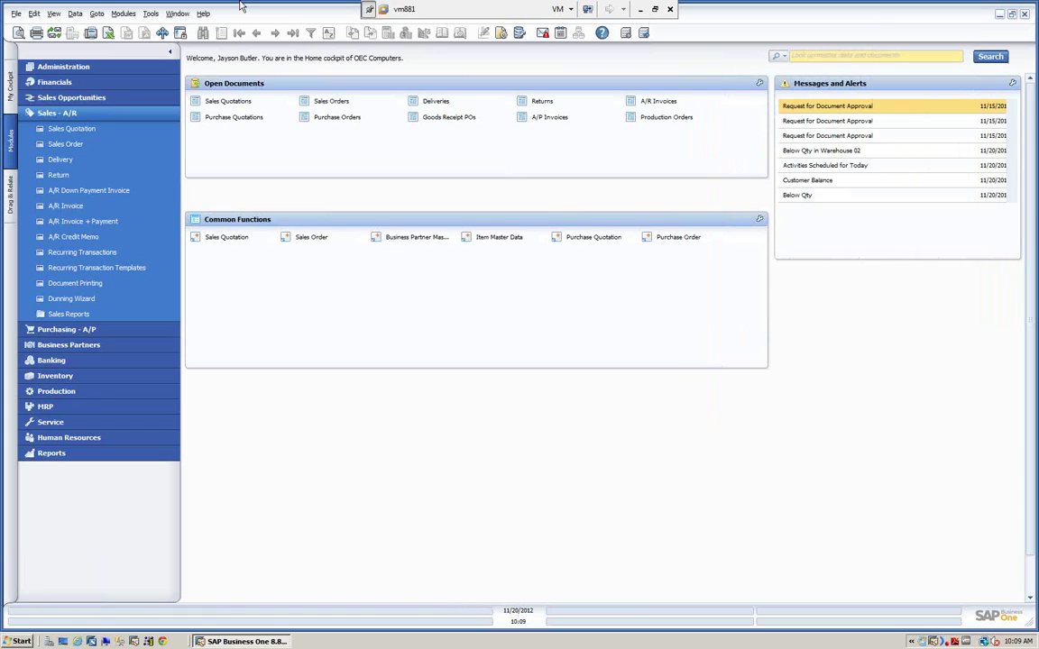
# Open the inventory module's Price Lists overview to examine the base price lists and factors
pyautogui.click(93, 116)
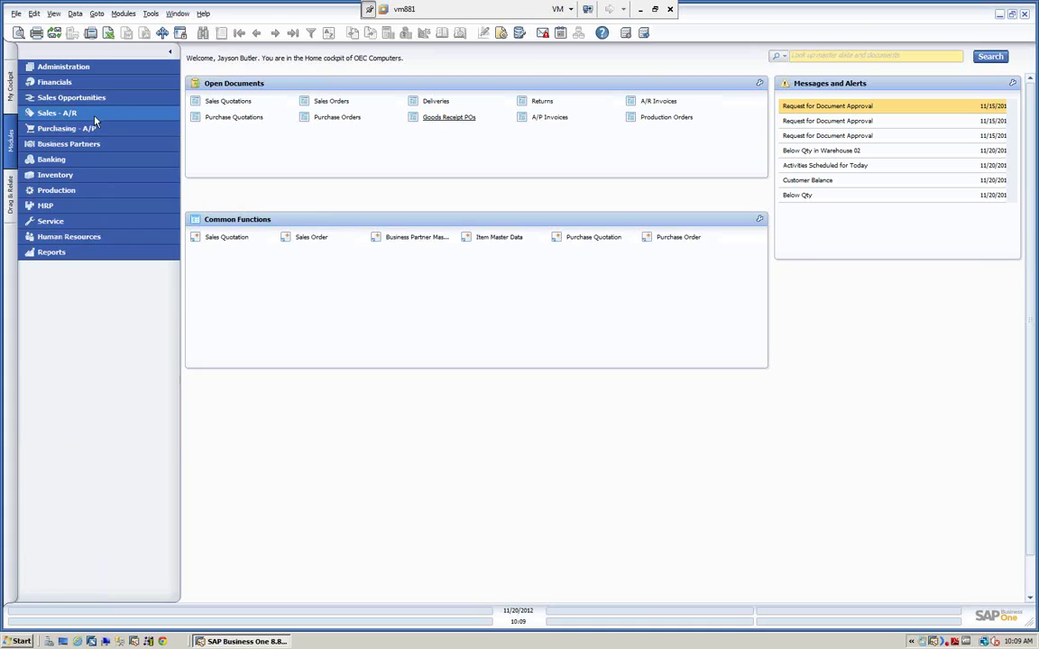
pyautogui.click(56, 175)
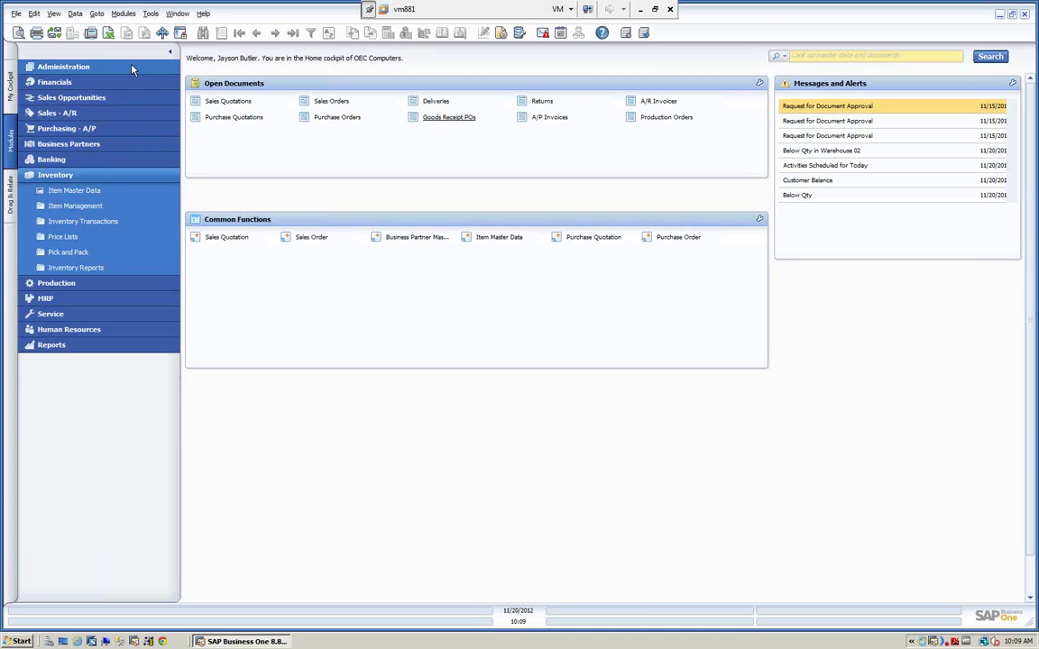
pyautogui.click(71, 236)
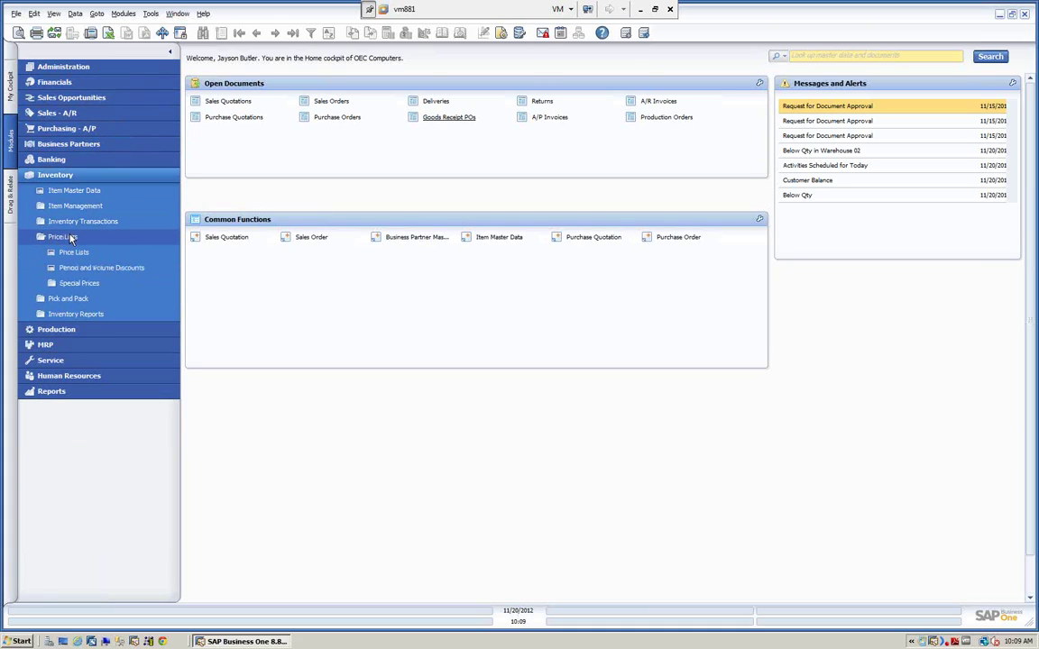
pyautogui.click(80, 253)
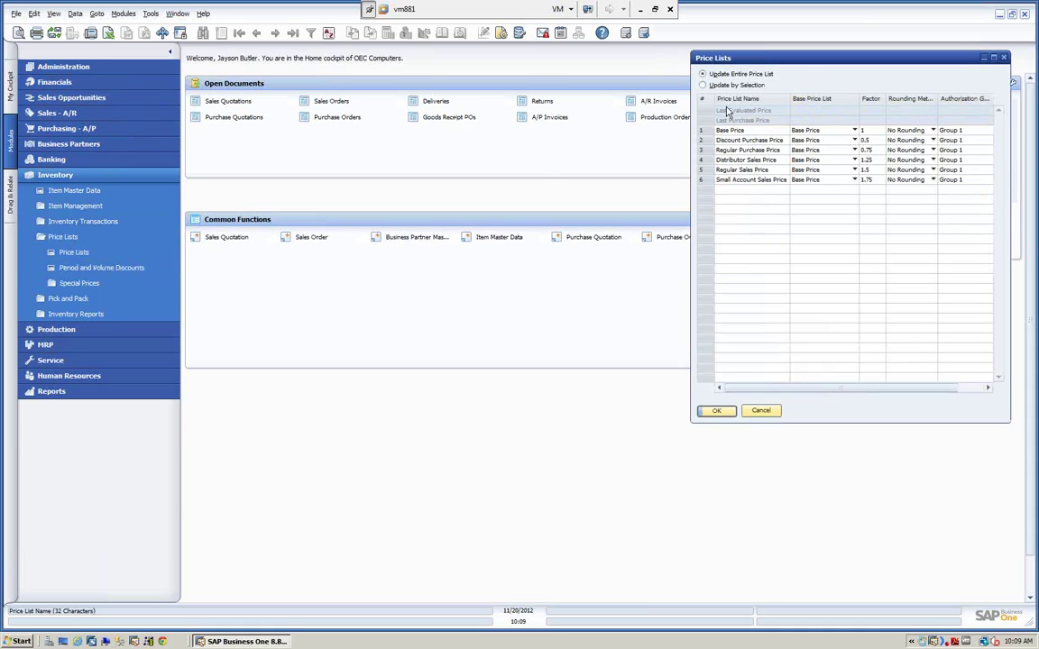
# Open Period and Volume Discounts and display the items of the Distributor Sales Price list
pyautogui.click(91, 269)
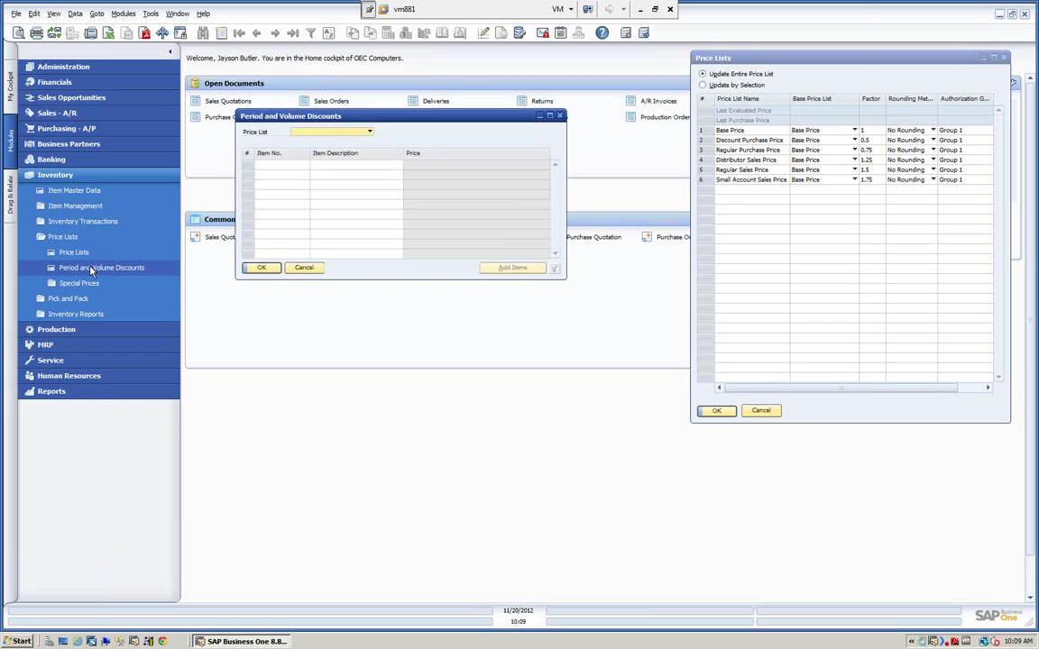
pyautogui.click(371, 134)
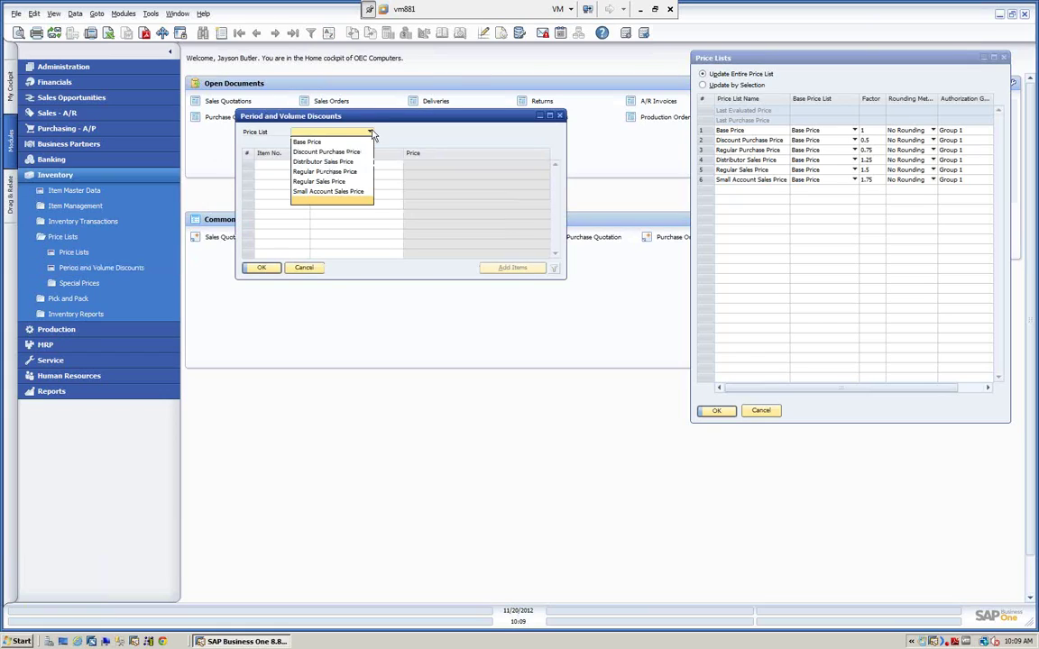
pyautogui.click(318, 162)
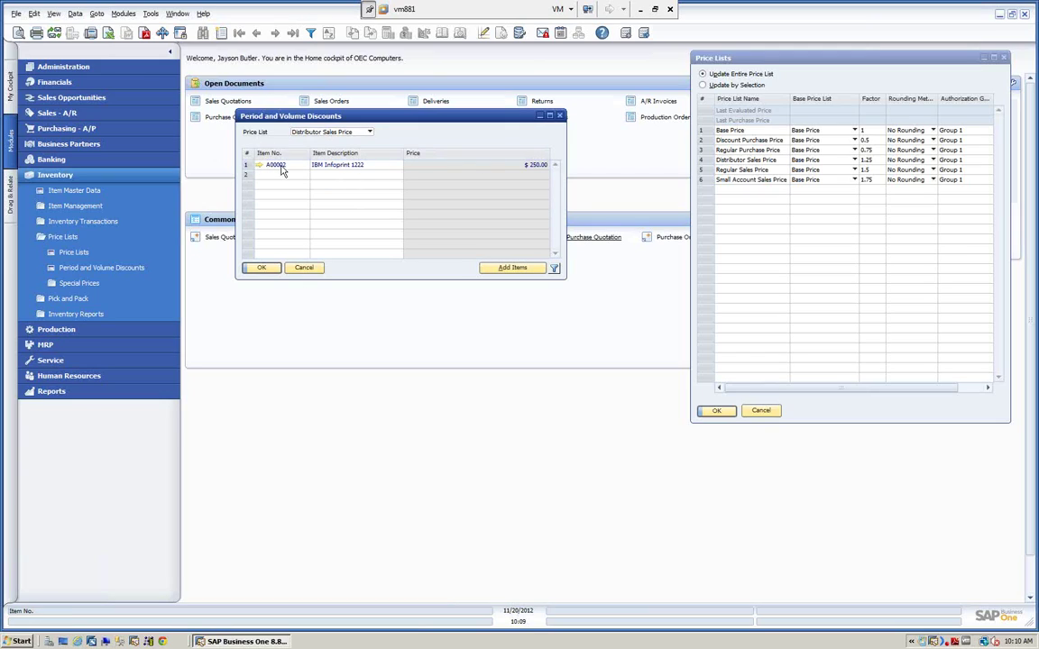
pyautogui.moveTo(317, 122); pyautogui.dragTo(299, 112)
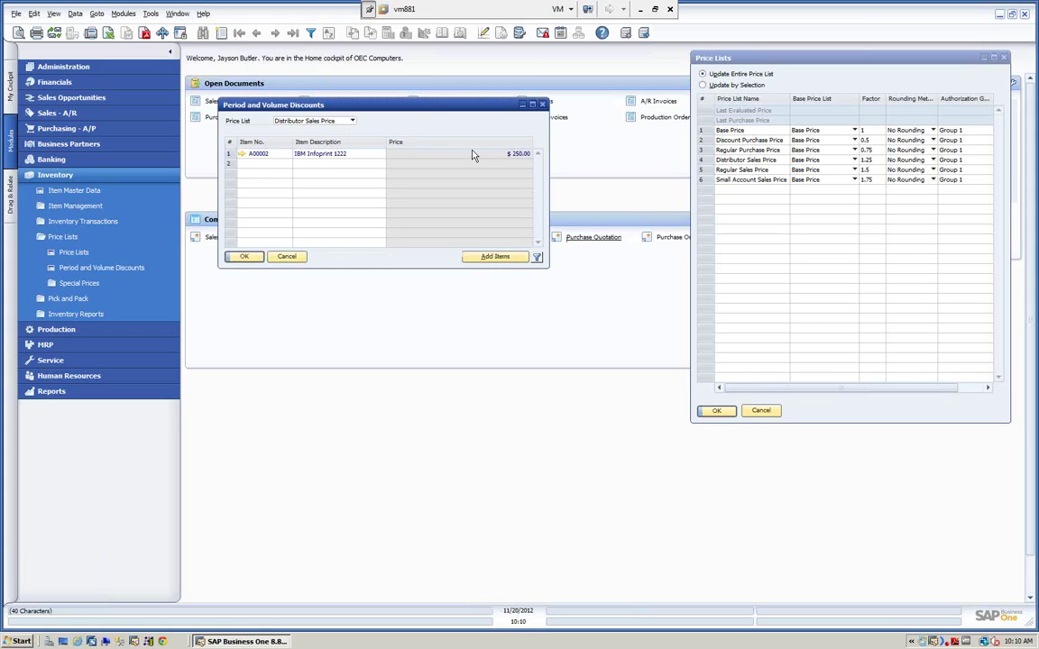
# Open the period discounts of item A00002 and the volume discounts of its period starting 11/07/2012
pyautogui.doubleClick(231, 156)
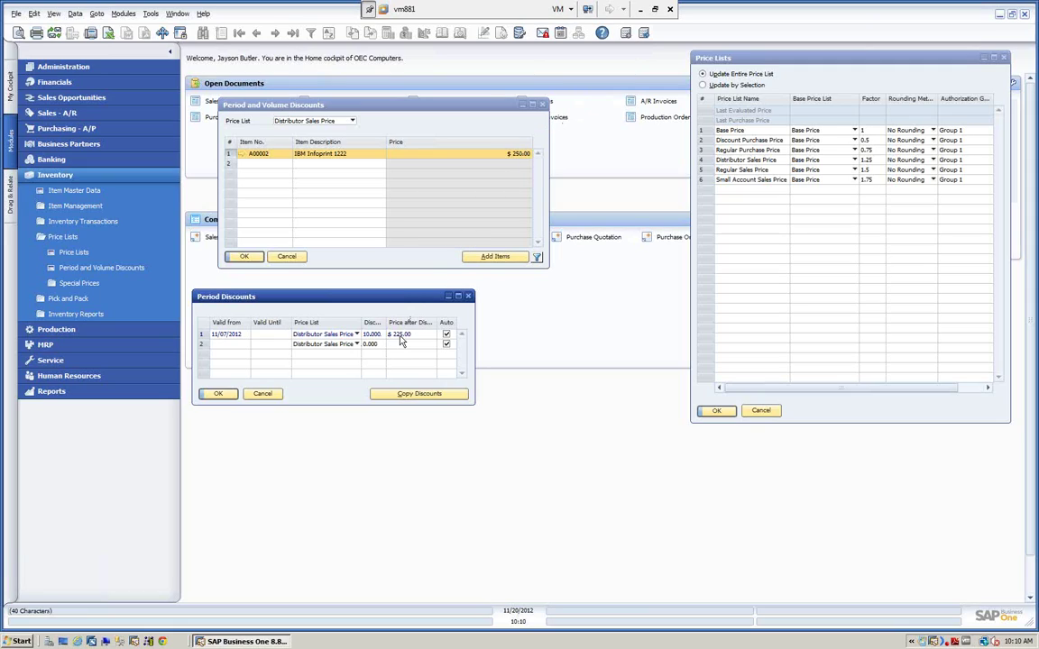
pyautogui.click(446, 335)
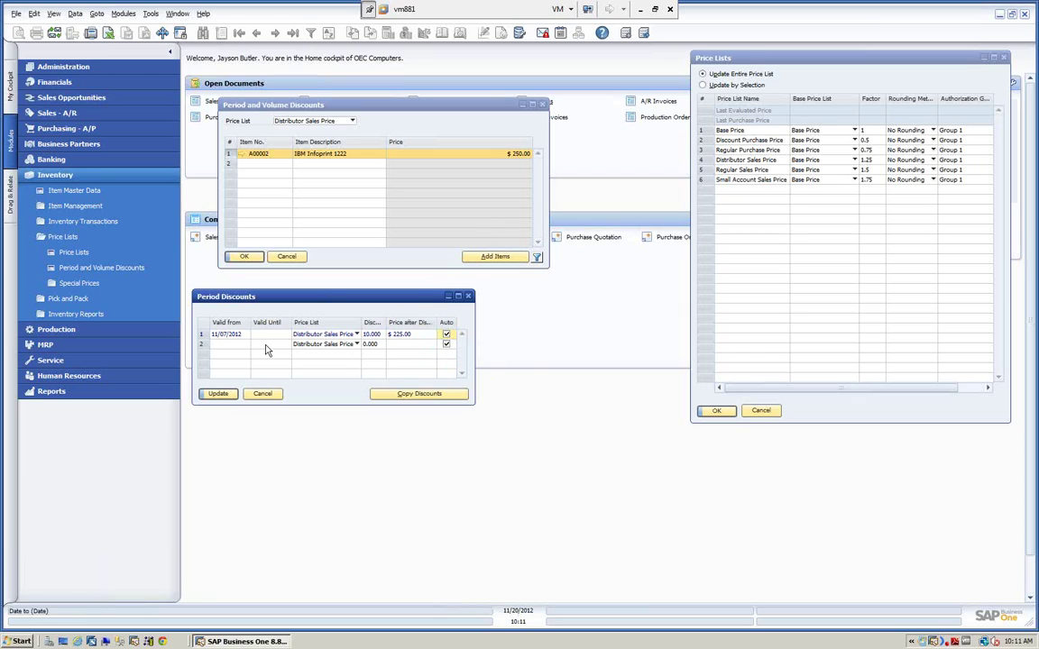
pyautogui.doubleClick(202, 335)
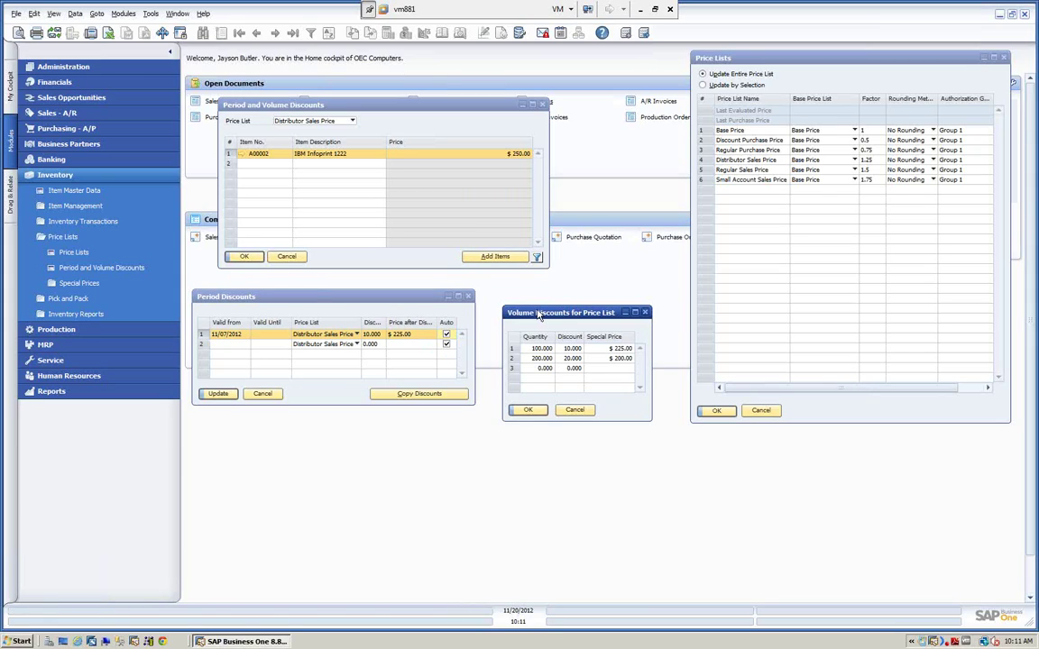
pyautogui.moveTo(539, 314); pyautogui.dragTo(537, 301)
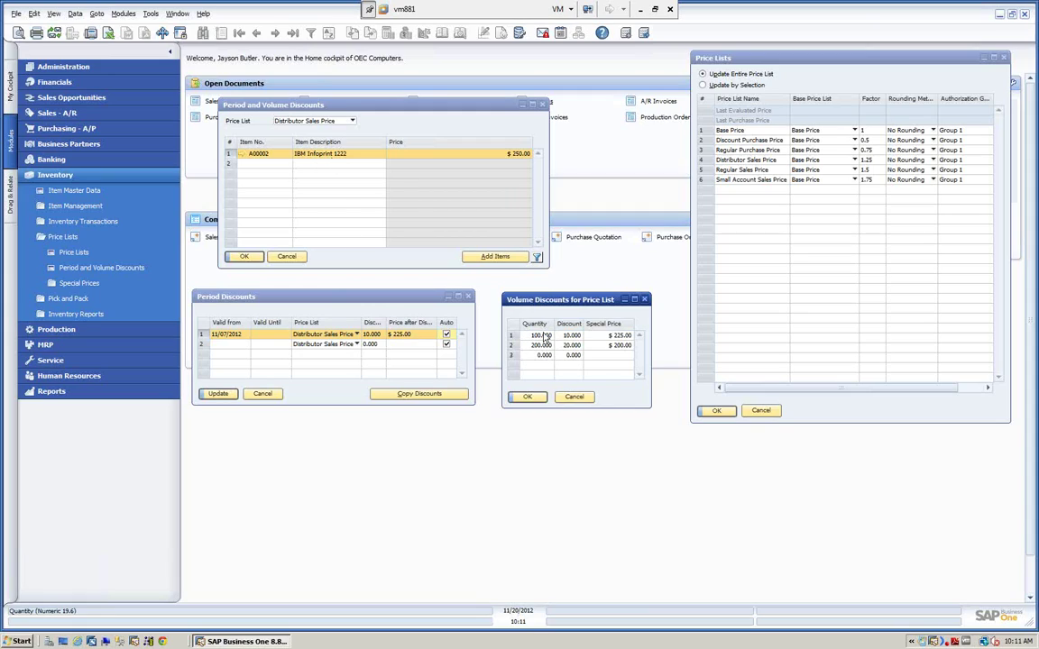
# Set the volume discount for a quantity of 100 to 15 percent and update the volume, period and price list discounts
pyautogui.click(574, 336)
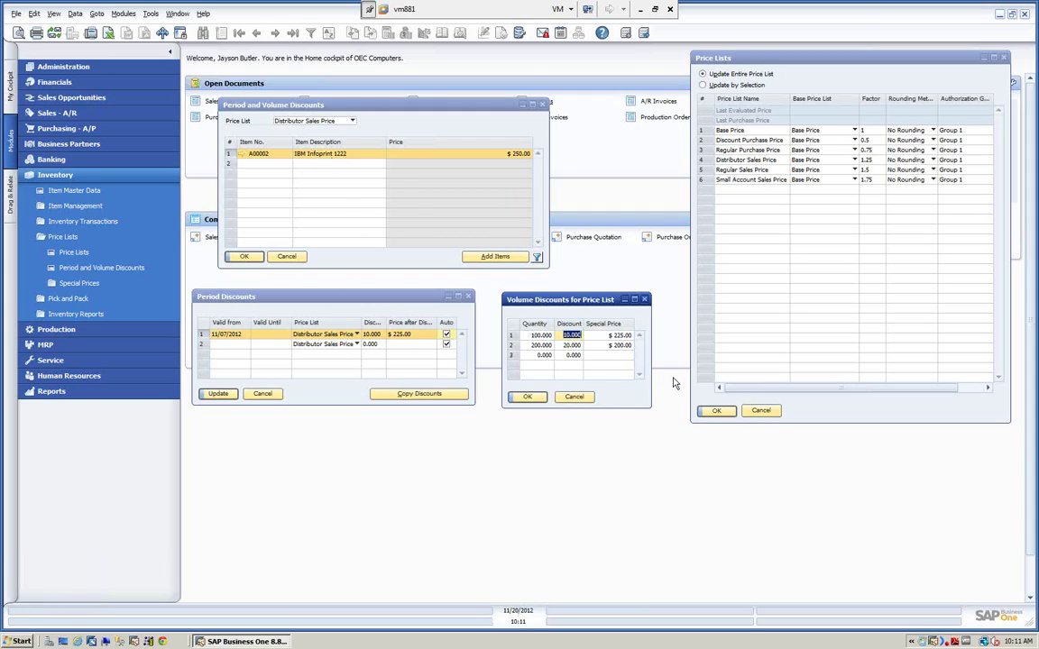
pyautogui.write('15')
pyautogui.press('Tab')
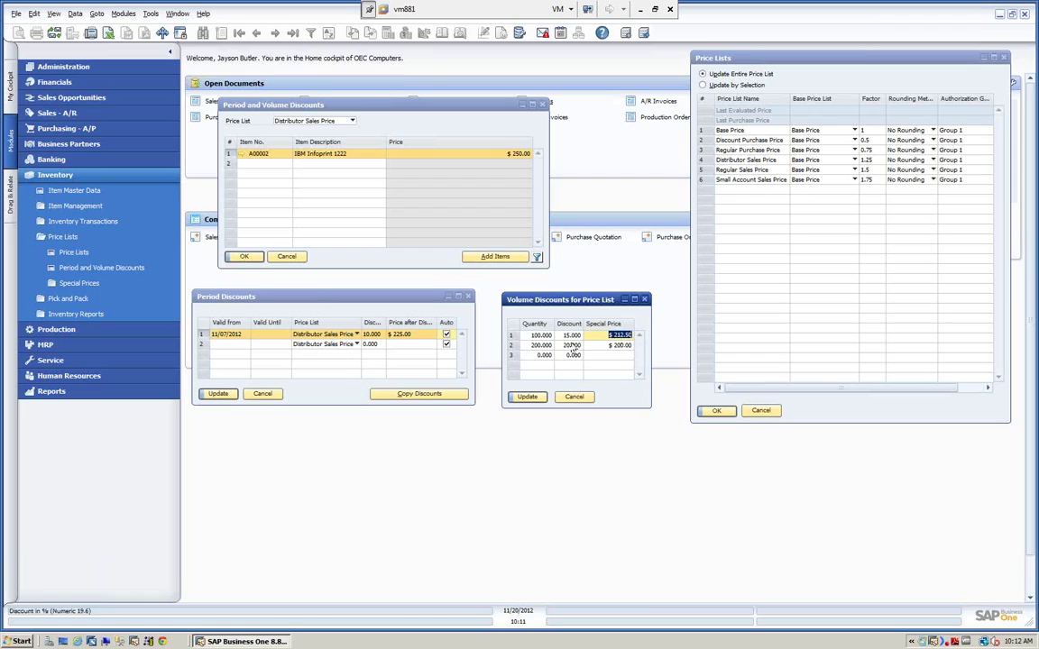
pyautogui.click(526, 397)
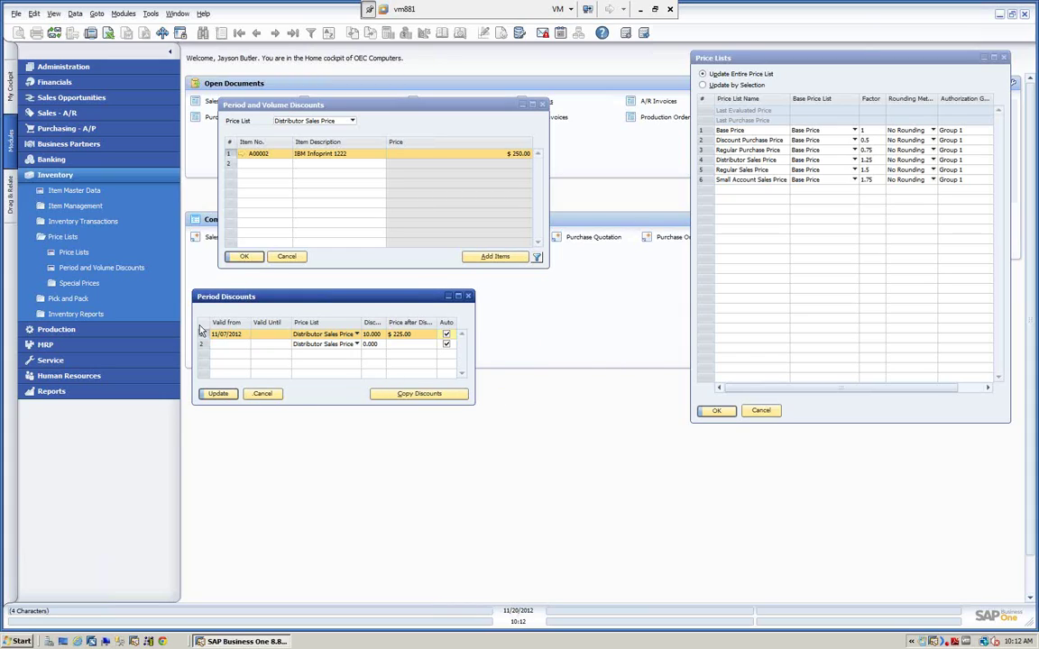
pyautogui.click(218, 393)
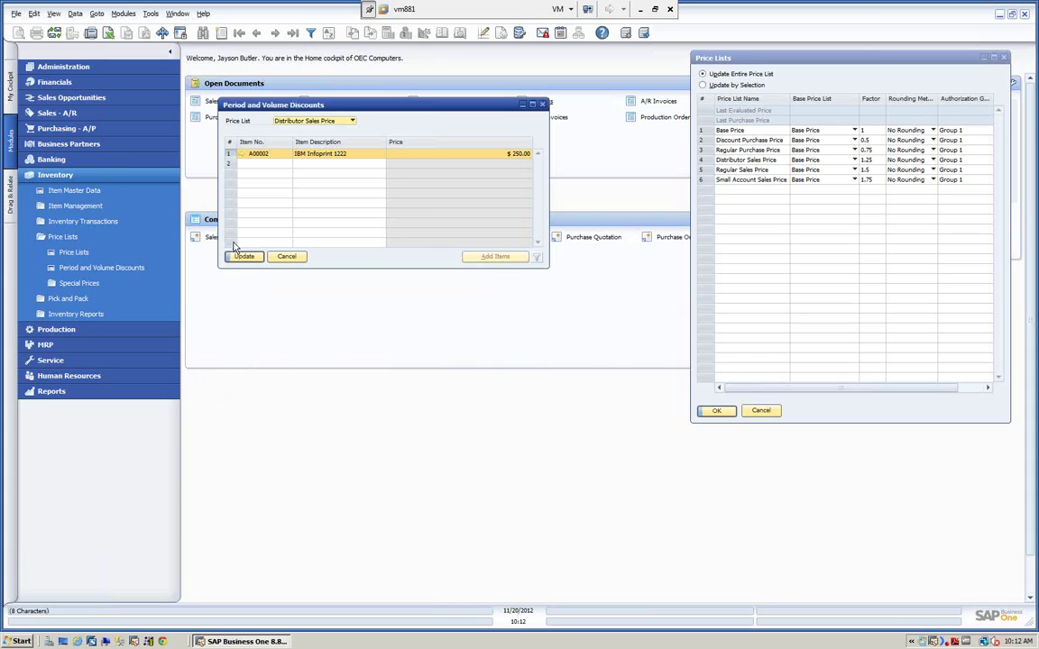
pyautogui.click(244, 257)
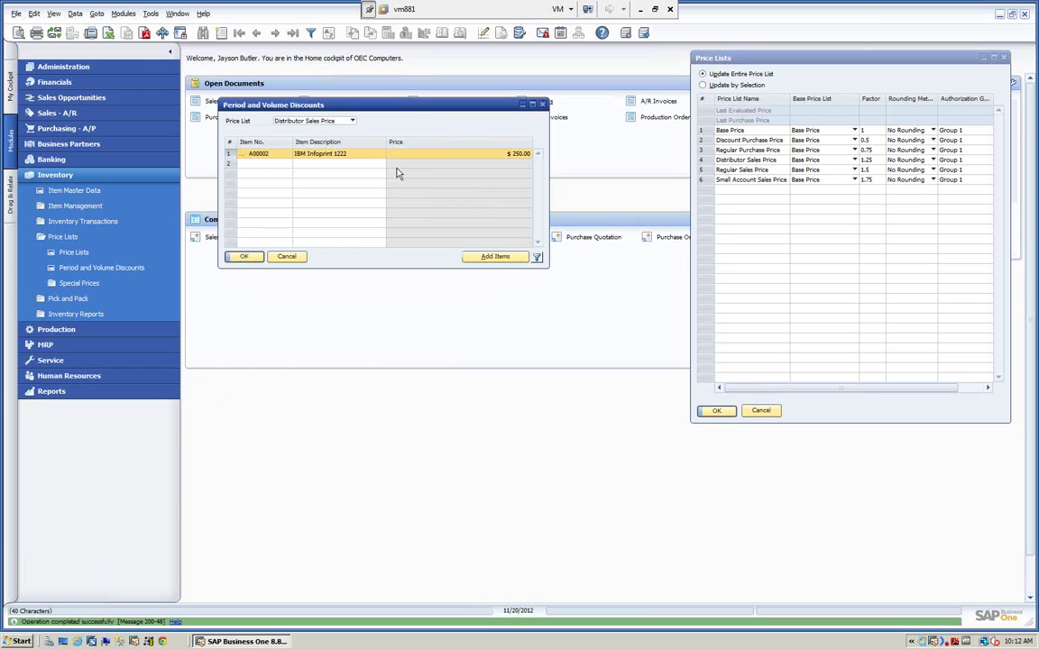
# Reopen the period discounts of item A00002, examine the options for copying discounts to other items, and cancel both windows
pyautogui.doubleClick(229, 158)
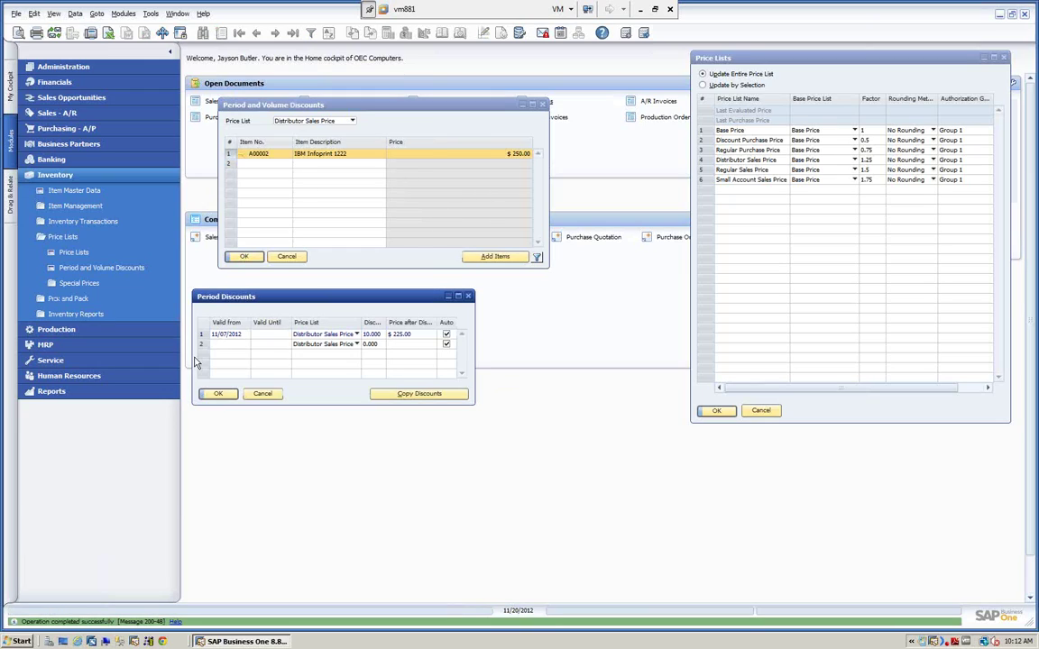
pyautogui.click(410, 394)
pyautogui.moveTo(353, 290); pyautogui.dragTo(633, 285)
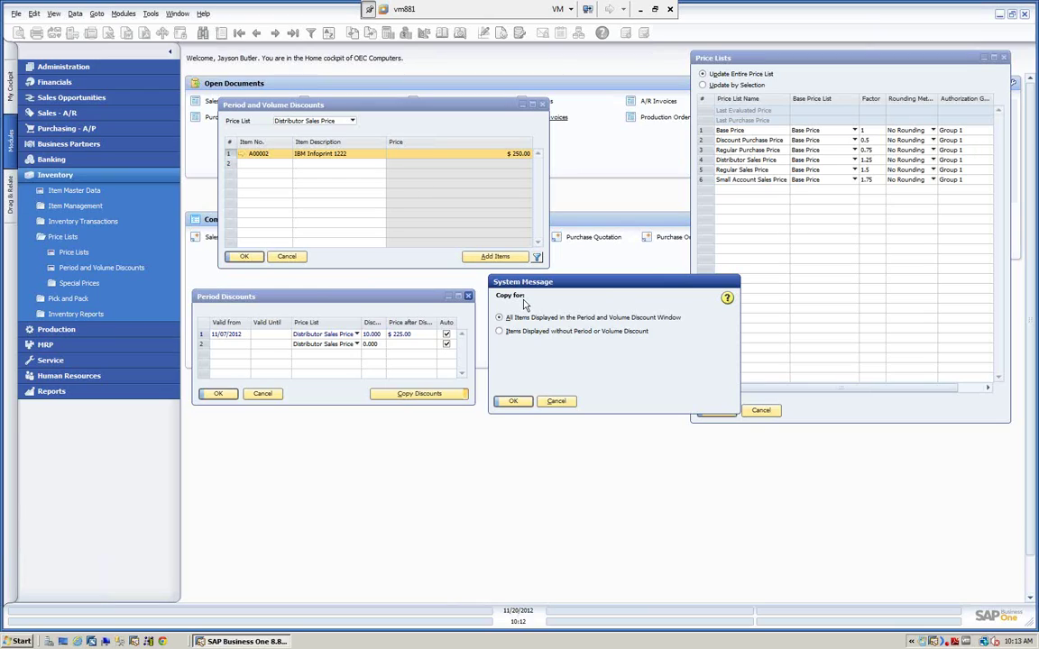
pyautogui.click(556, 401)
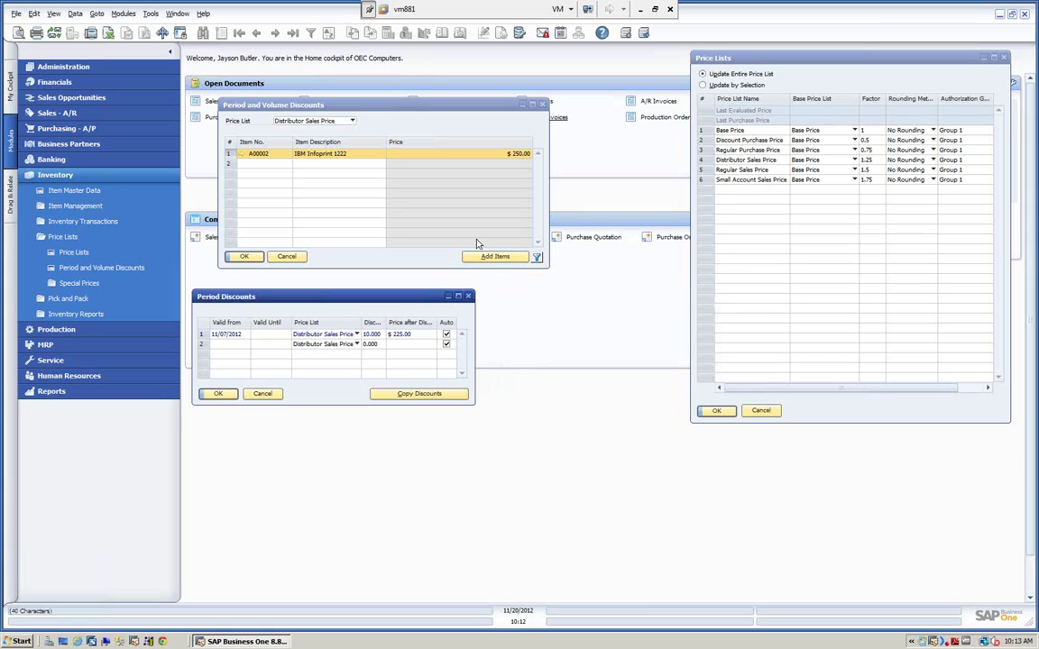
pyautogui.click(263, 393)
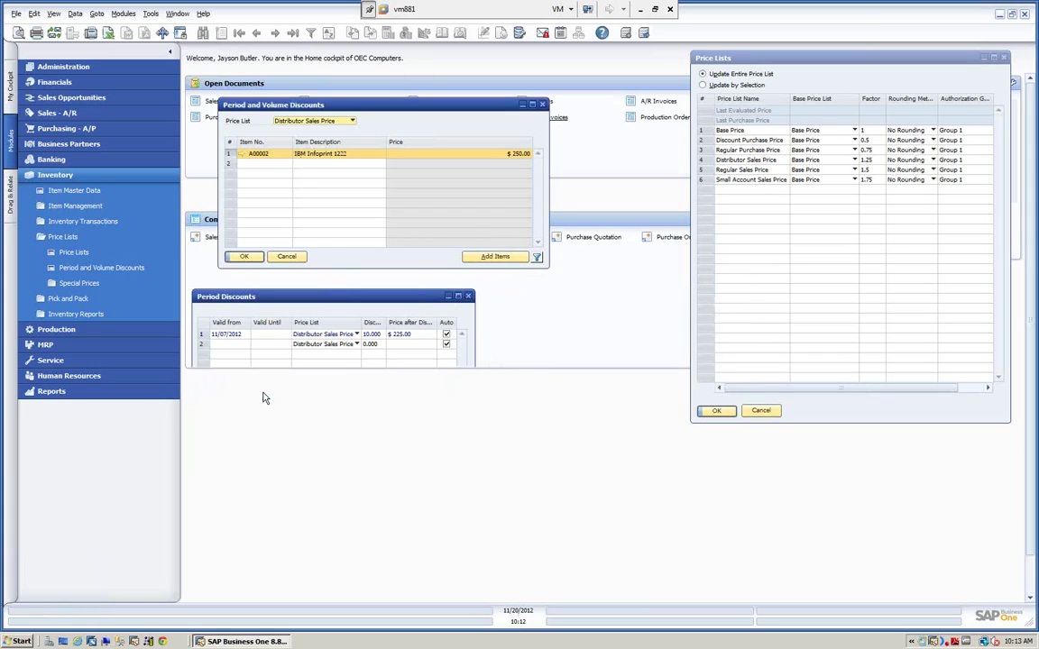
# Open the item selection criteria for the discount list, check the item code choices and set the item group to Accessories
pyautogui.click(536, 258)
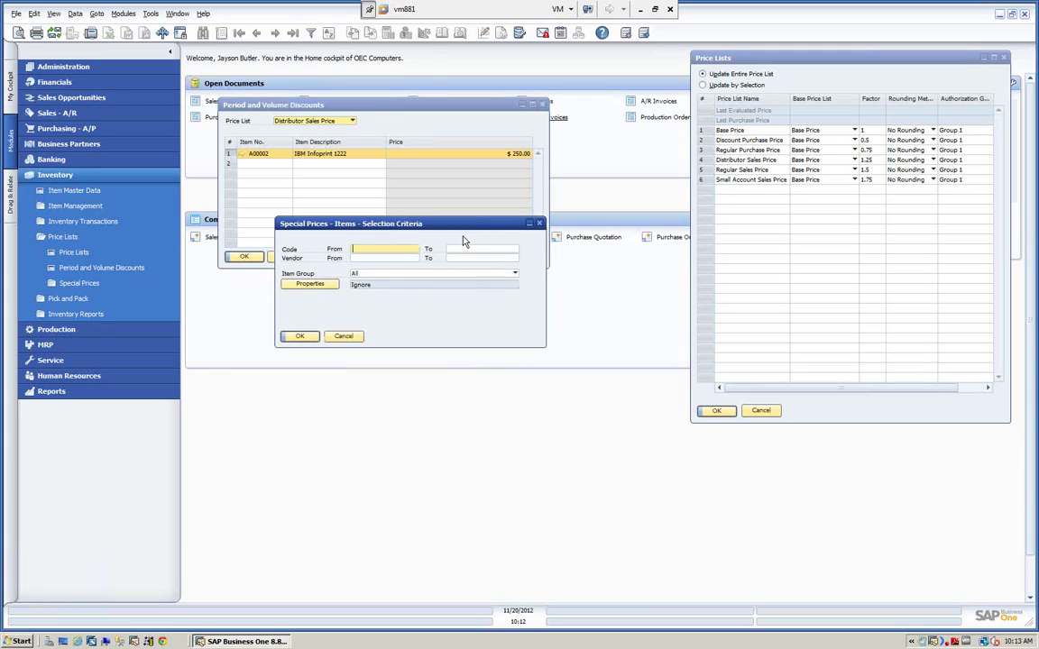
pyautogui.moveTo(445, 233); pyautogui.dragTo(433, 339)
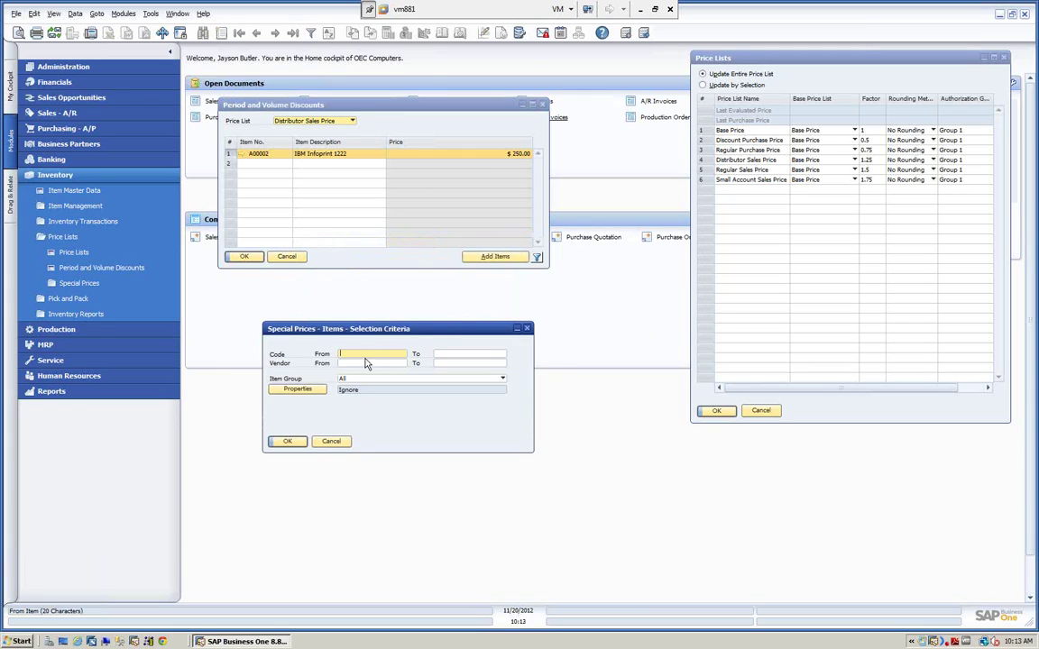
pyautogui.press('Tab')
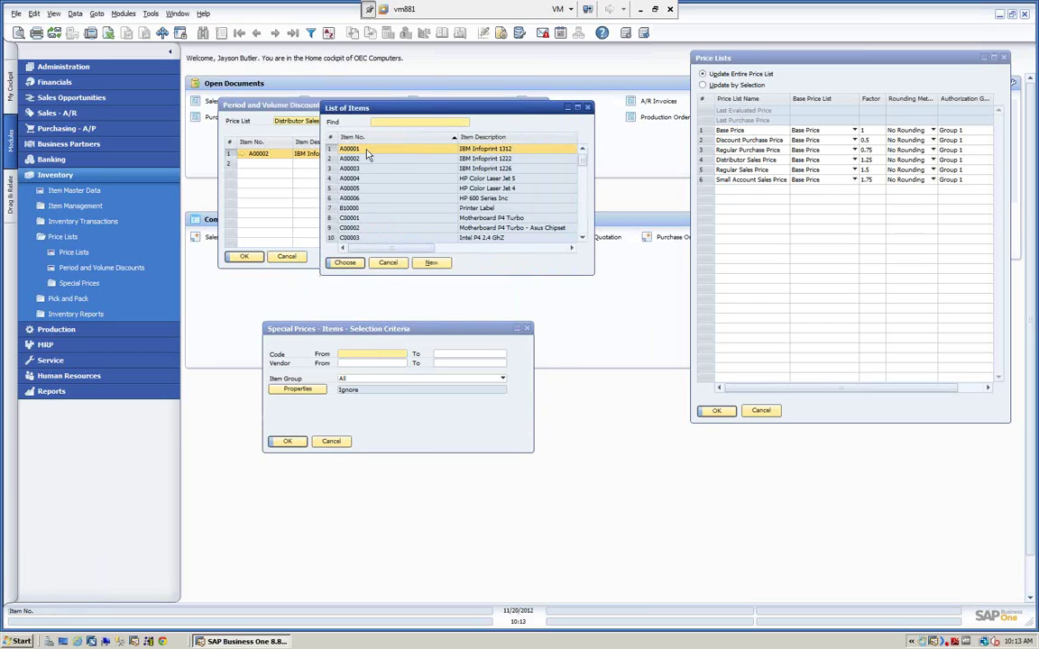
pyautogui.click(388, 262)
pyautogui.click(364, 363)
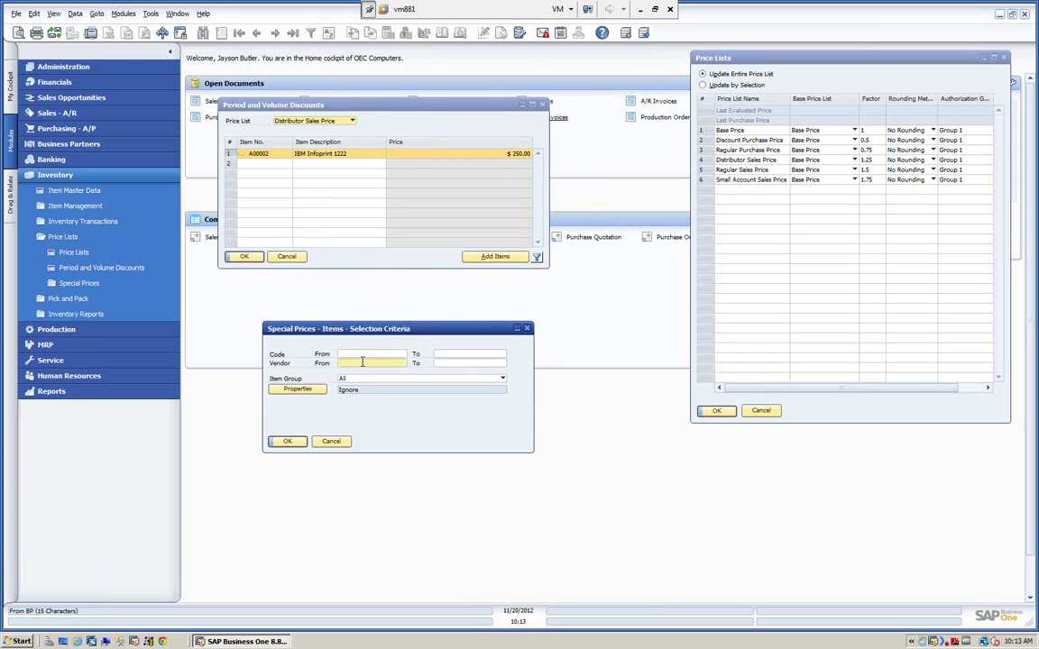
pyautogui.click(502, 379)
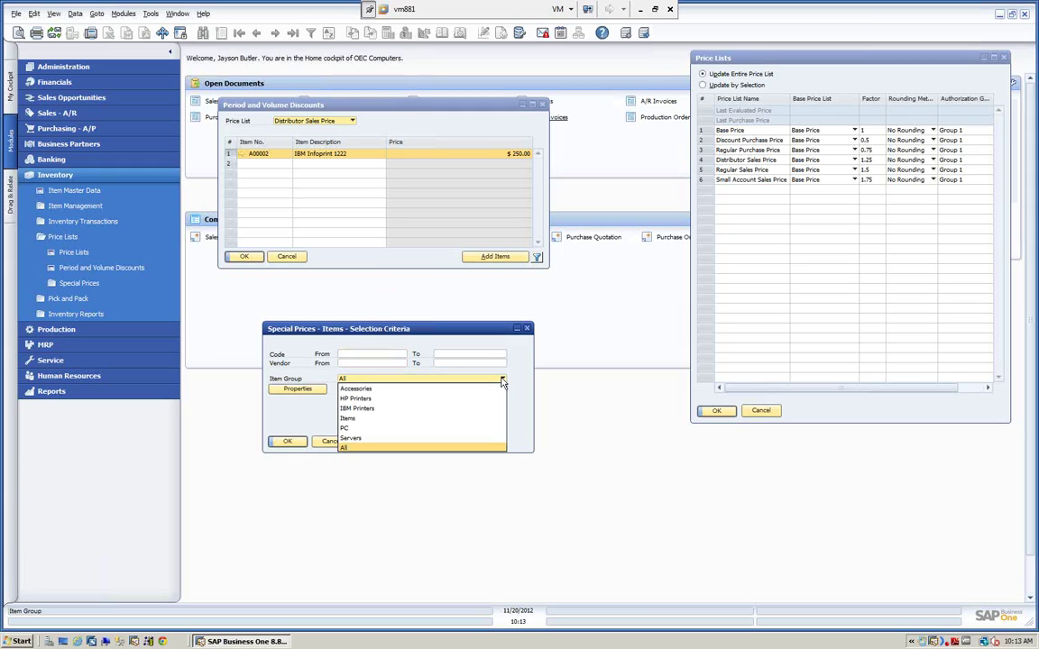
pyautogui.click(357, 389)
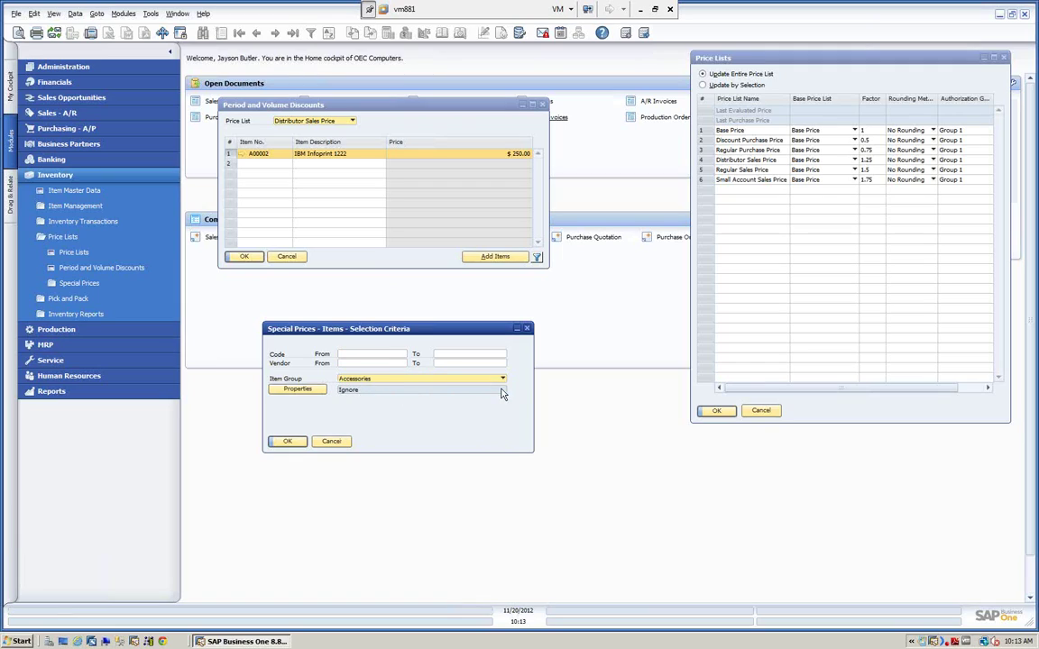
# Examine the item properties available for filtering, then close them and cancel the selection criteria
pyautogui.click(296, 388)
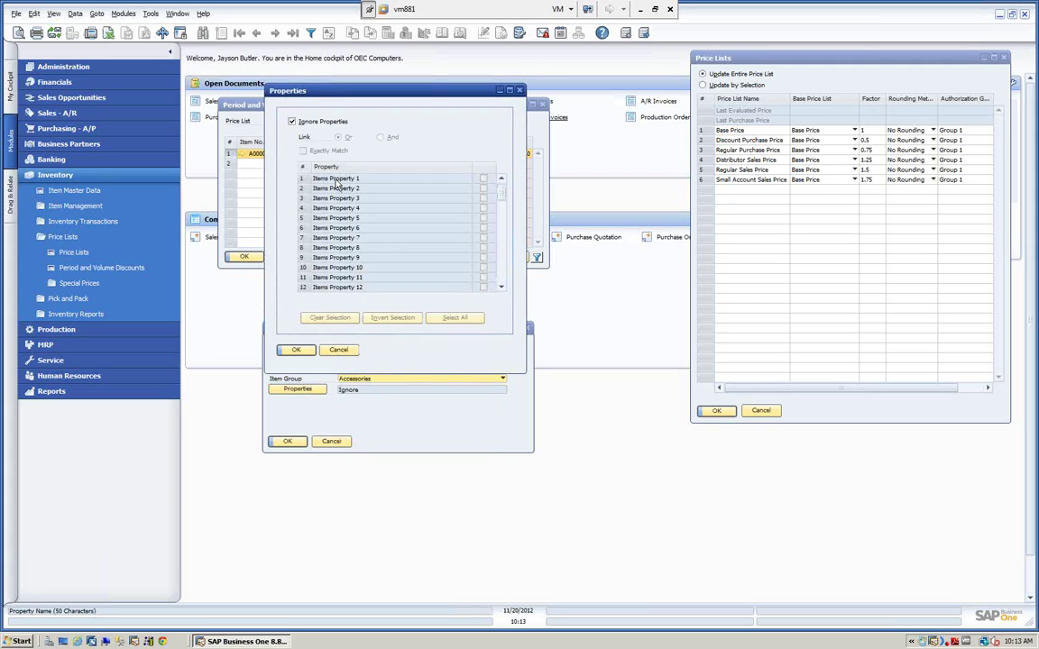
pyautogui.click(502, 208)
pyautogui.moveTo(502, 208); pyautogui.dragTo(499, 286)
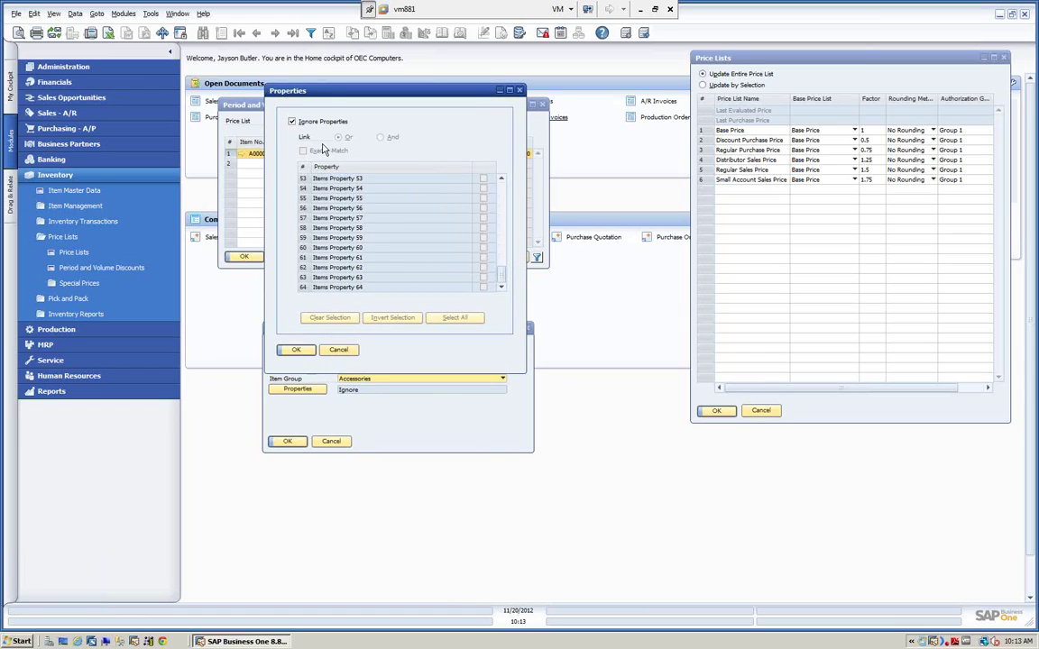
pyautogui.click(519, 90)
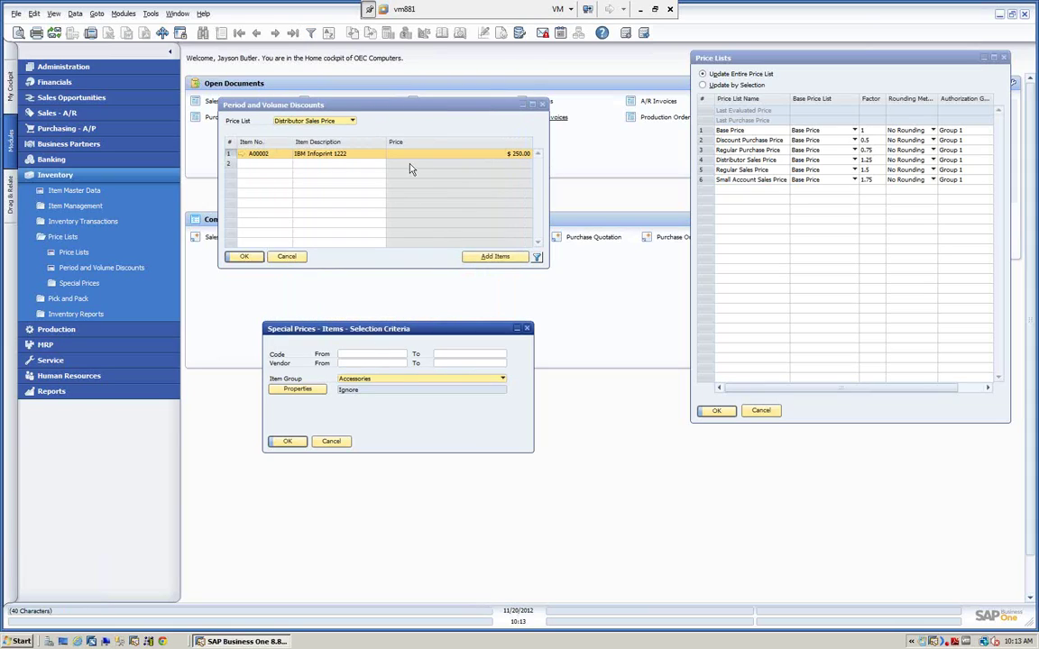
pyautogui.click(329, 441)
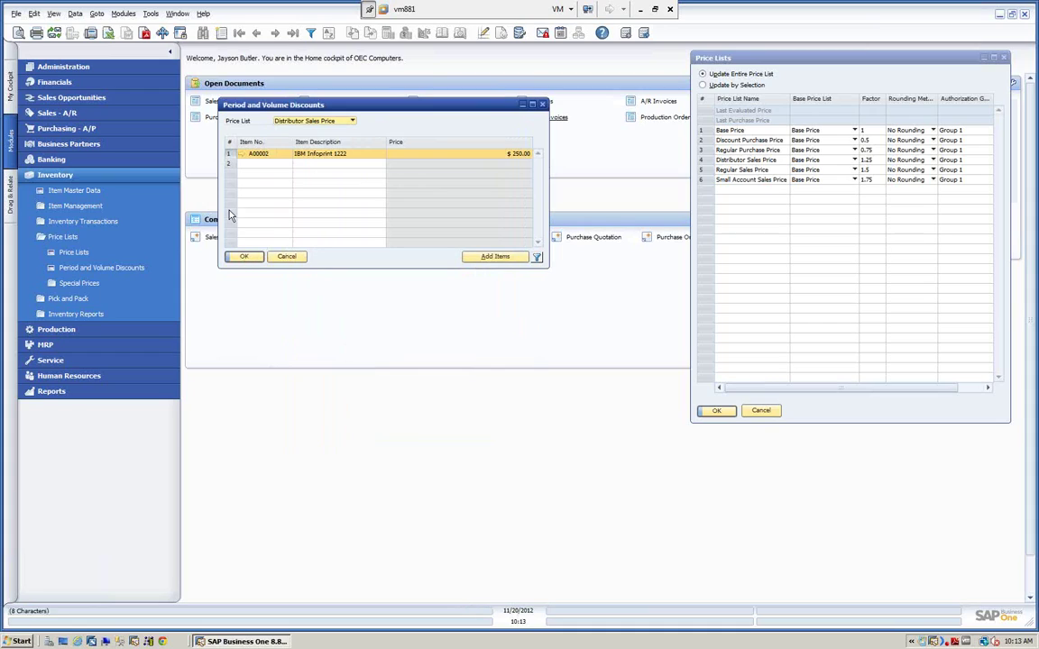
# Review the period discounts of item A00002 and their volume discounts, then cancel out of all discount windows
pyautogui.doubleClick(230, 155)
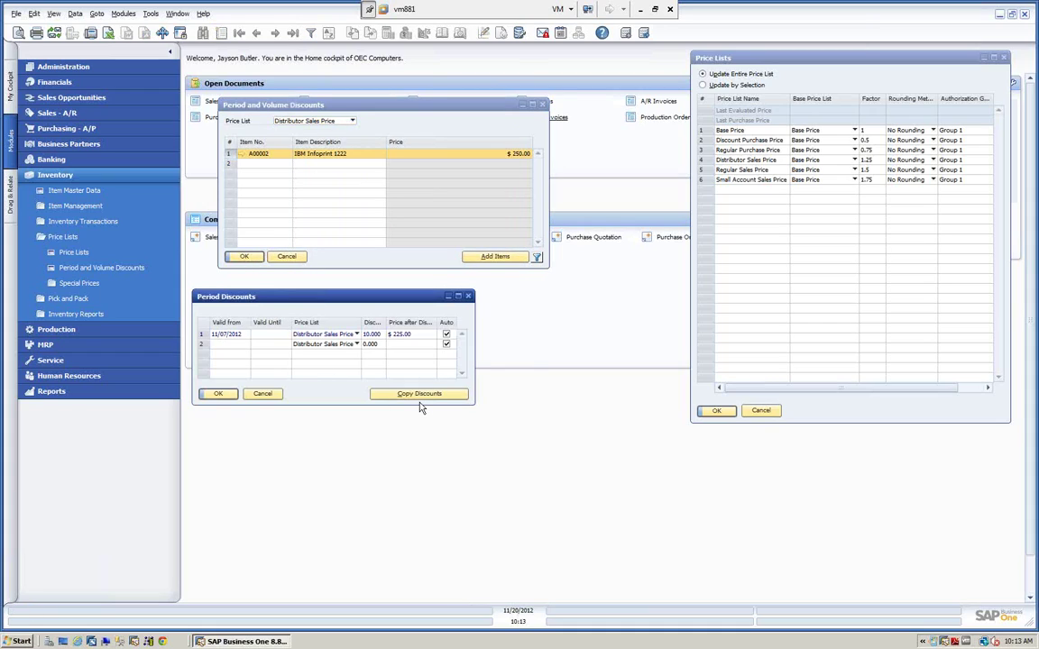
pyautogui.doubleClick(203, 334)
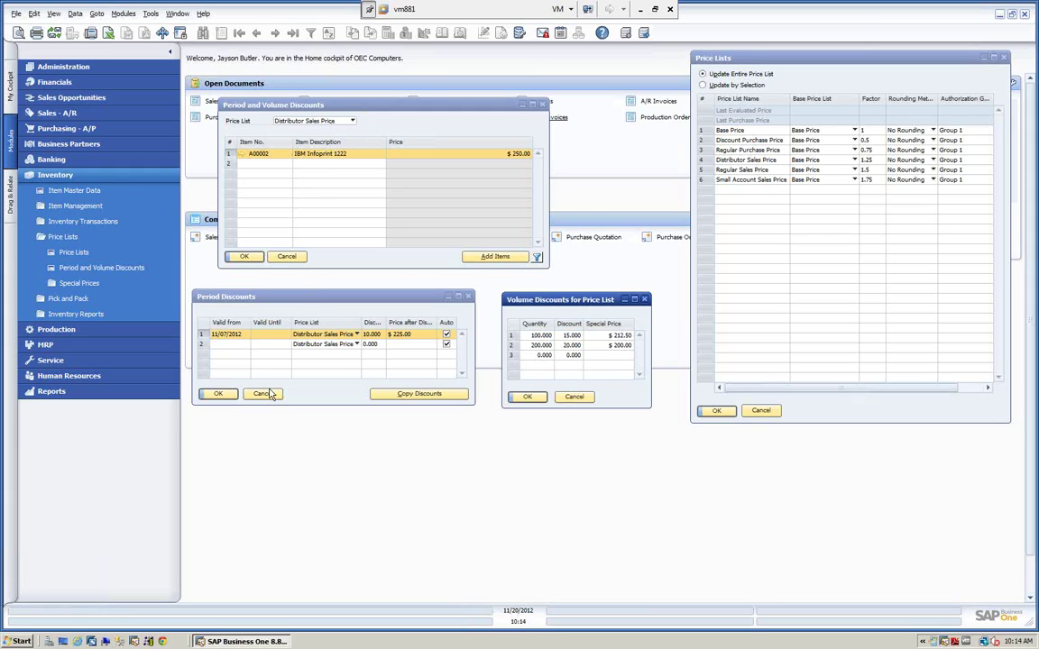
pyautogui.click(579, 398)
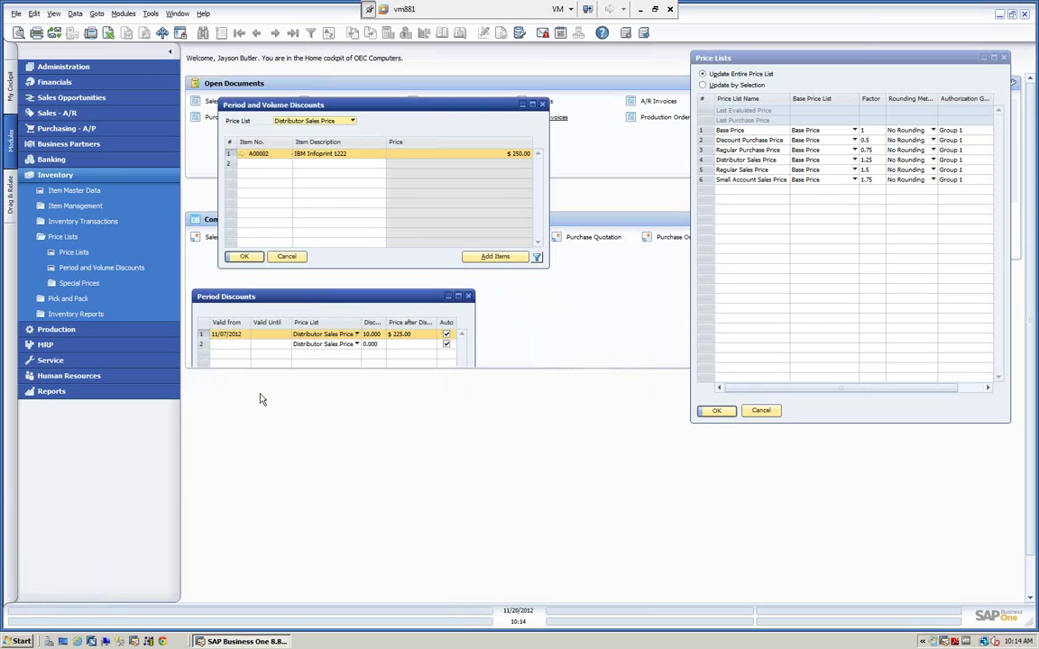
pyautogui.click(262, 395)
pyautogui.click(288, 259)
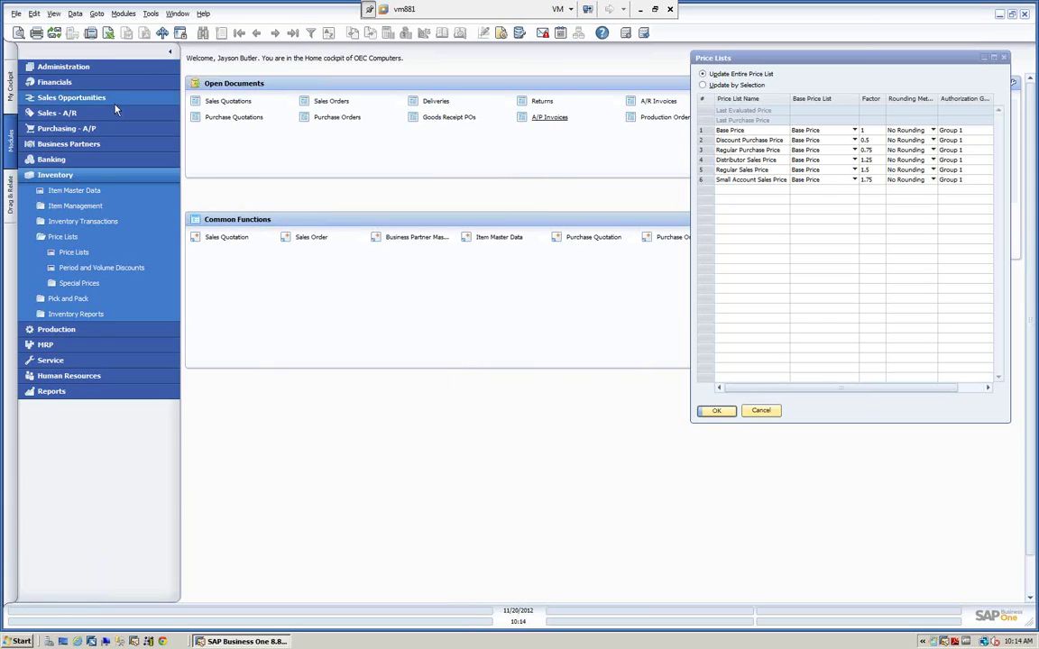
# Start a sales order for customer Earthshaker Corporation with the delivery date 11/20/2012
pyautogui.click(60, 114)
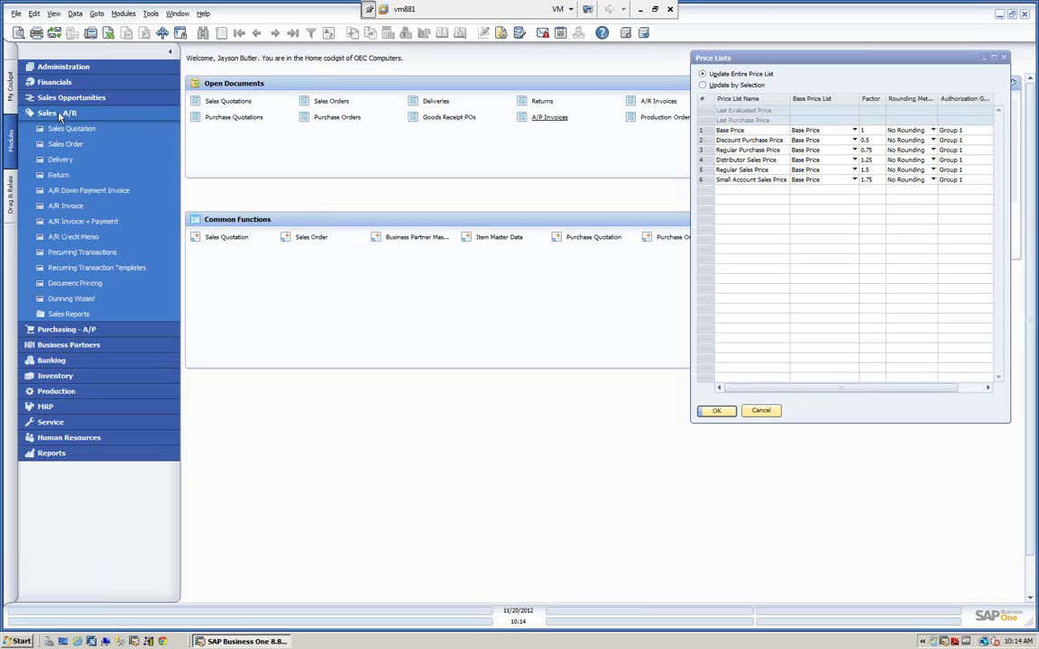
pyautogui.click(75, 146)
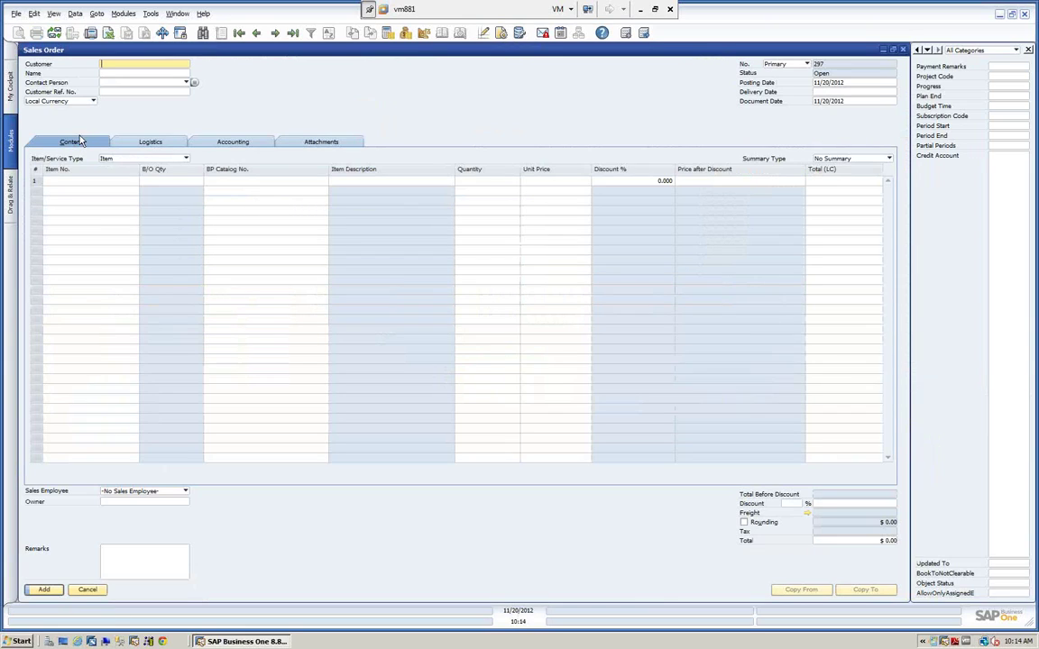
pyautogui.click(106, 73)
pyautogui.write('Earth')
pyautogui.press('Tab')
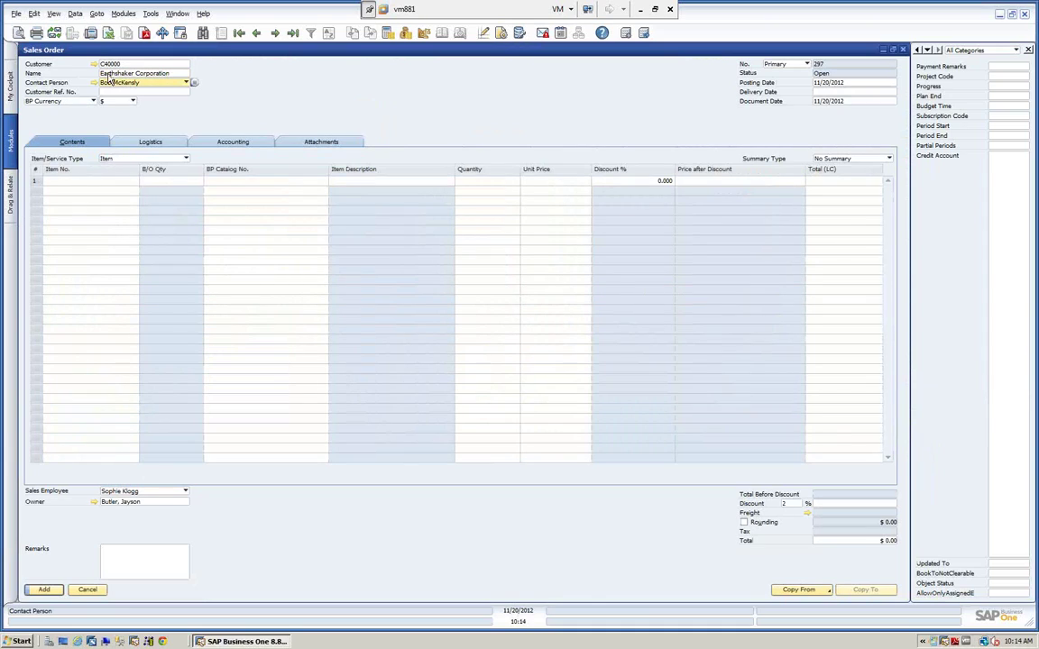
pyautogui.click(834, 91)
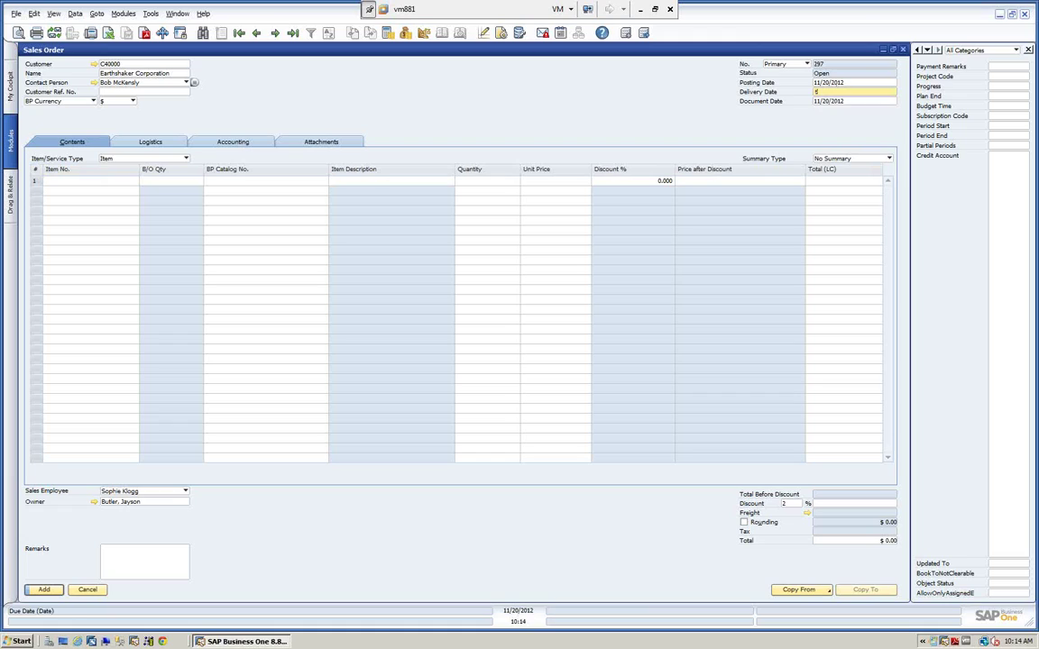
# Add item A00002, IBM Infoprint 1222, to the first row of the sales order
pyautogui.click(109, 180)
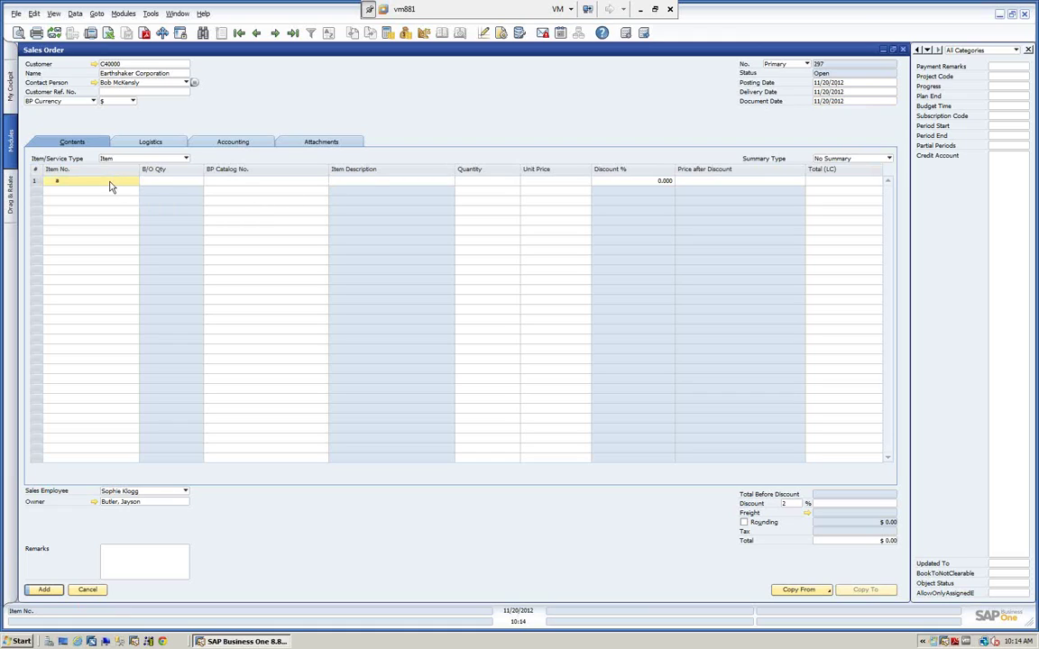
pyautogui.press('Tab')
pyautogui.click(352, 158)
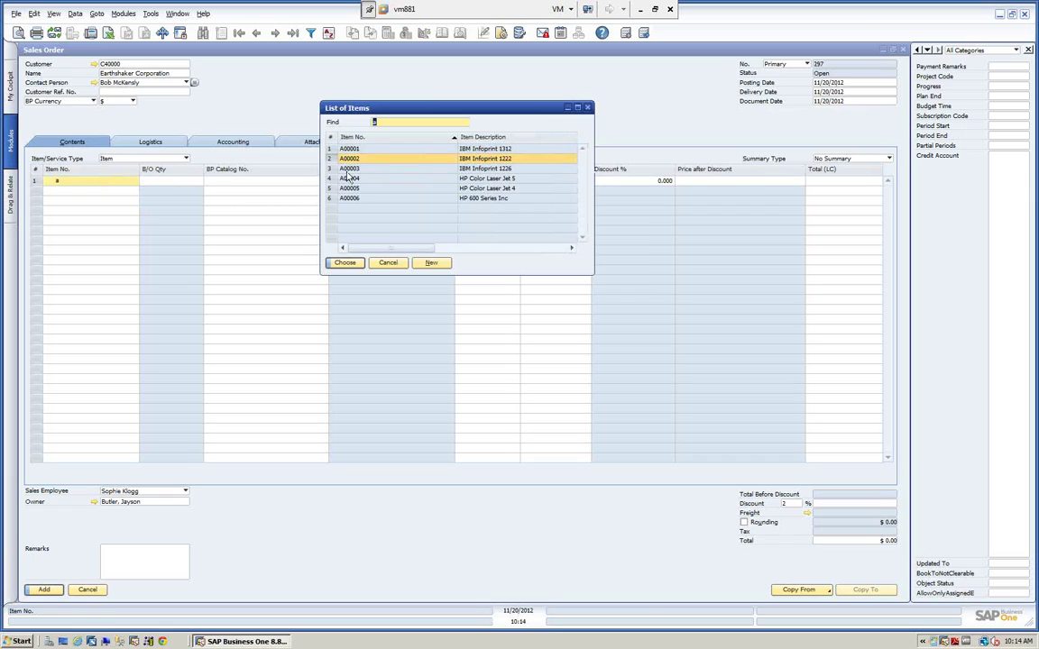
pyautogui.click(345, 262)
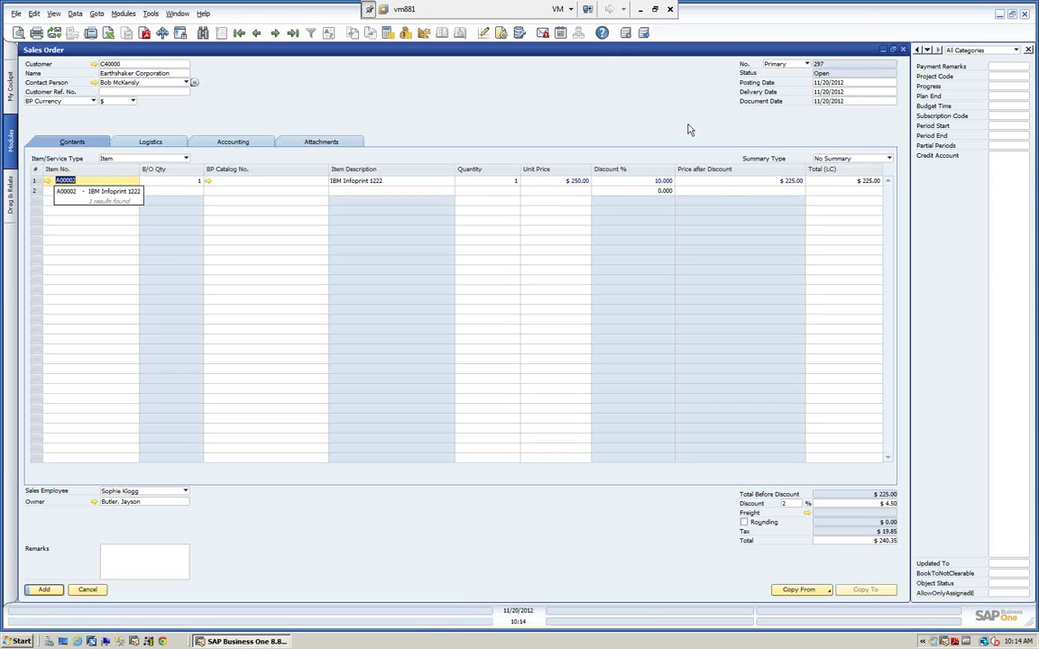
# Hide the Unit Price column in the sales order's form settings, and open the Price after Discount heading for renaming without changing it
pyautogui.click(498, 34)
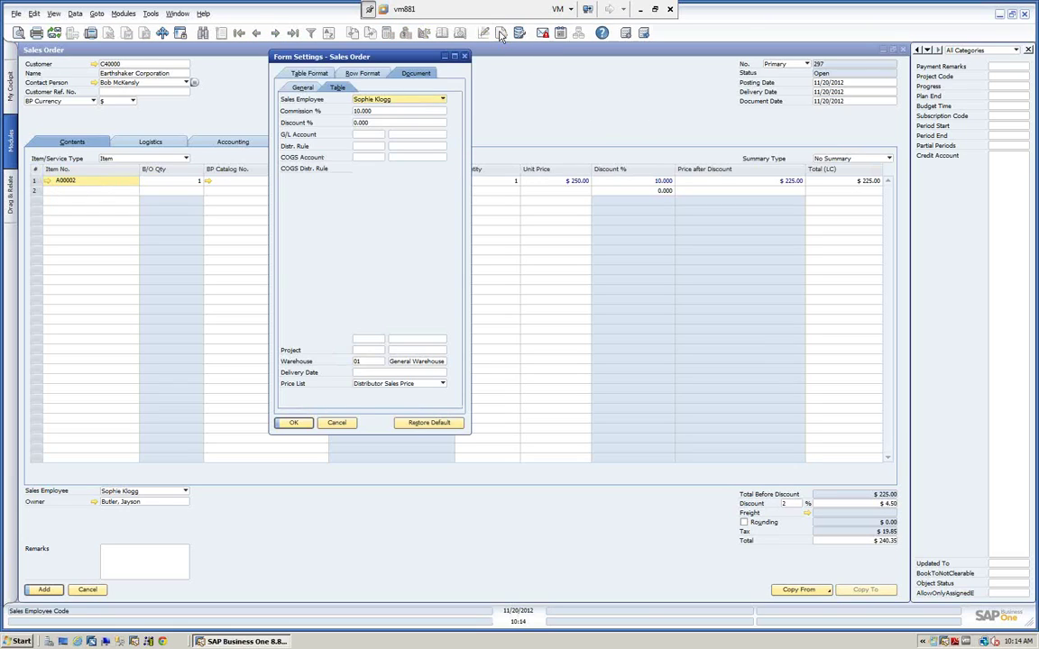
pyautogui.click(323, 74)
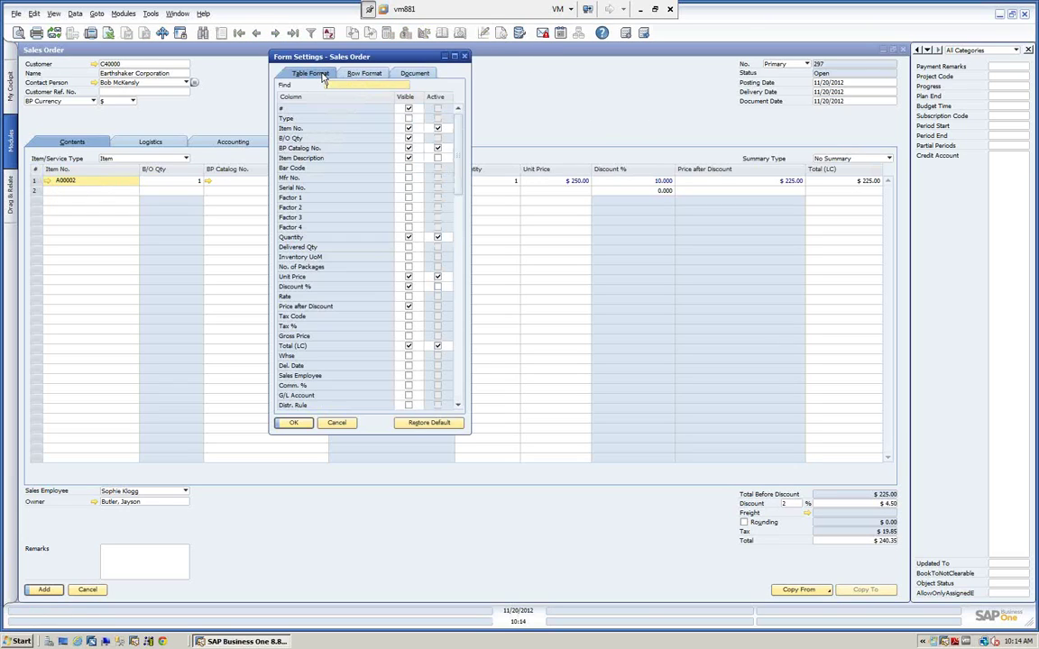
pyautogui.click(409, 277)
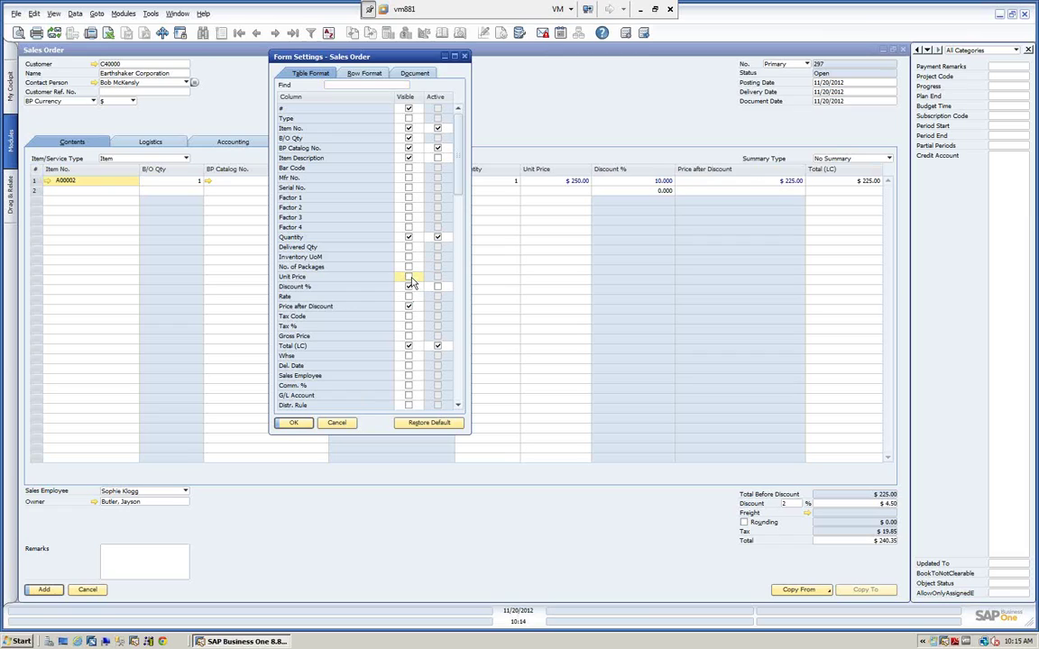
pyautogui.click(296, 424)
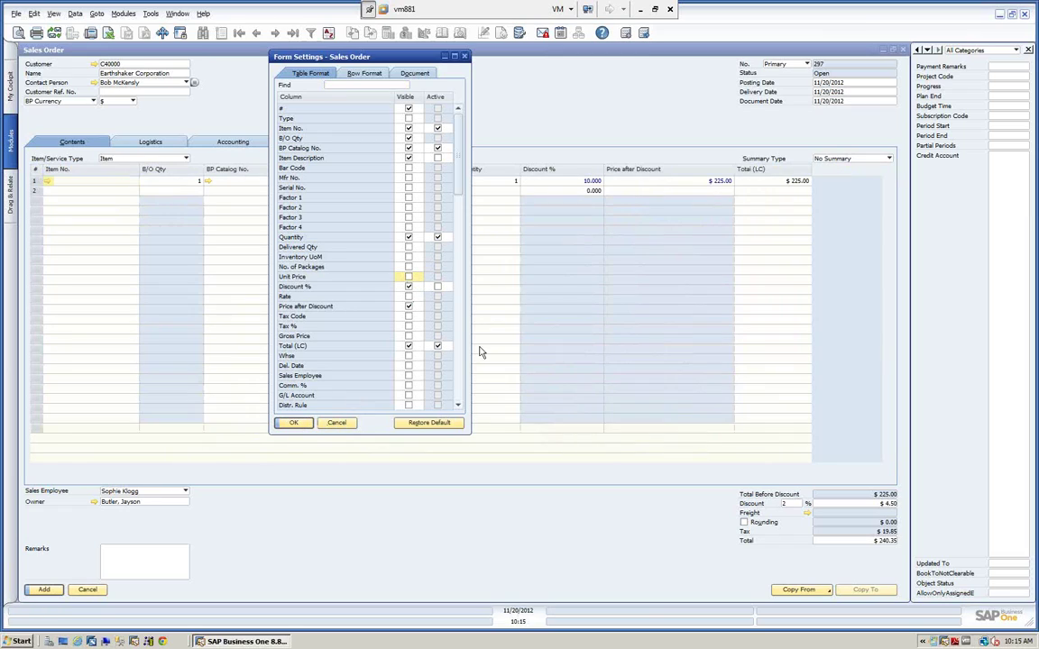
pyautogui.keyDown('ctrl'); pyautogui.doubleClick(654, 170); pyautogui.keyUp('ctrl')
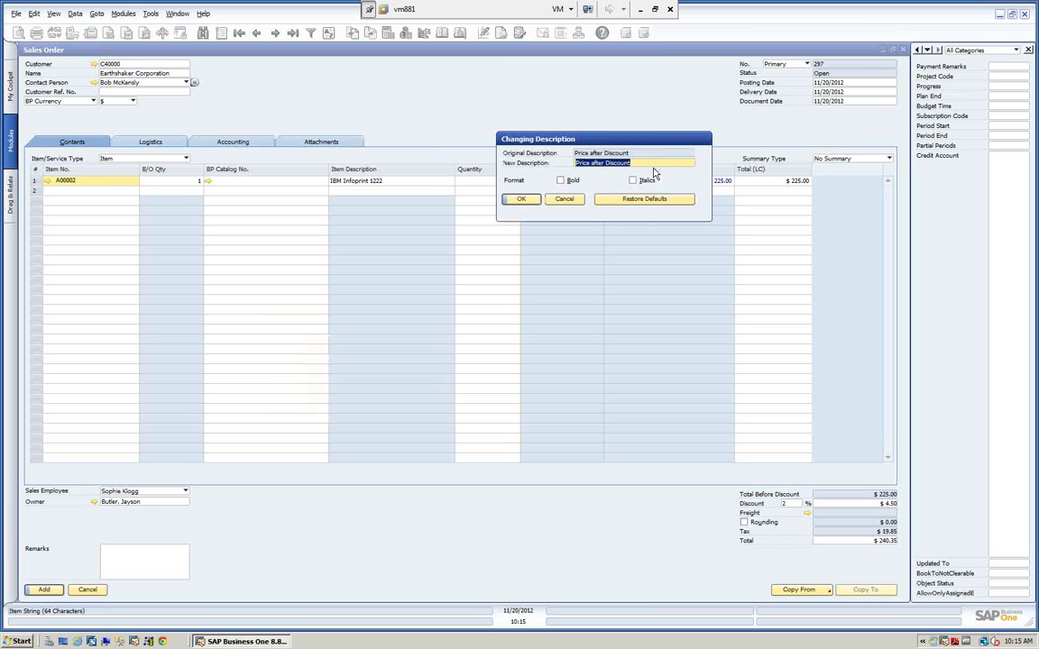
pyautogui.click(563, 199)
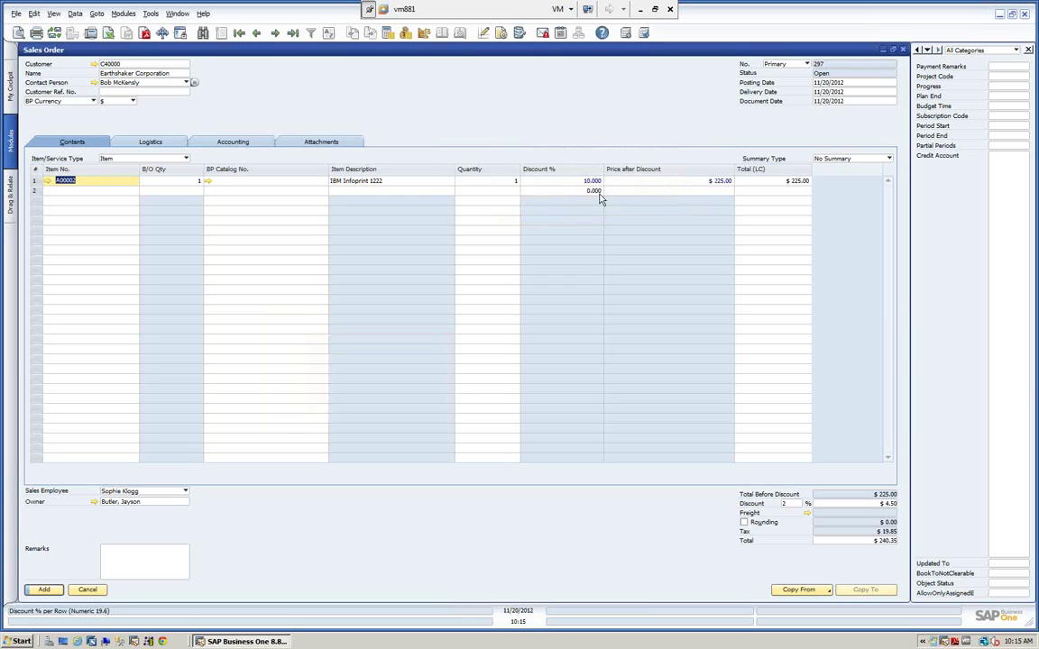
# Make the Unit Price column visible again in the sales order's form settings
pyautogui.click(501, 33)
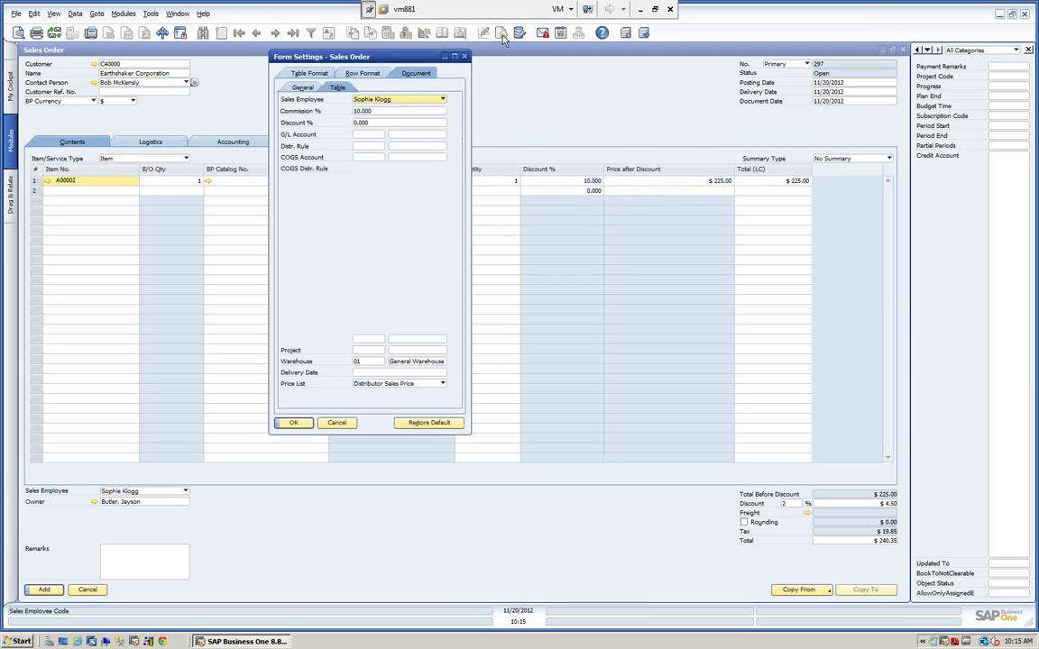
pyautogui.click(323, 78)
pyautogui.click(408, 276)
pyautogui.click(296, 423)
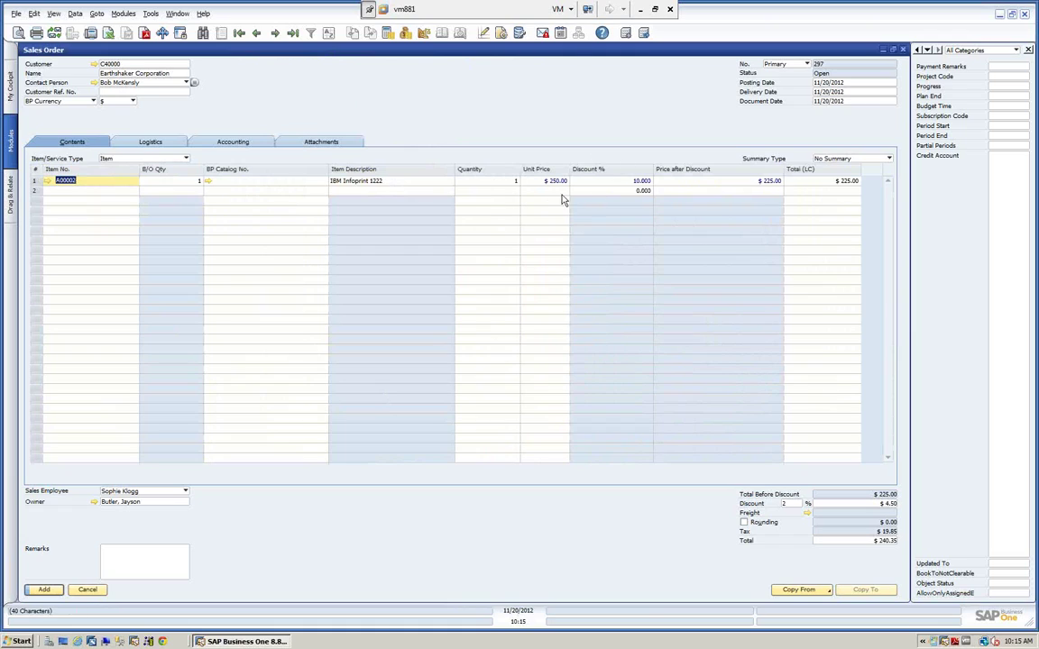
# Open the master data of item A00002, look up its Distributor Sales Price, and return to the sales order
pyautogui.click(46, 181)
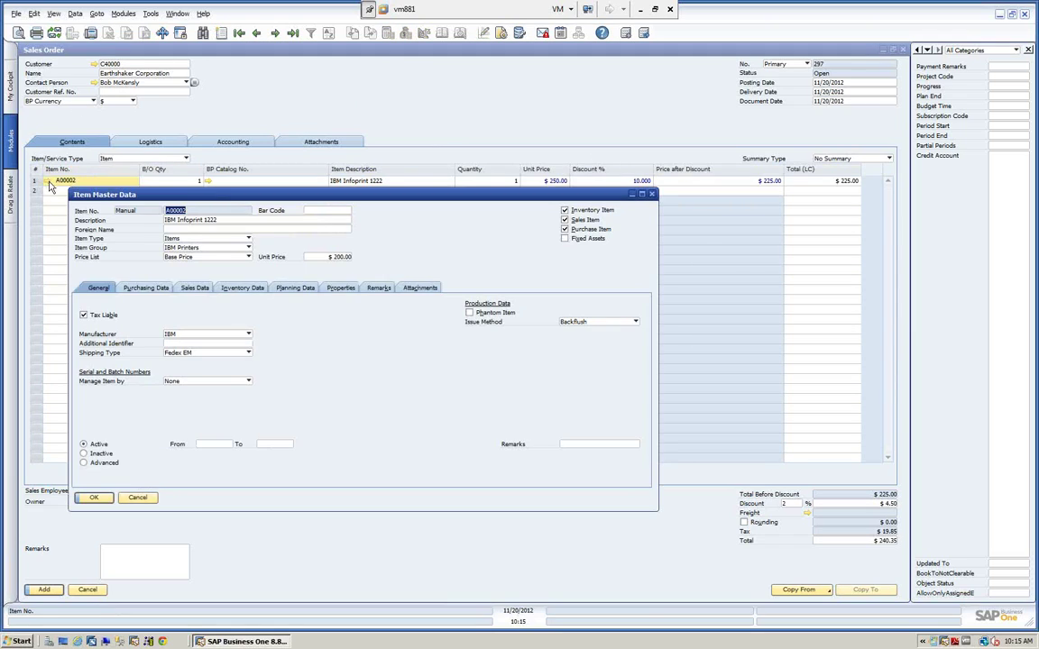
pyautogui.click(249, 258)
pyautogui.click(195, 287)
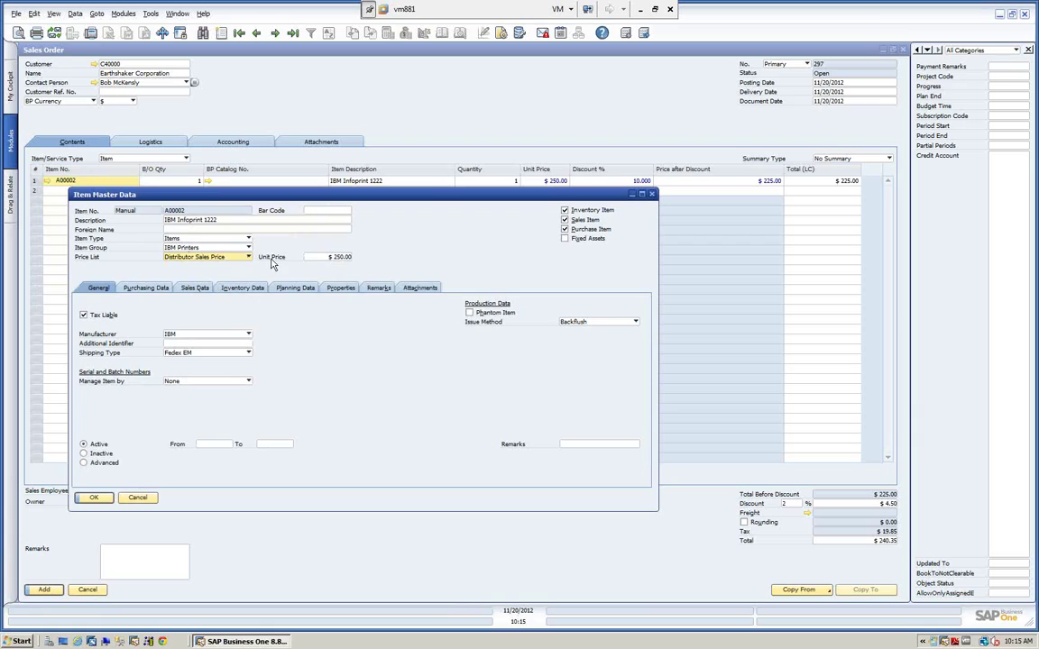
pyautogui.click(140, 501)
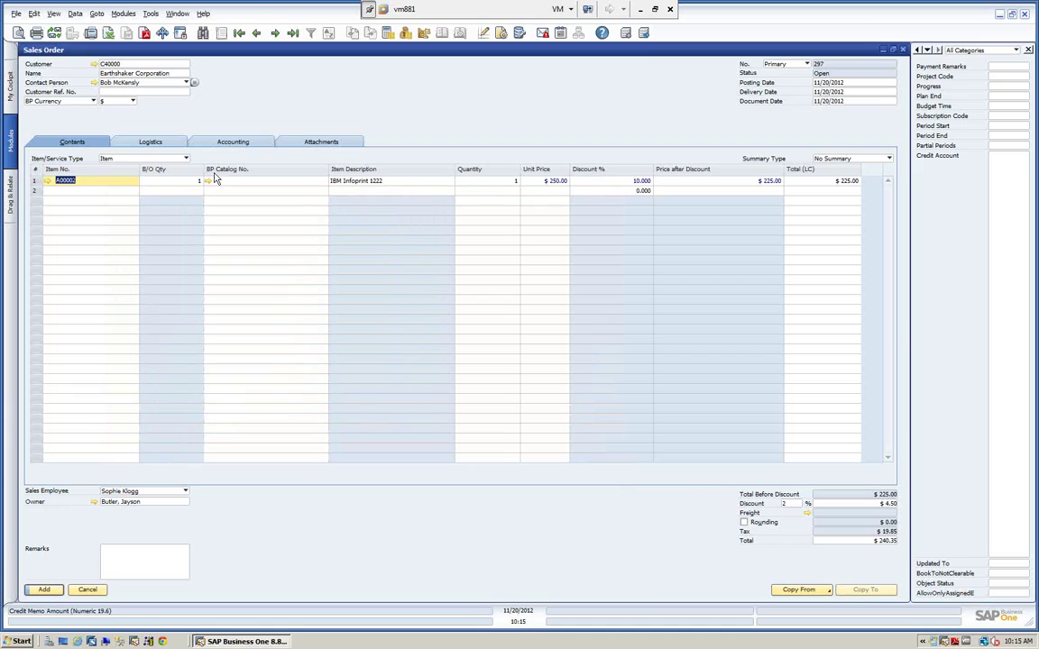
# Set the quantity of item A00002 in the sales order to 100 to check its volume discount
pyautogui.click(466, 183)
pyautogui.press('BackSpace')
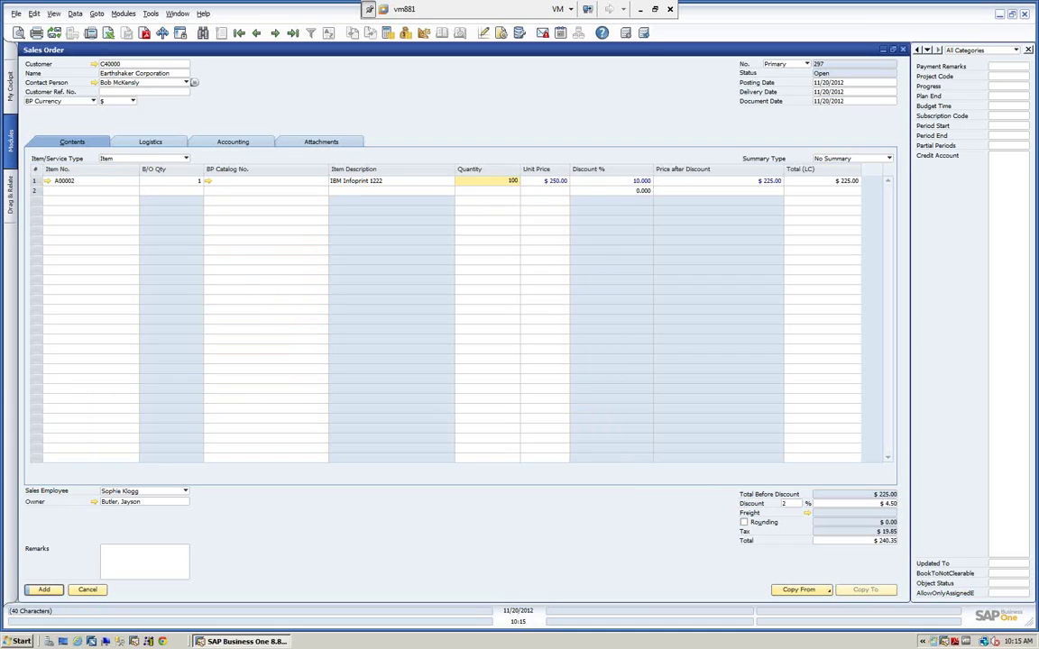
pyautogui.press('Tab')
pyautogui.press('Tab')
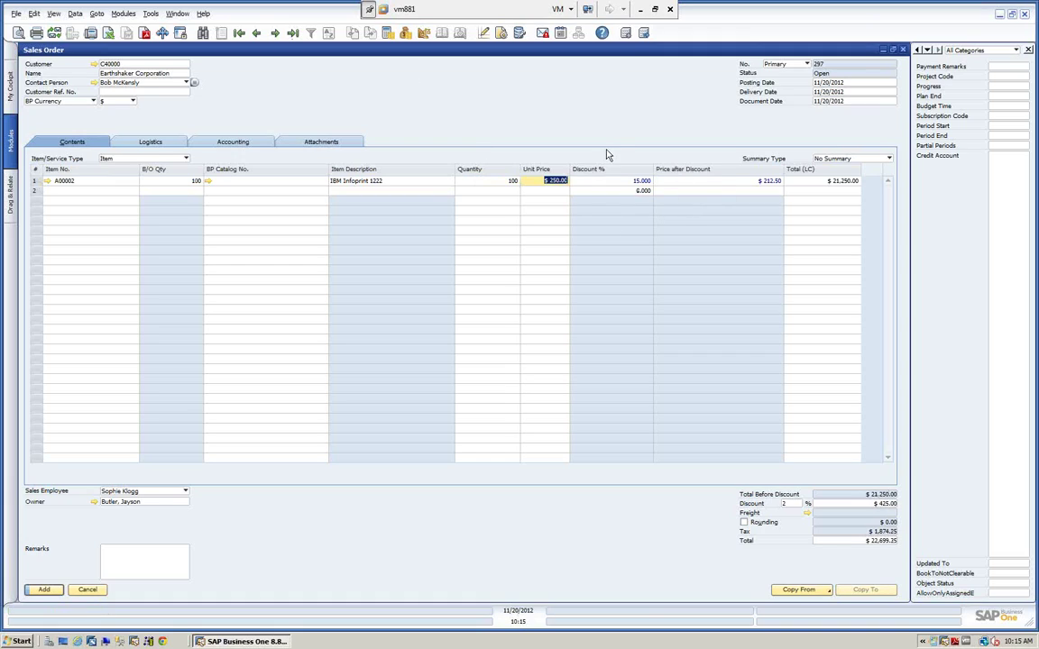
# Raise the quantity of item A00002 in the sales order to 150
pyautogui.click(498, 183)
pyautogui.write('15')
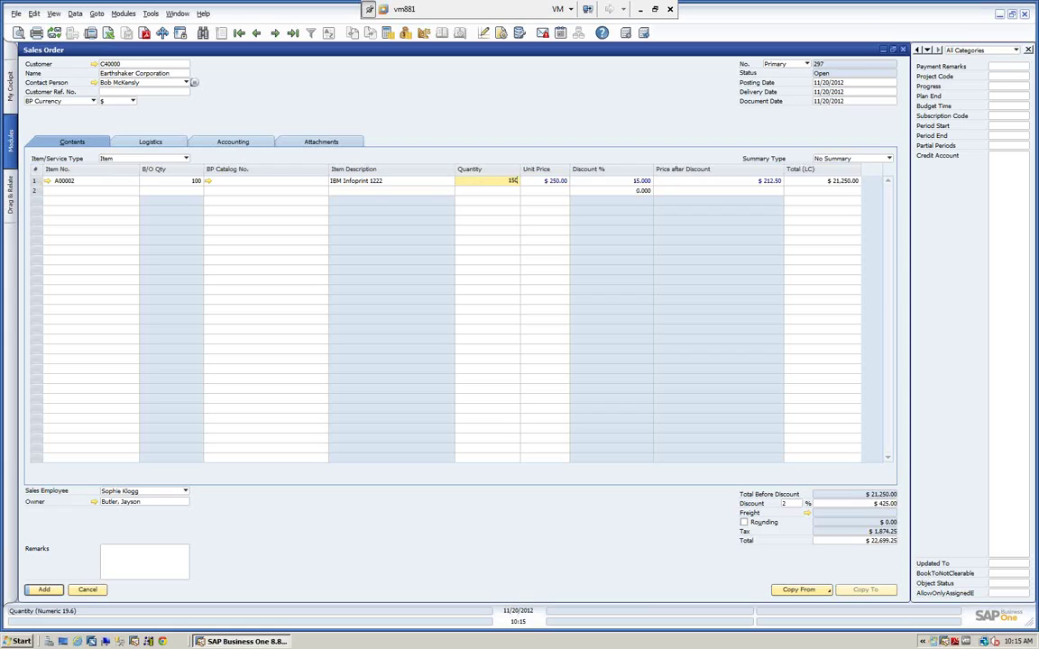
pyautogui.press('Tab')
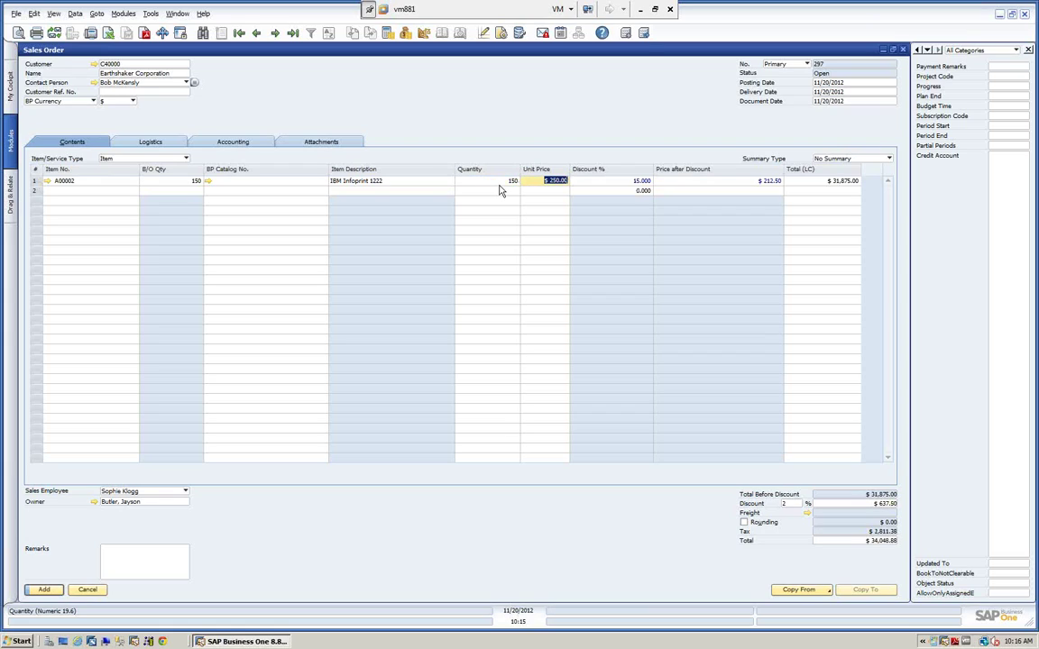
# Set the quantity of item A00002 to 200 to check the next volume discount, then cancel the sales order
pyautogui.click(499, 183)
pyautogui.write('200')
pyautogui.press('Tab')
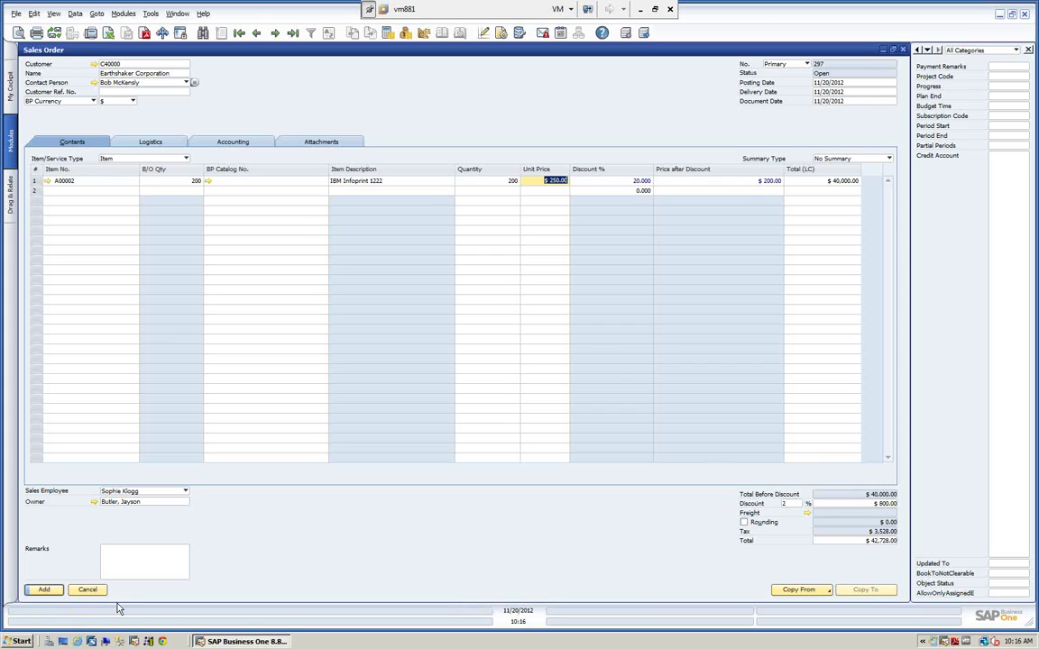
pyautogui.click(87, 591)
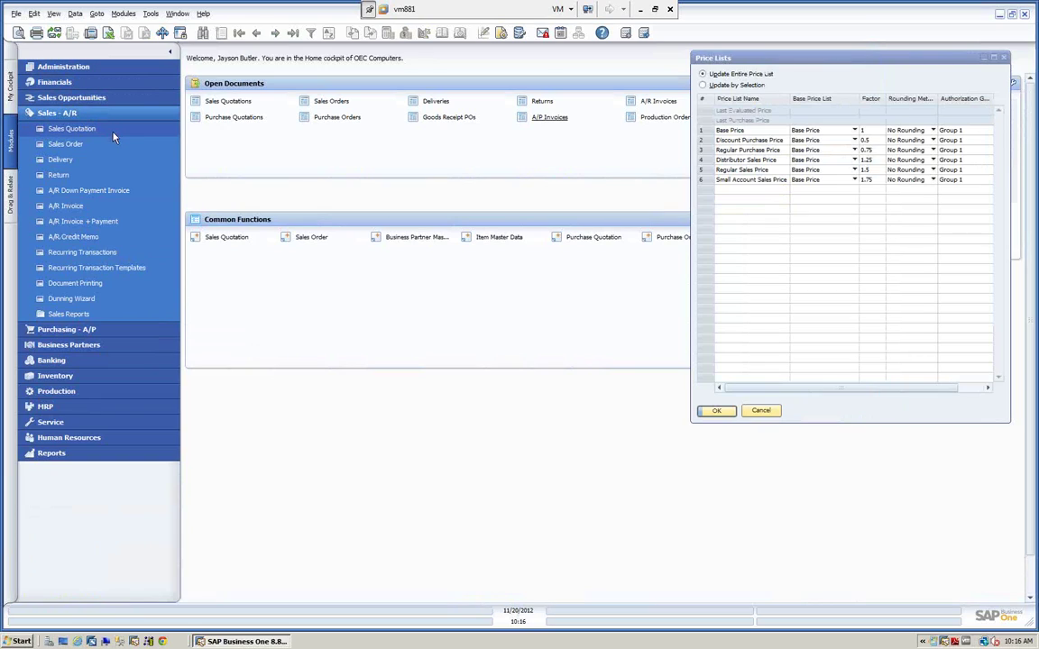
# Close the price lists window and open the period and volume discounts for the Distributor Sales Price list
pyautogui.click(99, 111)
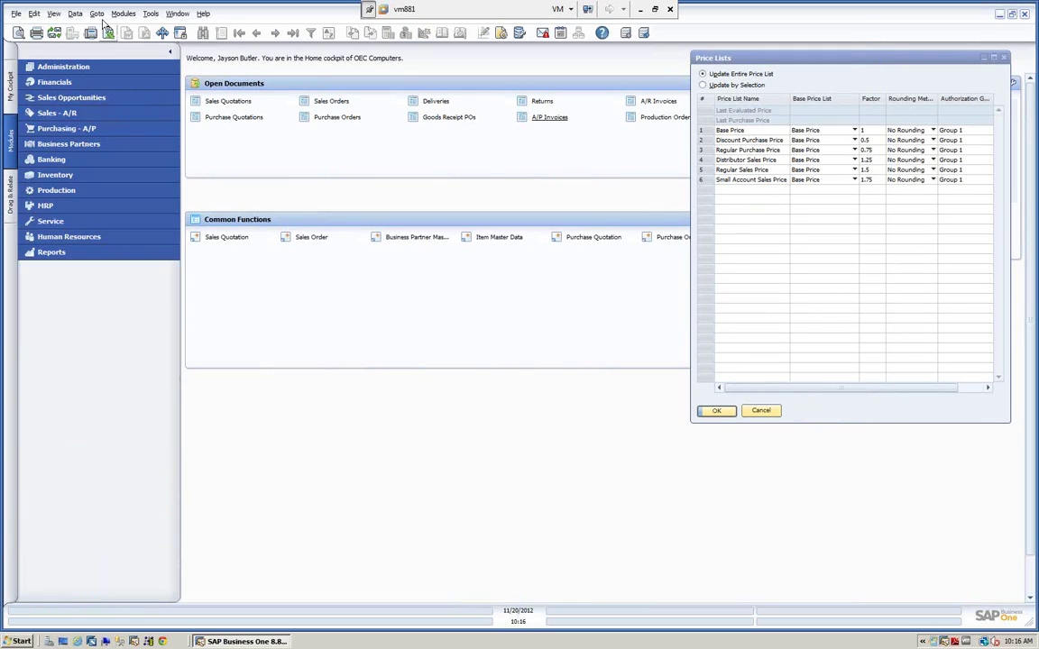
pyautogui.click(64, 174)
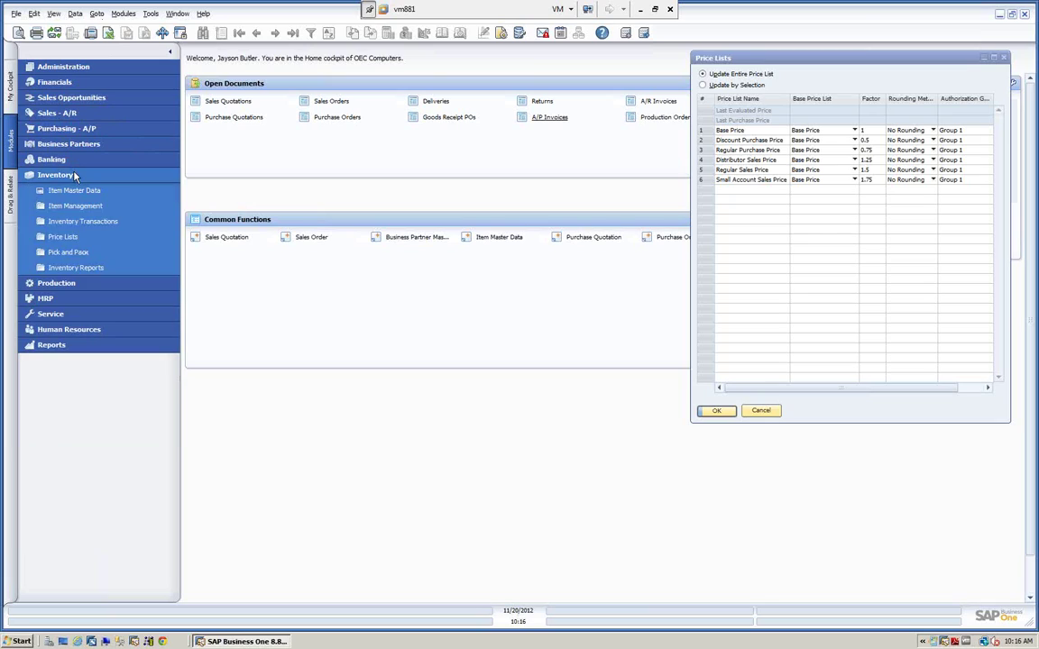
pyautogui.click(62, 236)
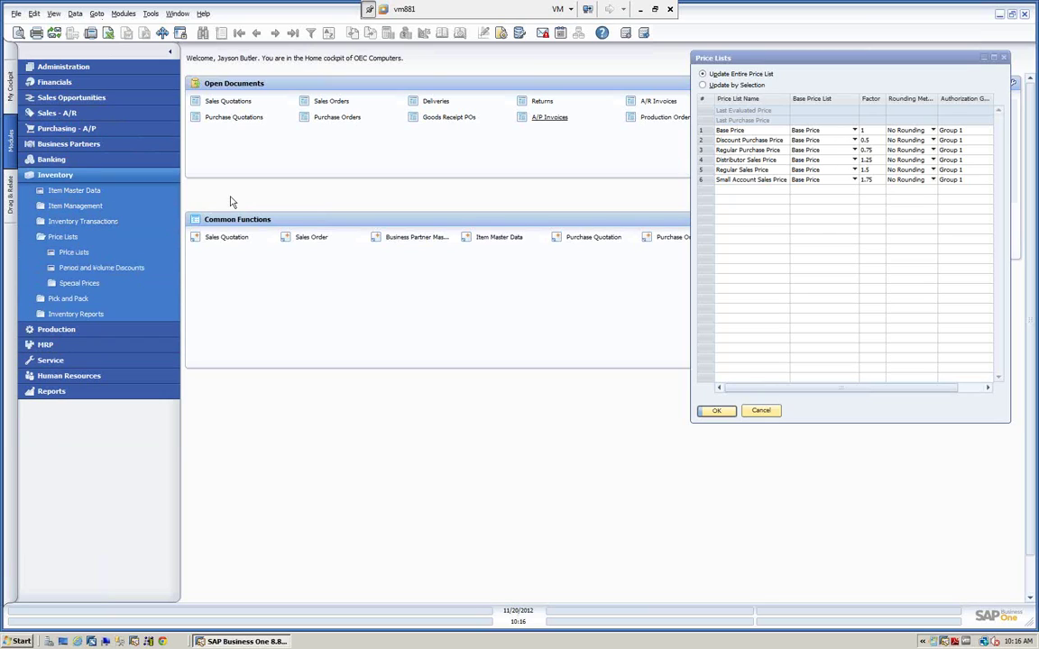
pyautogui.click(1002, 58)
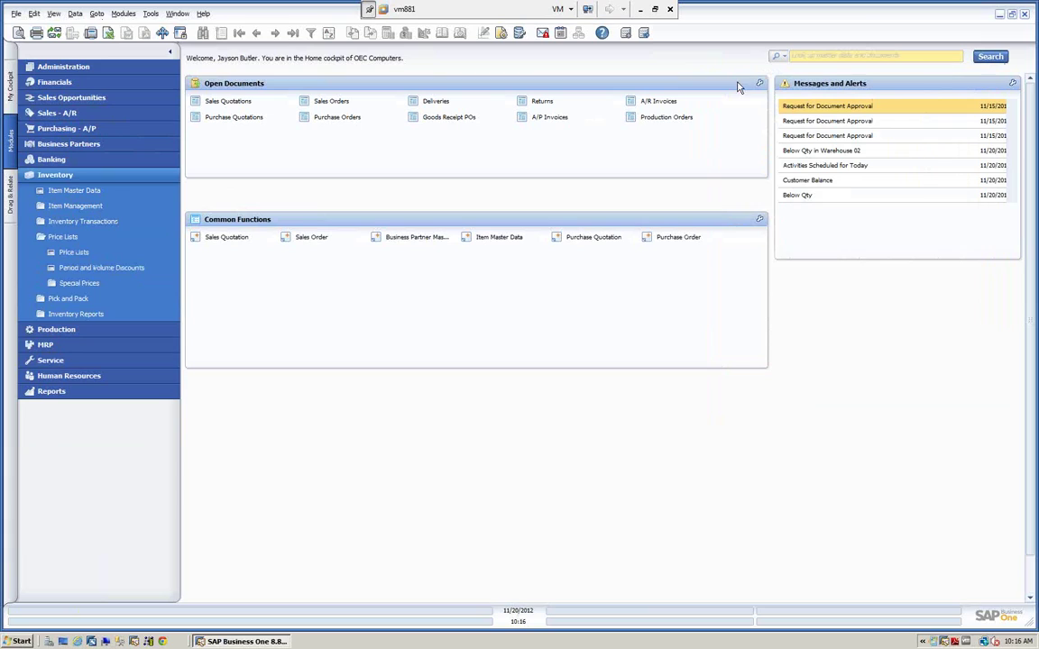
pyautogui.click(102, 267)
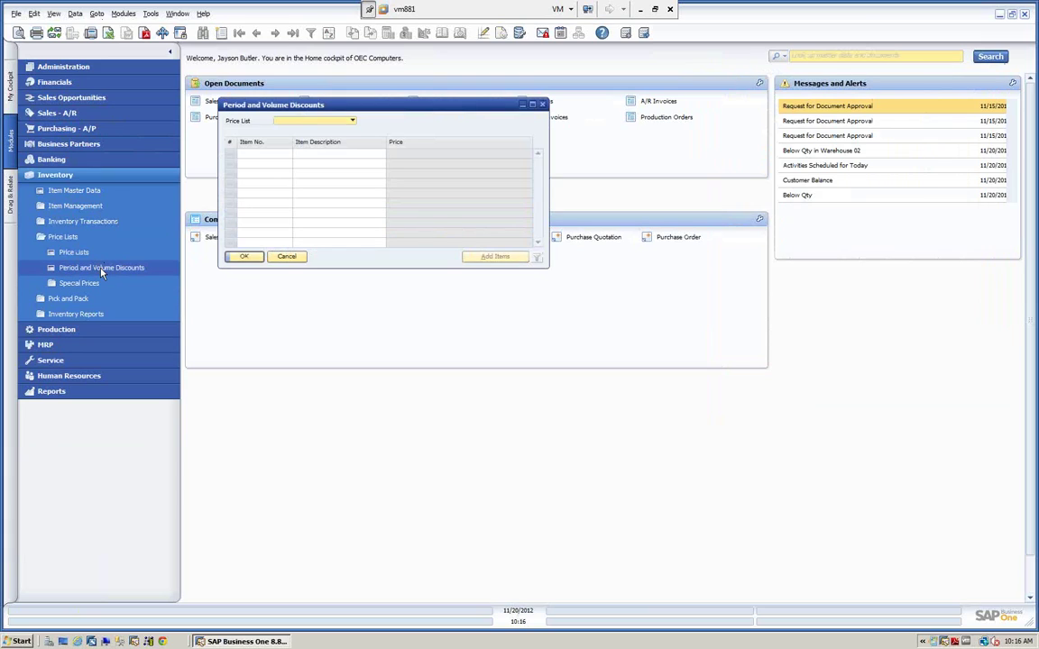
pyautogui.click(351, 122)
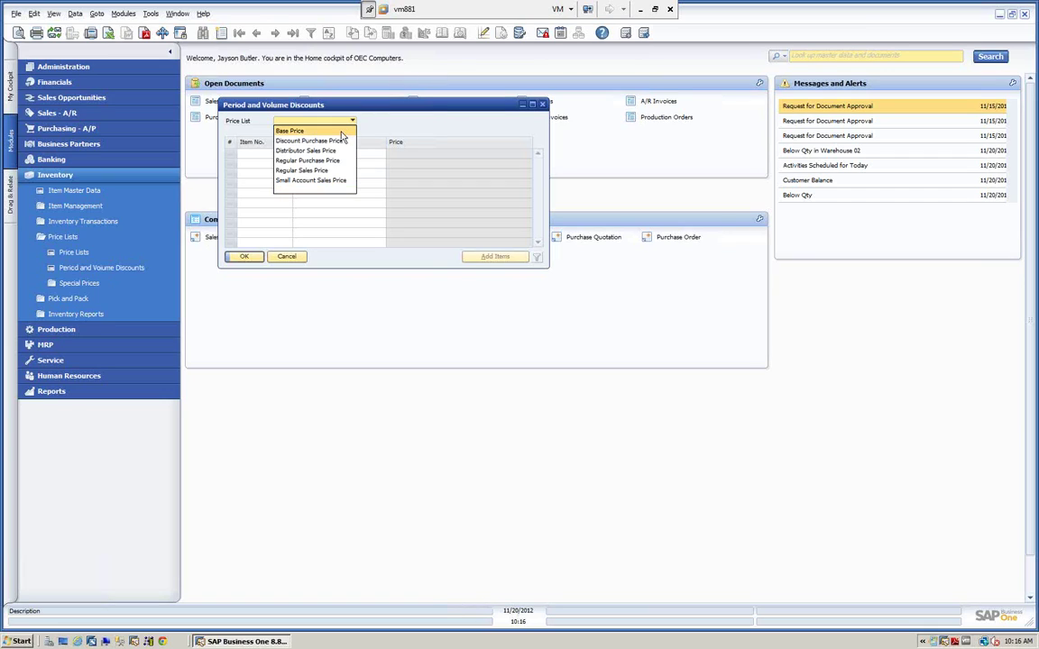
pyautogui.click(328, 153)
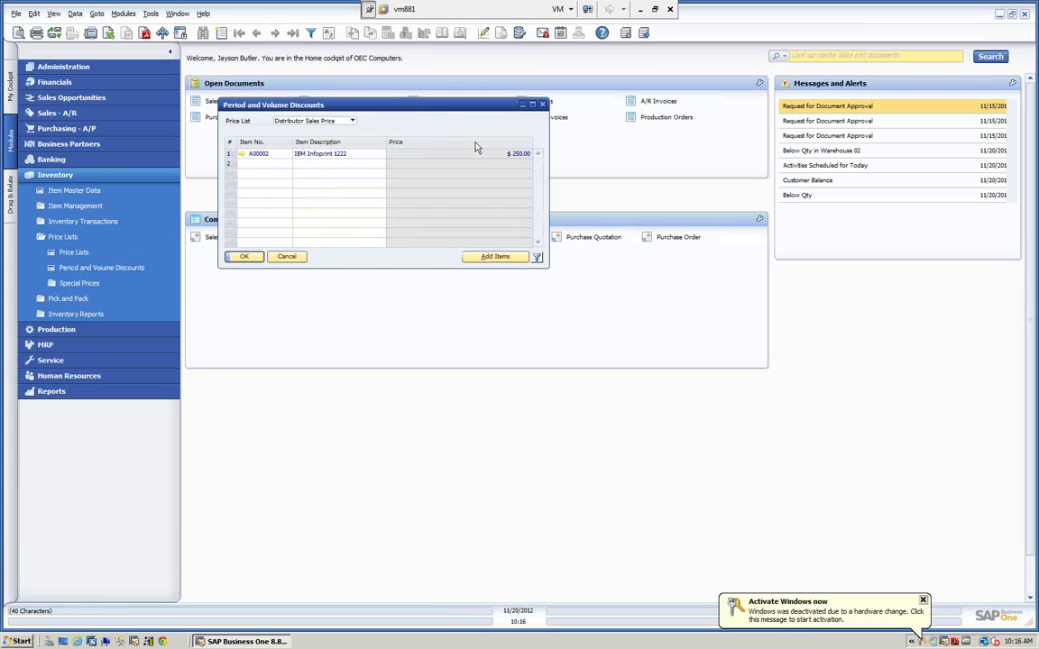
# Keep the Distributor Sales Price list selected and examine item A00002's period discounts and the volume discounts of its first period
pyautogui.click(353, 122)
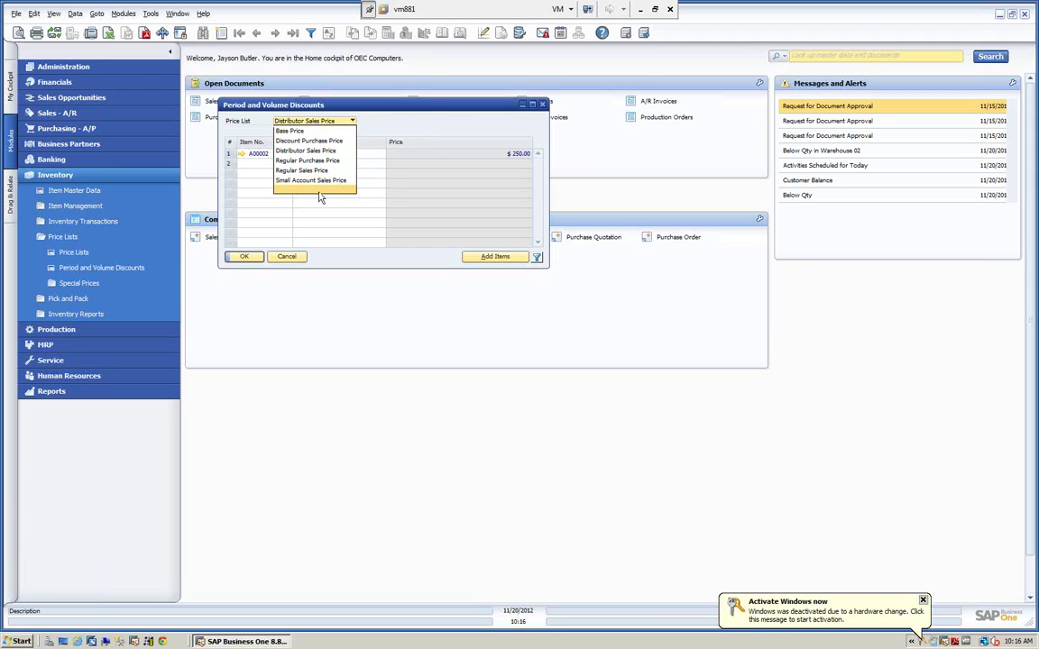
pyautogui.click(321, 151)
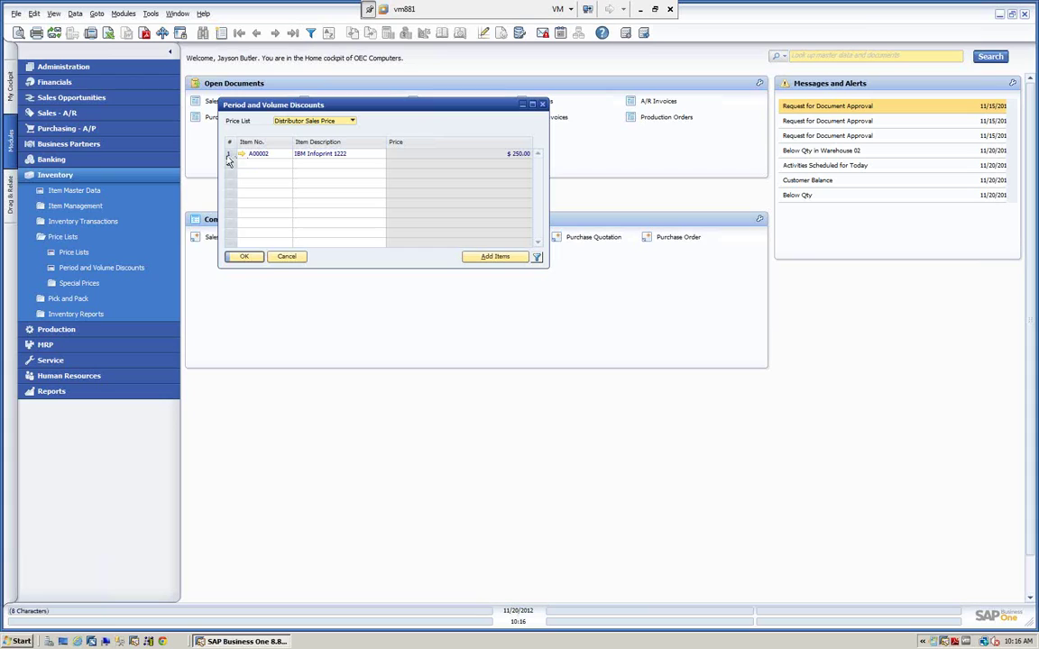
pyautogui.doubleClick(230, 159)
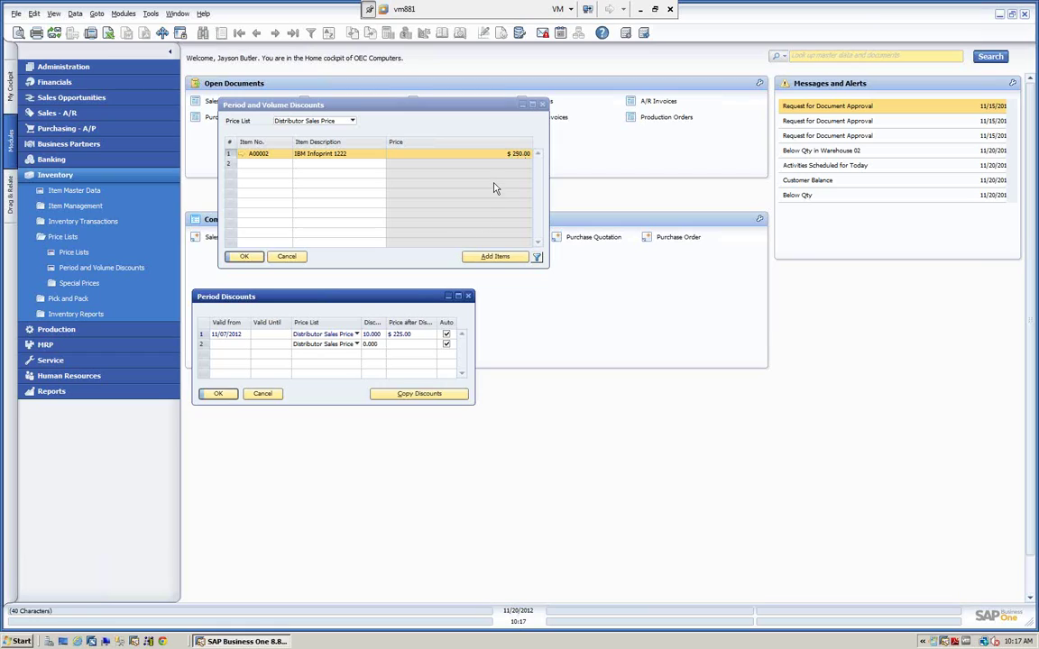
pyautogui.doubleClick(204, 336)
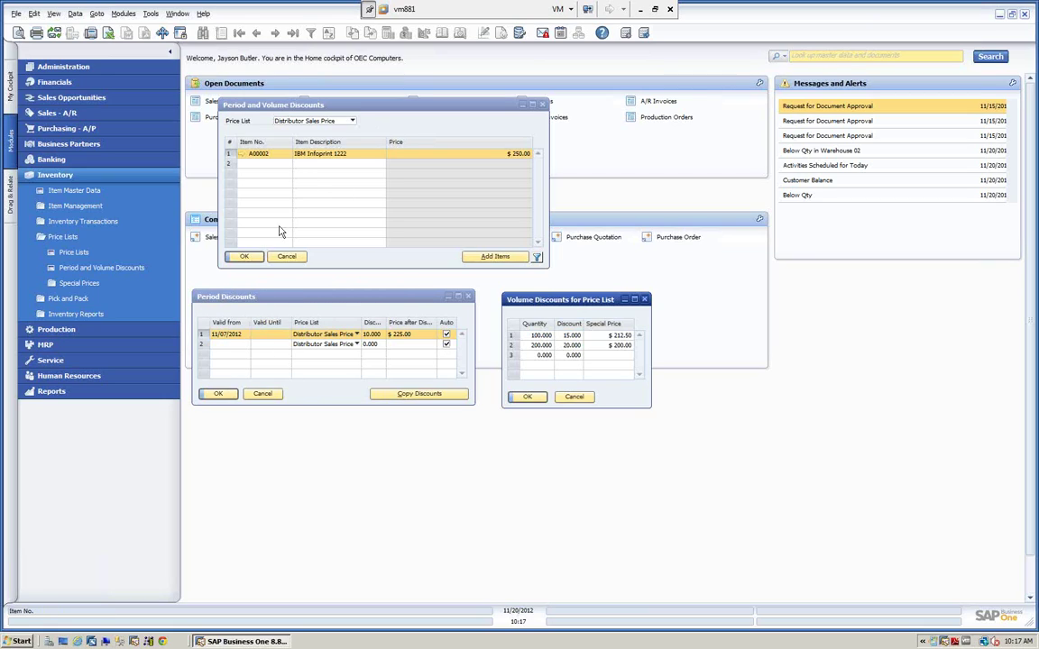
# Close the volume discounts, start and cancel copying the period discounts, and close all period and volume discount windows
pyautogui.click(573, 397)
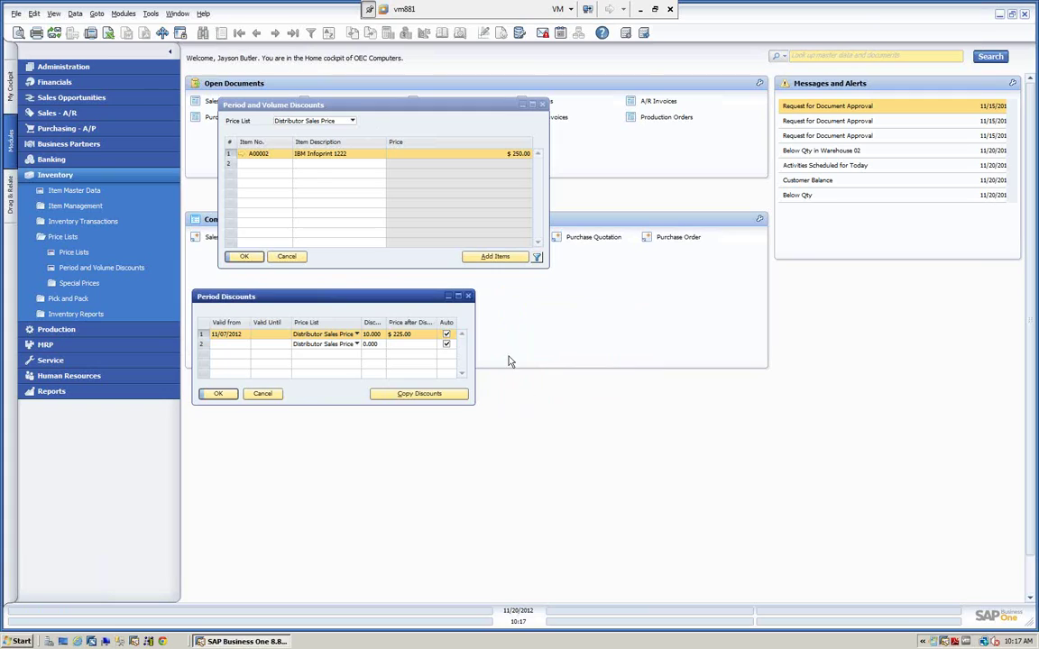
pyautogui.click(378, 394)
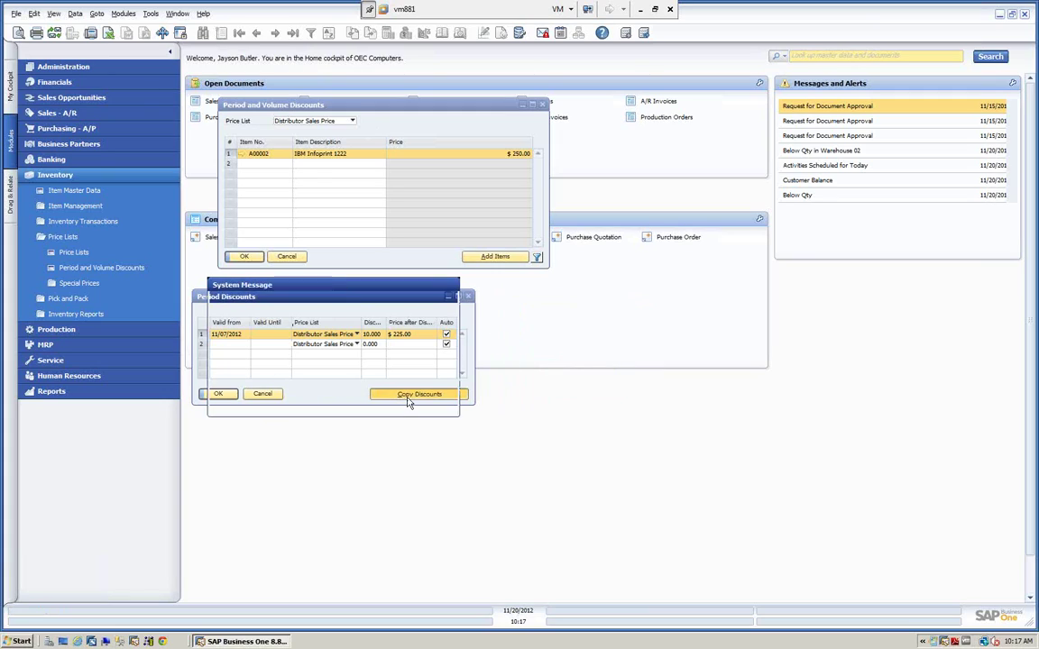
pyautogui.click(275, 403)
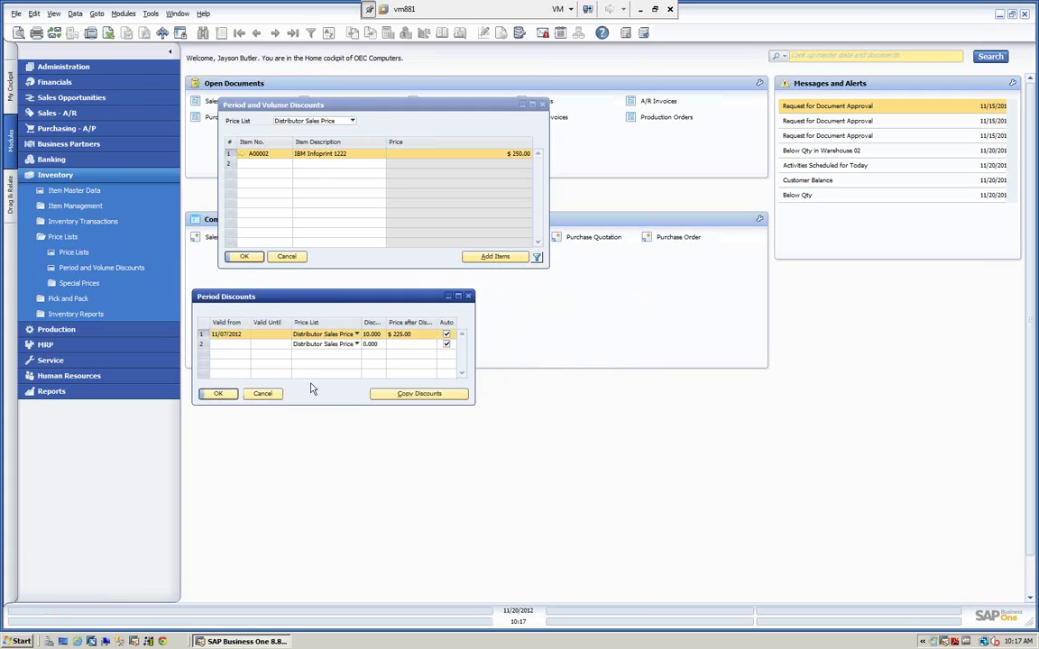
pyautogui.click(265, 393)
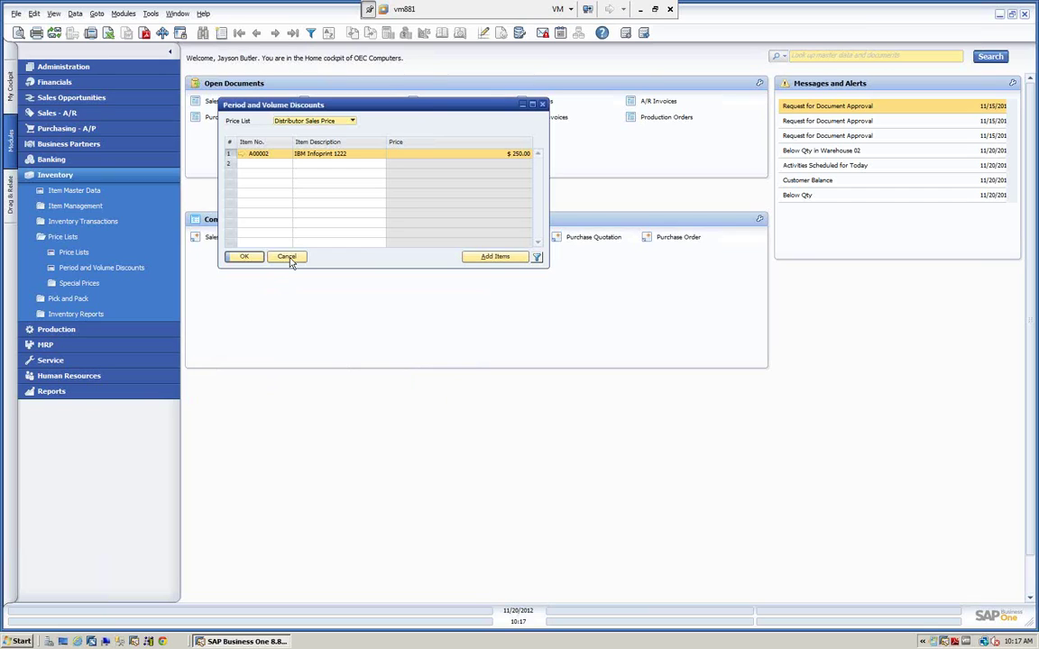
pyautogui.click(287, 256)
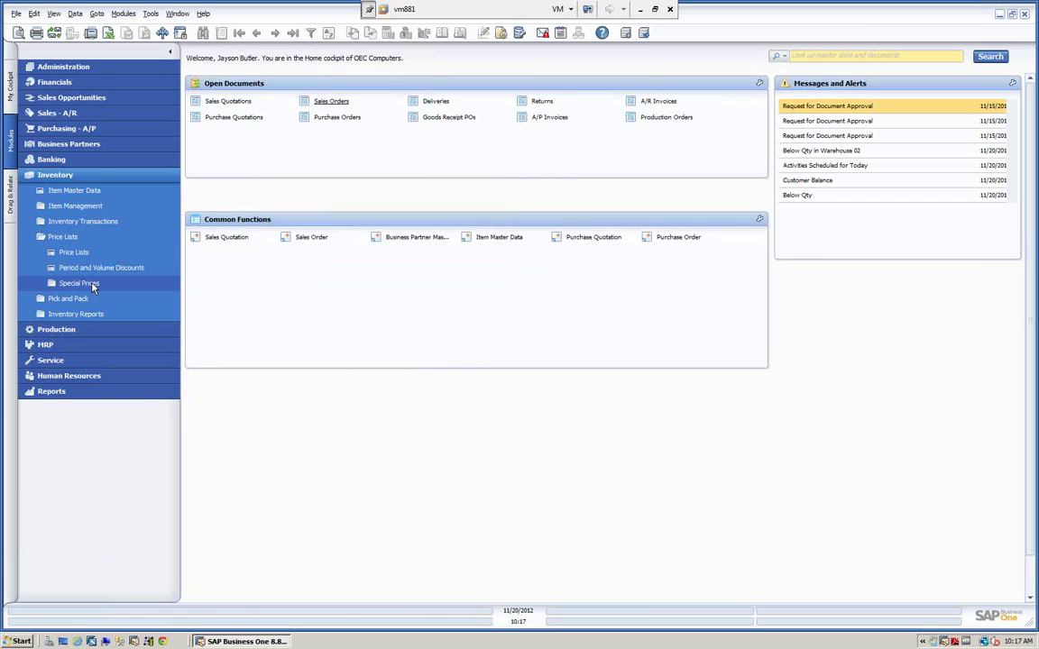
# Open the special prices for business partners and load the Earthshaker Corporation record
pyautogui.click(88, 284)
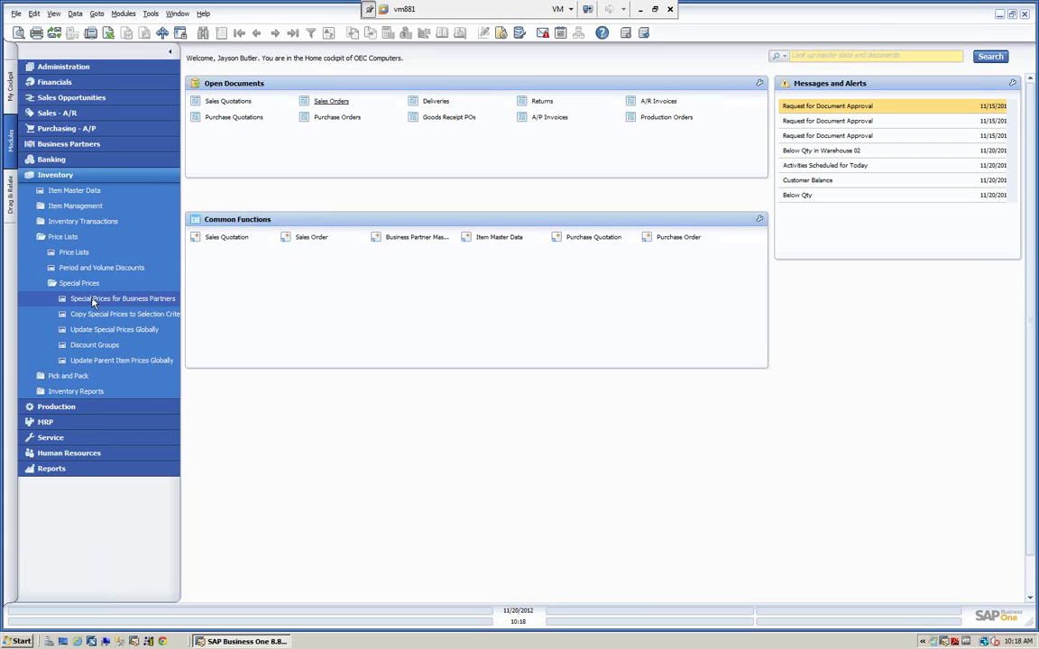
pyautogui.click(93, 302)
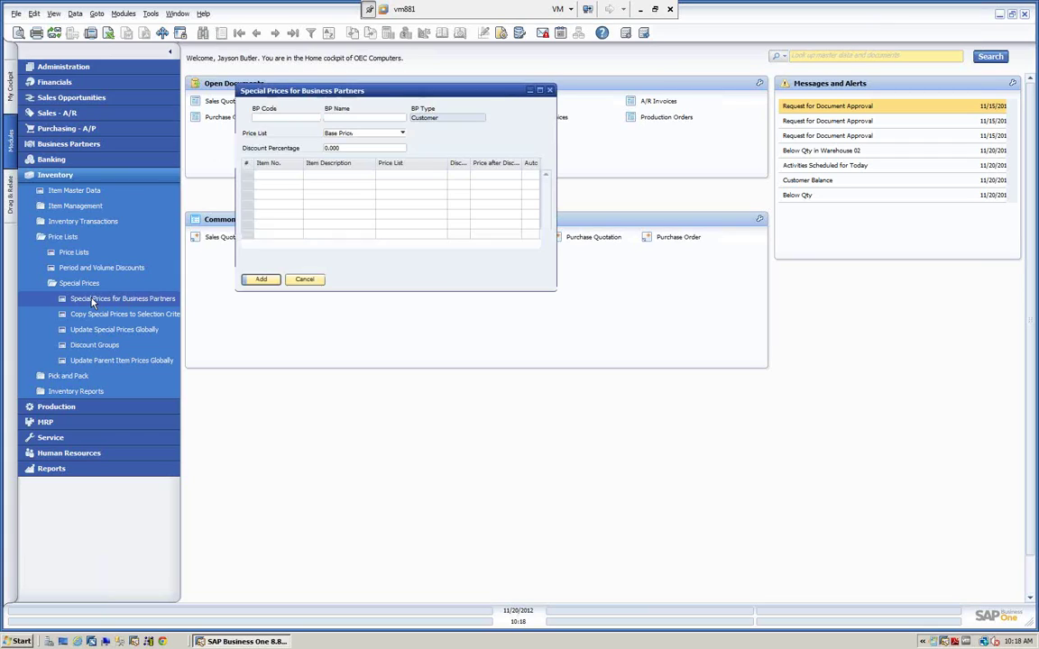
pyautogui.click(340, 117)
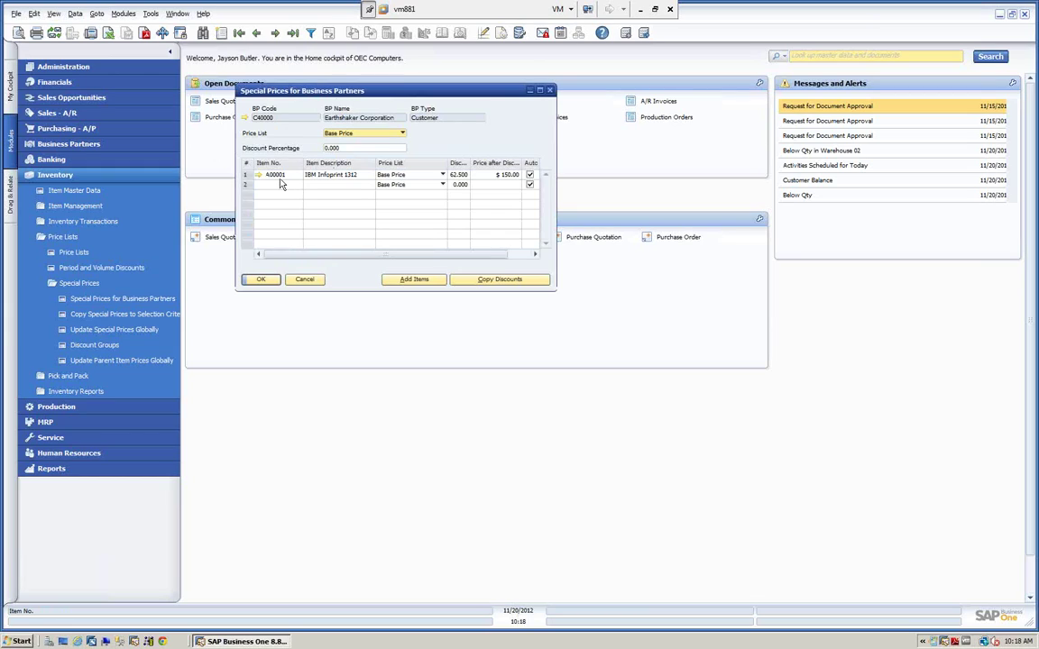
# Set the price after discount of item A00001 to 175 in the customer's special prices
pyautogui.click(496, 174)
pyautogui.write('175')
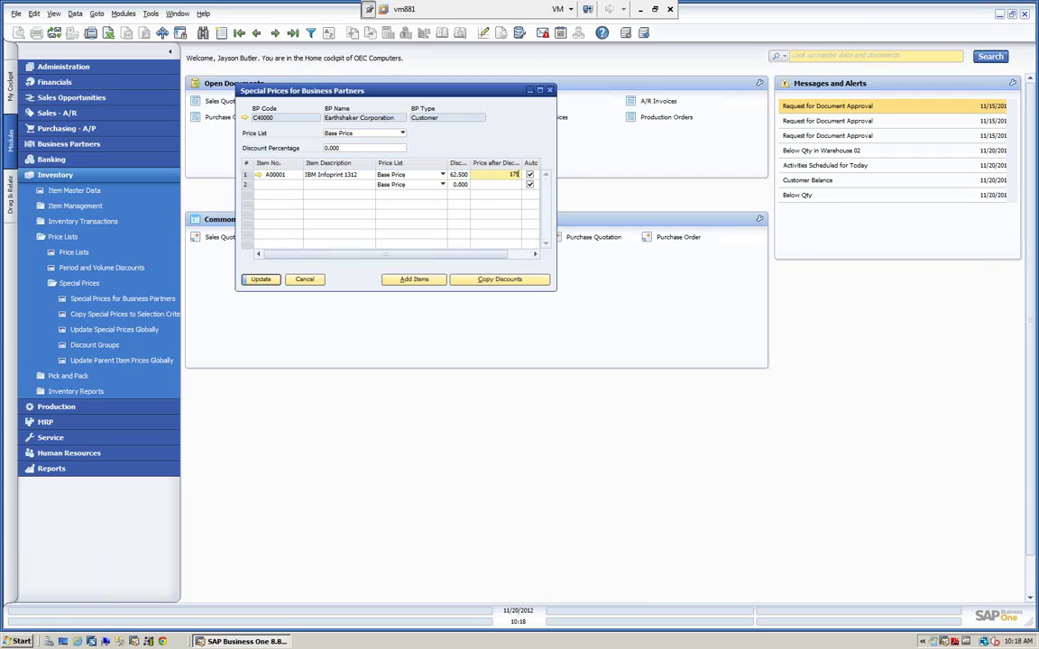
pyautogui.press('Tab')
# Set the discount of item A00001 to 50 percent and base it on the Distributor Sales Price list
pyautogui.click(455, 174)
pyautogui.write('50')
pyautogui.press('Tab')
pyautogui.click(443, 175)
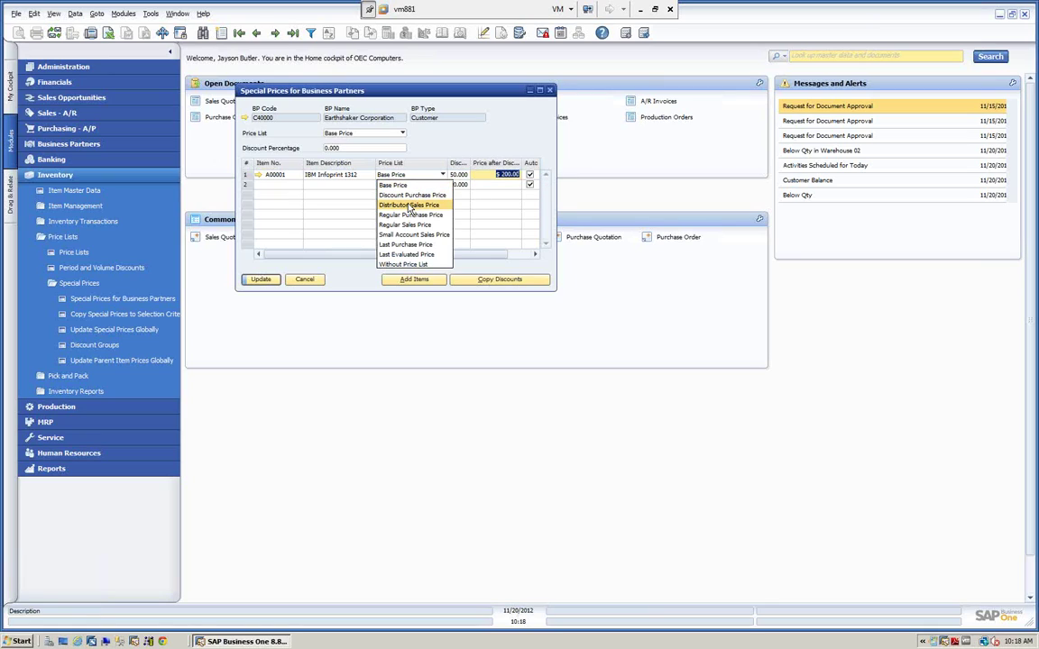
pyautogui.click(408, 206)
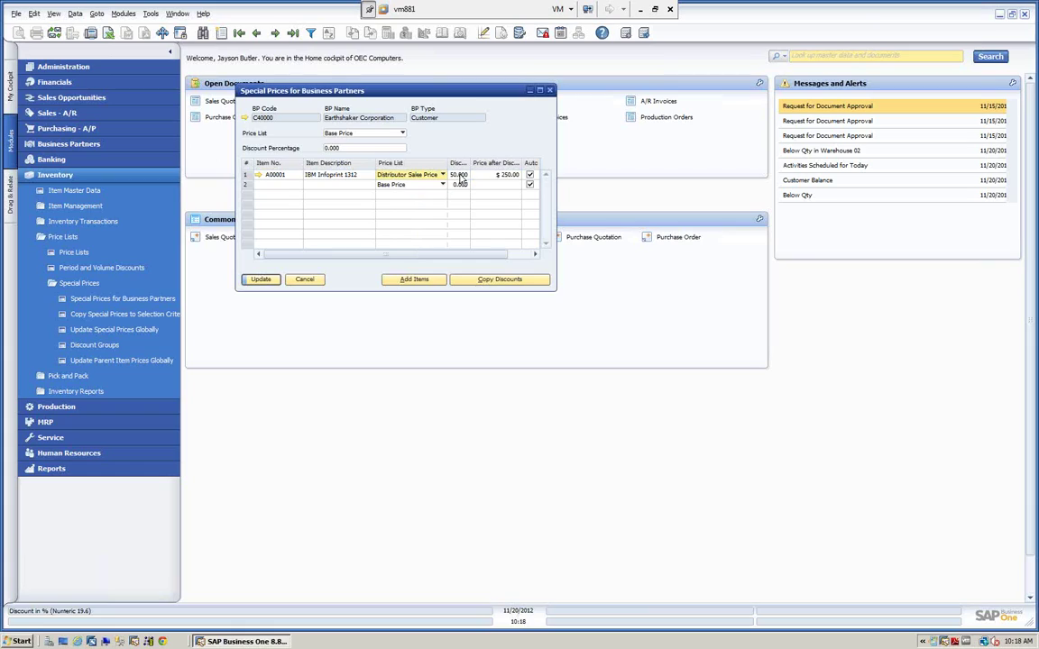
# Turn the automatic update of item A00001 off and on again, and view the price list choices for the whole record
pyautogui.click(530, 176)
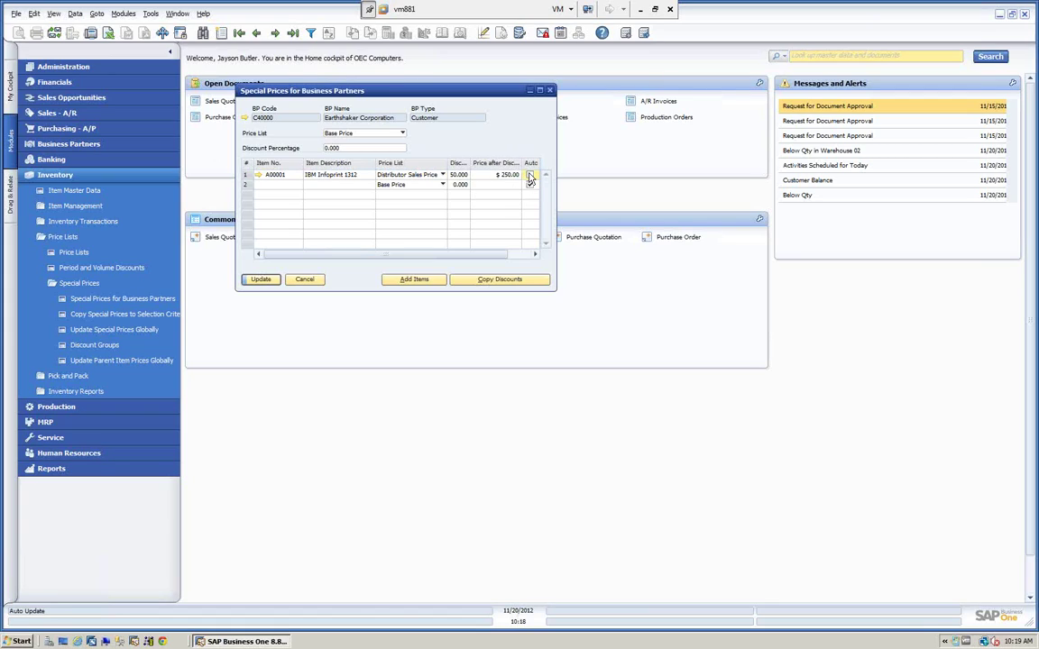
pyautogui.click(531, 175)
pyautogui.click(402, 133)
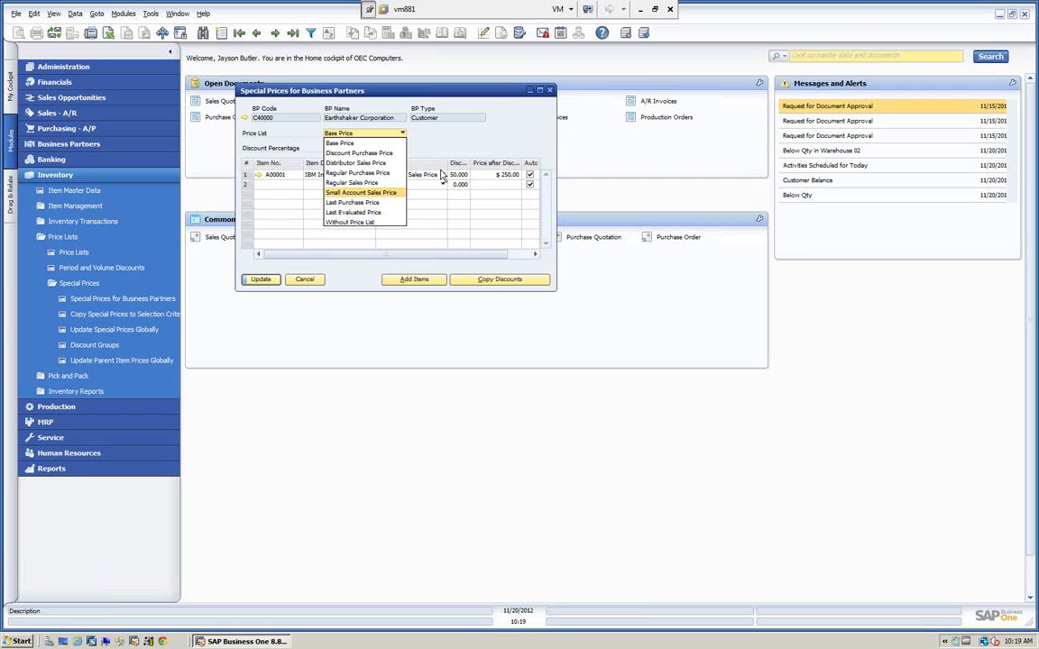
pyautogui.click(402, 133)
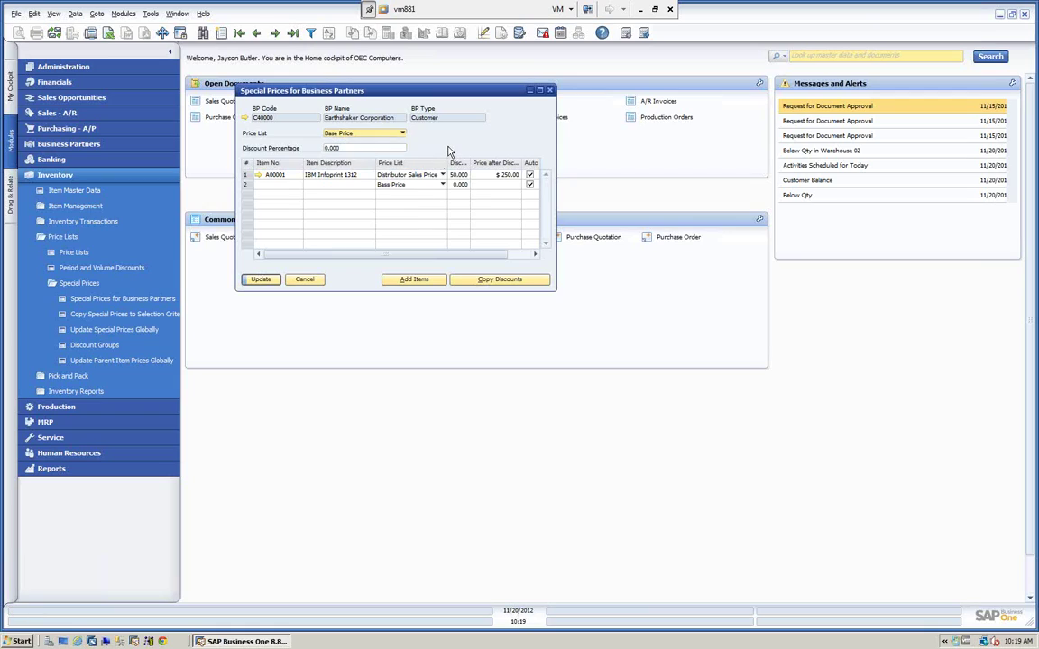
# Examine the item code, vendor and item group criteria for adding items to the special prices, then cancel the selection
pyautogui.click(414, 278)
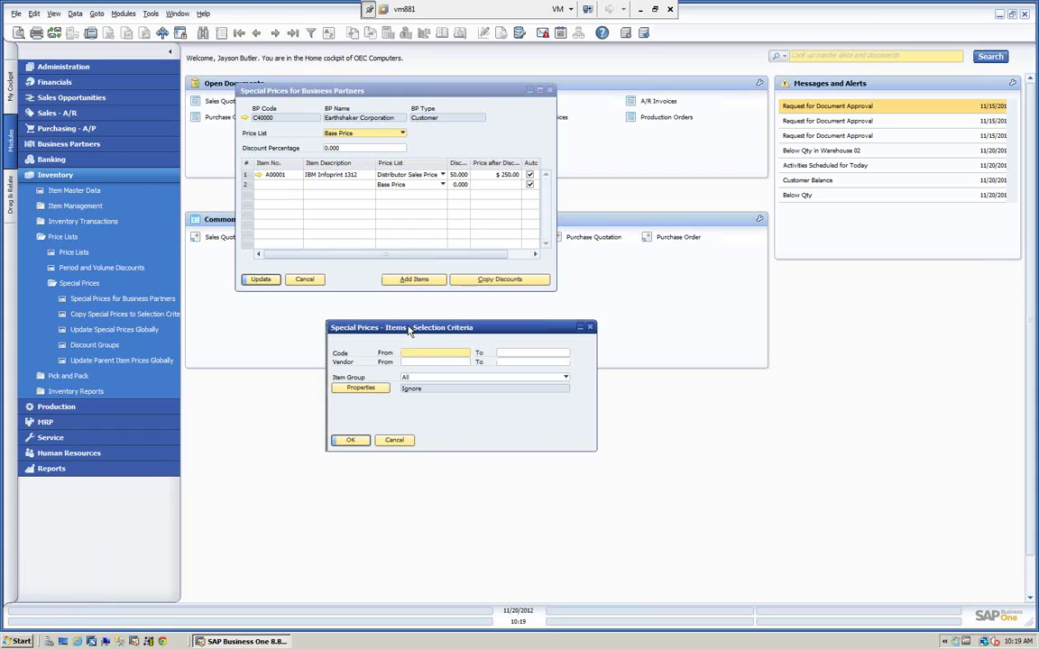
pyautogui.moveTo(414, 332); pyautogui.dragTo(405, 329)
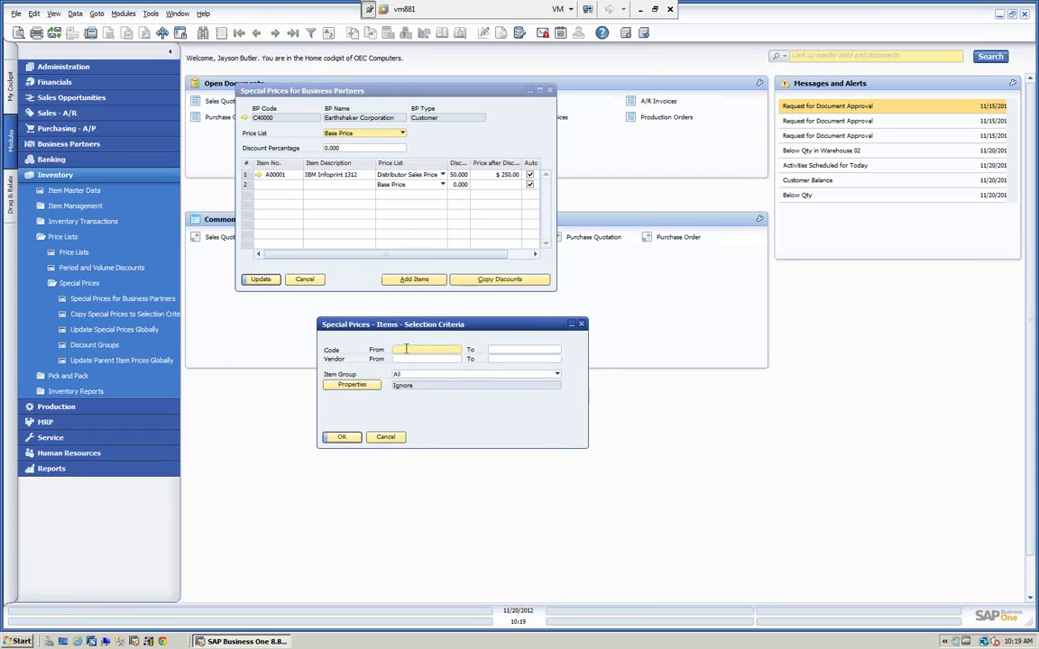
pyautogui.press('Tab')
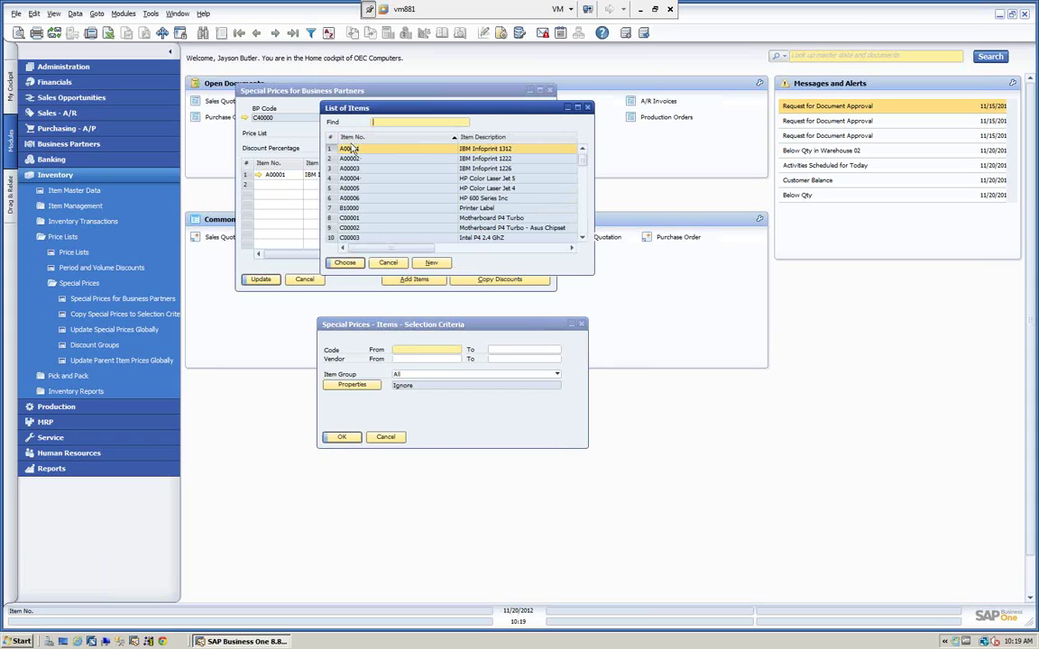
pyautogui.click(388, 263)
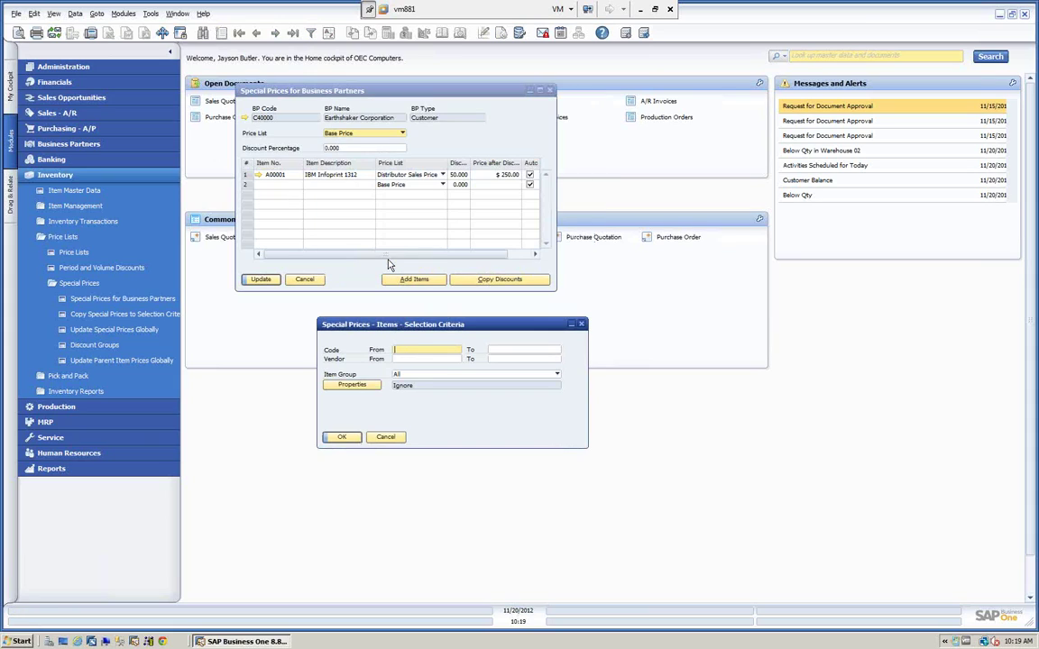
pyautogui.click(412, 360)
pyautogui.press('Tab')
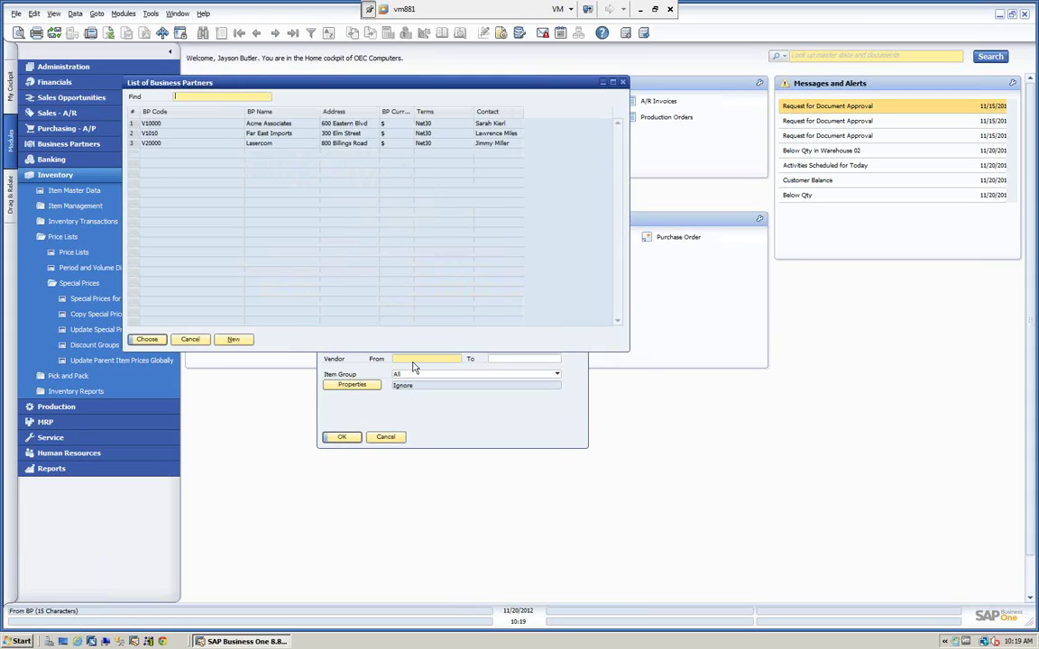
pyautogui.click(191, 339)
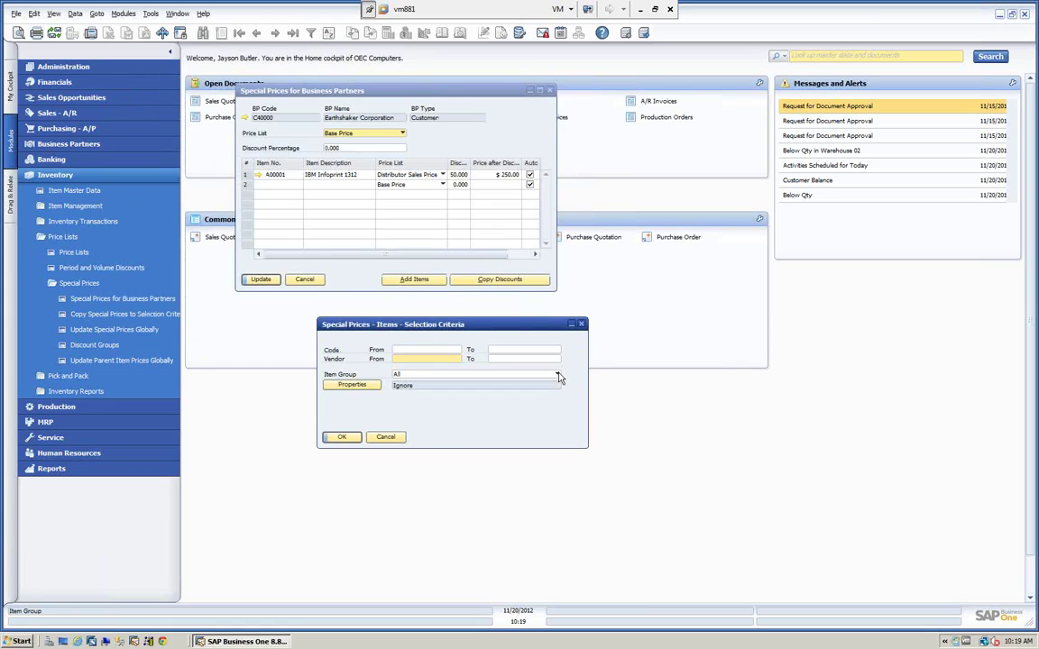
pyautogui.click(505, 373)
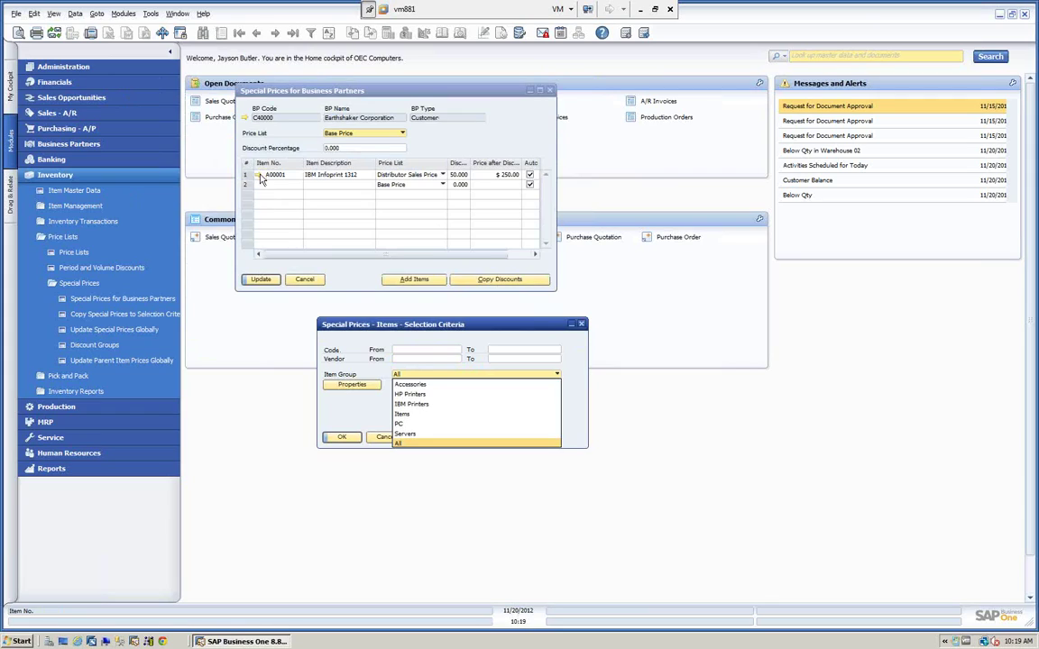
pyautogui.press('Return')
pyautogui.click(386, 437)
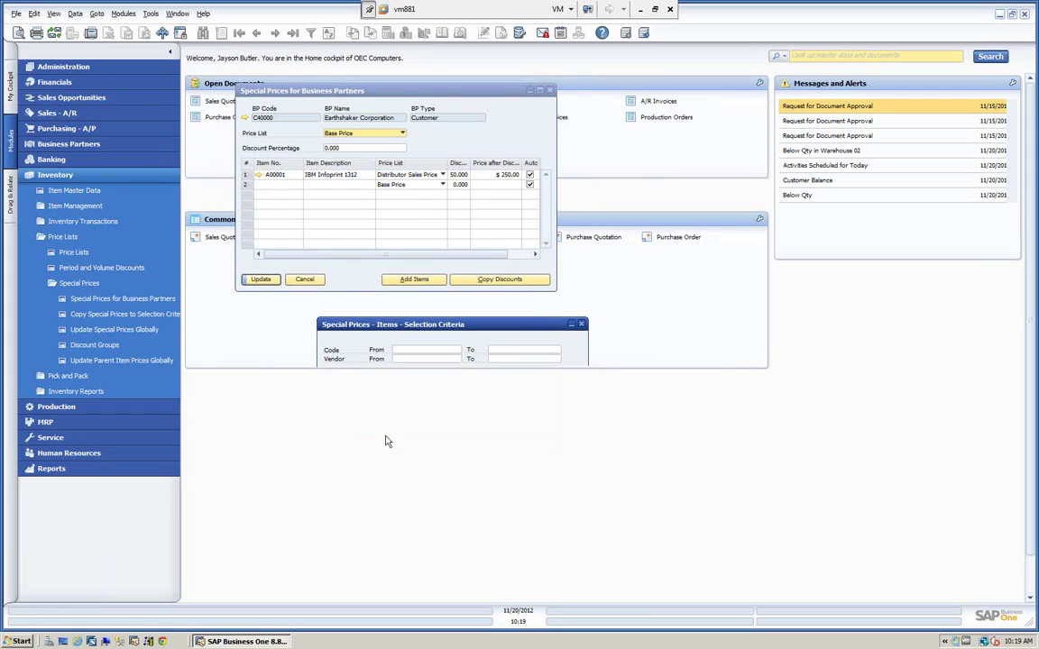
# Check the item group of A00001 in its master data and add all items of the IBM Printers group to the special prices
pyautogui.click(258, 175)
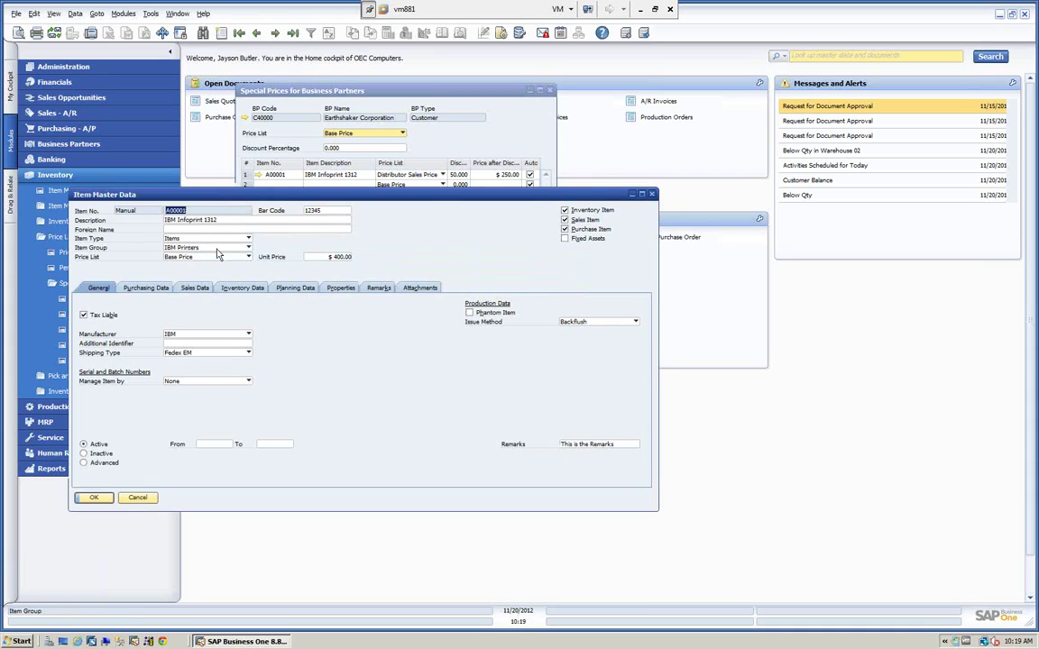
pyautogui.click(137, 499)
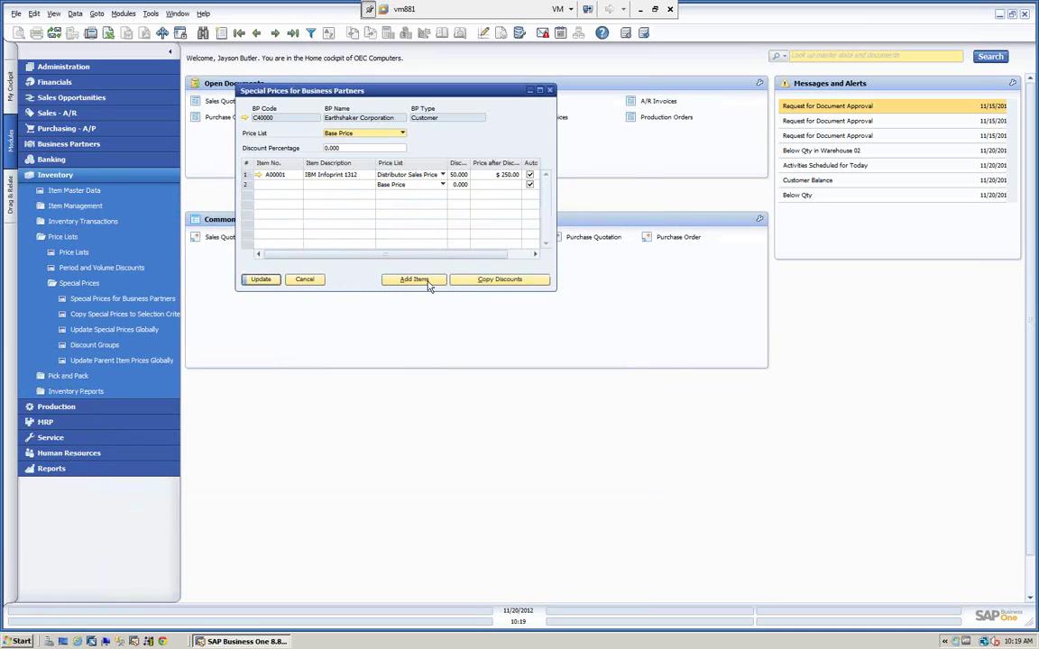
pyautogui.click(424, 280)
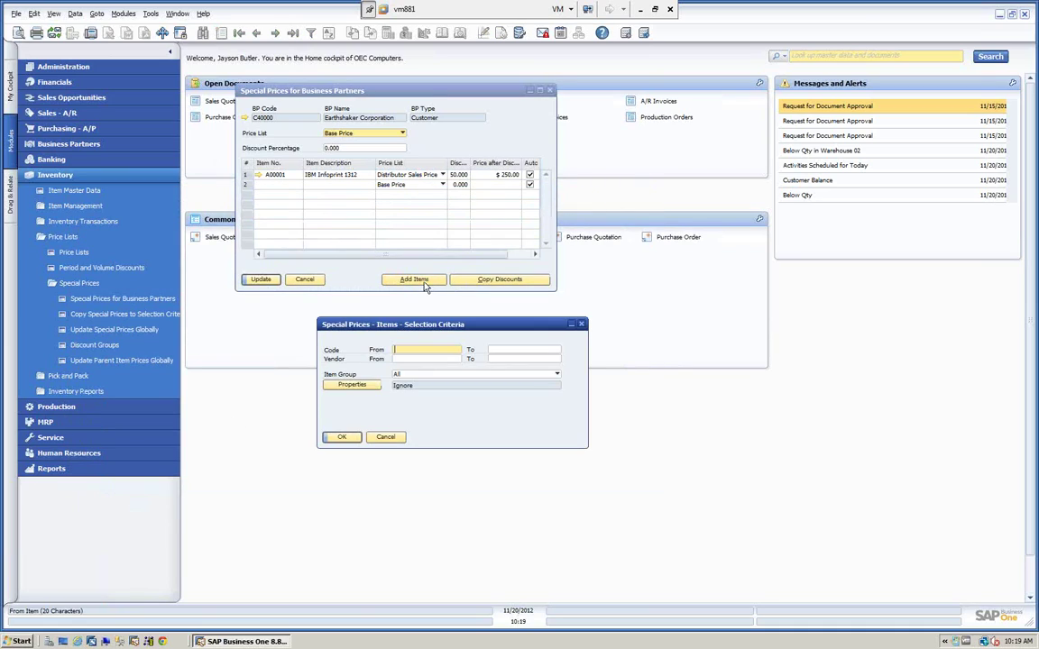
pyautogui.click(553, 375)
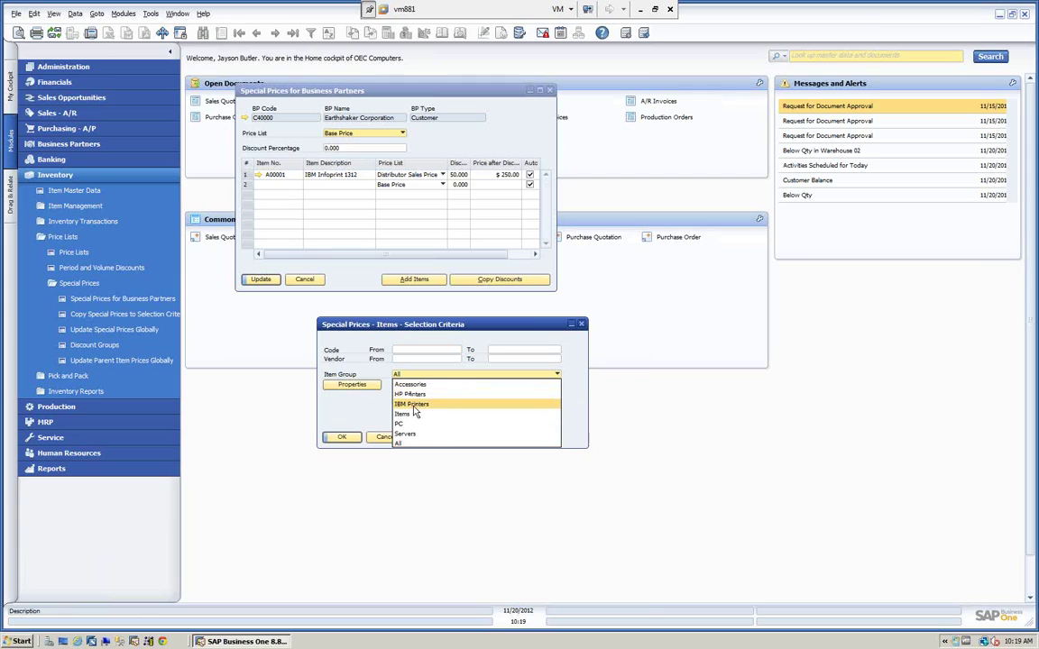
pyautogui.click(413, 406)
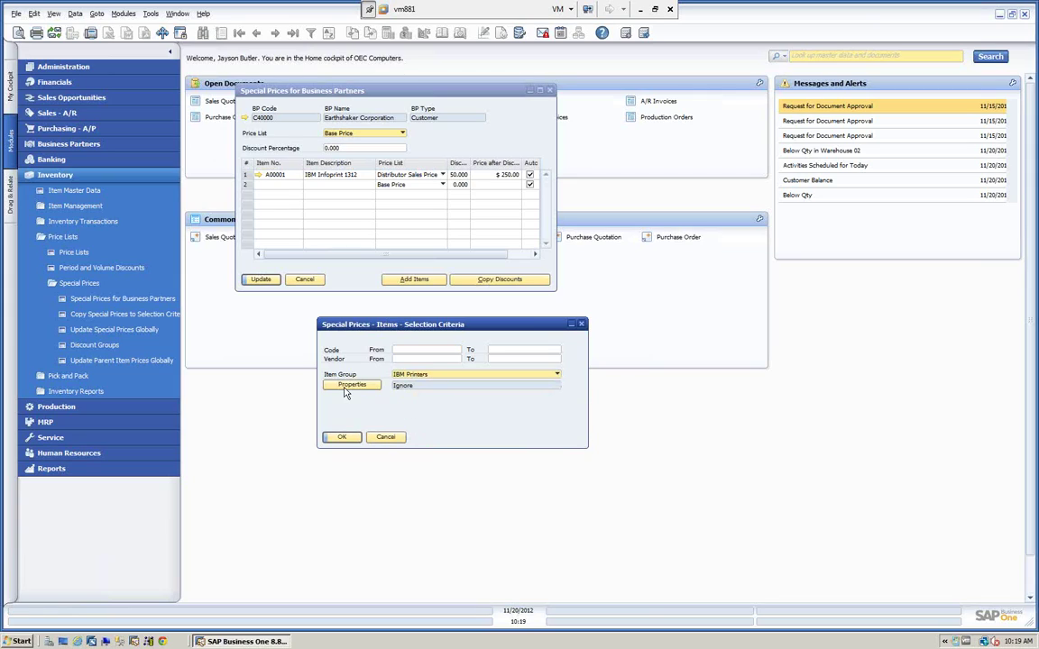
pyautogui.click(342, 436)
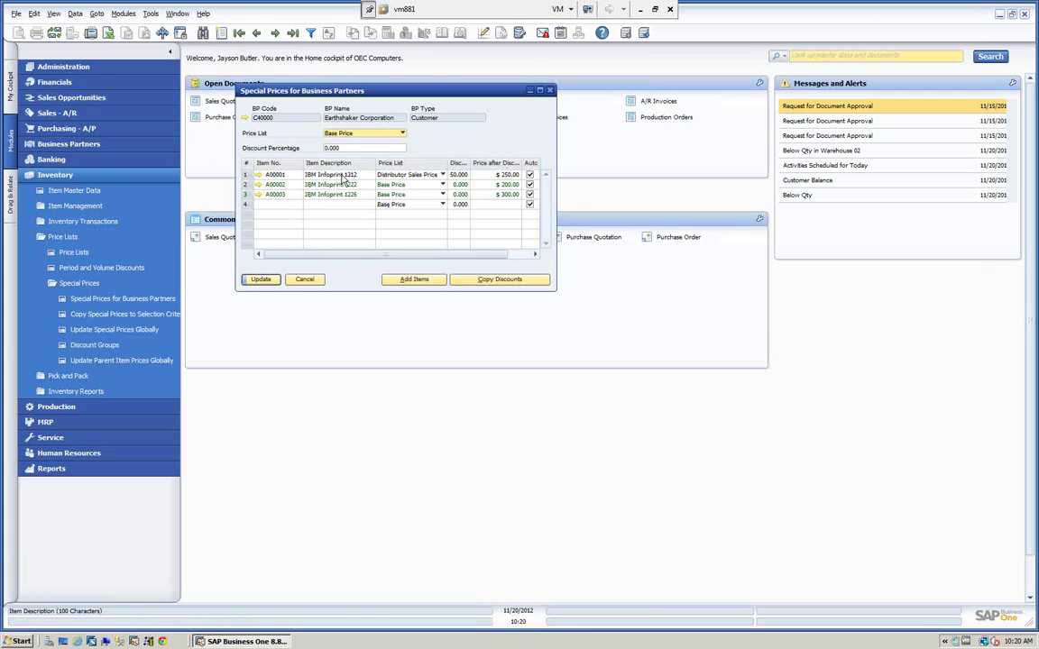
# Examine the business partner code criteria for copying discounts, view the list of business partners, and cancel the copying
pyautogui.click(497, 281)
pyautogui.moveTo(394, 140); pyautogui.dragTo(407, 324)
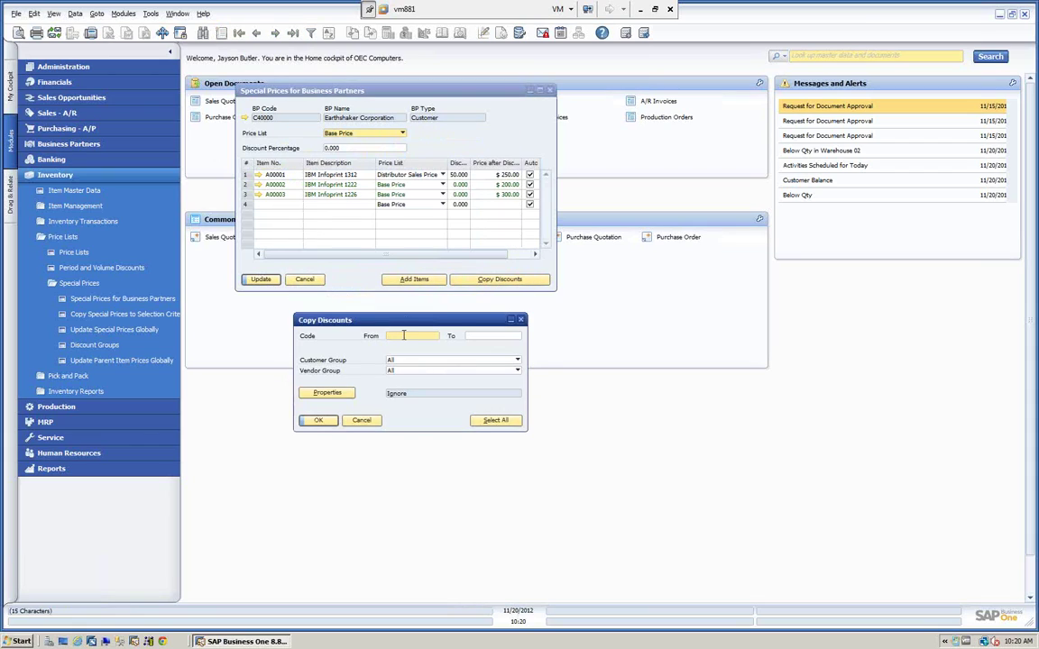
pyautogui.press('Tab')
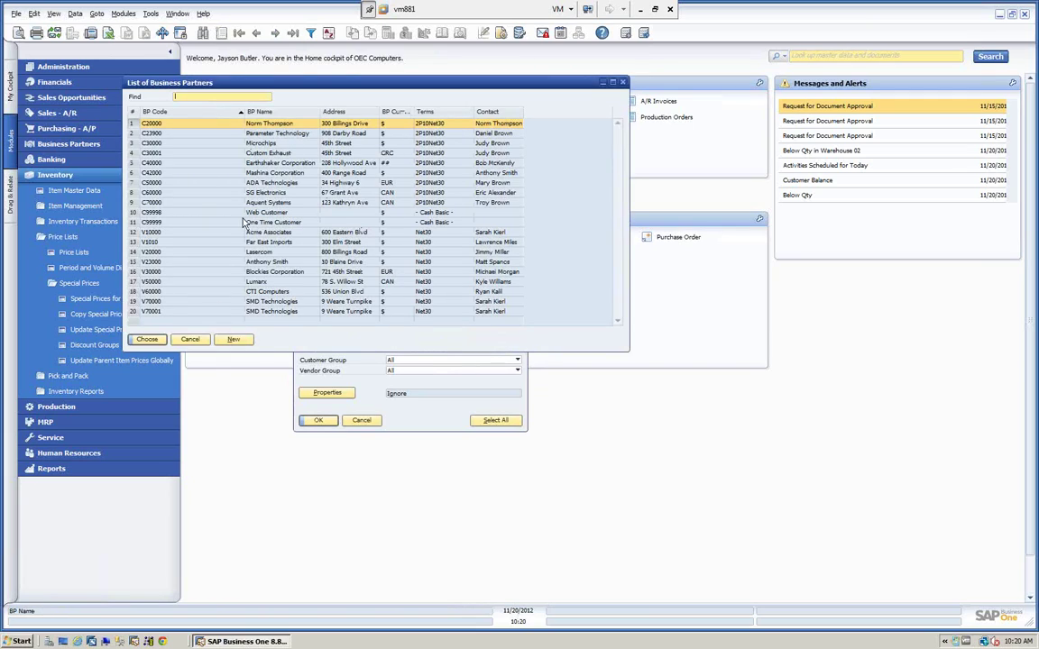
pyautogui.click(199, 340)
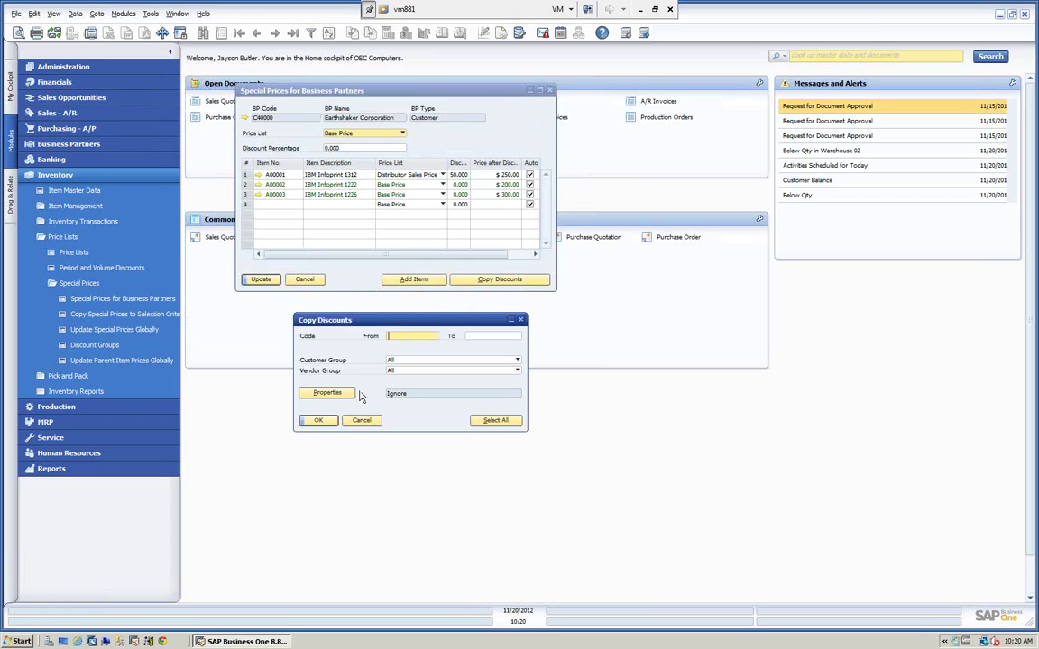
pyautogui.click(361, 420)
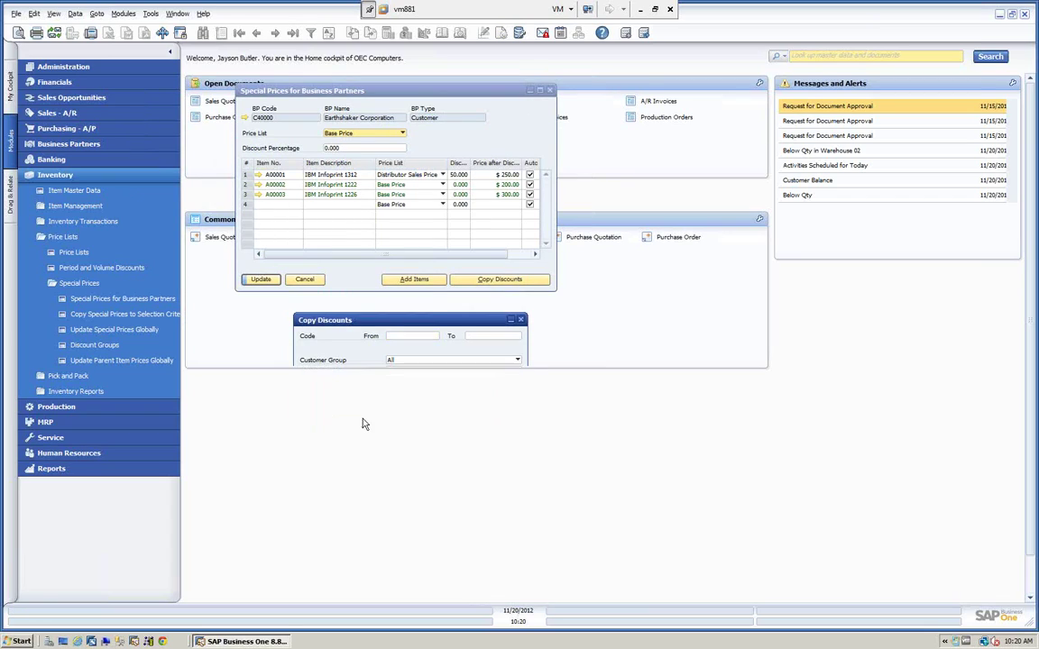
# Check the row options available for item A00002 and leave the special prices without saving the changes
pyautogui.rightClick(248, 185)
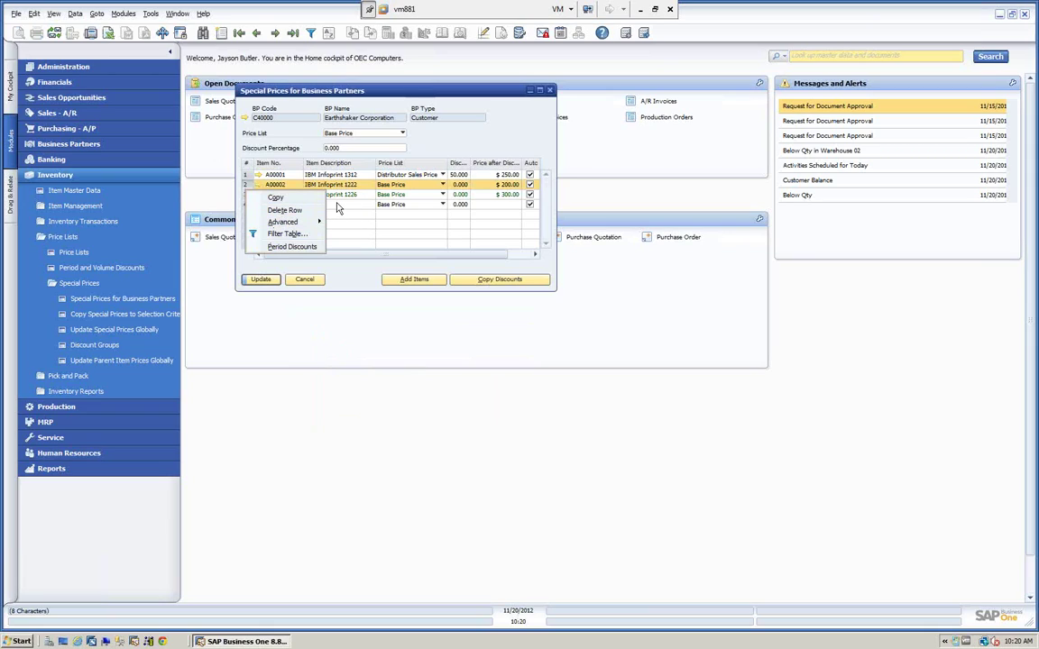
pyautogui.click(331, 410)
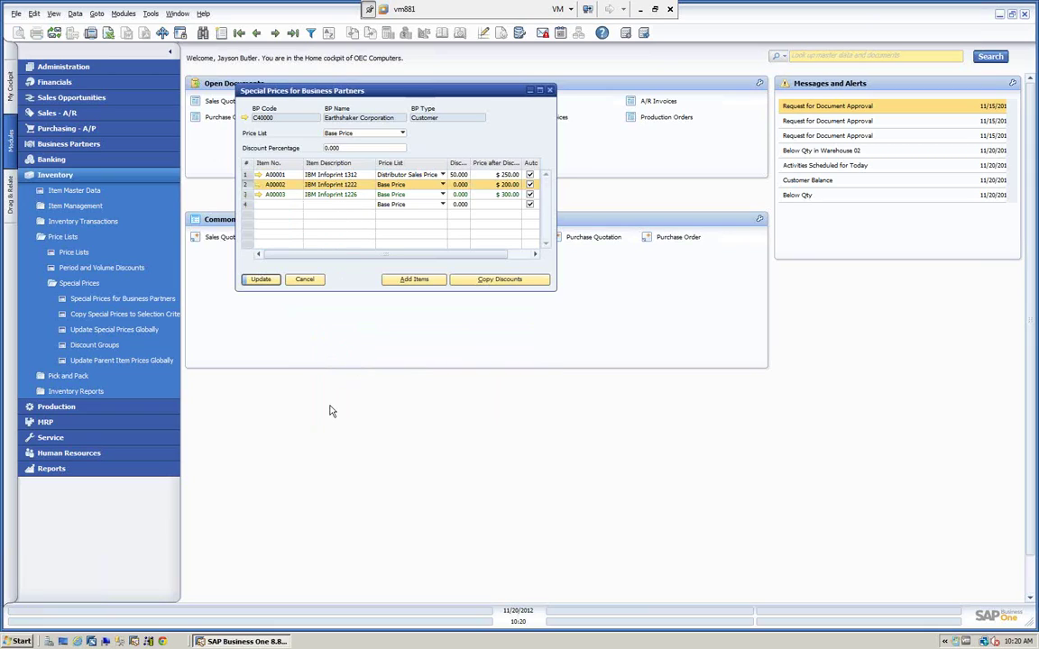
pyautogui.click(305, 279)
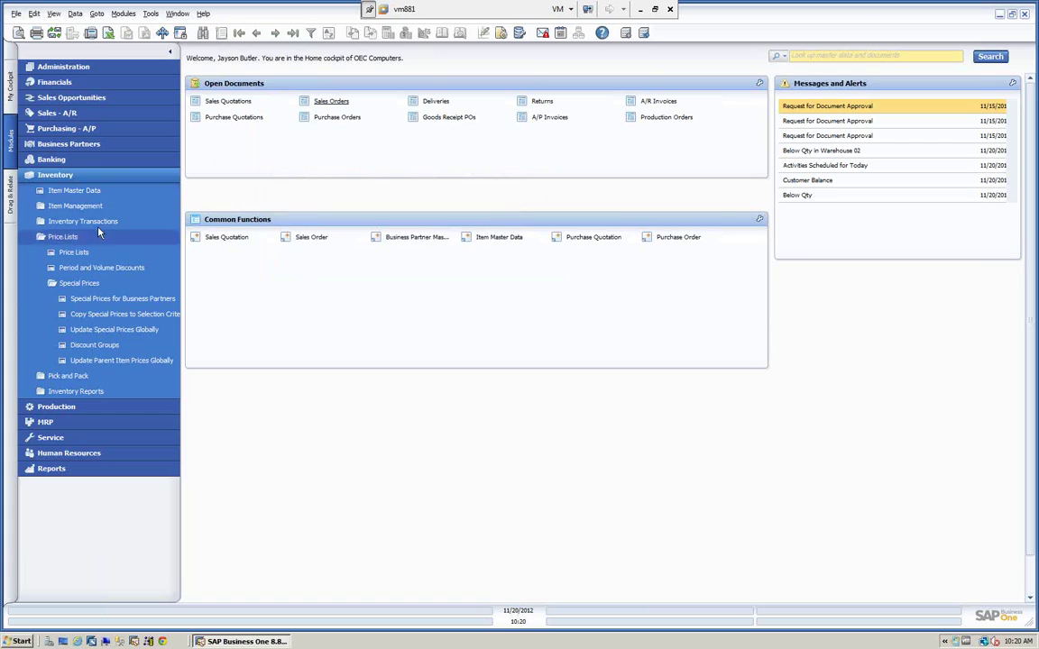
# Reopen the special prices for business partners and load the record of Earthshaker Corporation
pyautogui.click(96, 300)
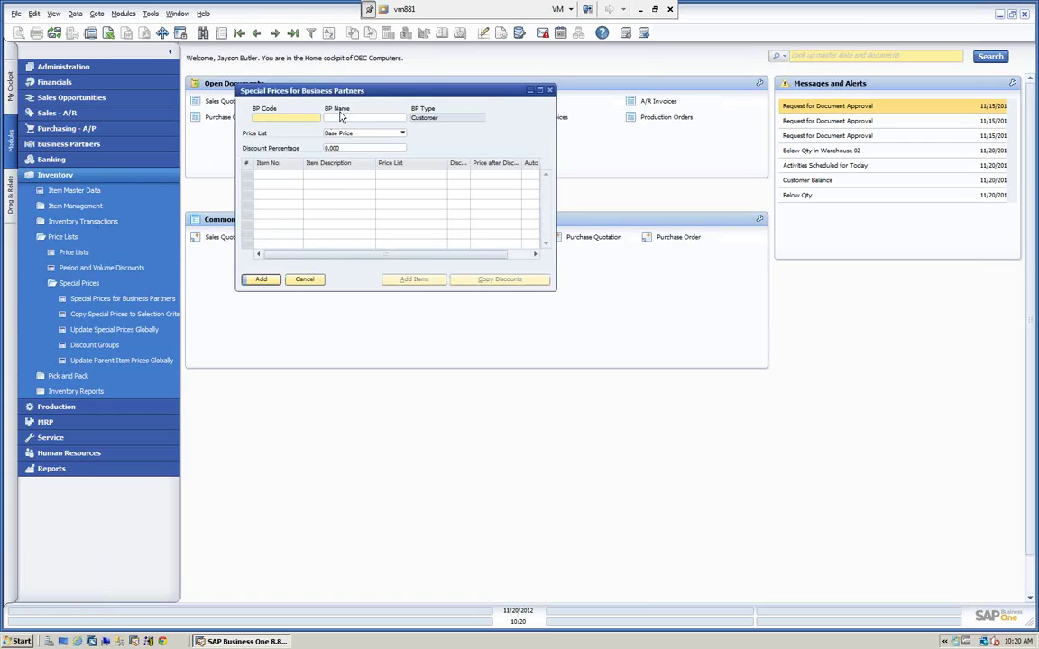
pyautogui.click(341, 116)
pyautogui.write('E')
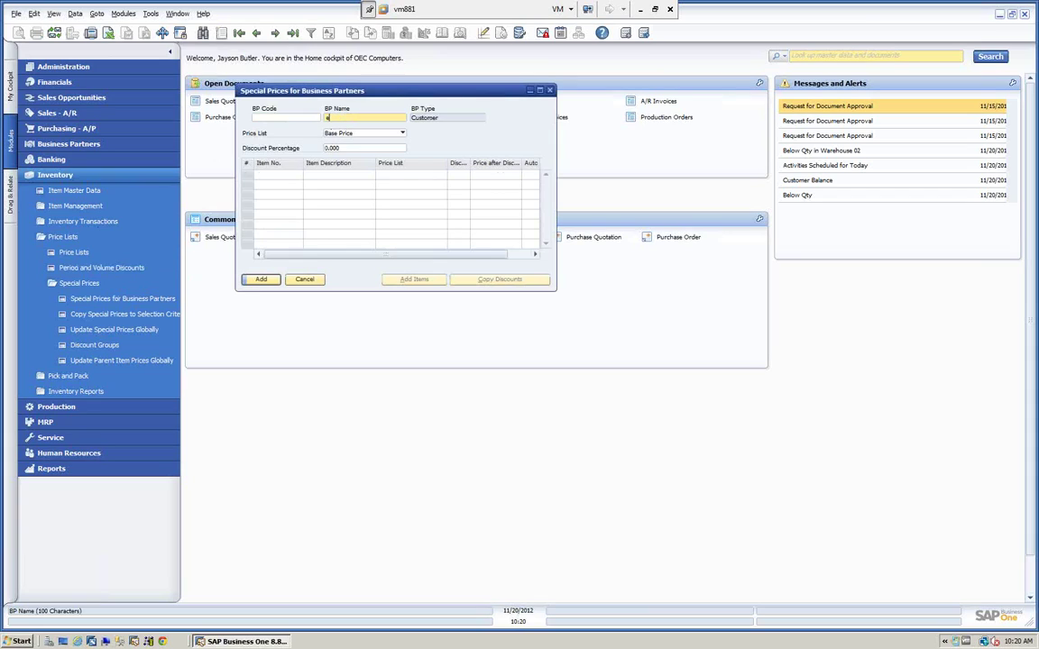
pyautogui.press('Tab')
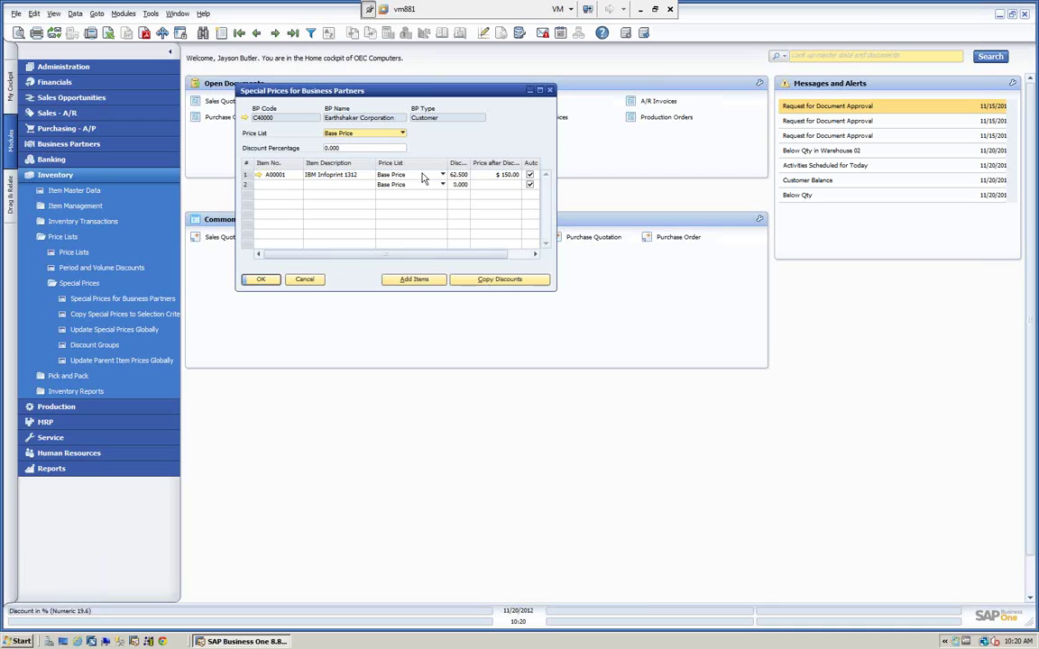
# Examine the period discounts and volume discounts behind the special price of item A00001, and close the record
pyautogui.doubleClick(244, 178)
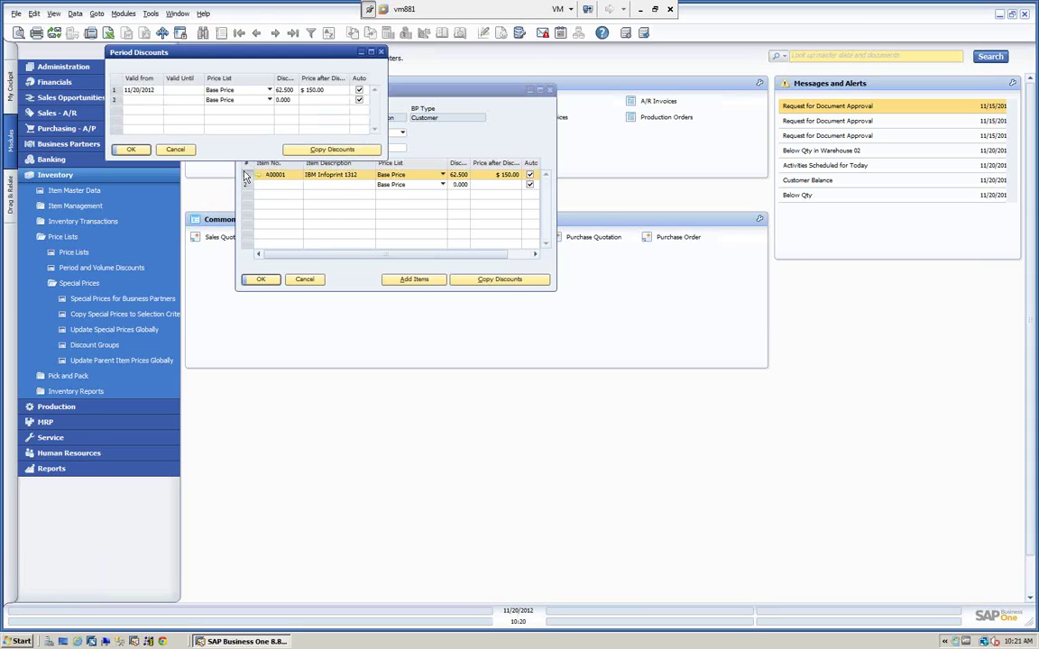
pyautogui.moveTo(278, 58); pyautogui.dragTo(374, 330)
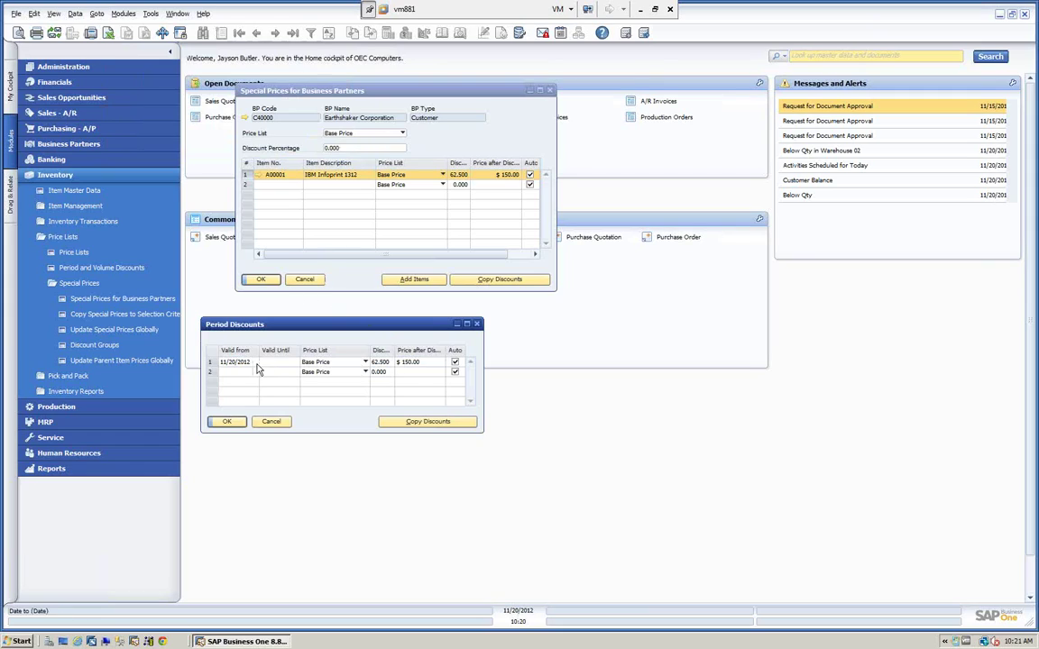
pyautogui.doubleClick(209, 363)
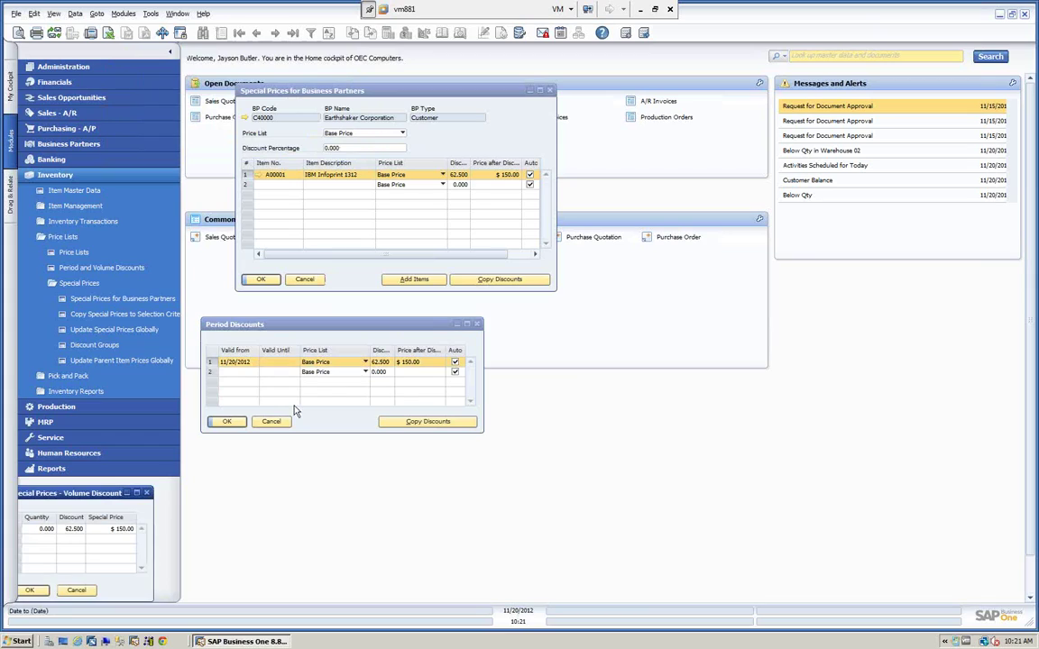
pyautogui.moveTo(116, 494); pyautogui.dragTo(629, 326)
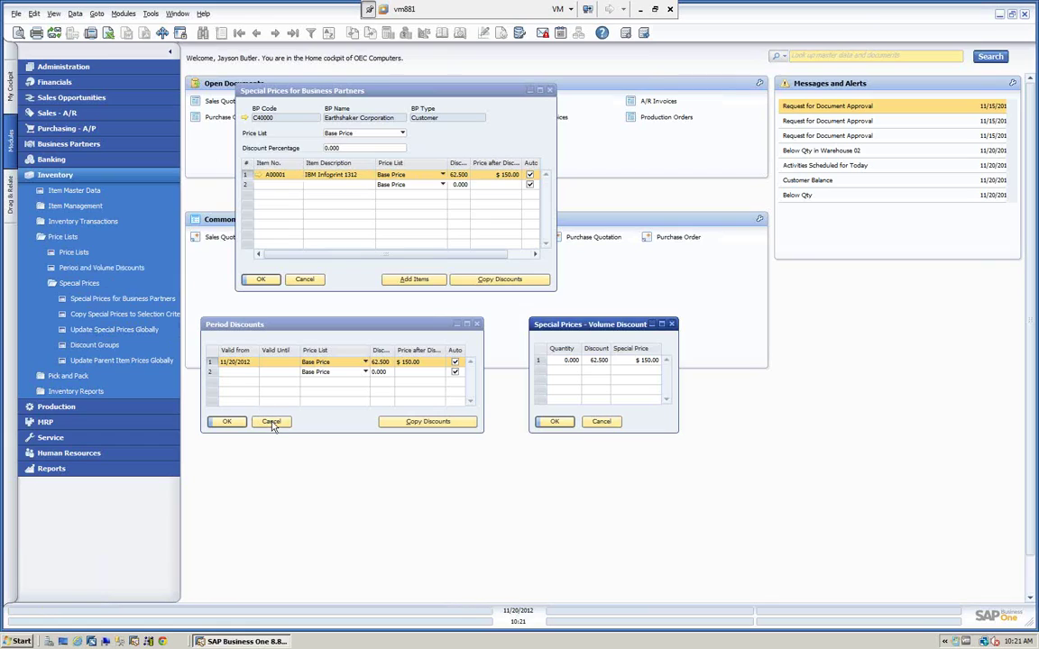
pyautogui.click(600, 421)
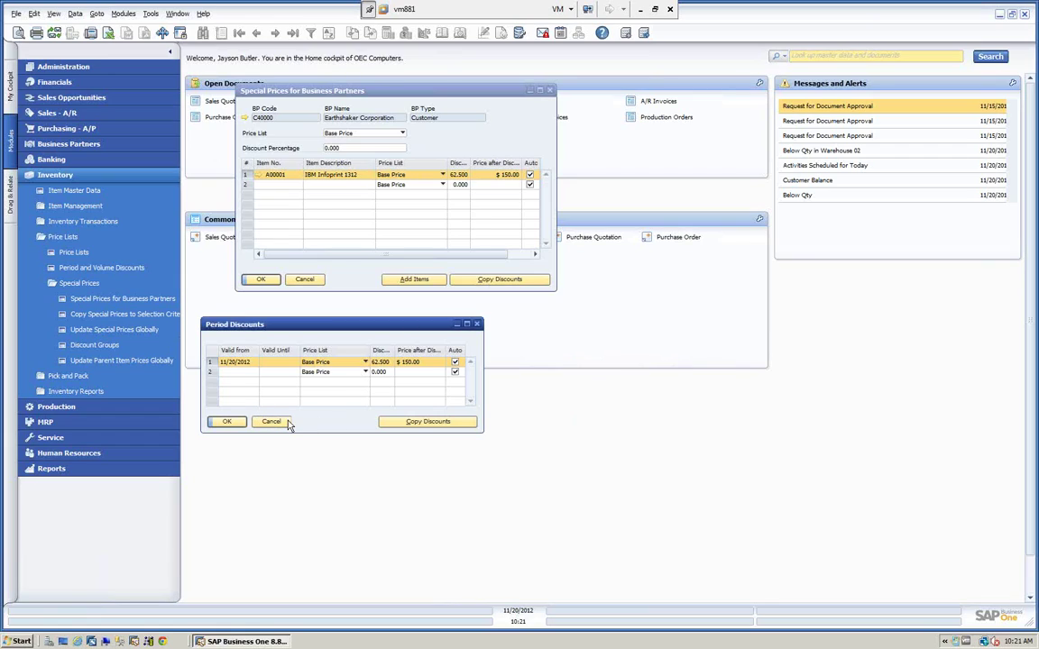
pyautogui.click(273, 422)
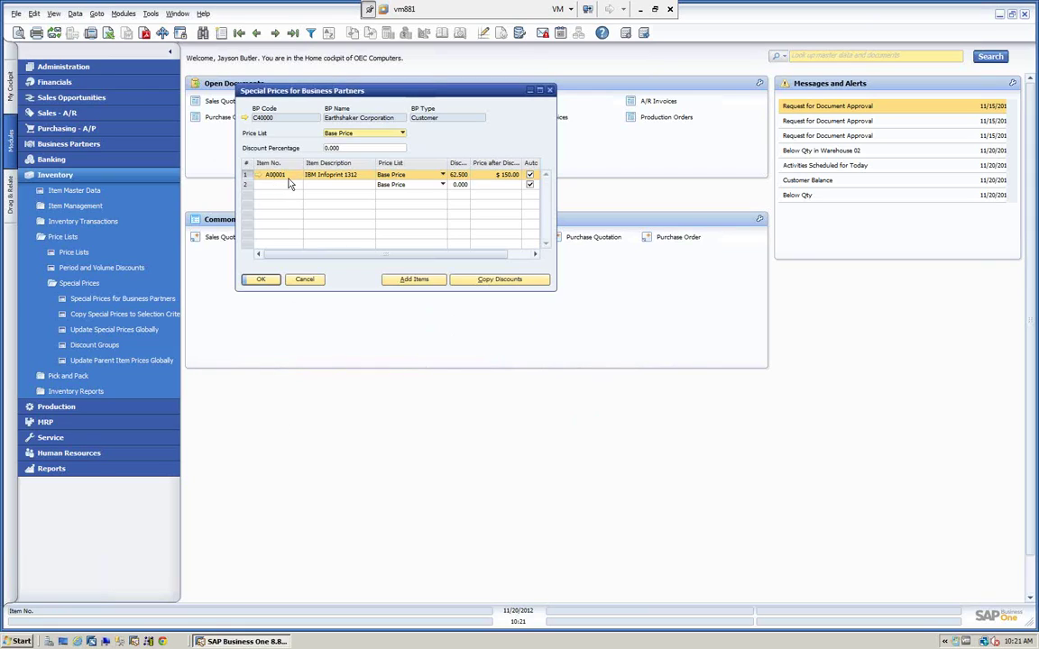
pyautogui.click(305, 280)
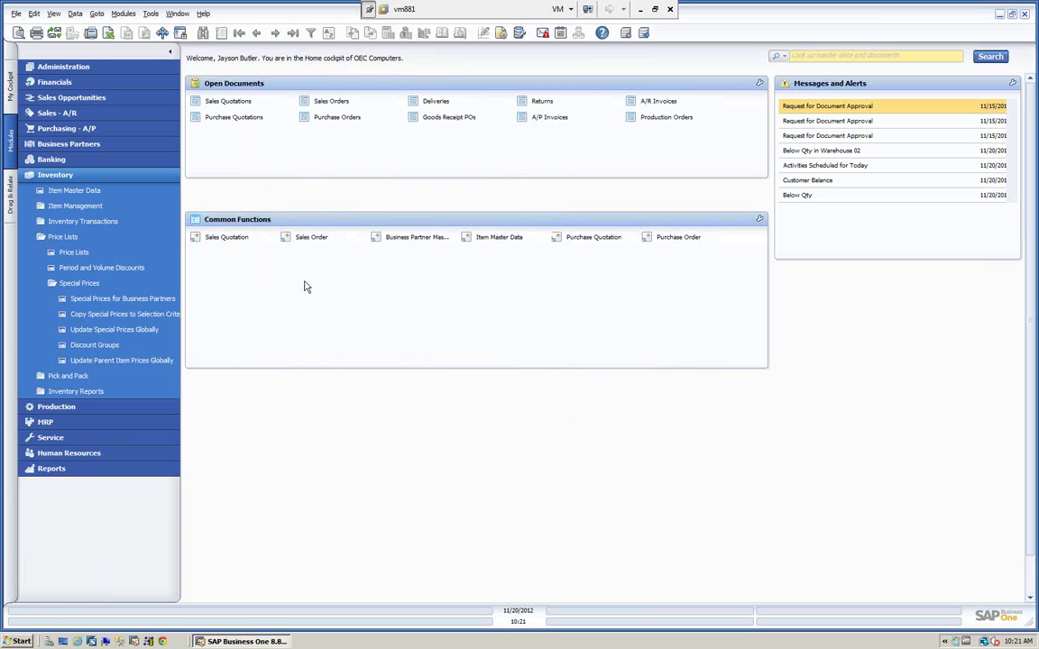
# Start a new sales order for Earthshaker Corporation with delivery date 11/20/2012
pyautogui.click(83, 180)
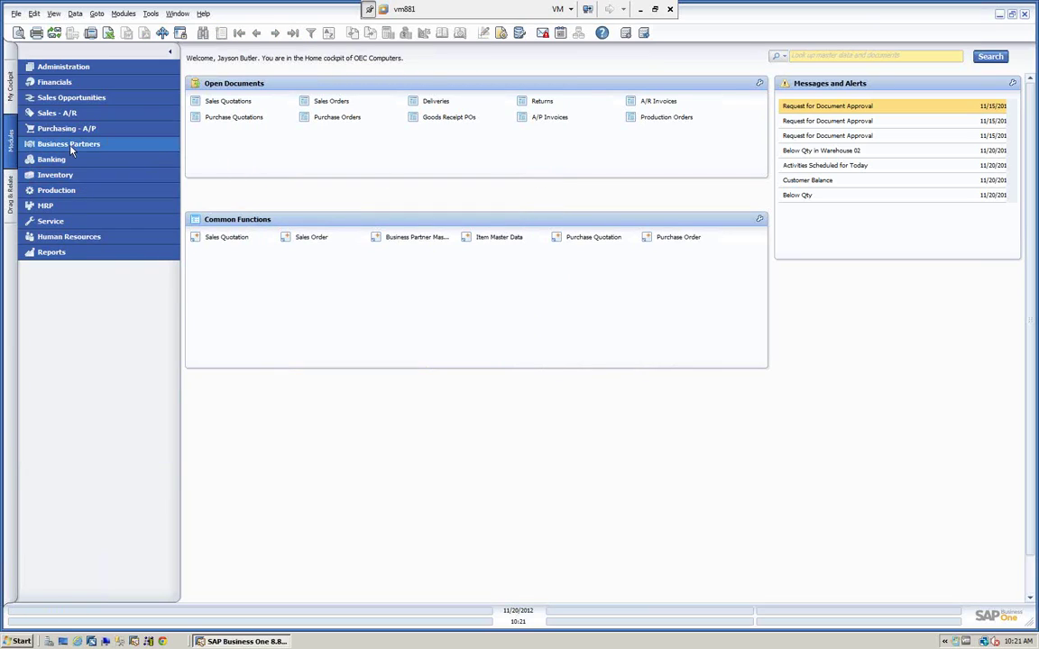
pyautogui.click(61, 113)
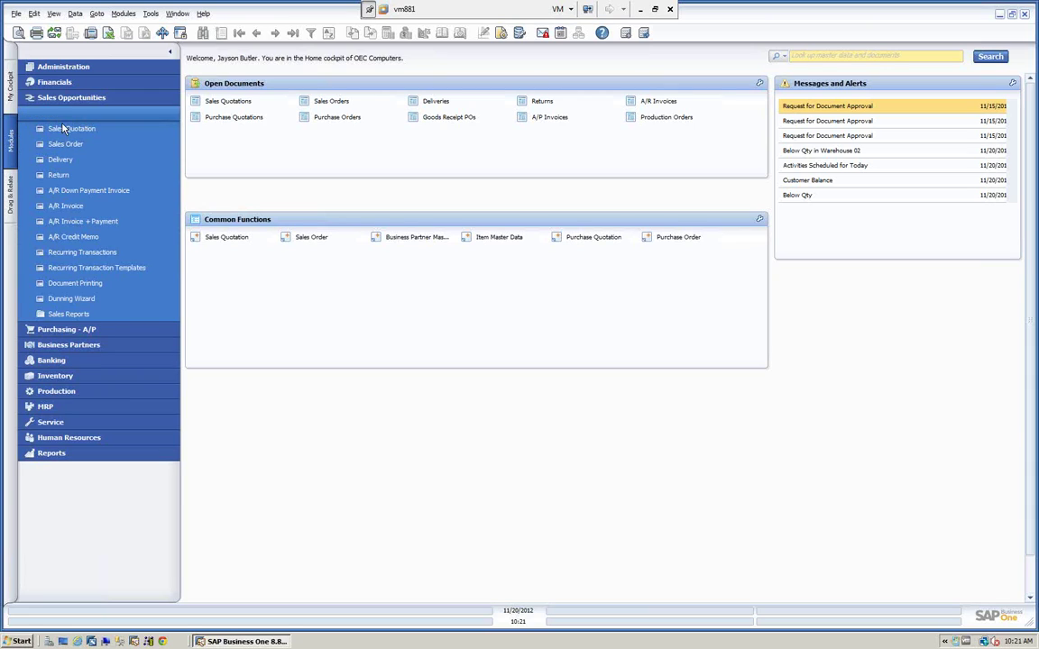
pyautogui.click(65, 143)
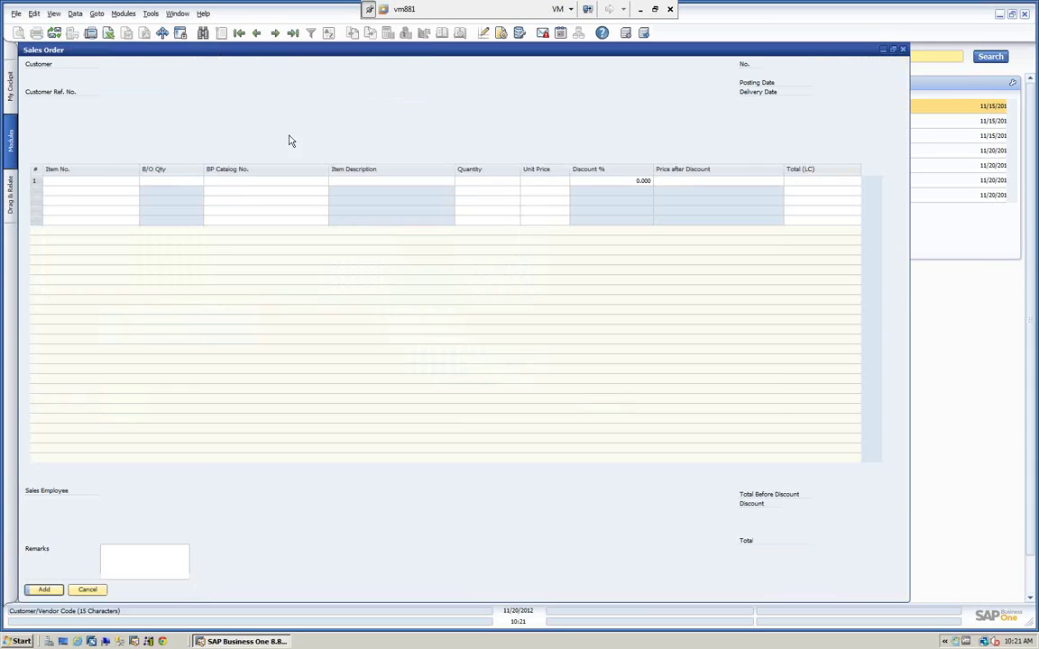
pyautogui.click(140, 74)
pyautogui.write('E')
pyautogui.press('Tab')
pyautogui.click(817, 91)
pyautogui.write('20/2012')
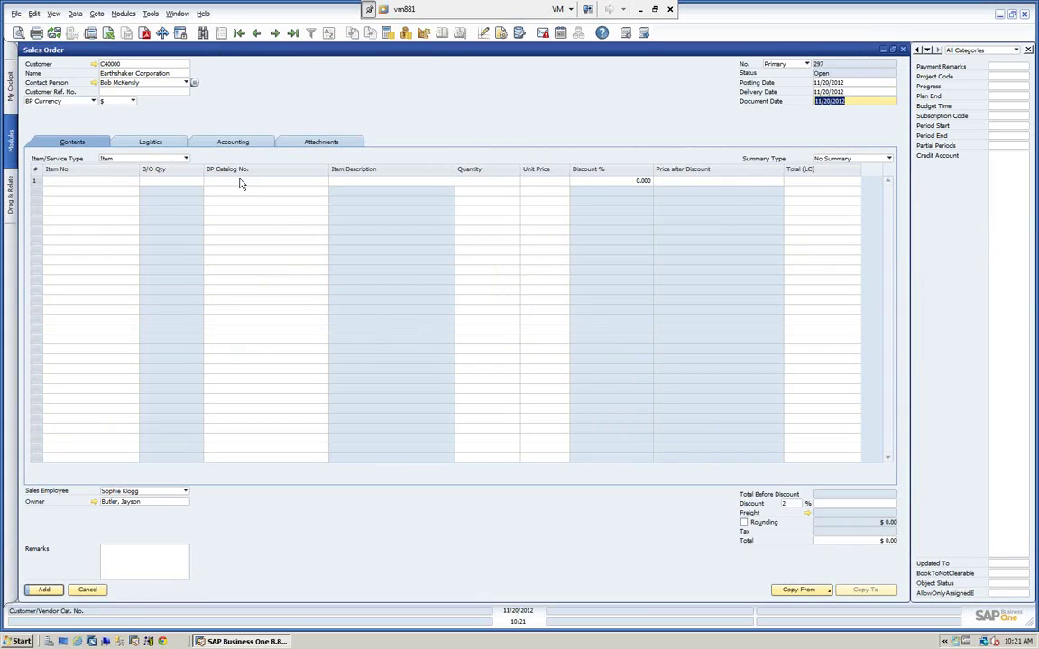
# Add items A00001 and A00002 from the item list to the sales order
pyautogui.click(110, 179)
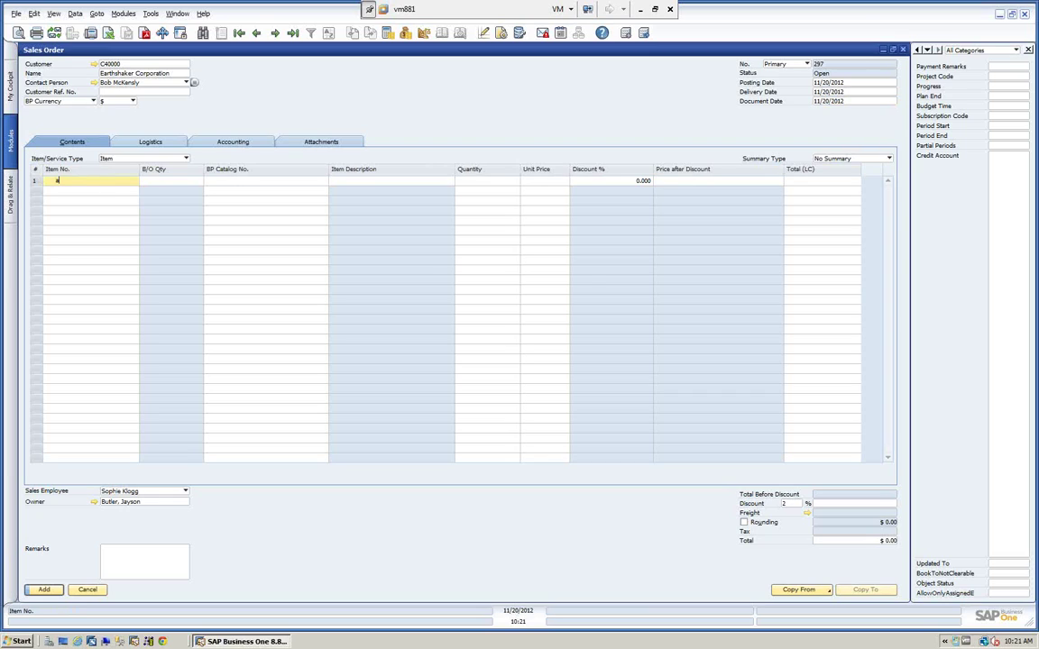
pyautogui.press('Tab')
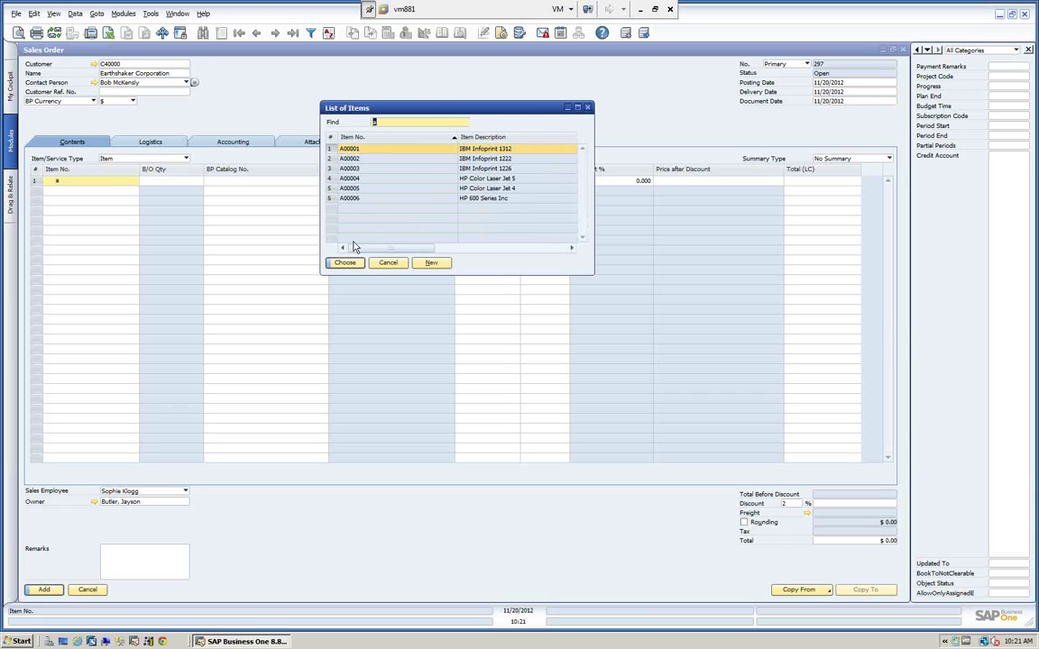
pyautogui.keyDown('shift'); pyautogui.click(351, 159); pyautogui.keyUp('shift')
pyautogui.click(345, 262)
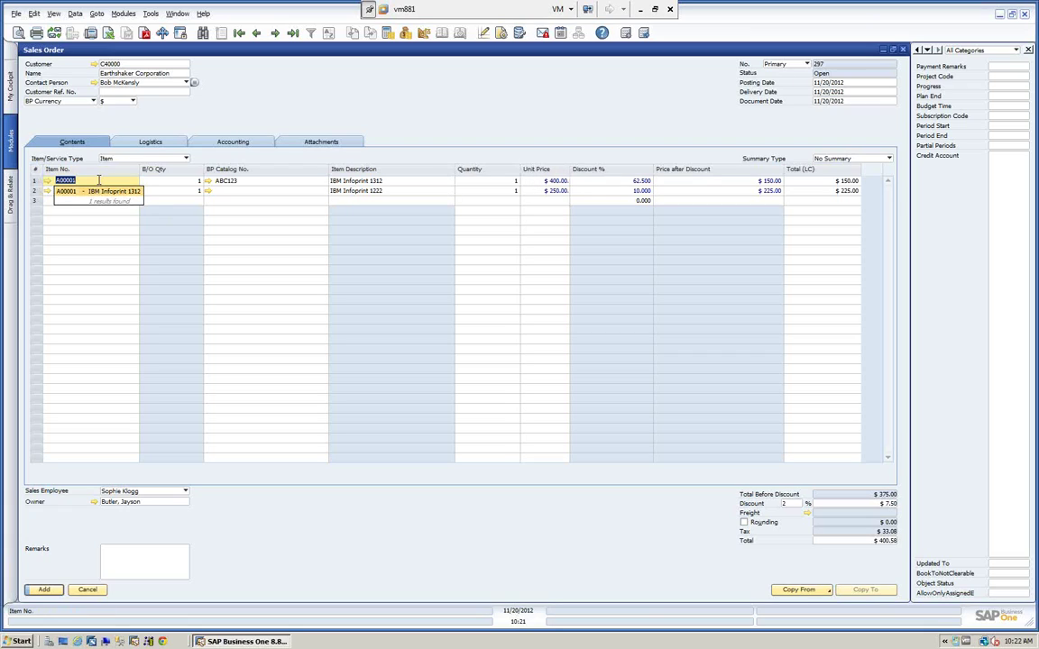
# Set the quantity of item A00001 to 150 and dismiss the catalog number selection for the second order line
pyautogui.press('Tab')
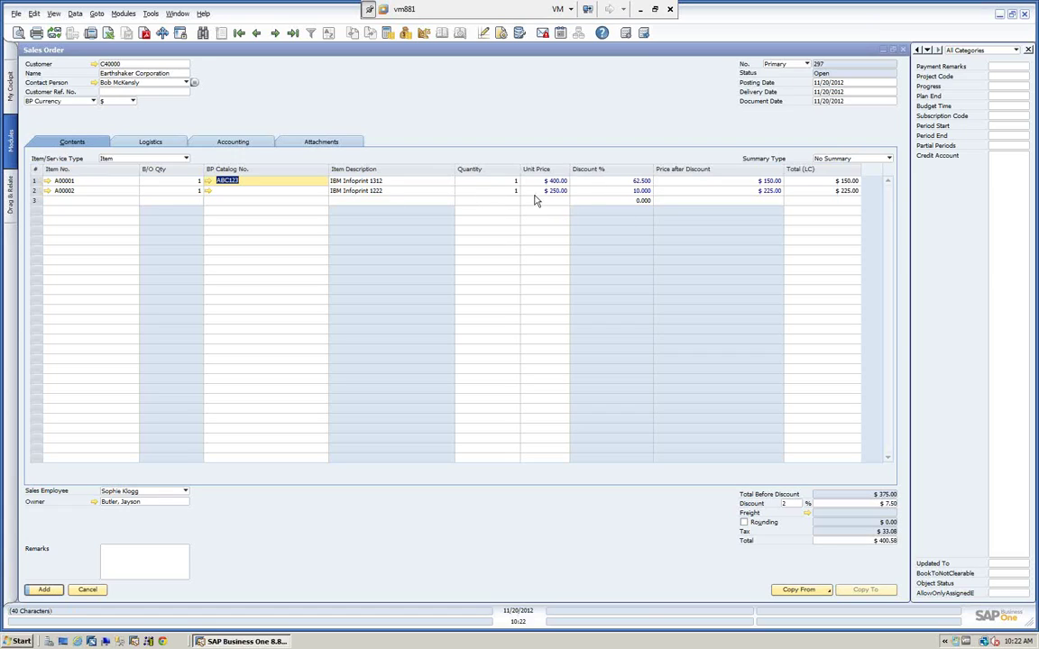
pyautogui.click(505, 182)
pyautogui.write('150.000')
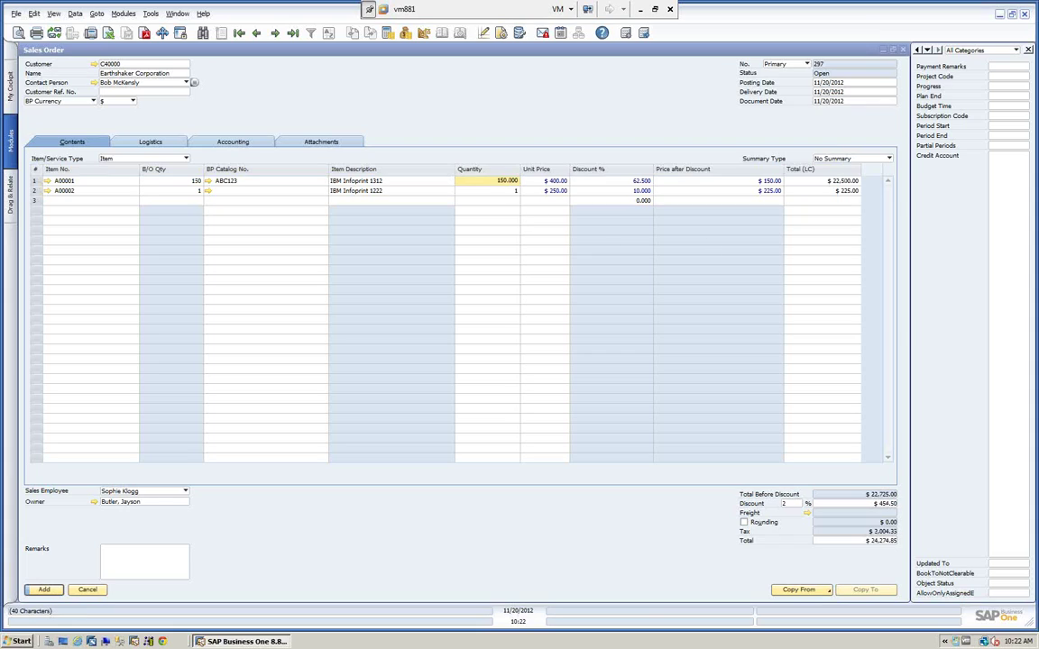
pyautogui.press('Tab')
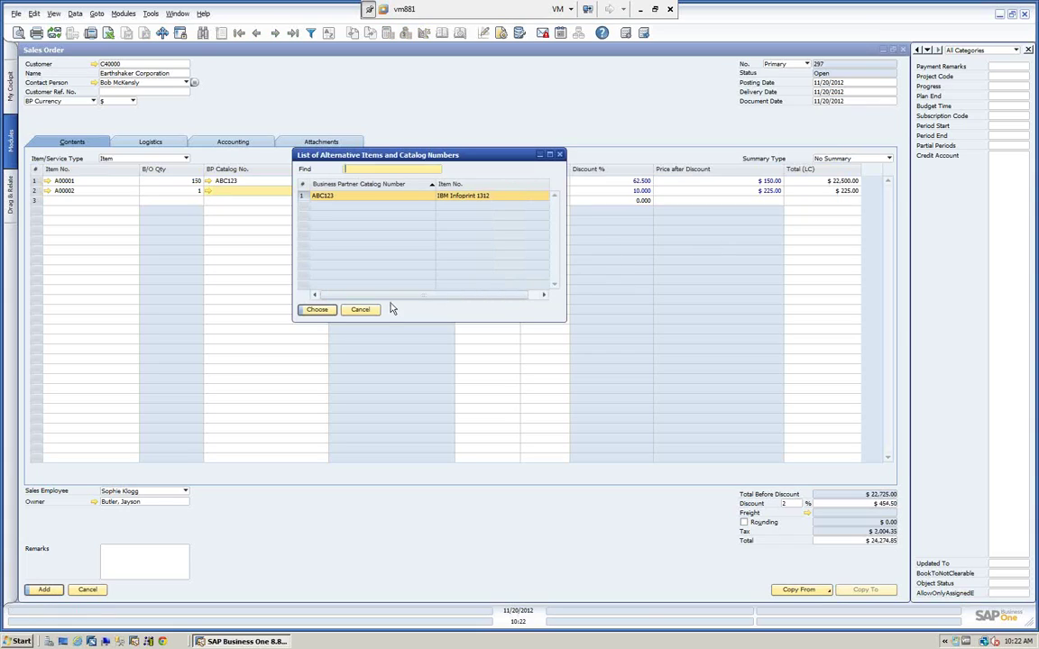
pyautogui.click(359, 311)
pyautogui.click(360, 309)
pyautogui.click(360, 309)
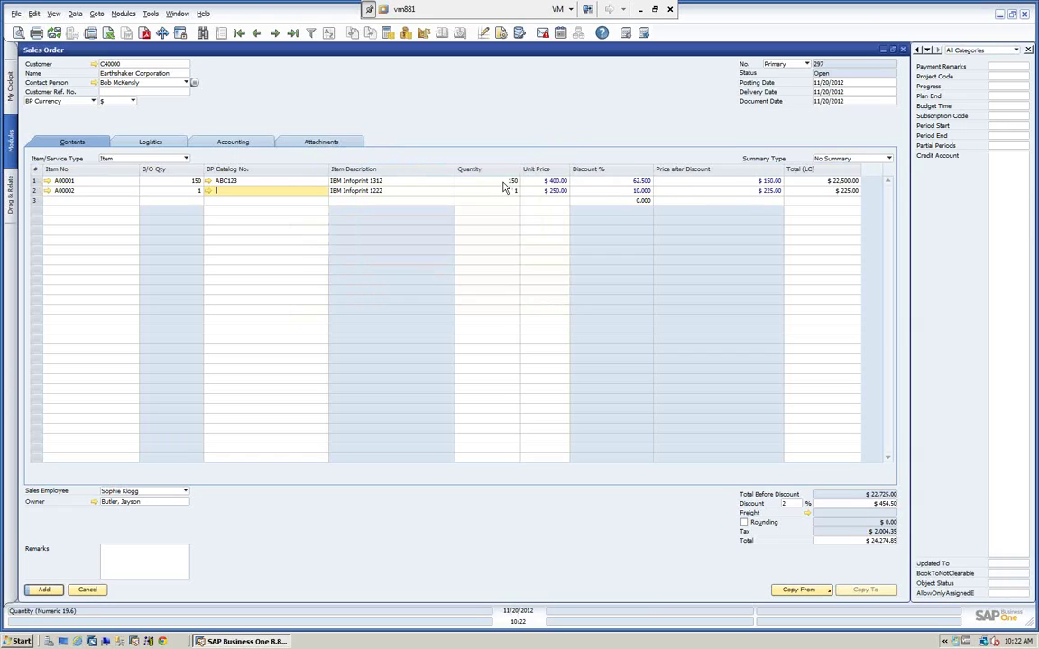
# Set the quantity of item A00001 on the first order line to 1
pyautogui.click(502, 181)
pyautogui.write('1')
pyautogui.click(504, 190)
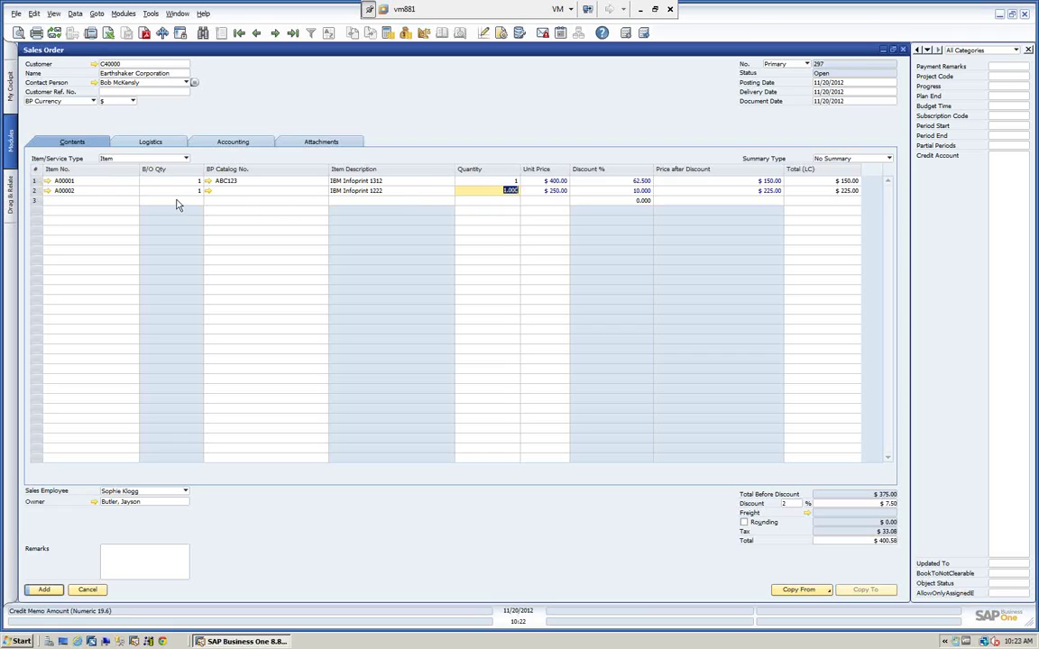
# Choose catalog number ABC123 for the second order line and set that line's quantity to 150
pyautogui.click(91, 189)
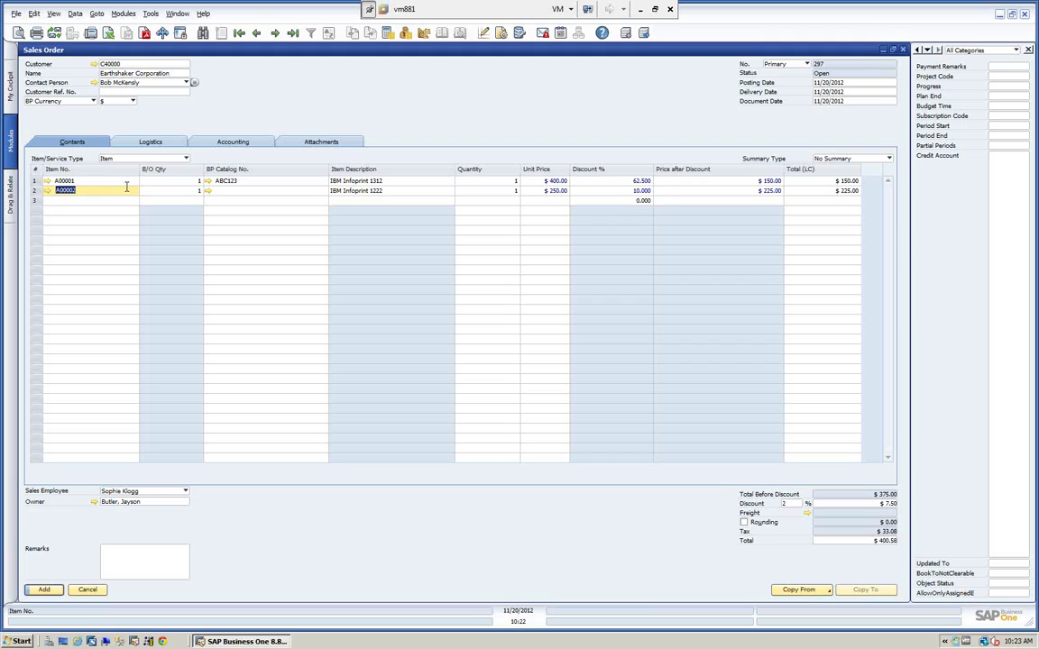
pyautogui.press('Tab')
pyautogui.press('Tab')
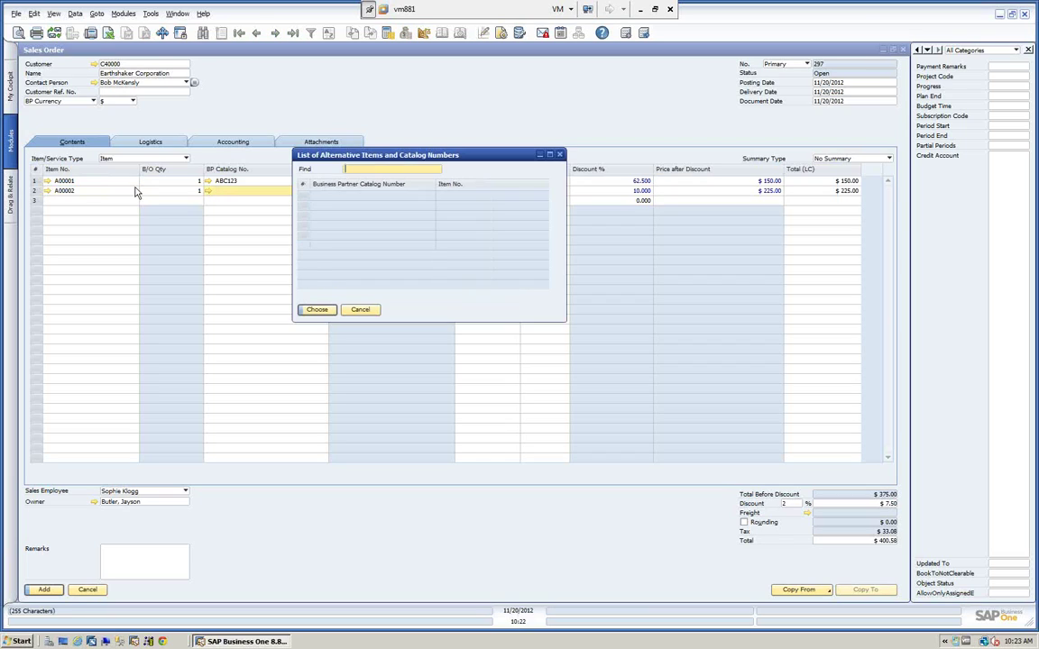
pyautogui.click(317, 310)
pyautogui.press('Tab')
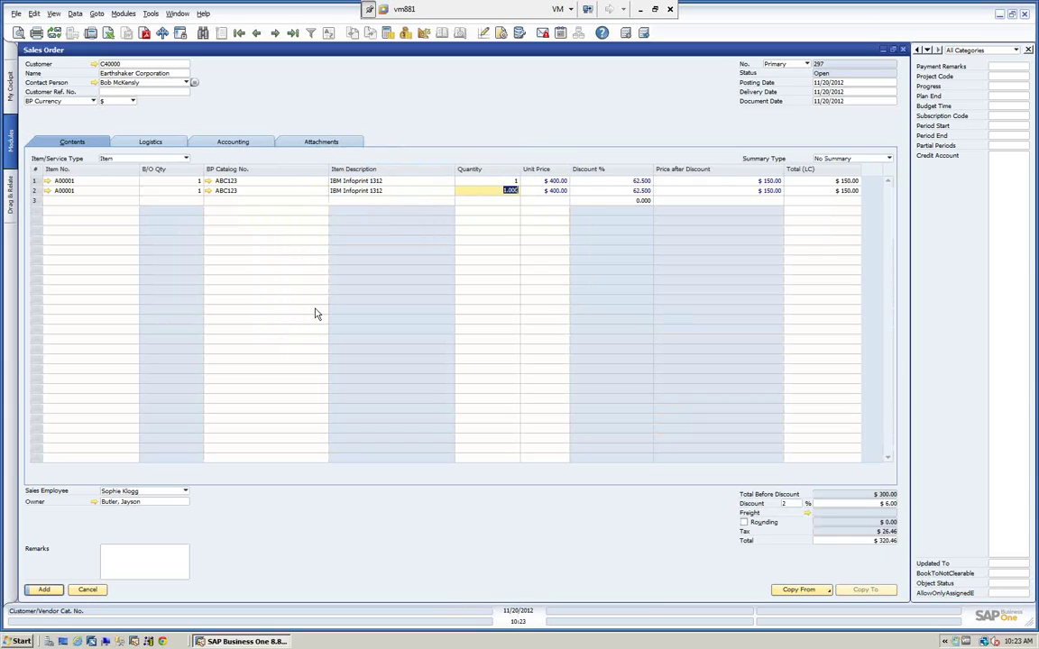
pyautogui.write('150')
pyautogui.press('Tab')
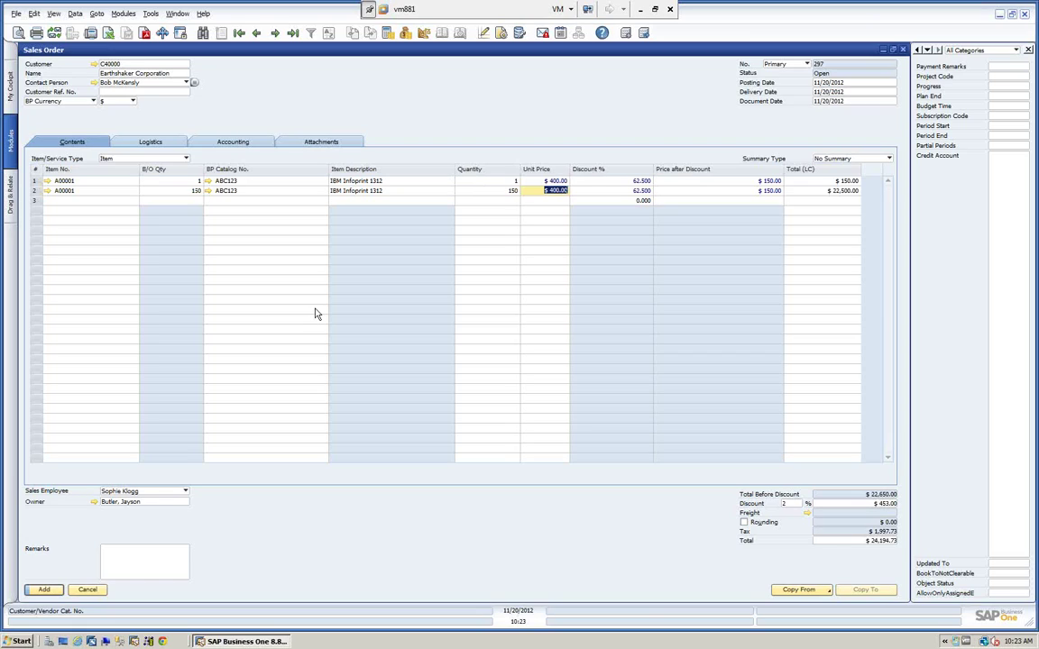
# Replace the item on the second sales order line with A00002, IBM Infoprint 1222
pyautogui.click(96, 191)
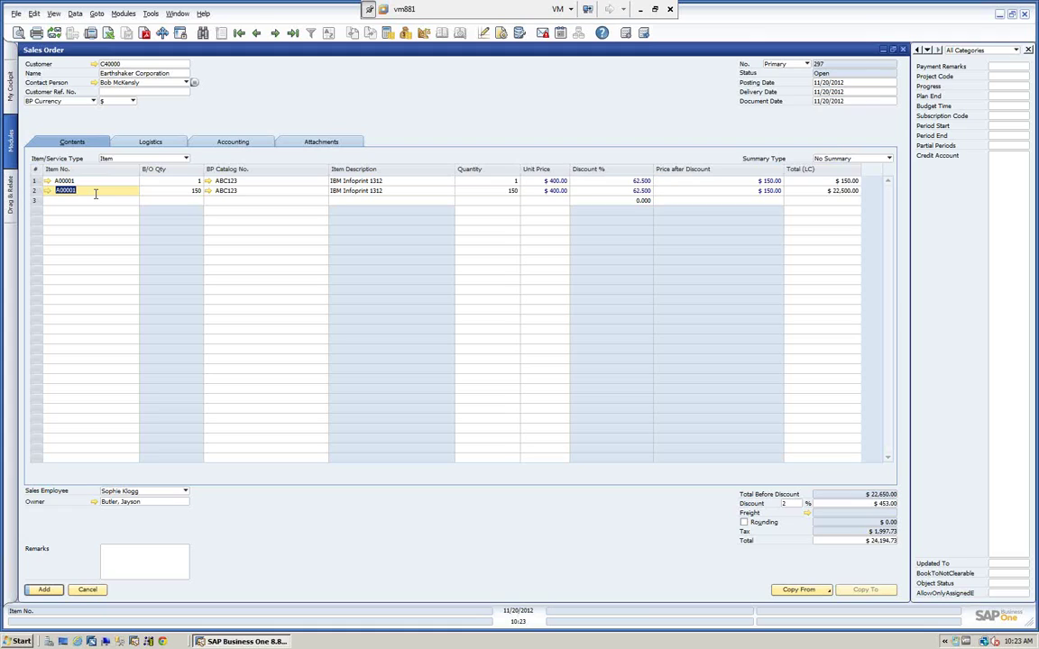
pyautogui.write('*')
pyautogui.press('Tab')
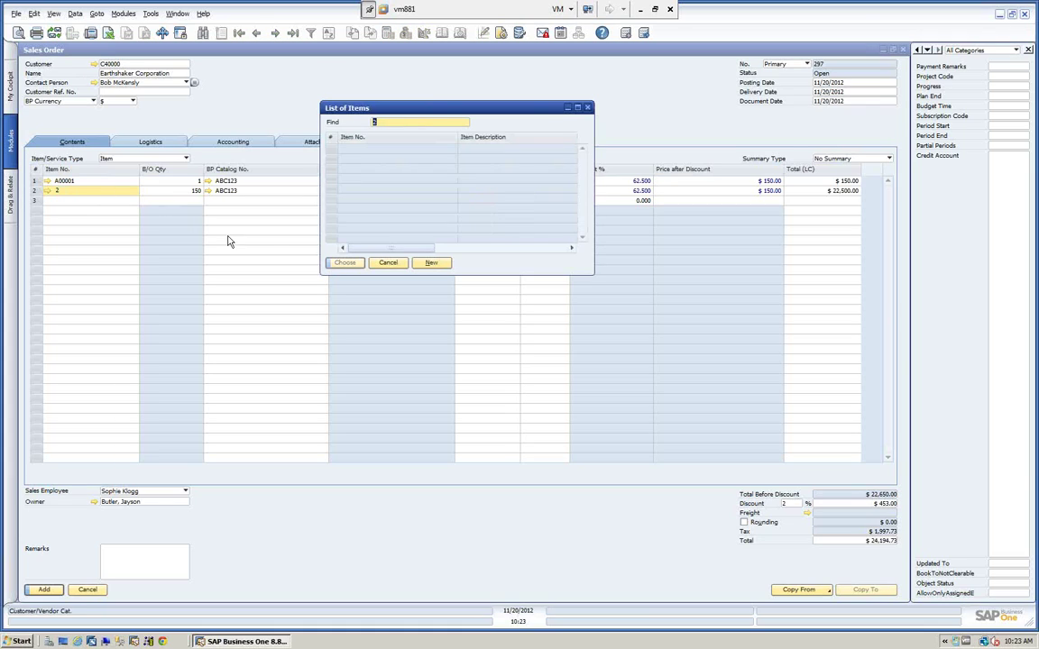
pyautogui.click(351, 236)
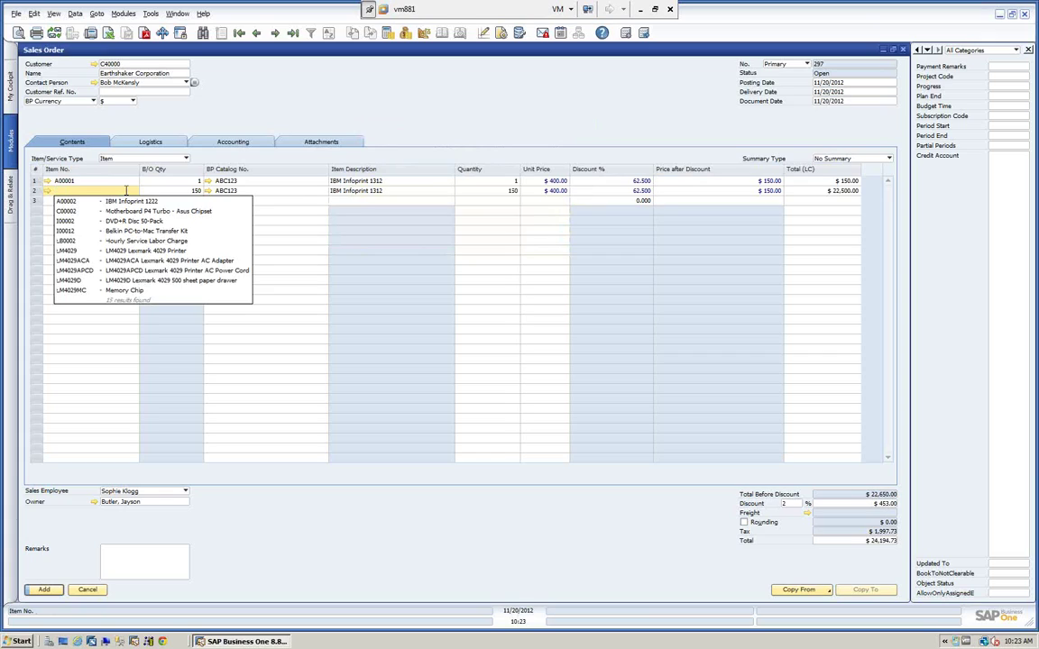
pyautogui.click(128, 200)
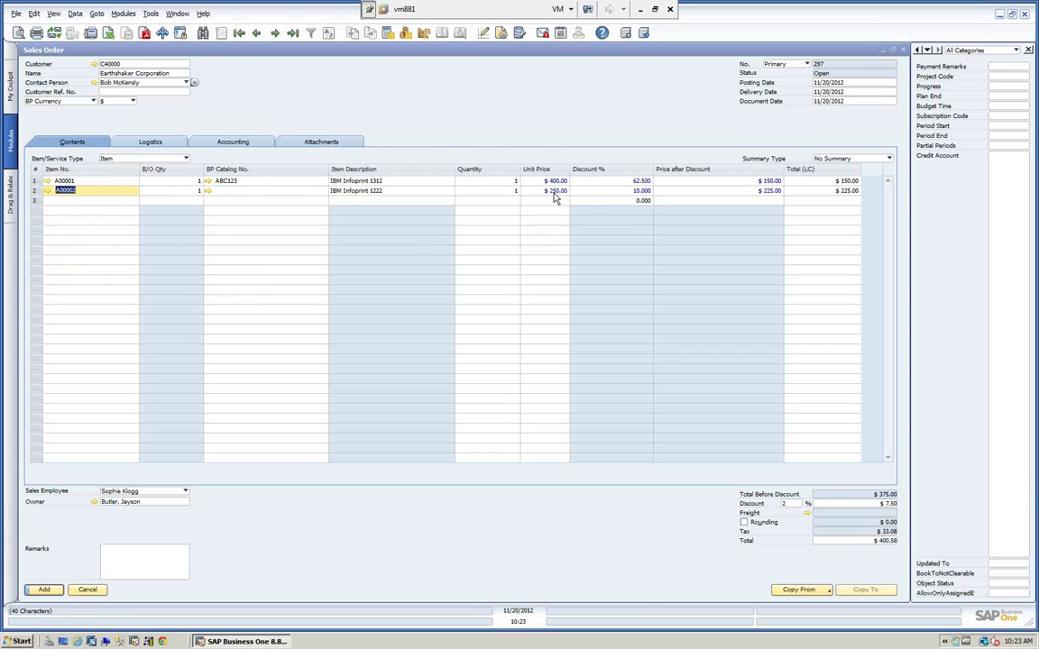
# Set the quantity of item A00002 to 150 and close the sales order without adding it
pyautogui.click(510, 192)
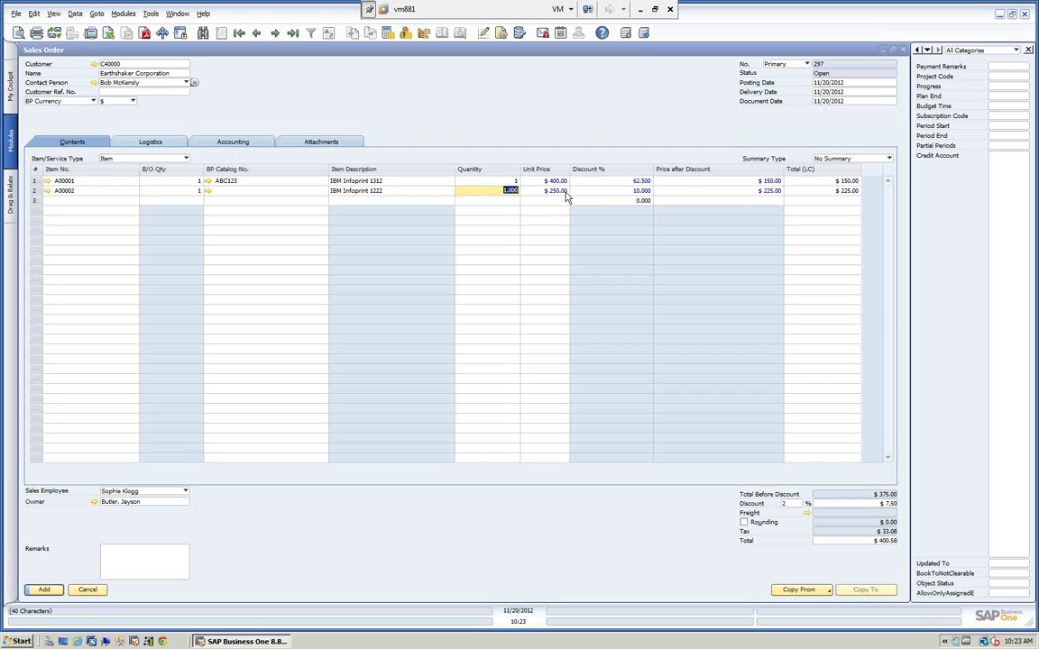
pyautogui.write('150')
pyautogui.click(565, 193)
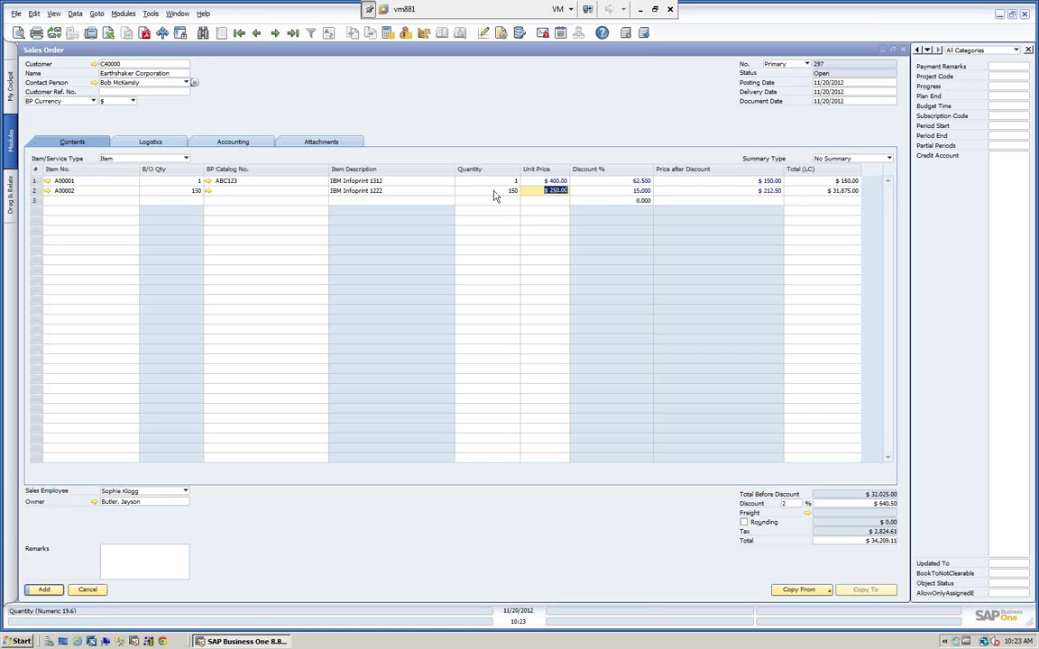
pyautogui.click(87, 590)
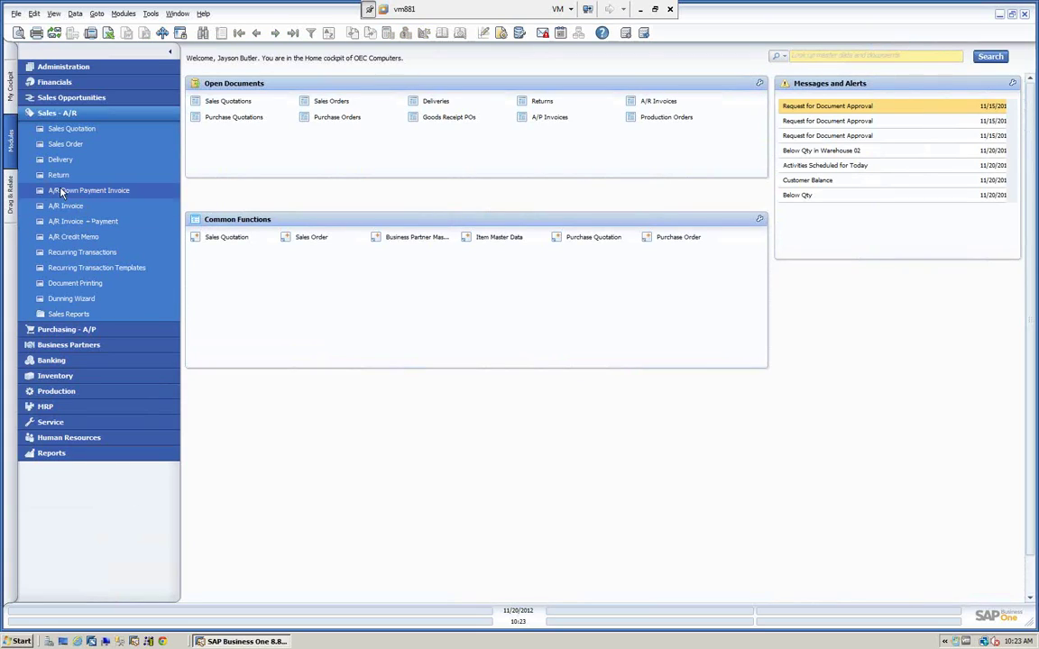
# Look up Earthshaker Corporation's special prices under the inventory price lists and close the record
pyautogui.click(54, 111)
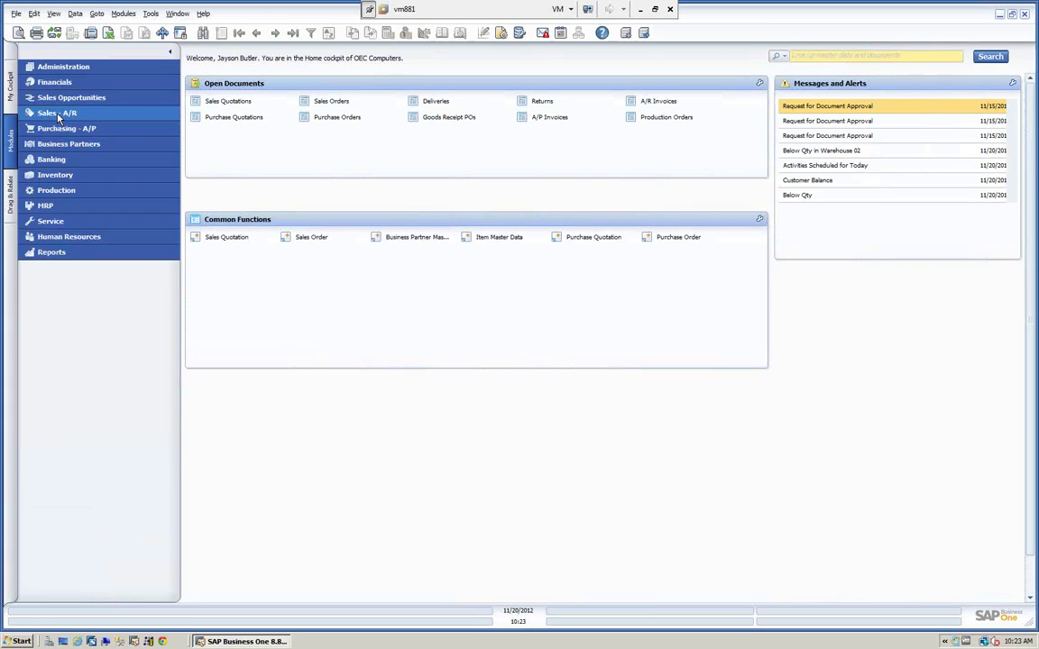
pyautogui.click(55, 177)
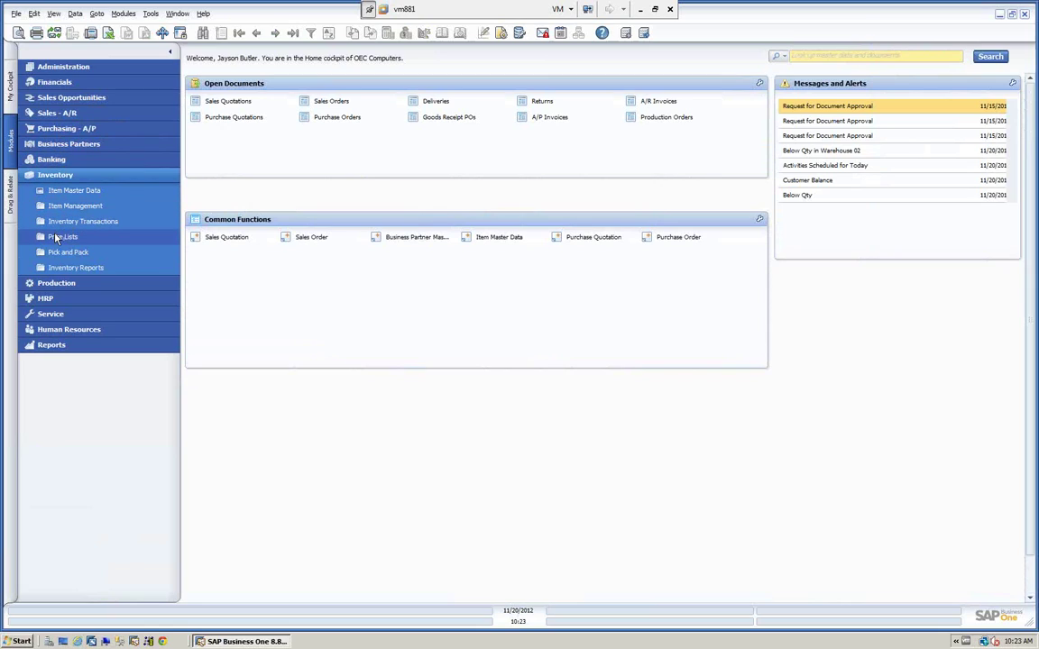
pyautogui.click(56, 237)
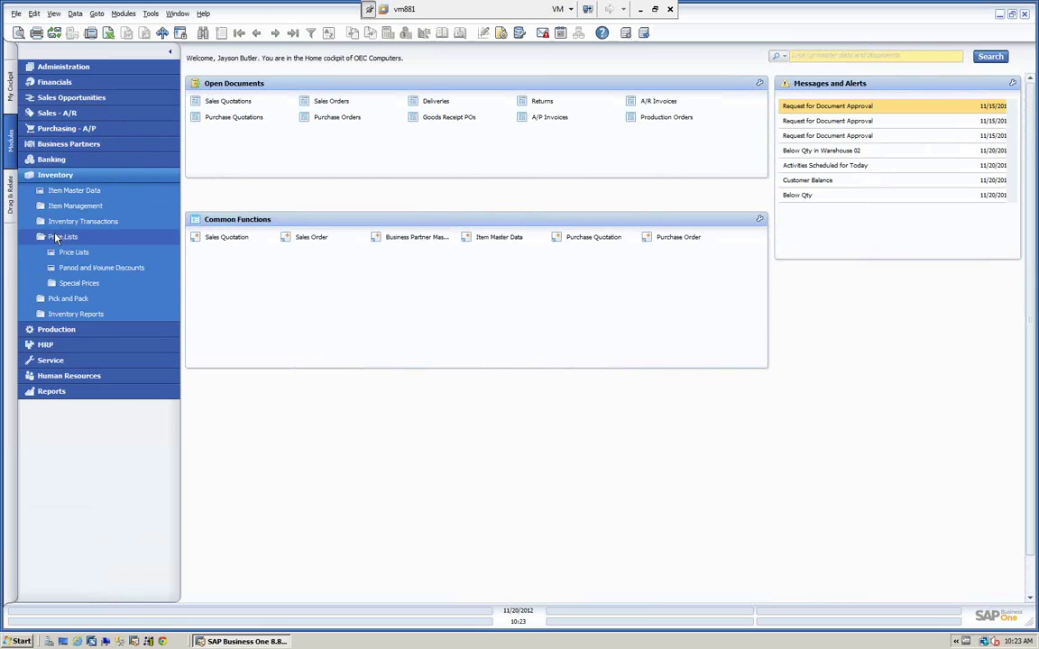
pyautogui.click(52, 285)
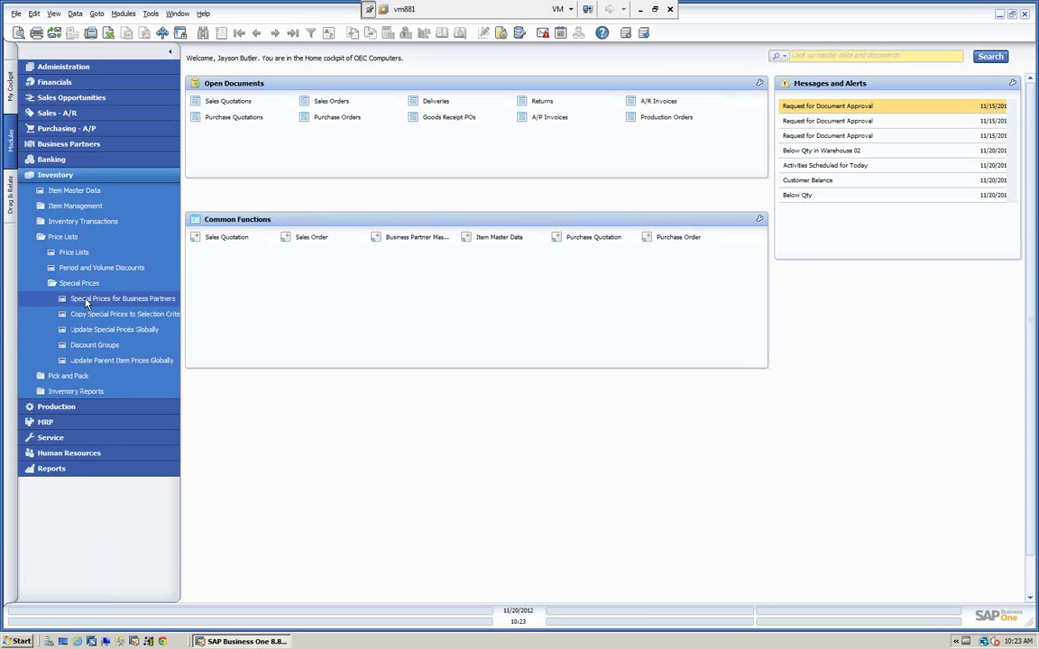
pyautogui.click(85, 300)
pyautogui.click(341, 117)
pyautogui.write('E')
pyautogui.press('Tab')
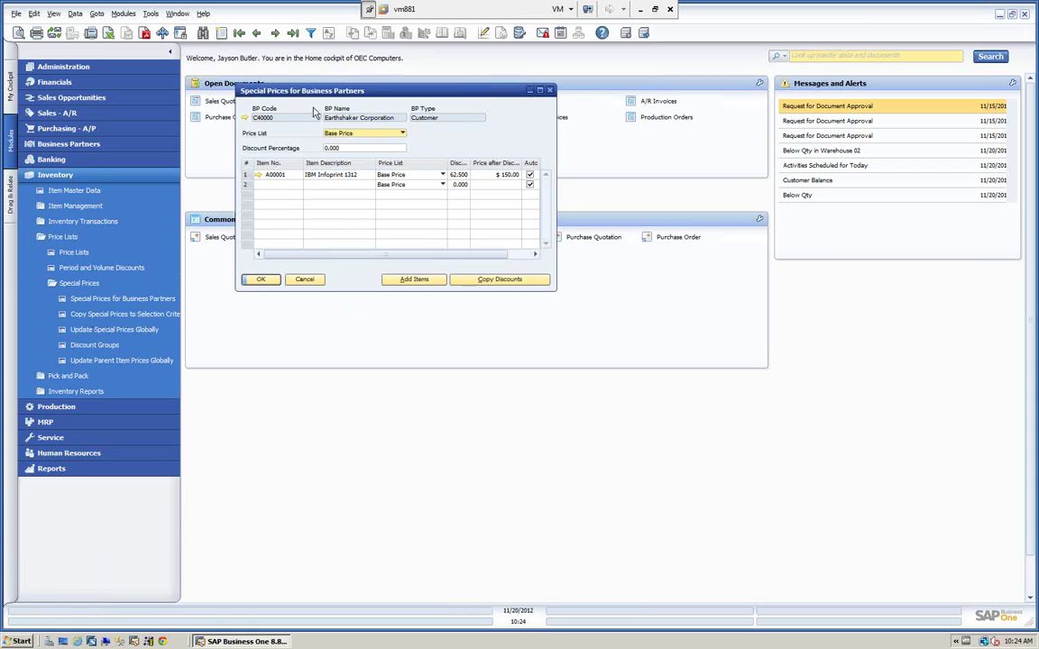
pyautogui.click(305, 280)
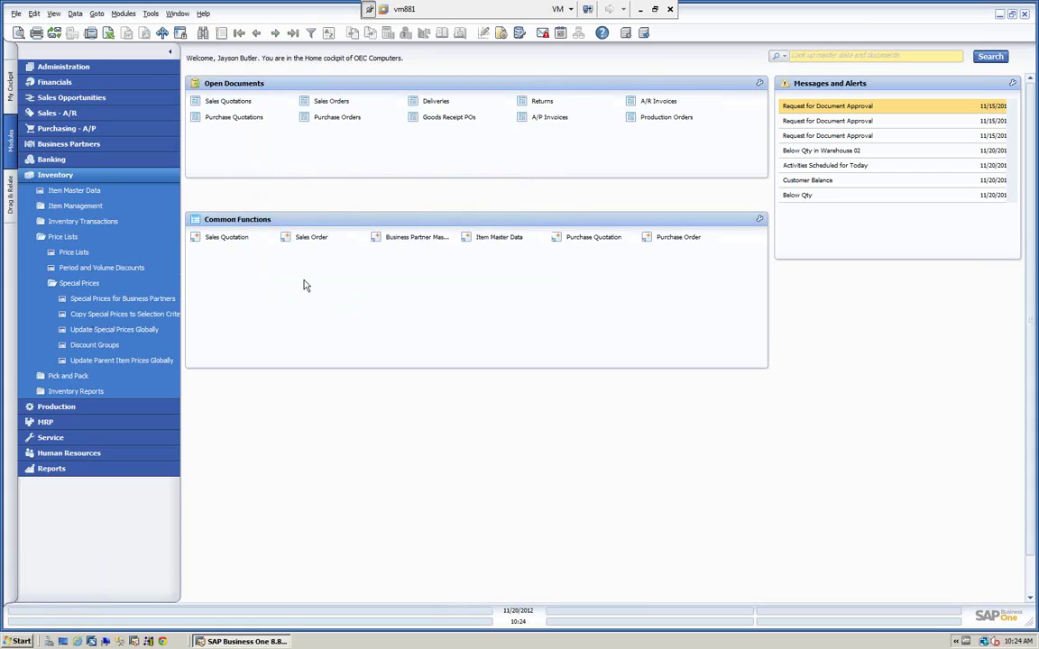
# Open Copy Special Prices to Selection Criteria and choose Earthshaker Corporation as the source business partner
pyautogui.click(109, 316)
pyautogui.moveTo(311, 110); pyautogui.dragTo(419, 115)
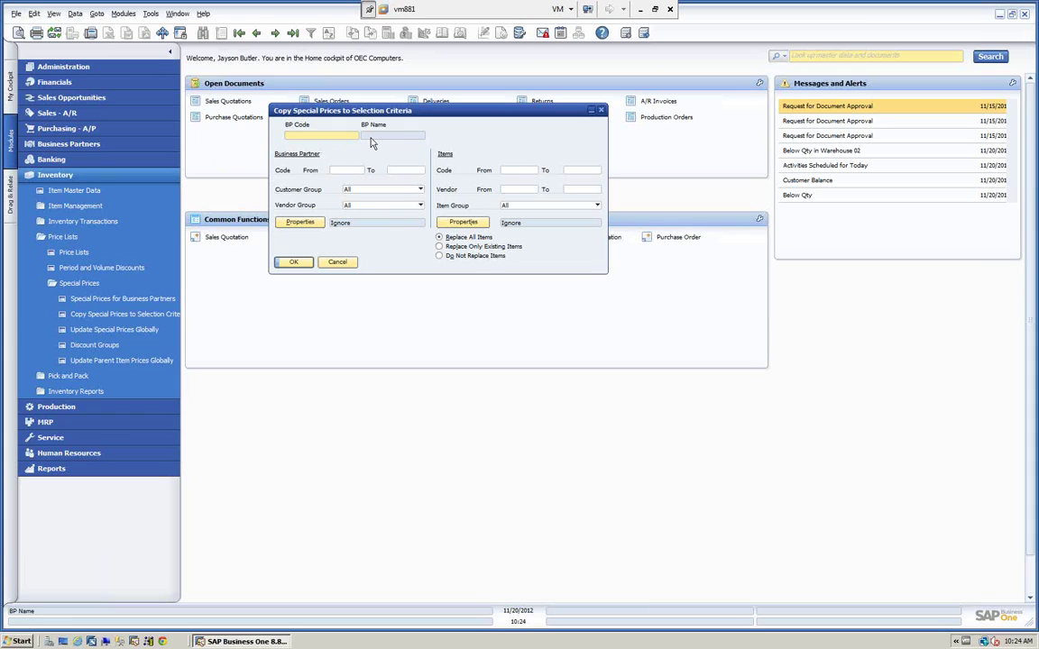
pyautogui.press('Tab')
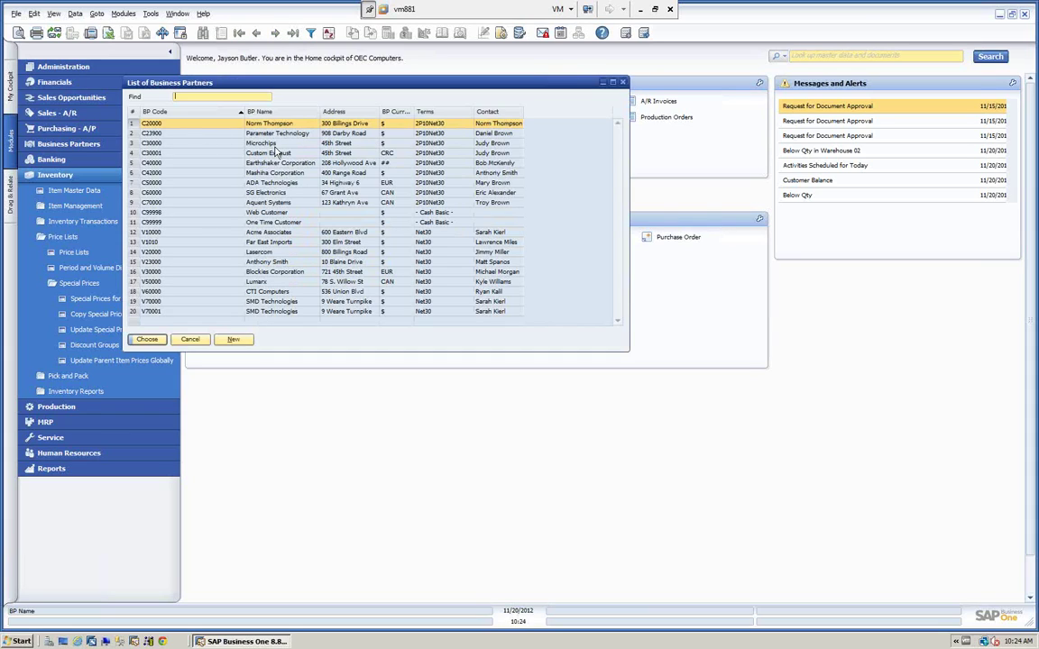
pyautogui.click(270, 163)
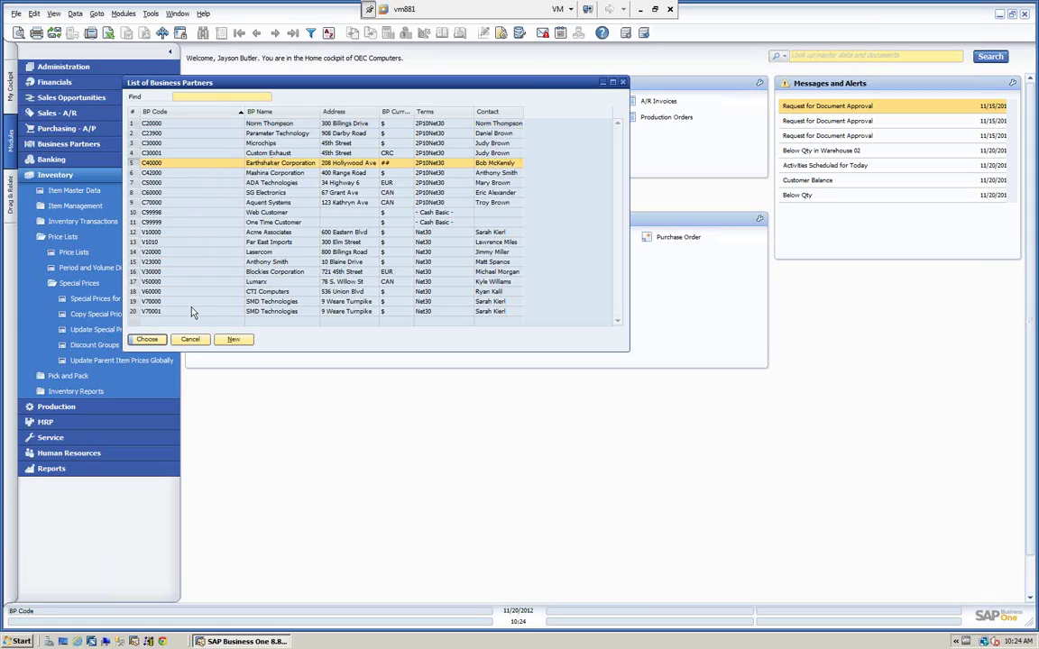
pyautogui.click(144, 340)
# Limit the target business partner range to the first customer in the list, for both the From and To codes
pyautogui.click(343, 170)
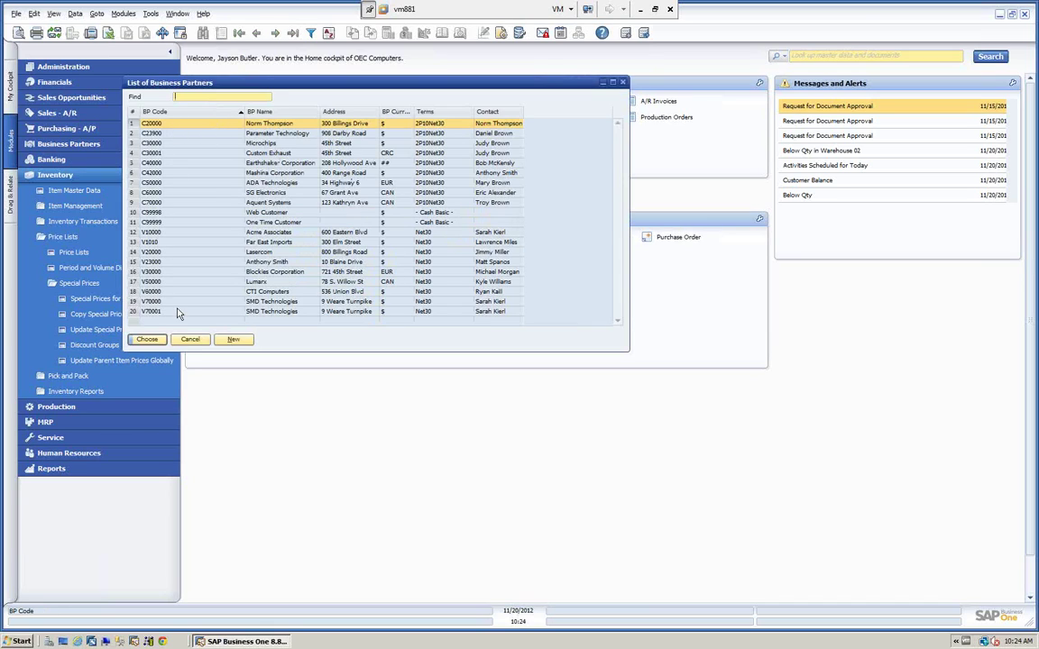
pyautogui.click(145, 339)
pyautogui.click(406, 170)
pyautogui.press('Tab')
pyautogui.click(146, 339)
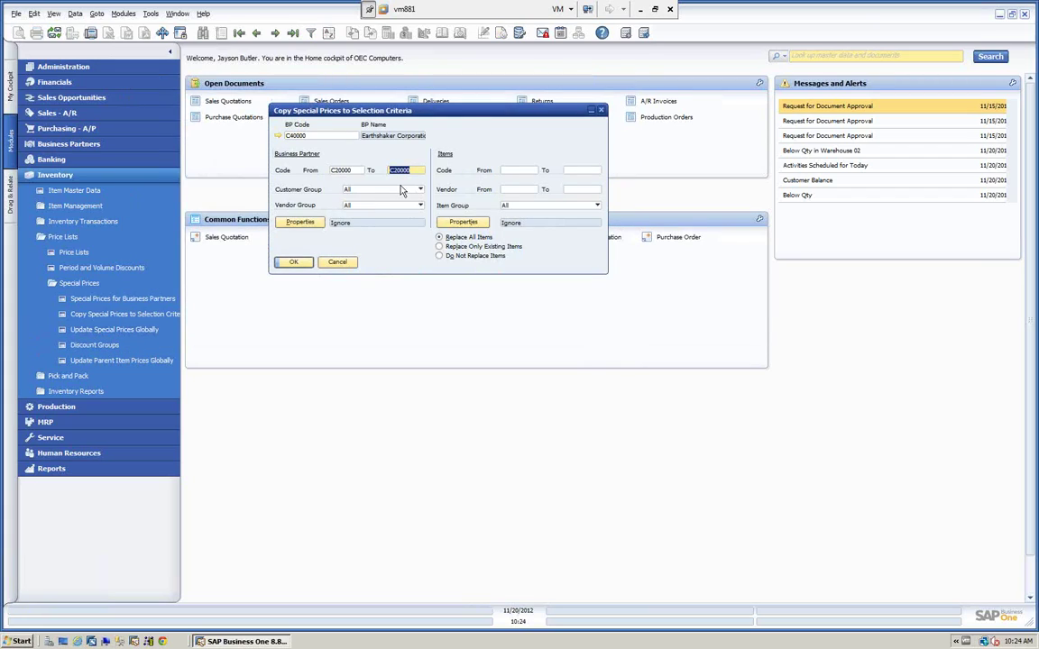
# Review the customer group, vendor group and business partner property options for selecting the copy targets
pyautogui.click(421, 189)
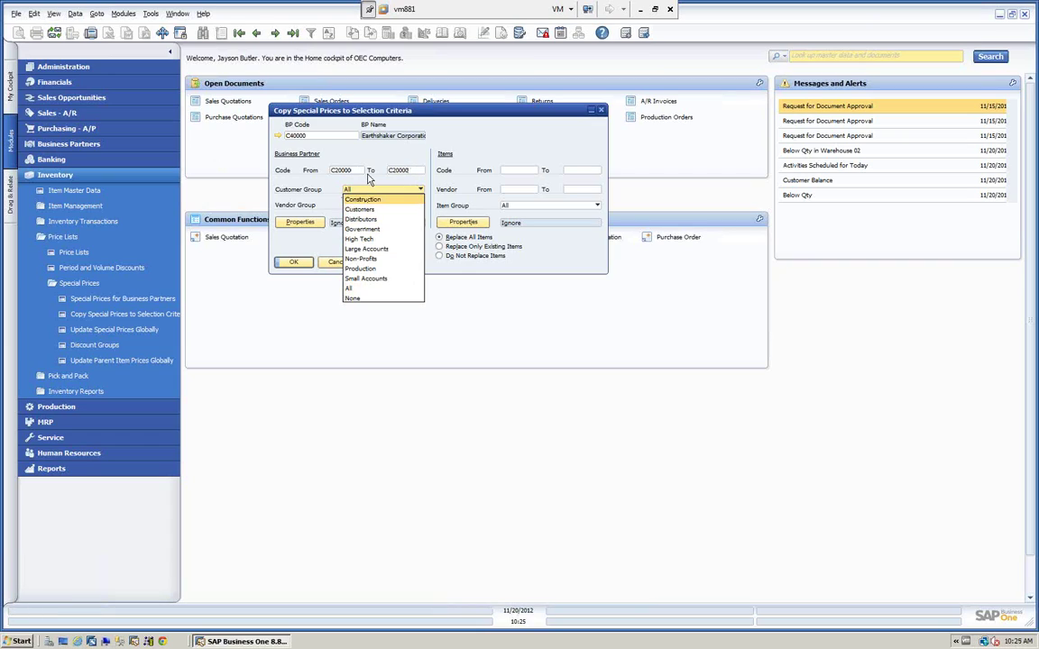
pyautogui.click(302, 180)
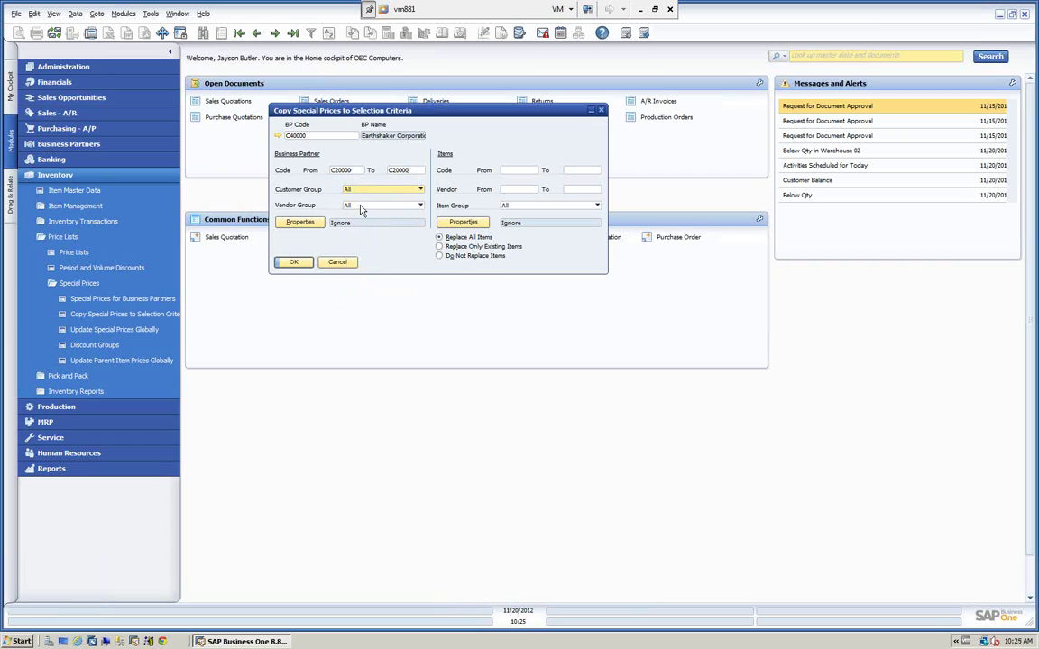
pyautogui.click(378, 206)
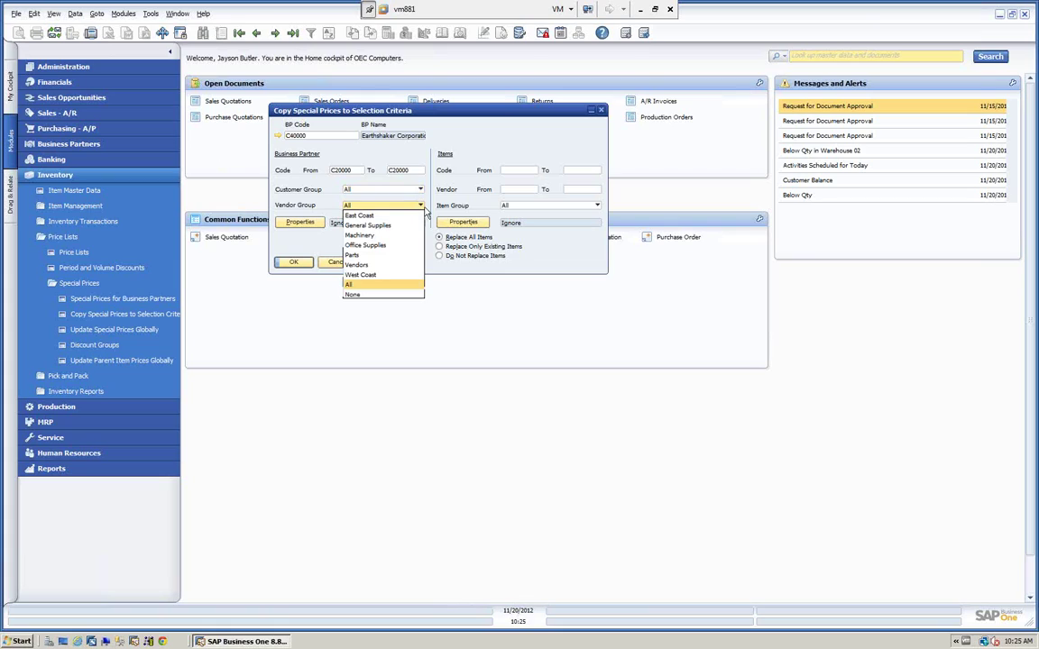
pyautogui.click(333, 209)
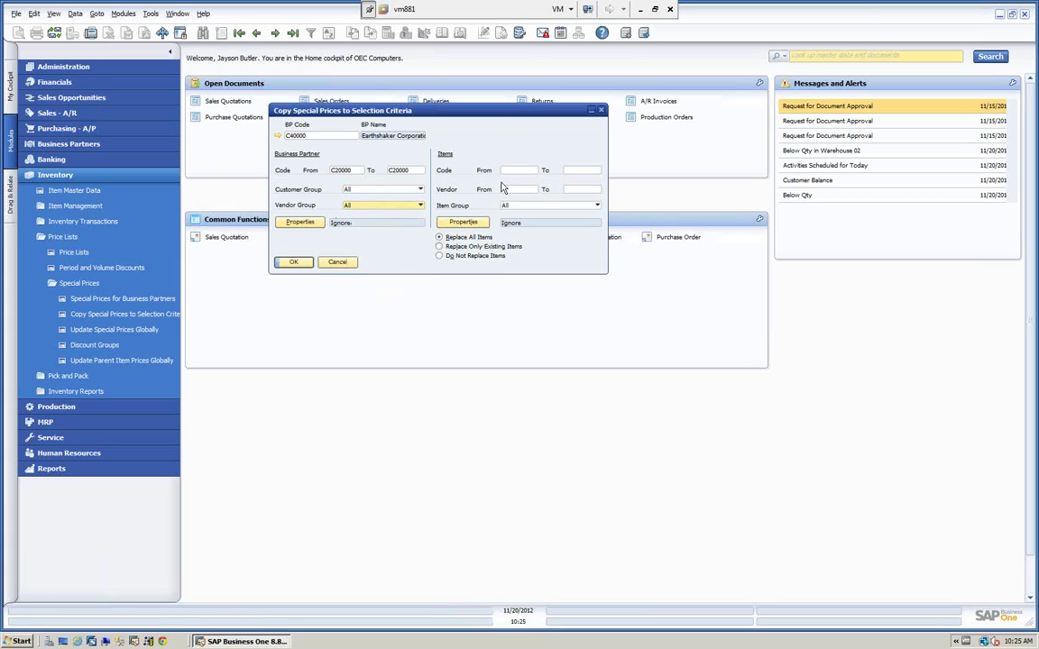
pyautogui.click(299, 222)
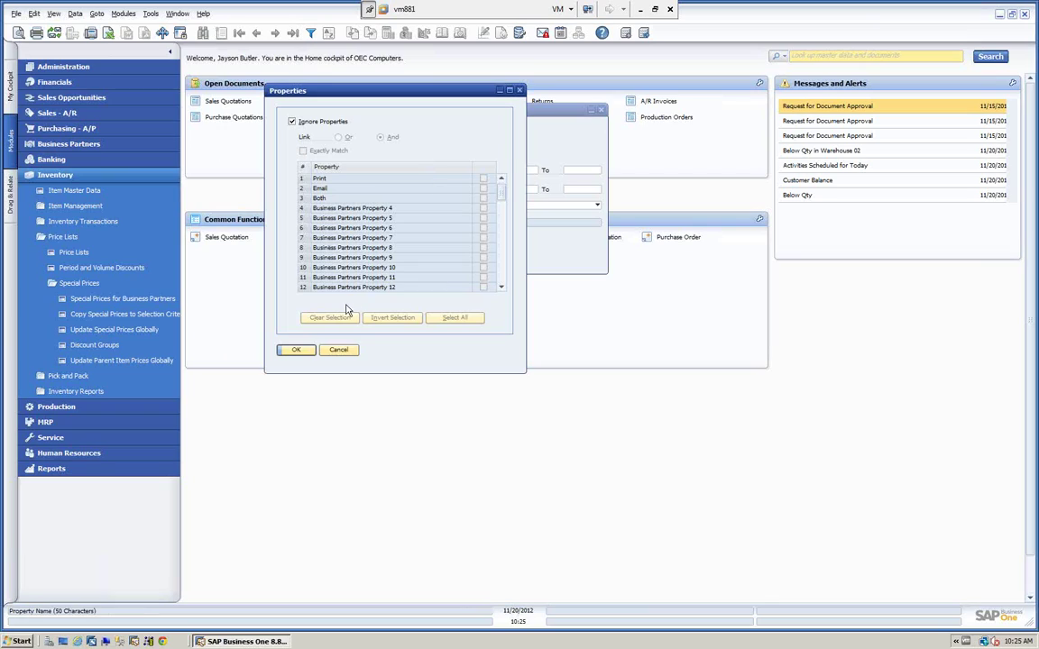
pyautogui.click(338, 353)
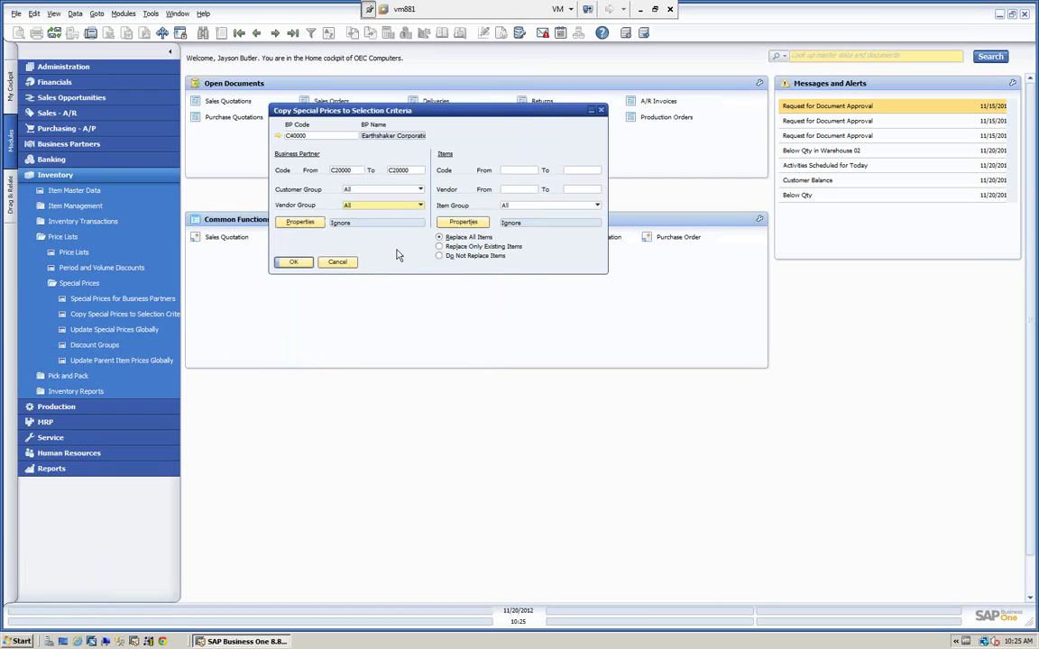
# Review the item code, item group and item property options for restricting which special prices are copied
pyautogui.click(516, 169)
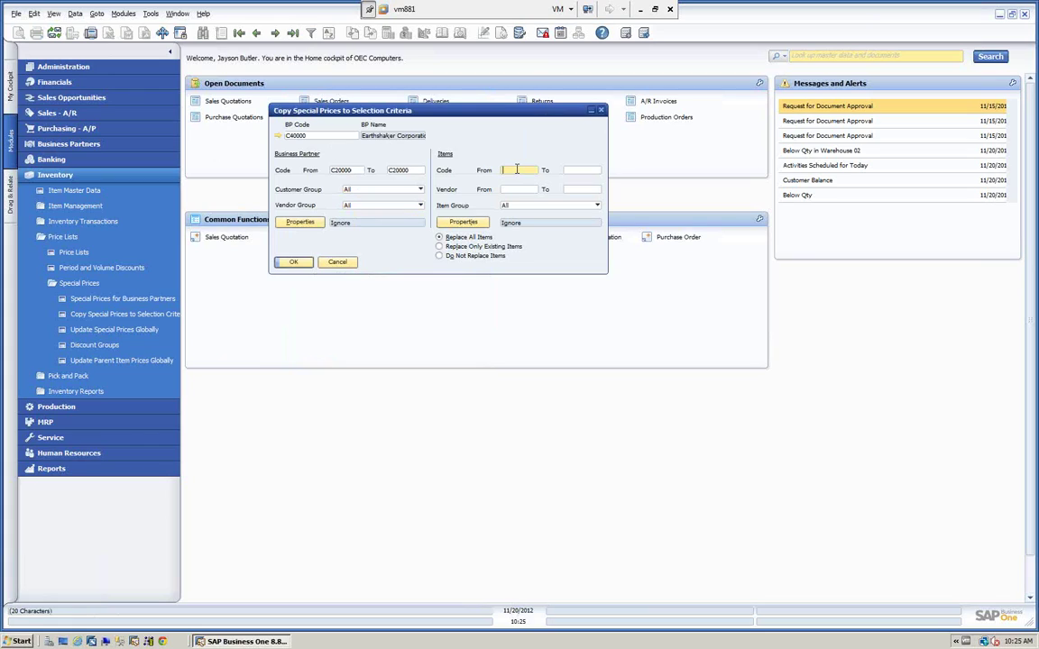
pyautogui.press('Tab')
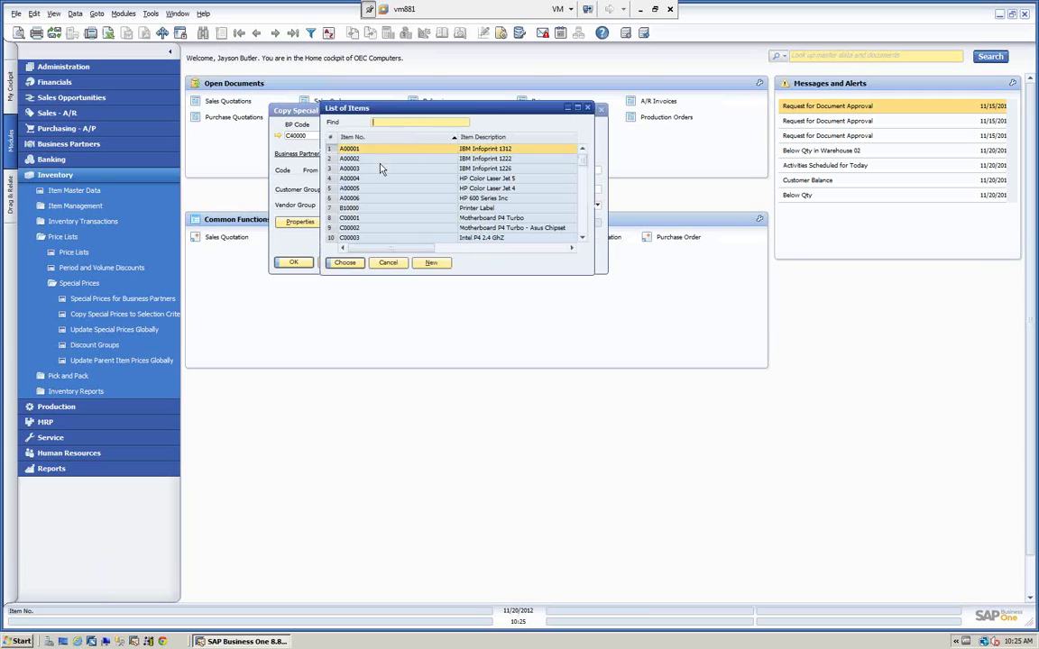
pyautogui.click(388, 262)
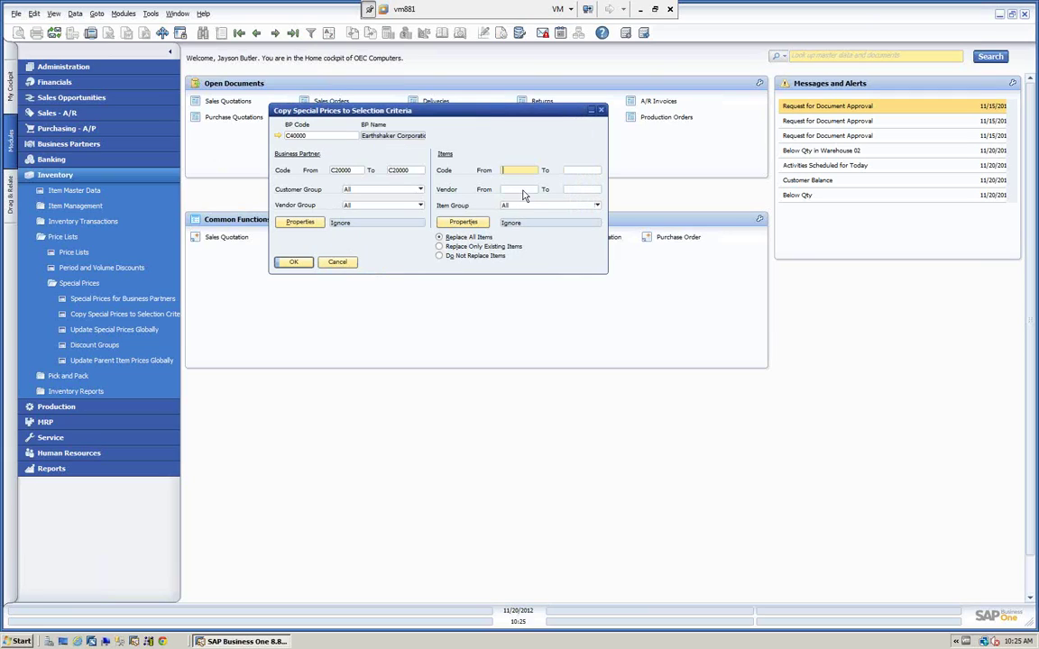
pyautogui.click(597, 207)
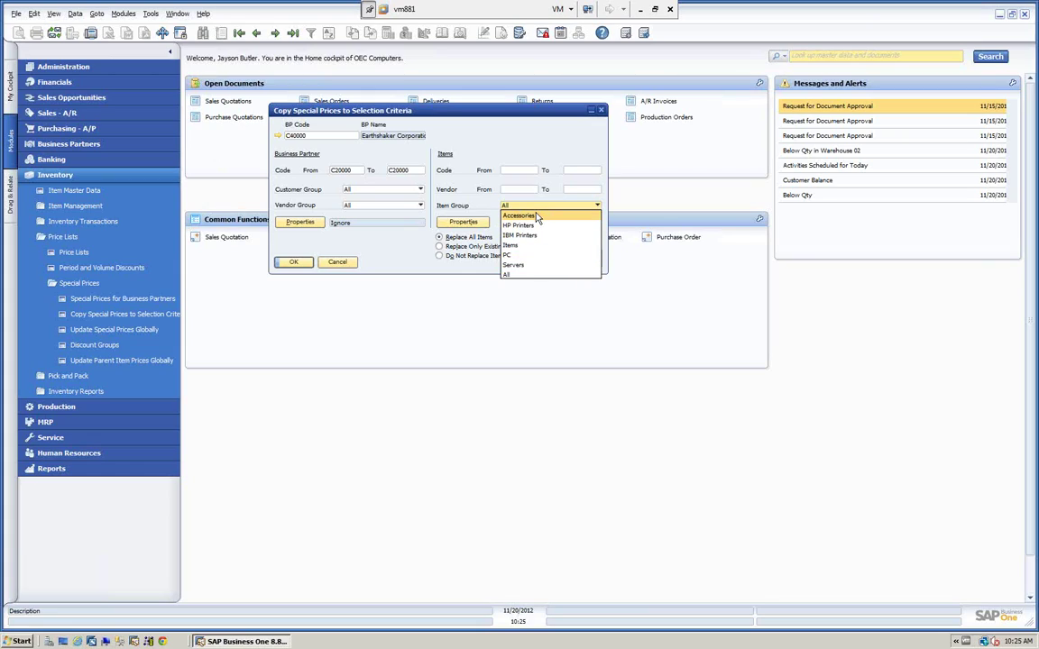
pyautogui.click(468, 228)
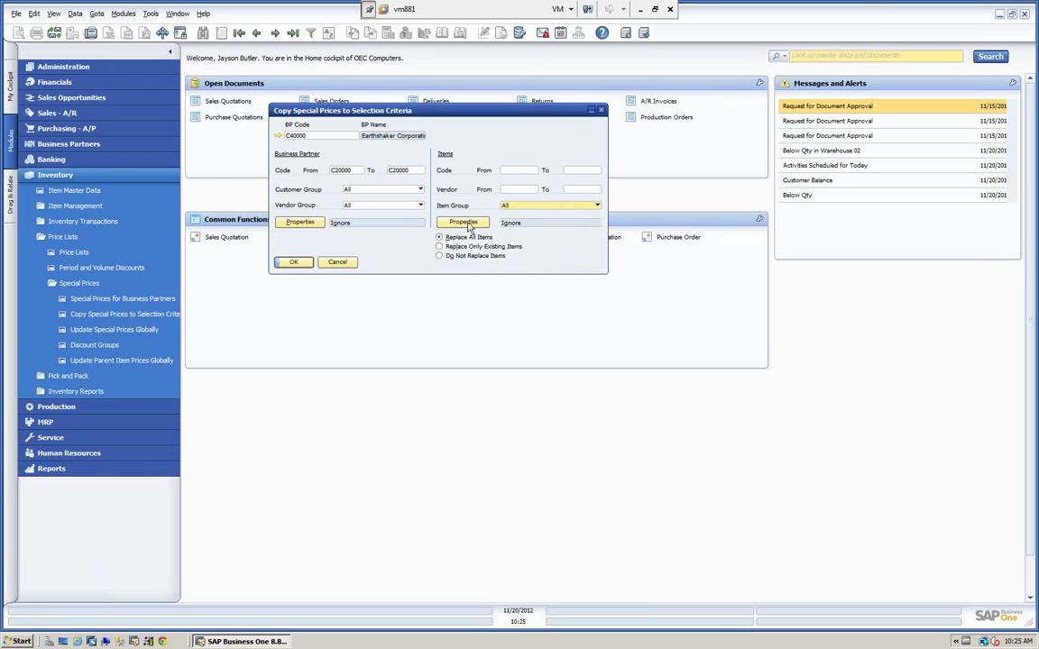
pyautogui.click(466, 225)
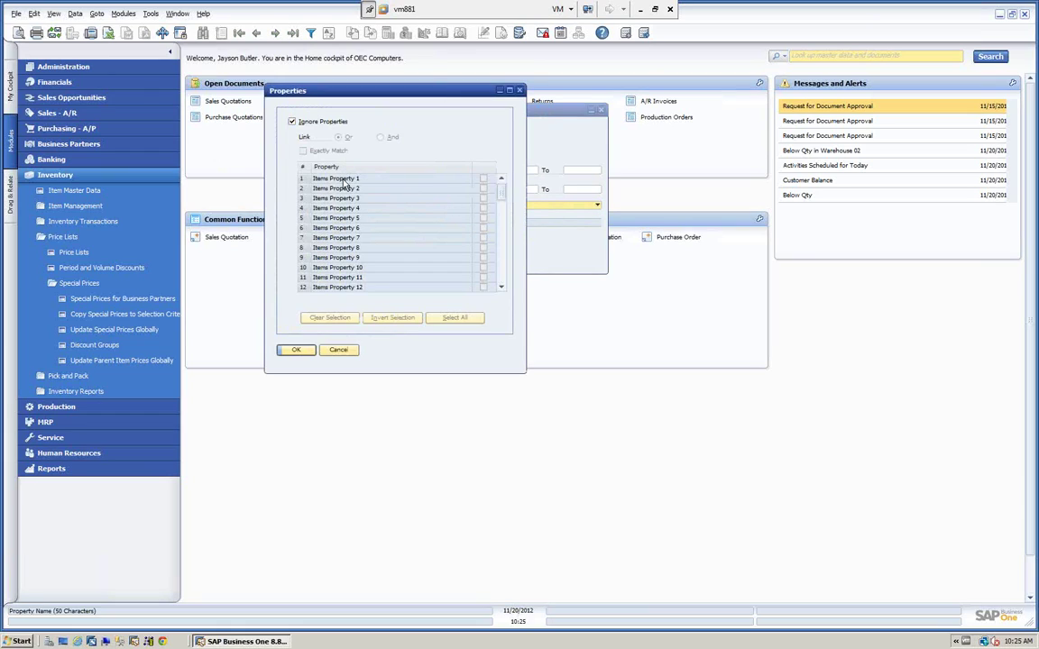
pyautogui.click(338, 349)
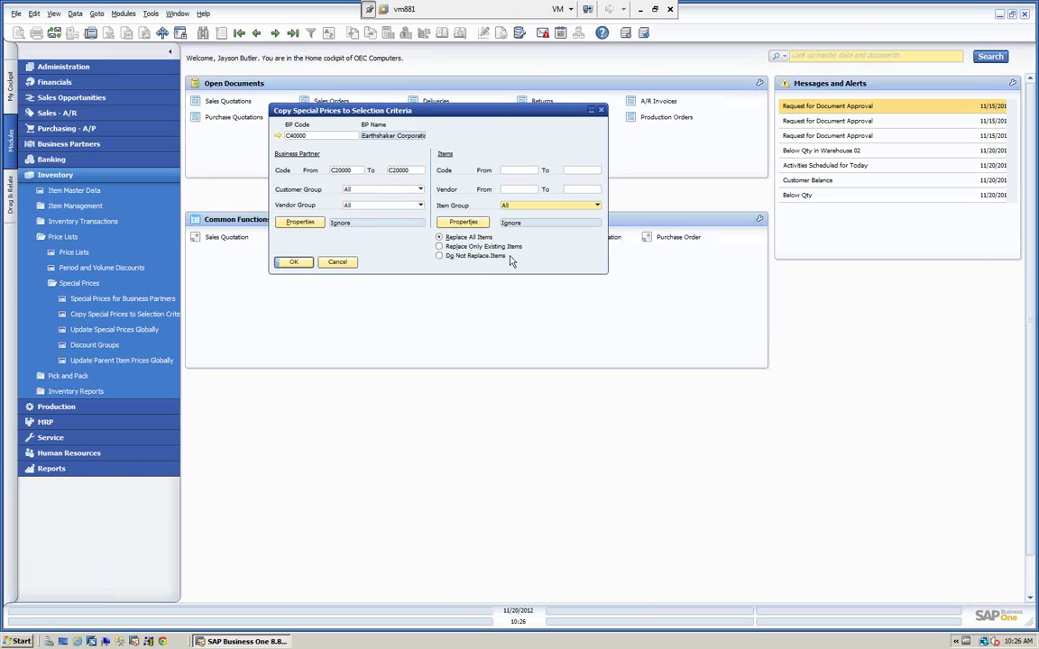
# Copy the special prices to the selected business partner with Replace All Items, then close the copy window
pyautogui.click(299, 263)
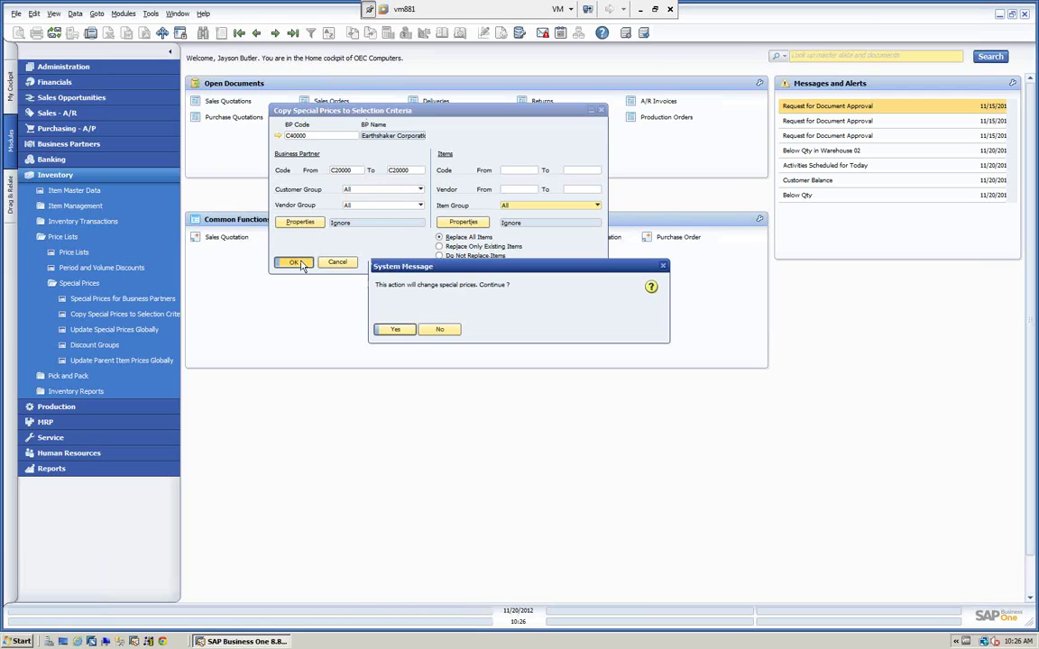
pyautogui.click(398, 330)
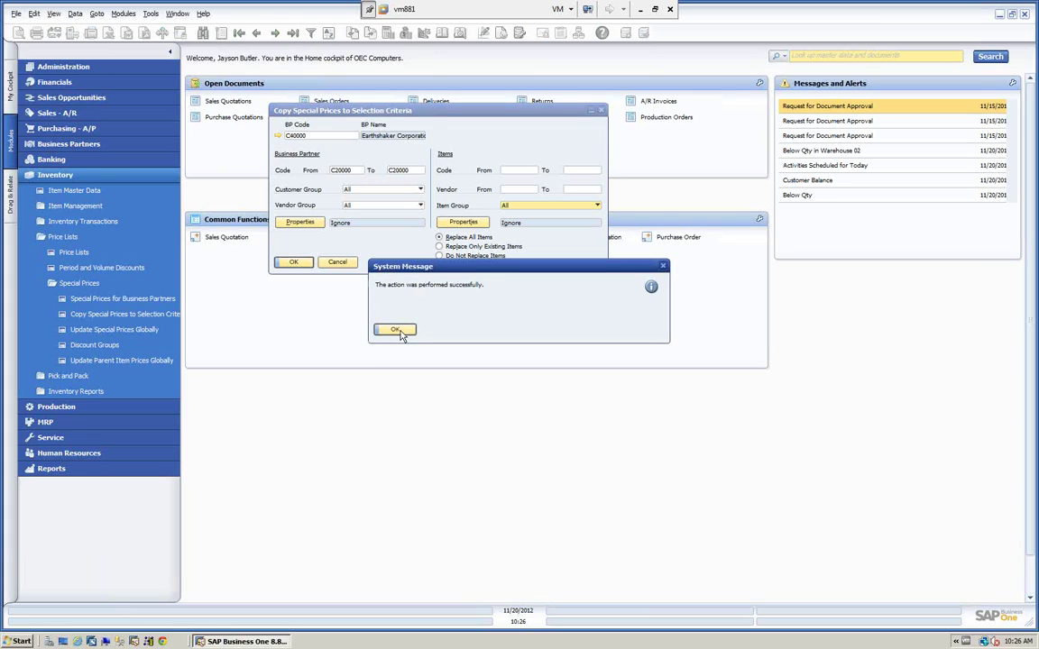
pyautogui.click(398, 330)
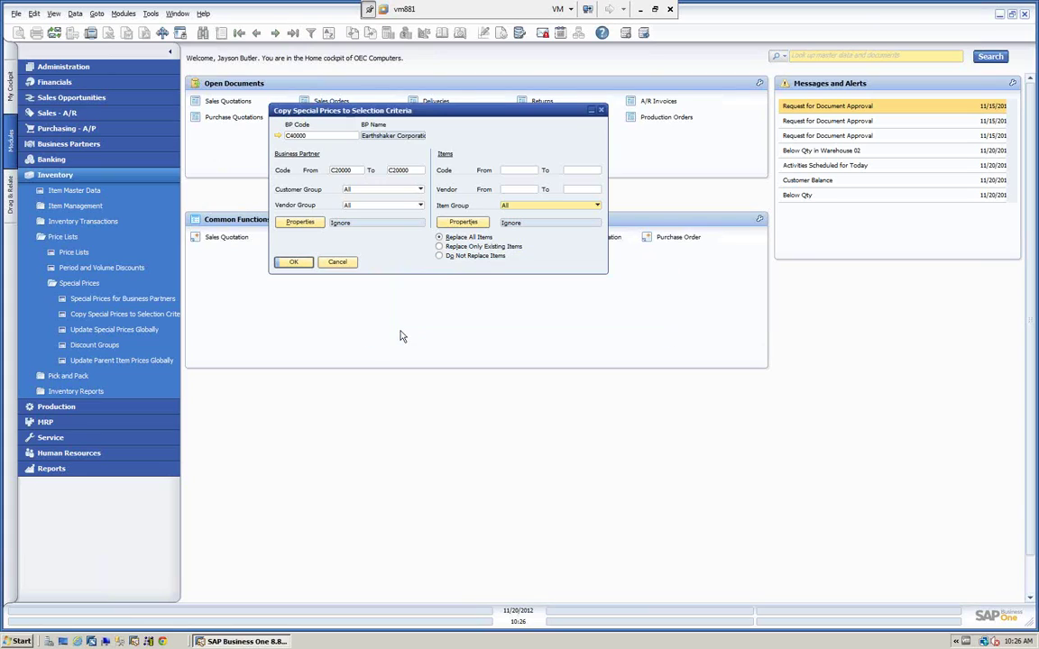
pyautogui.click(338, 262)
# Open the special prices for business partners and display the record for Earthshaker Corporation
pyautogui.click(100, 299)
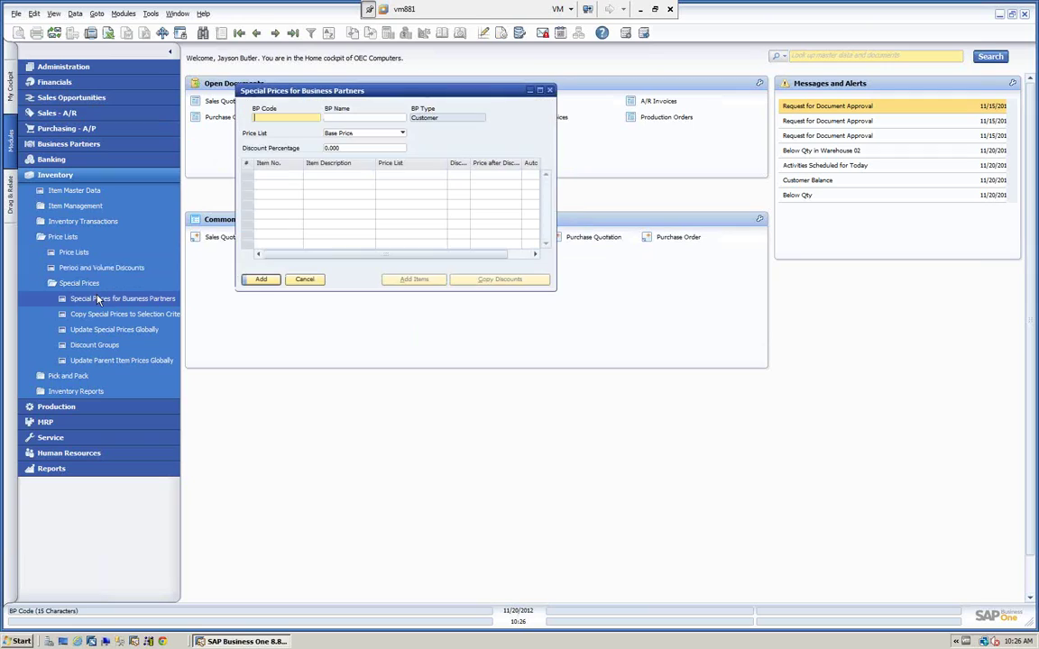
pyautogui.click(340, 118)
pyautogui.press('Tab')
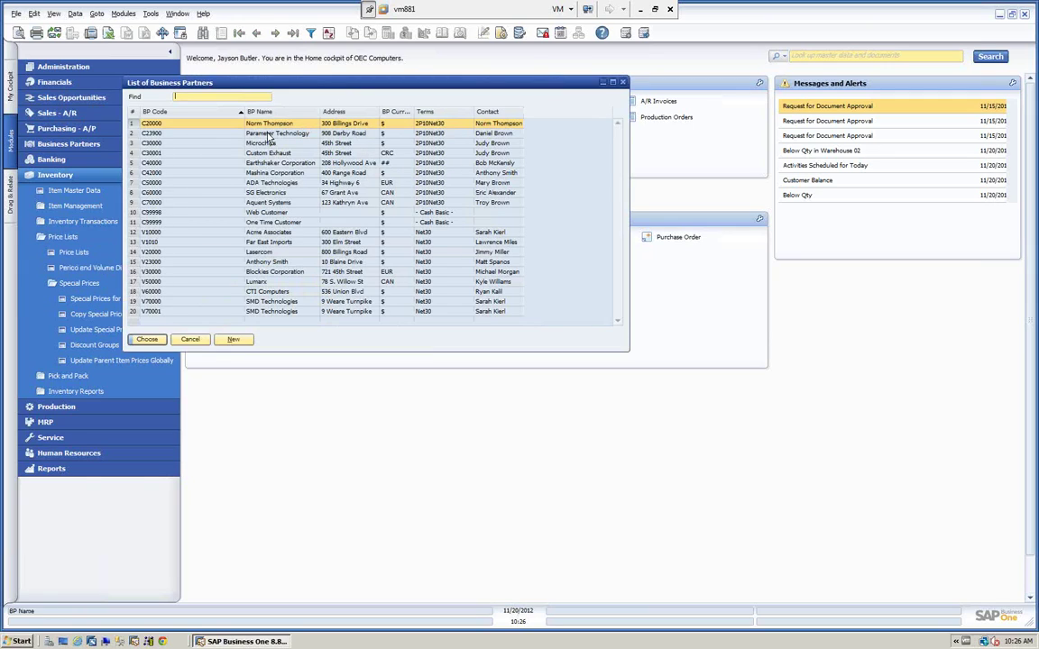
pyautogui.click(262, 162)
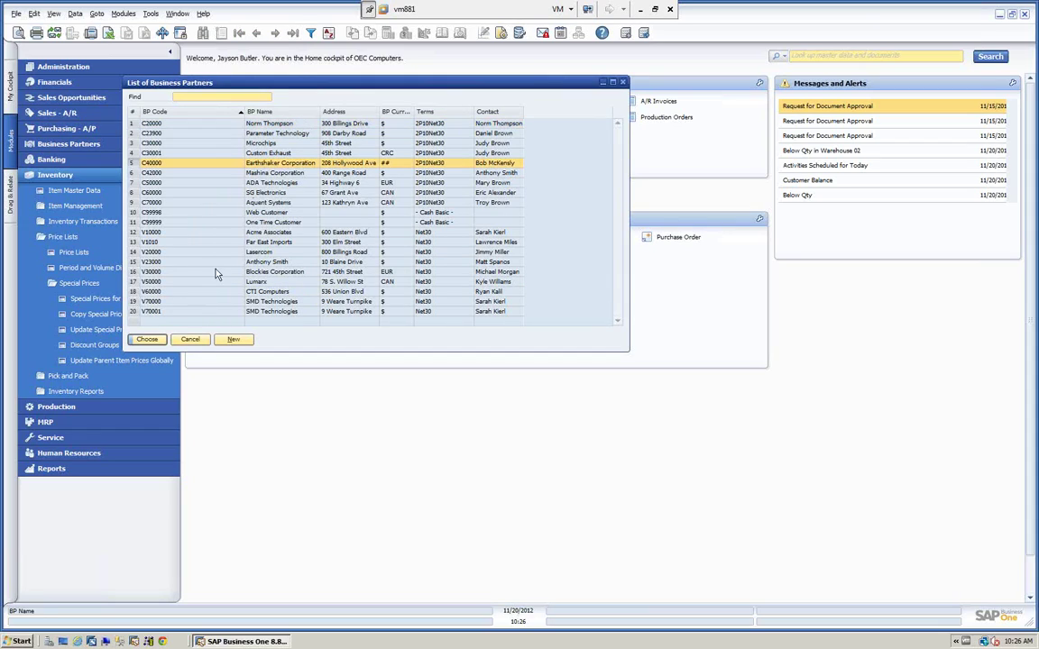
pyautogui.click(147, 339)
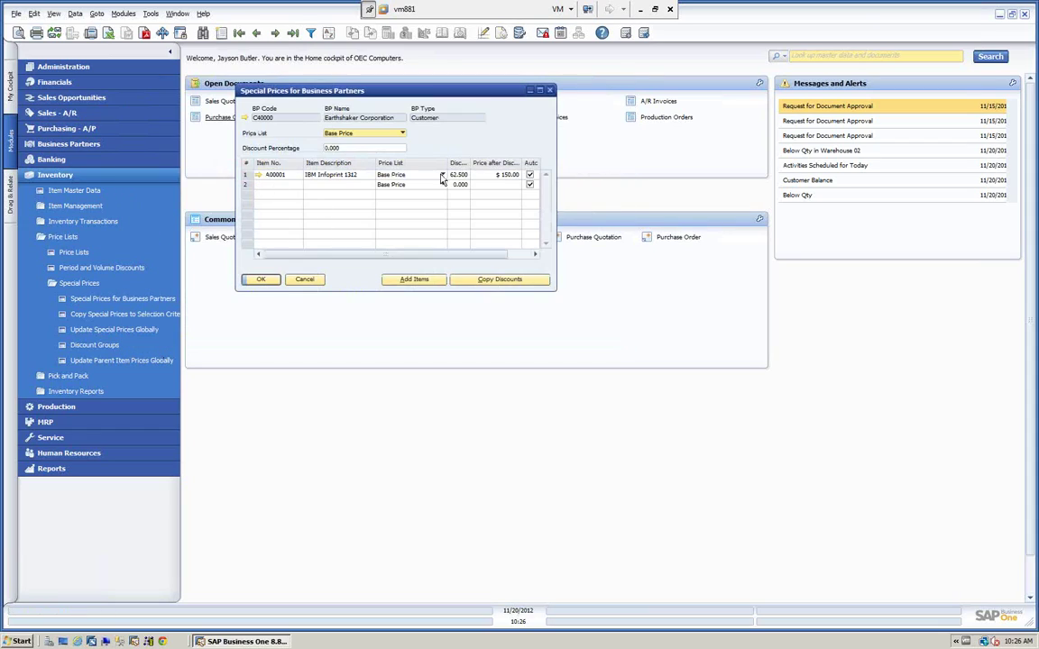
pyautogui.click(204, 34)
pyautogui.click(289, 117)
pyautogui.press('Tab')
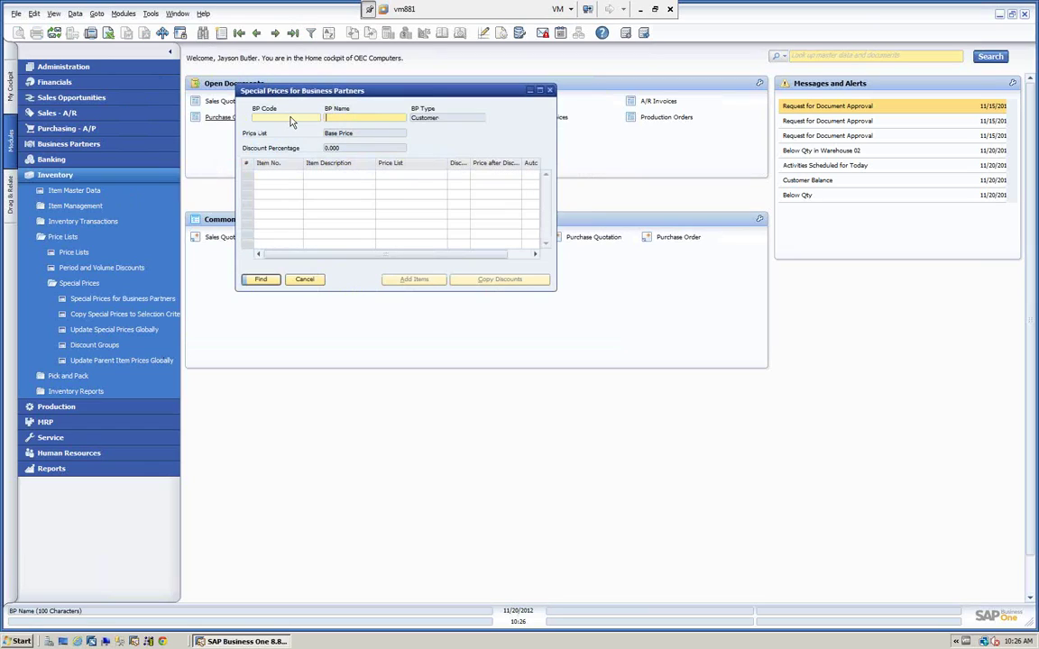
pyautogui.click(290, 116)
pyautogui.click(304, 280)
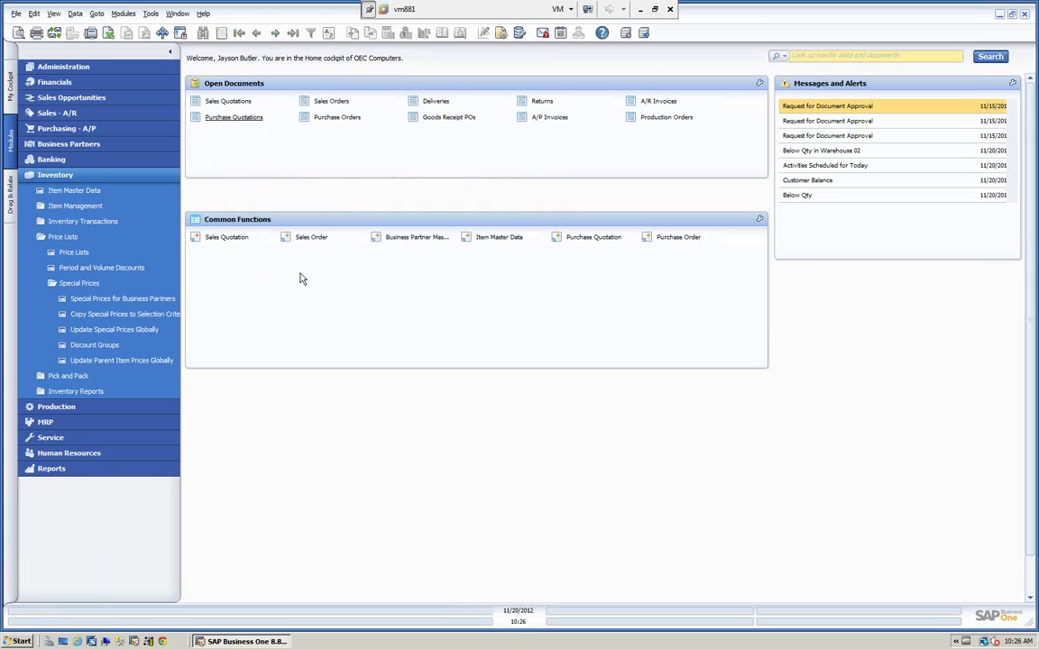
# Display the special prices copied to the first customer in the list, then briefly revisit the copy selection criteria and close them
pyautogui.click(108, 299)
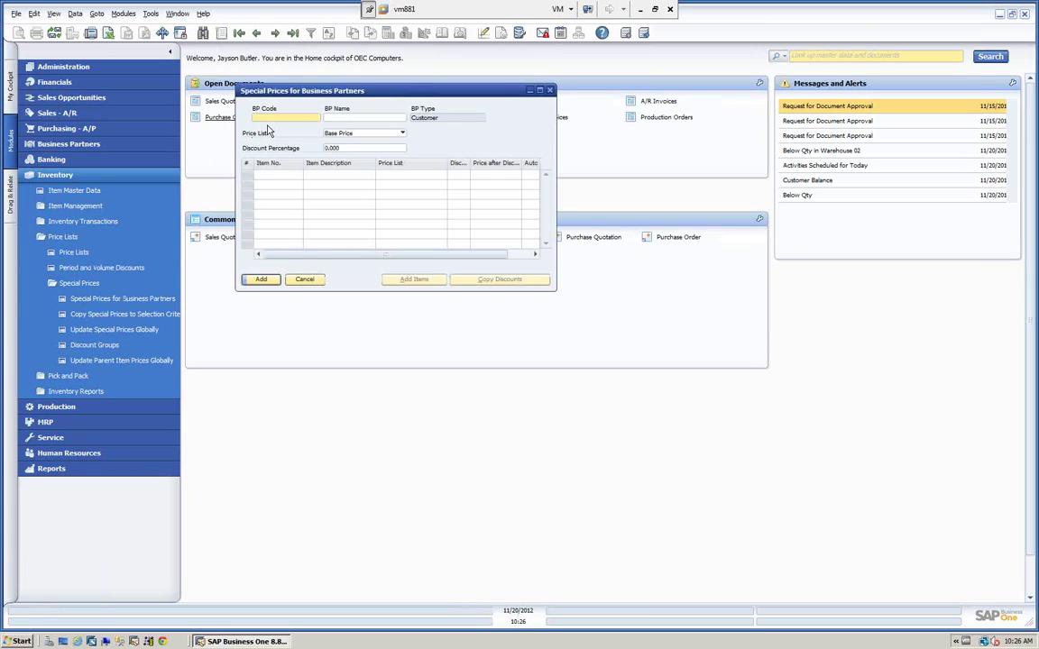
pyautogui.press('Tab')
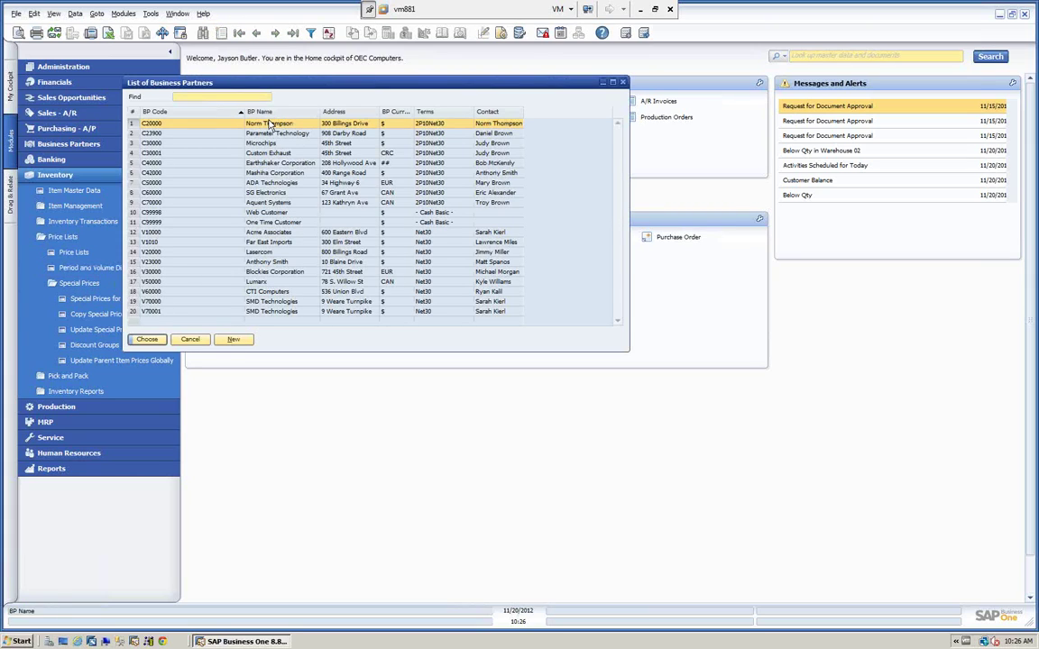
pyautogui.click(146, 339)
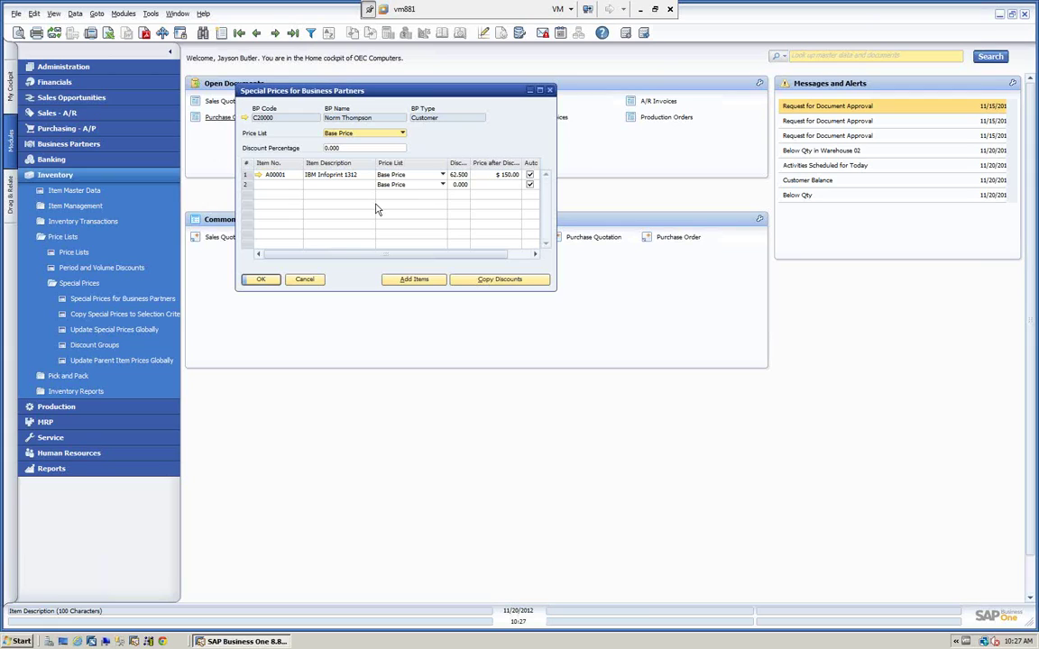
pyautogui.click(304, 279)
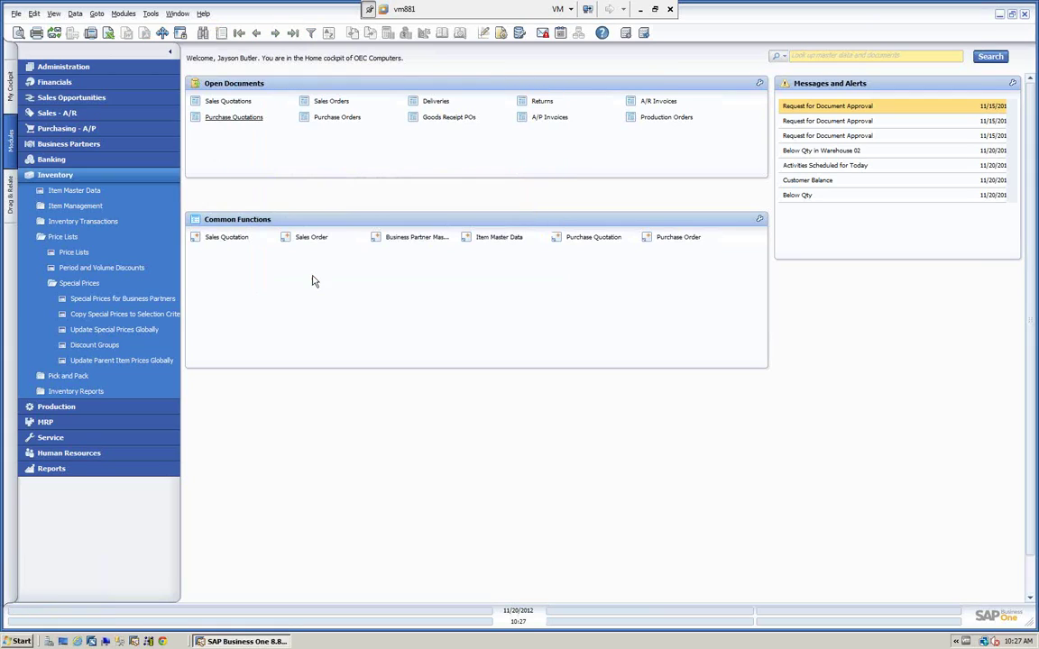
pyautogui.click(130, 318)
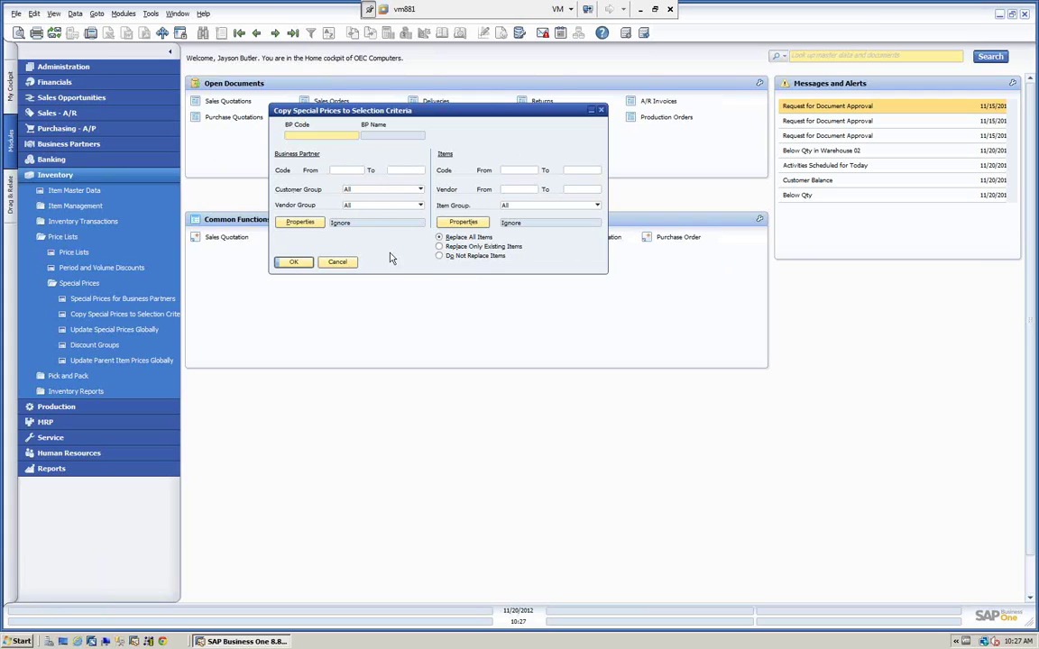
pyautogui.click(337, 263)
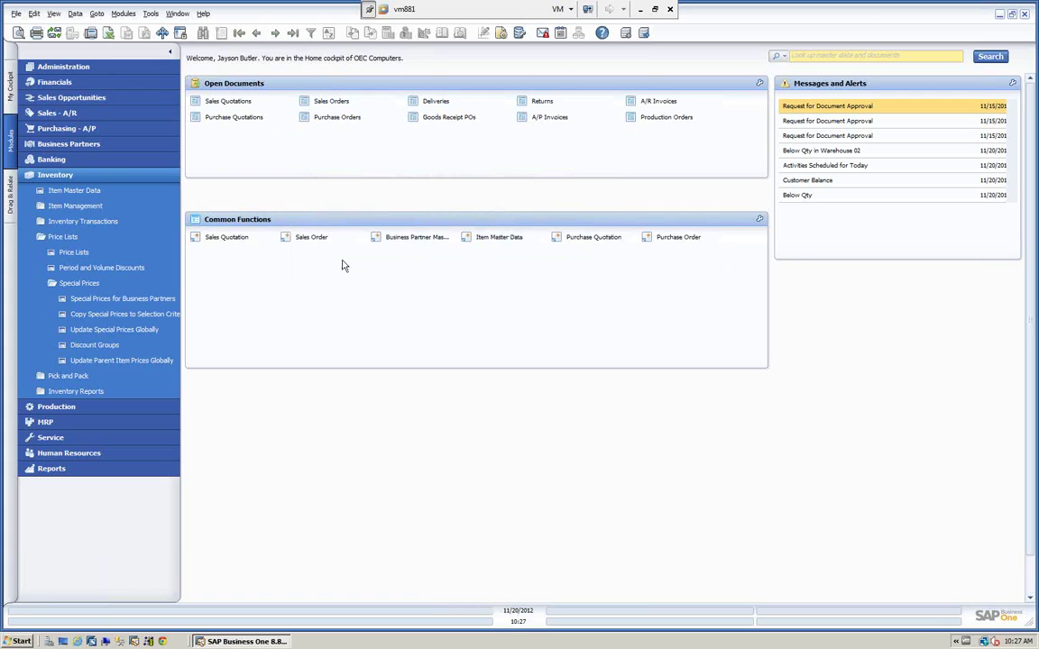
# Open the global special price update and review its Change Discount %, Change Price, Refresh by Price List and Delete options
pyautogui.click(108, 329)
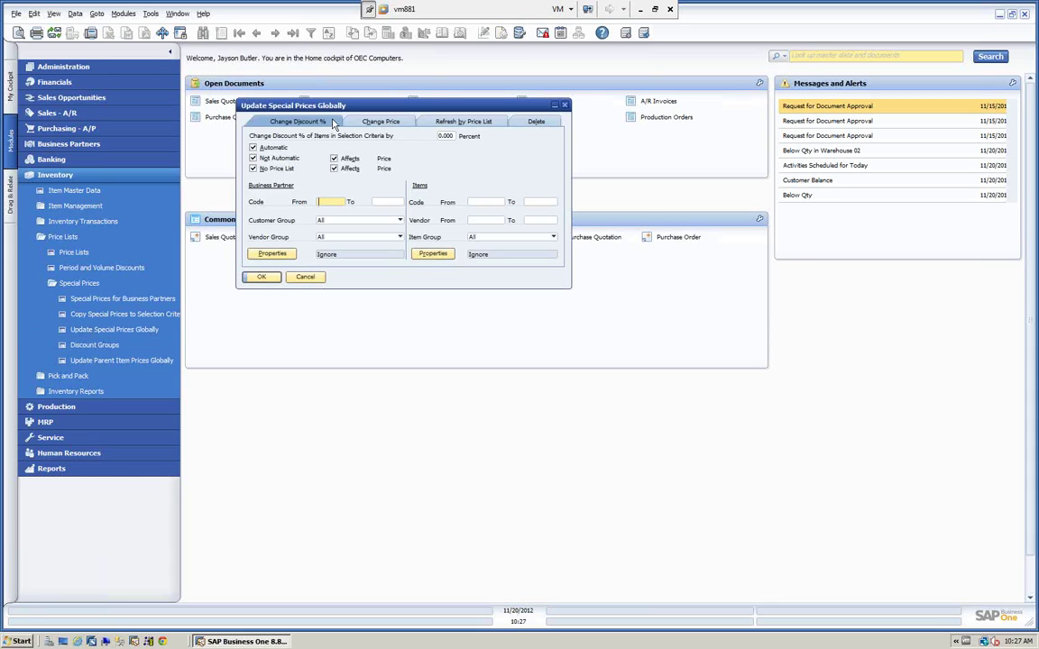
pyautogui.moveTo(311, 105); pyautogui.dragTo(355, 134)
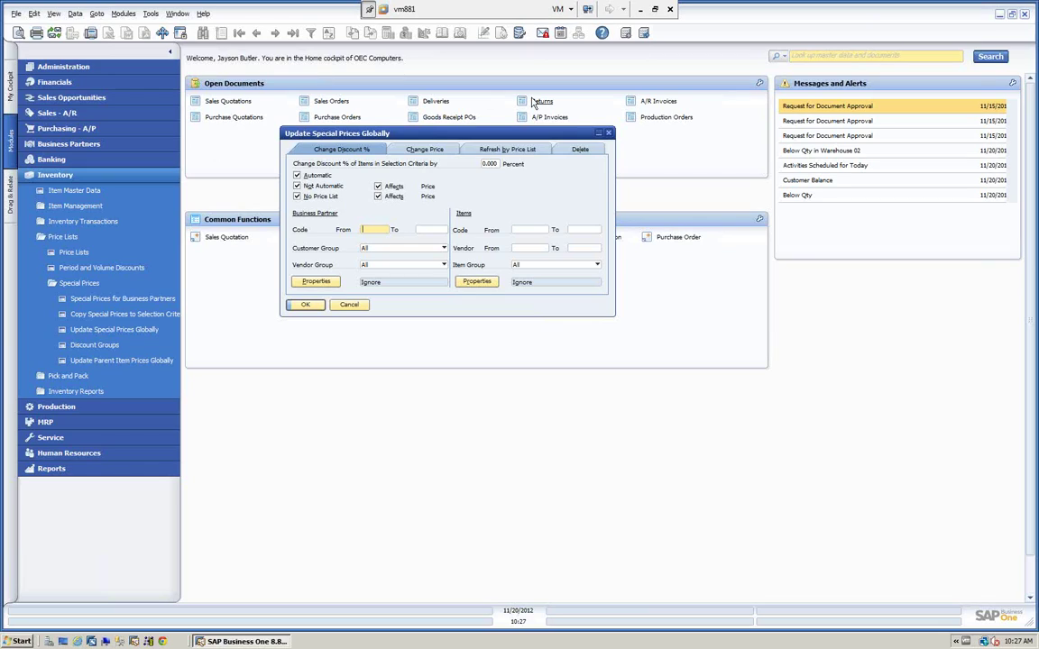
pyautogui.click(427, 152)
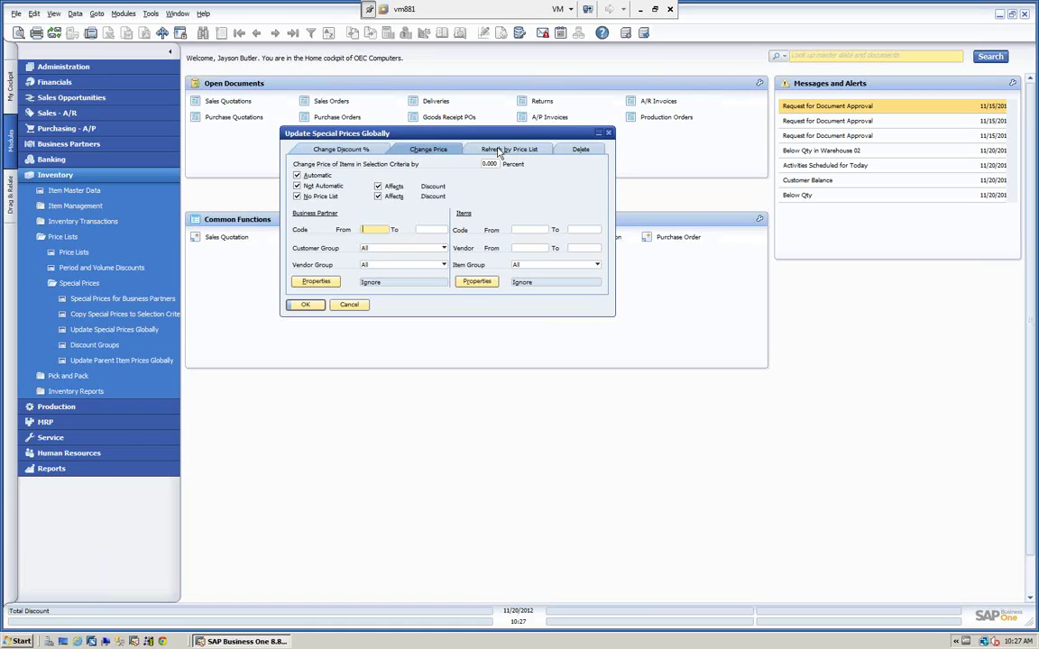
pyautogui.click(503, 149)
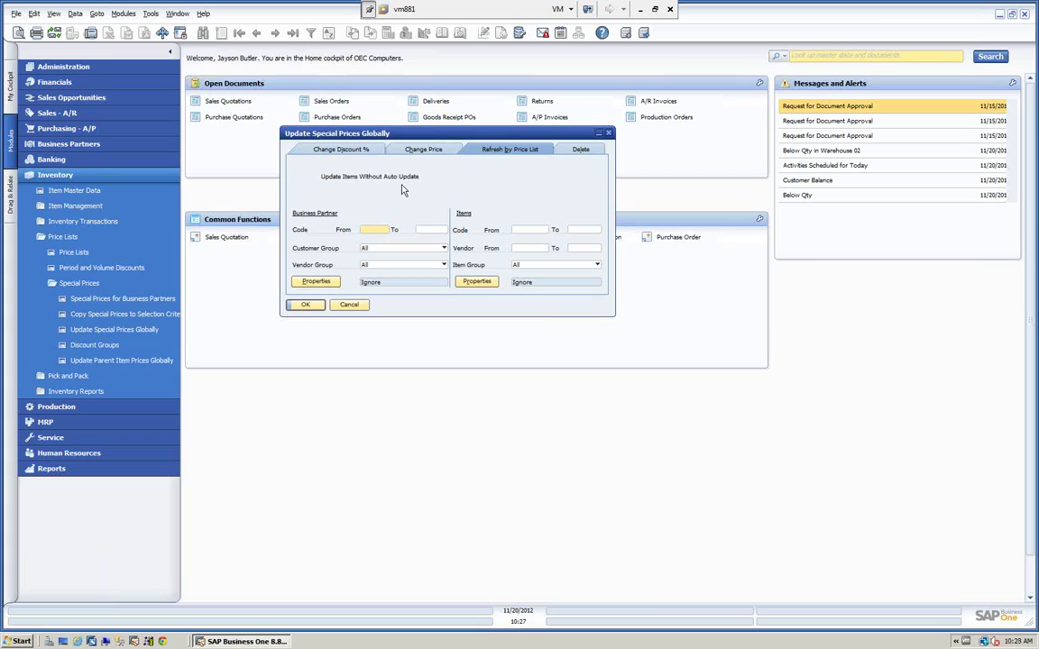
pyautogui.click(577, 150)
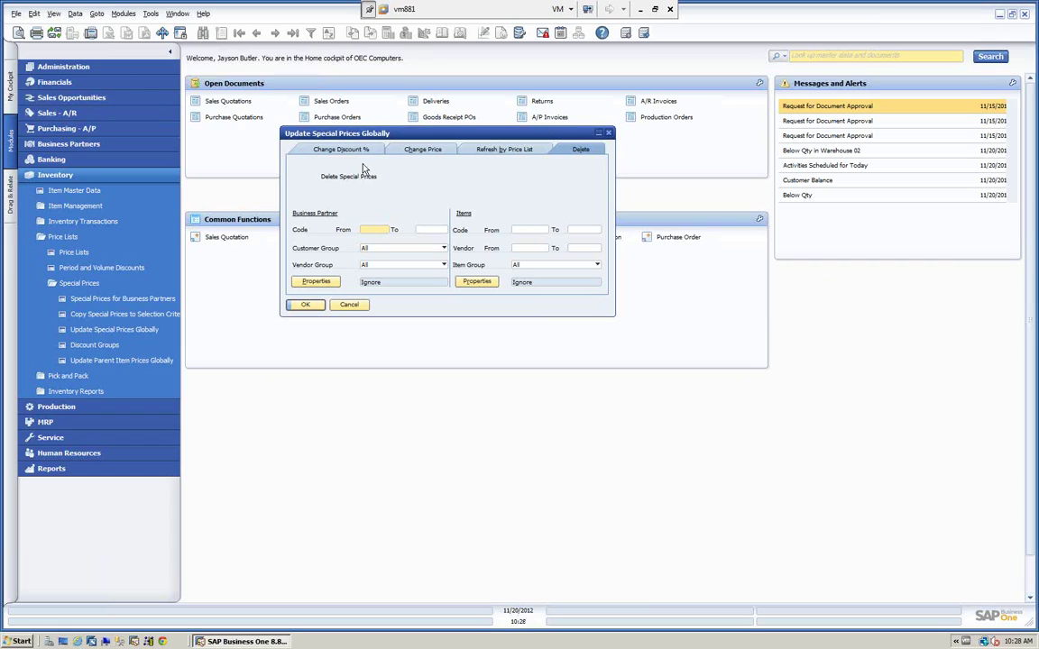
# Set the global Change Discount % value to 2 percent
pyautogui.click(343, 150)
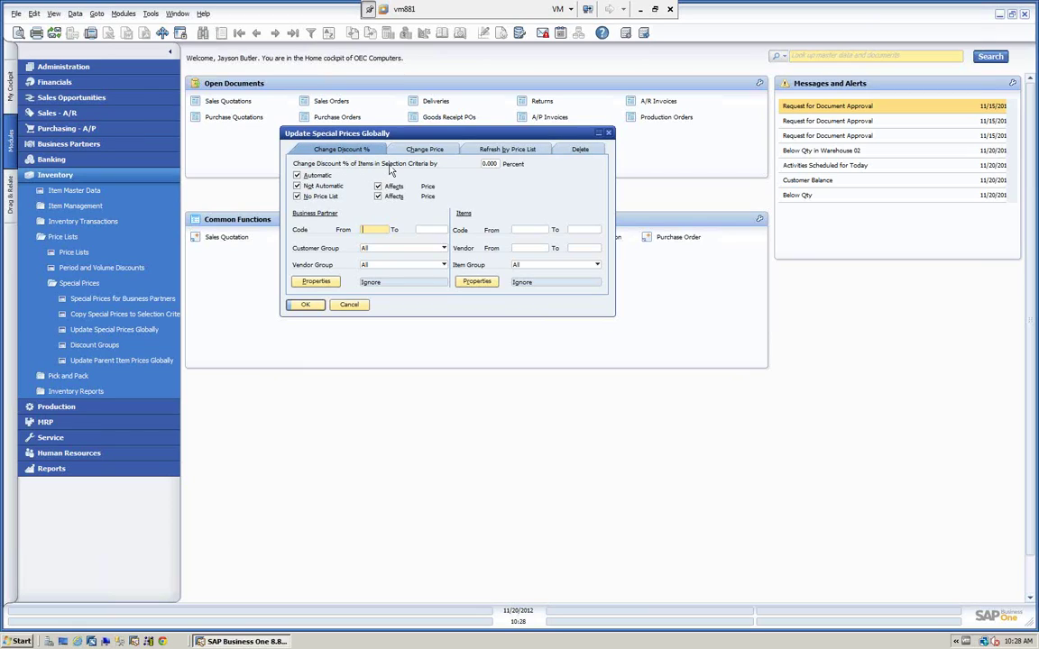
pyautogui.click(489, 165)
pyautogui.write('2')
# Review the period discounts for item A00002 in the Distributor Sales Price list, then close the discount windows
pyautogui.click(79, 268)
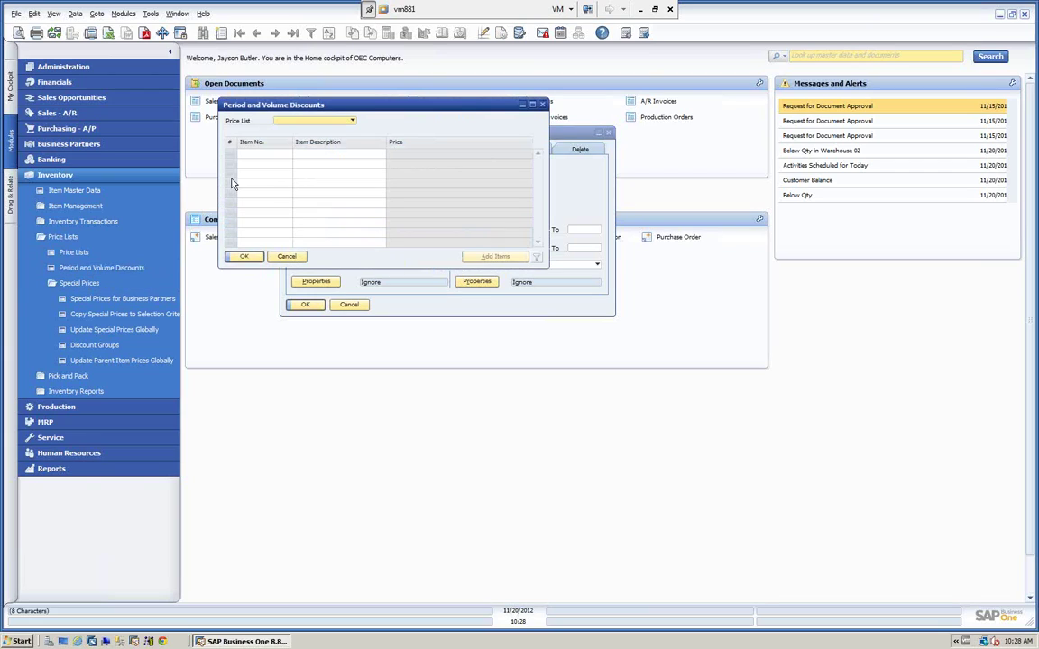
pyautogui.click(352, 121)
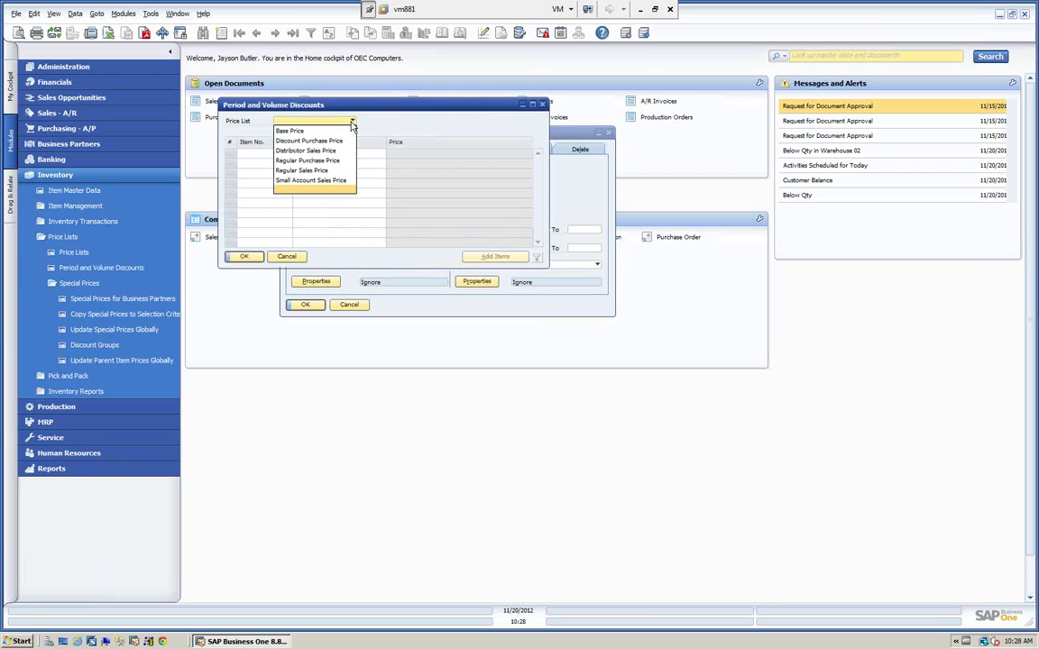
pyautogui.click(311, 151)
pyautogui.moveTo(343, 106); pyautogui.dragTo(749, 403)
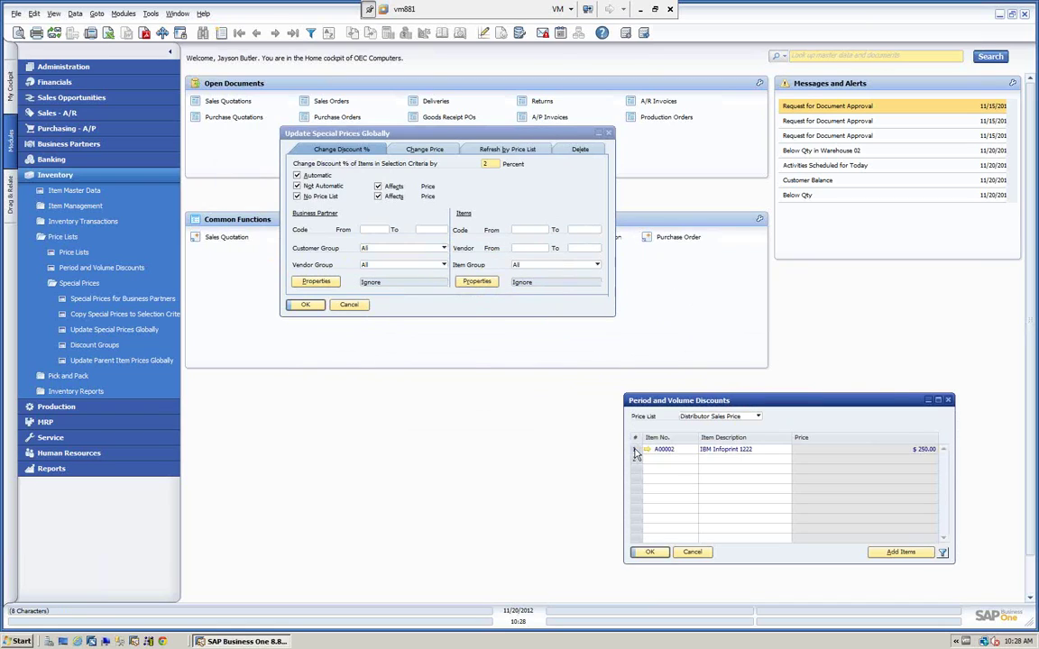
pyautogui.doubleClick(635, 448)
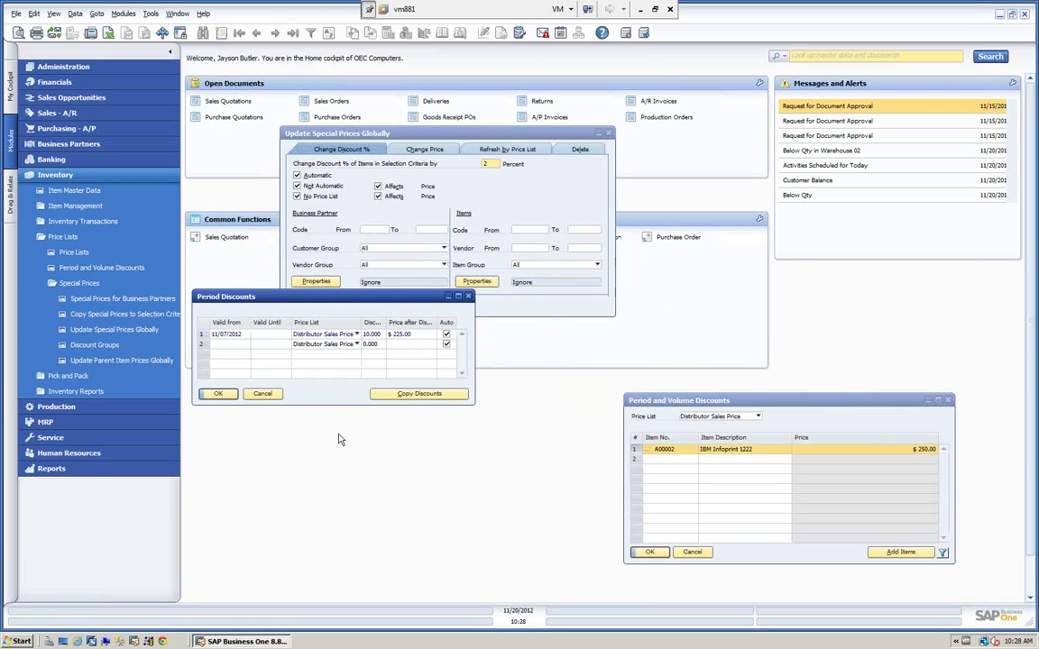
pyautogui.click(262, 393)
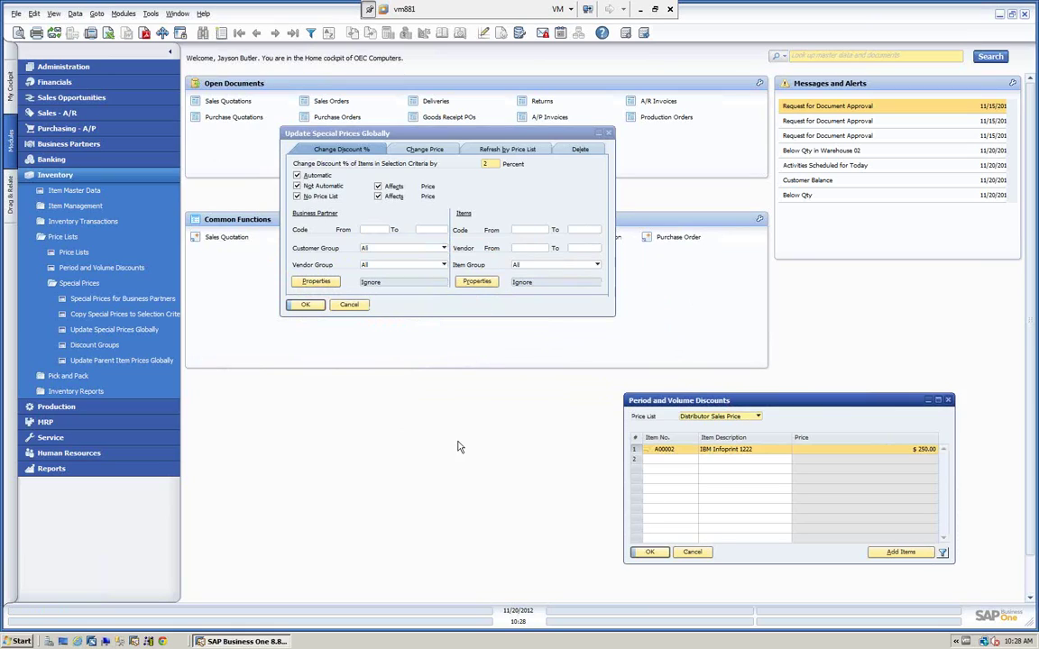
pyautogui.click(706, 553)
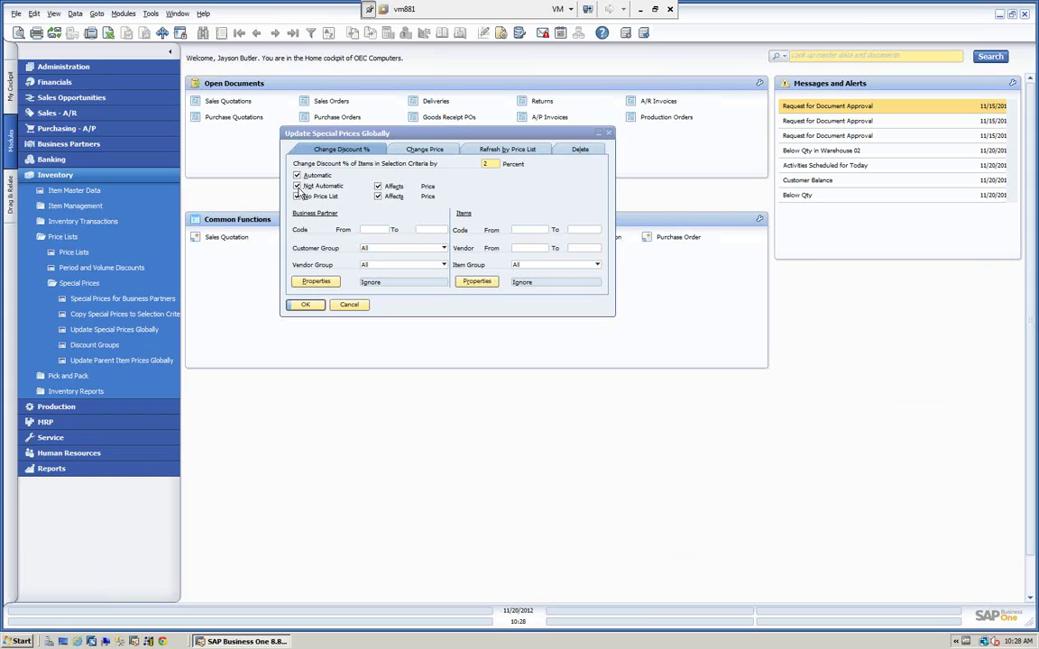
# Try switching the Automatic, Not Automatic and Affects Price options off and back on for the discount change
pyautogui.click(299, 177)
pyautogui.click(298, 176)
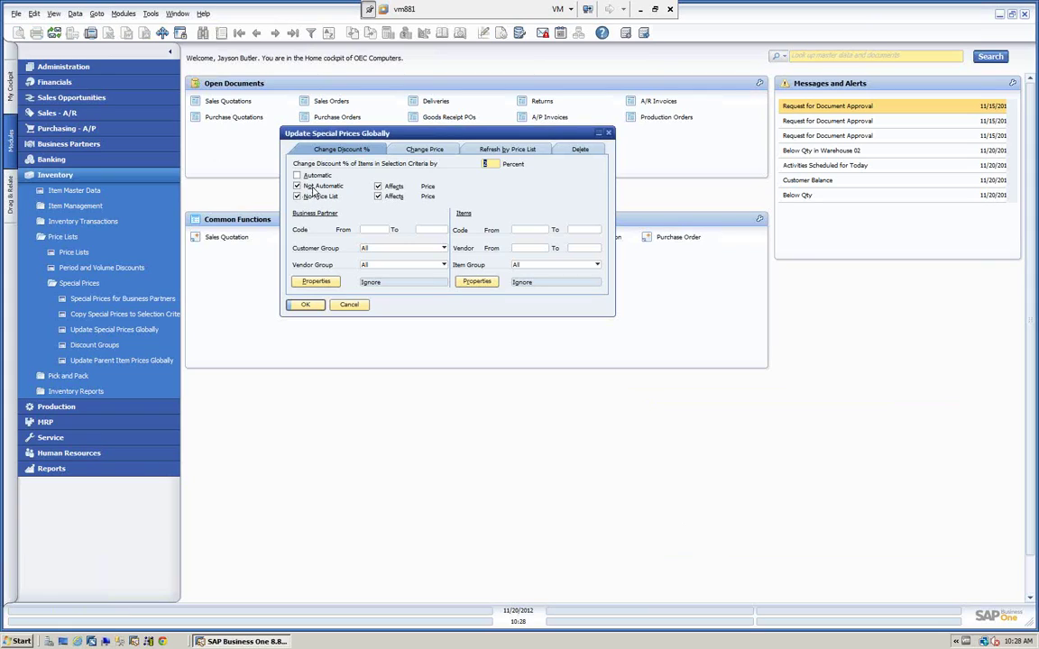
pyautogui.click(296, 186)
pyautogui.click(296, 186)
pyautogui.click(378, 186)
pyautogui.click(377, 197)
pyautogui.click(377, 186)
pyautogui.click(378, 197)
pyautogui.click(296, 175)
# Limit the business partner range of the global update to Earthshaker Corporation, for both the From and To codes
pyautogui.click(364, 229)
pyautogui.press('Tab')
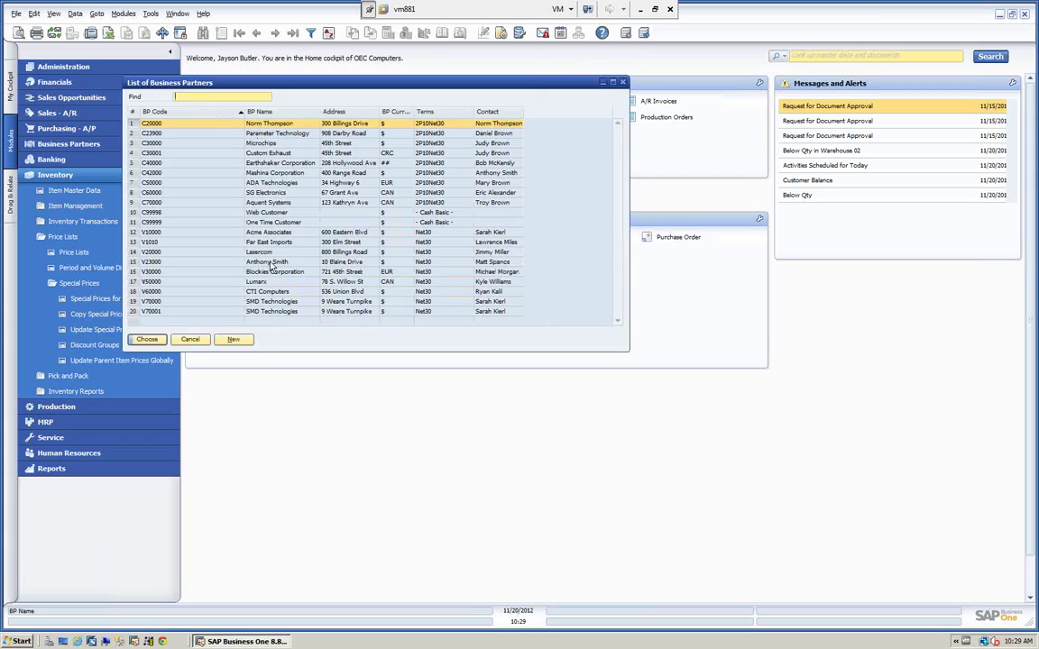
pyautogui.click(189, 339)
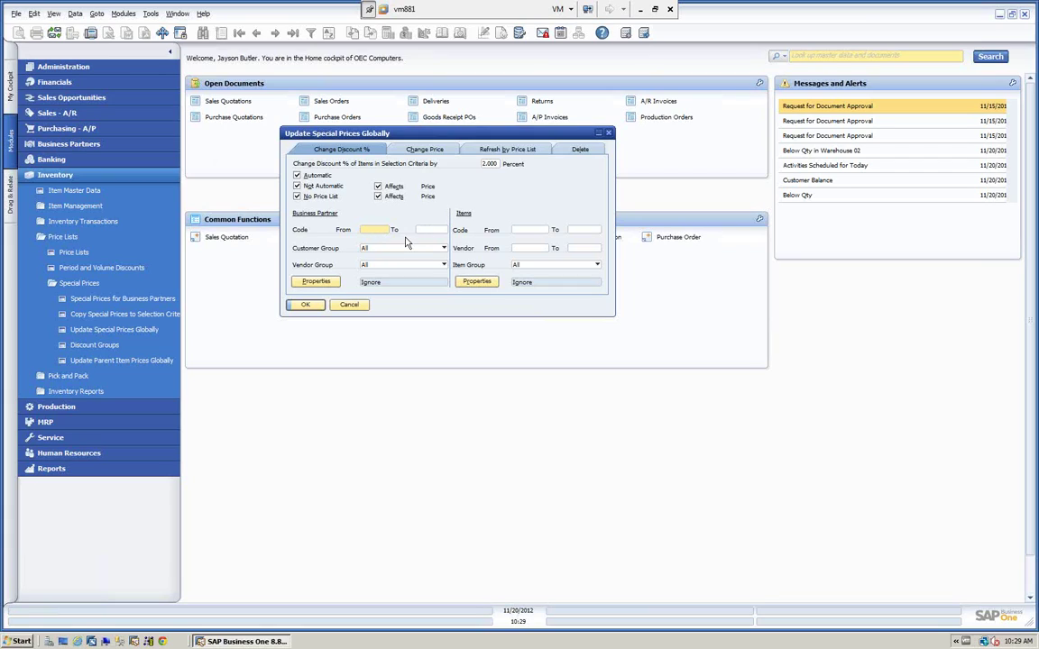
pyautogui.press('Tab')
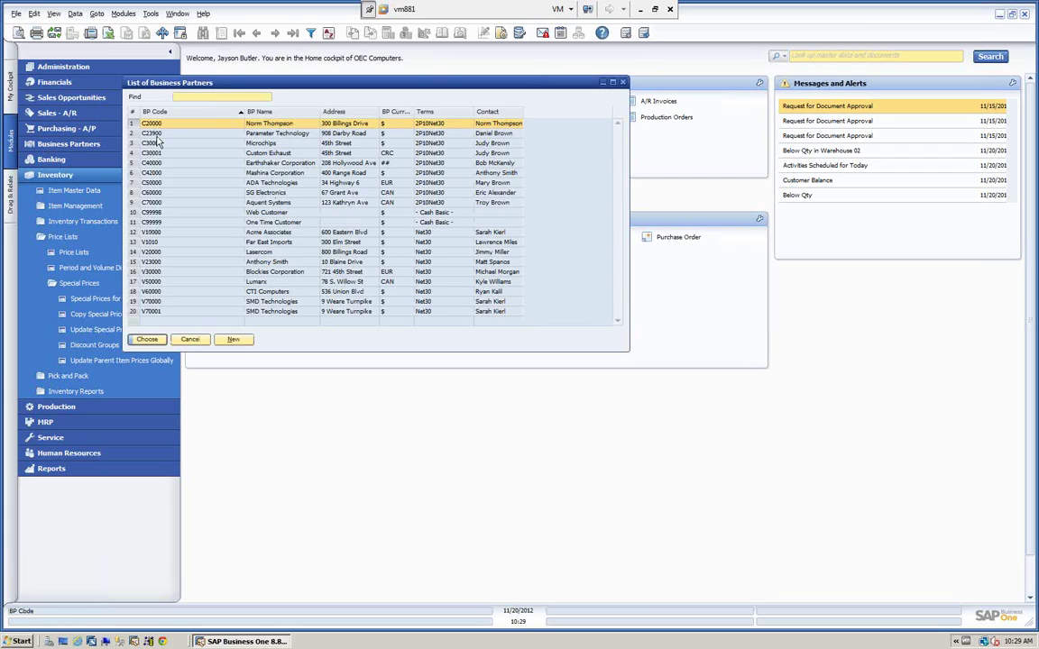
pyautogui.click(250, 163)
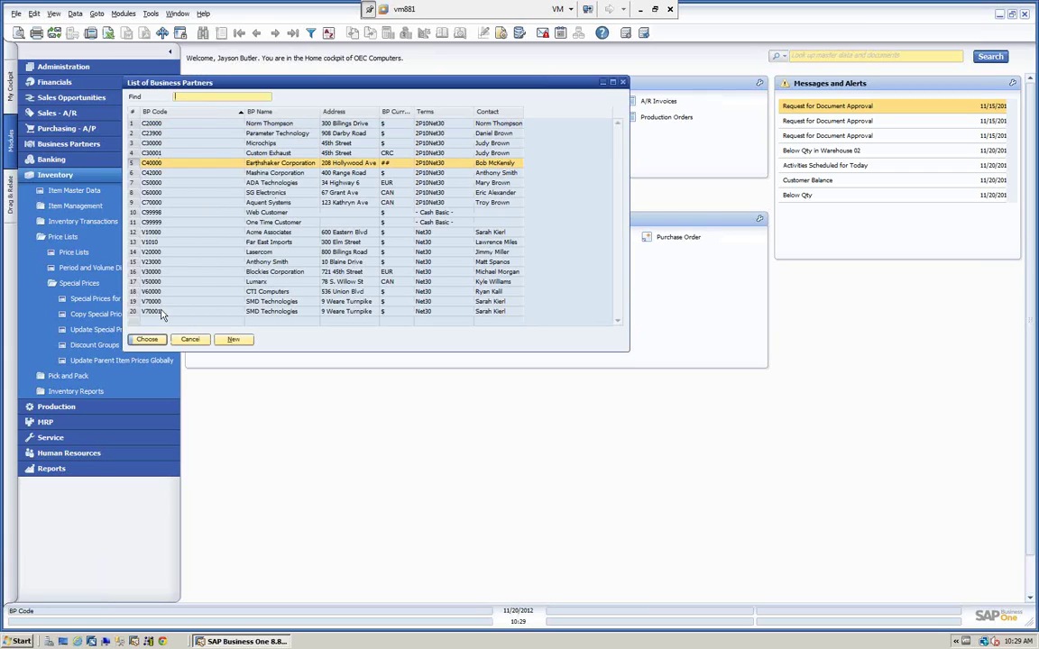
pyautogui.click(147, 339)
pyautogui.click(430, 230)
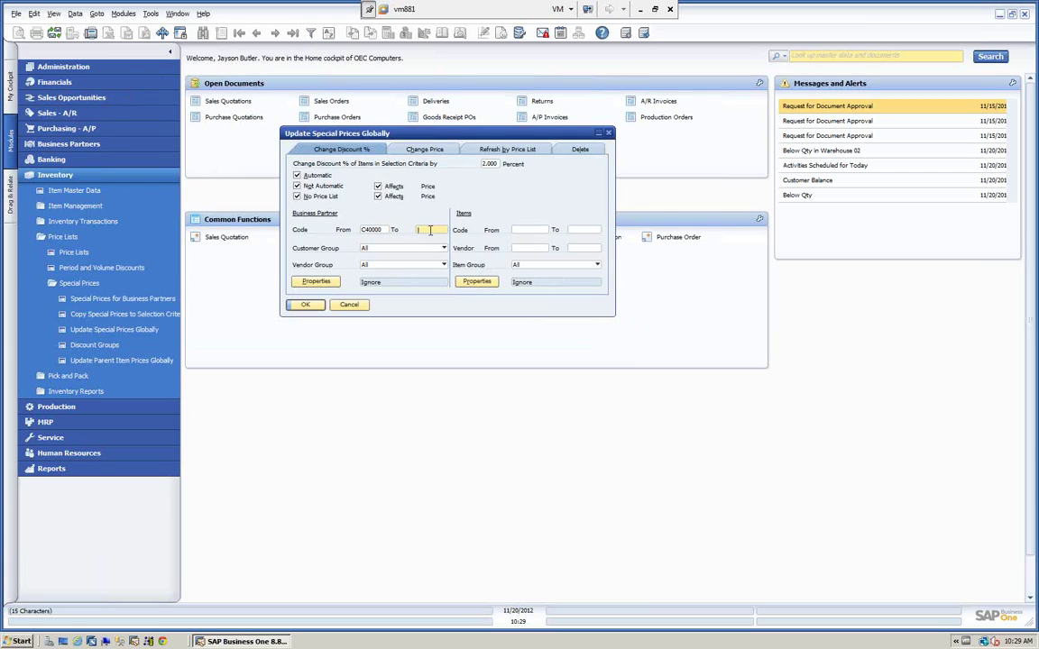
pyautogui.press('Tab')
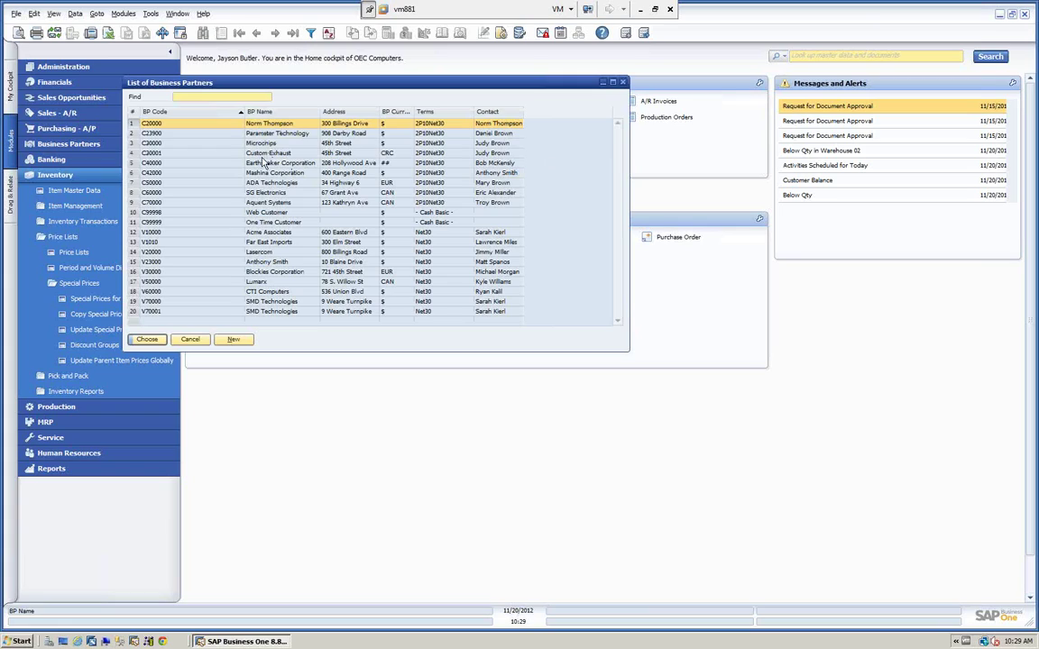
pyautogui.click(142, 163)
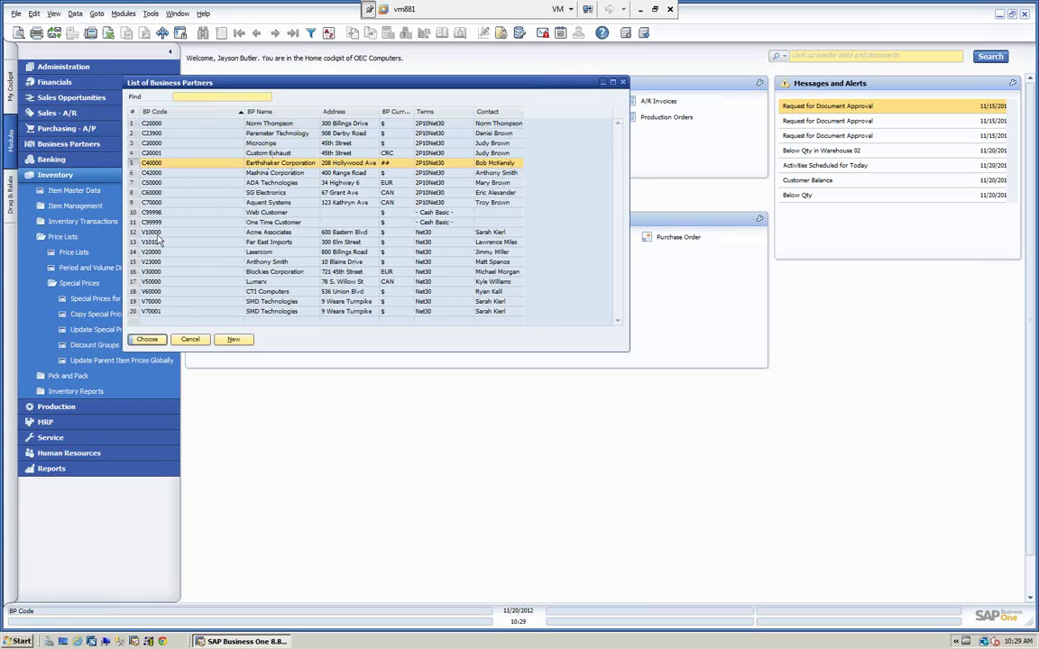
pyautogui.click(153, 342)
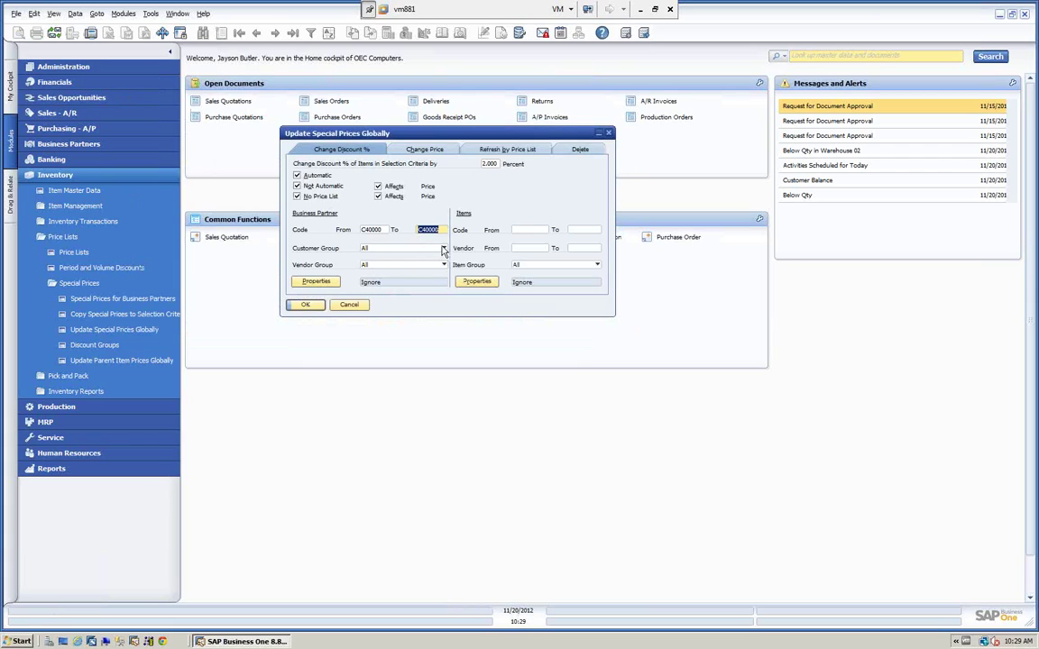
# Review the Customer Group, Vendor Group and Item Group choices of the global update, leaving each at All
pyautogui.click(443, 248)
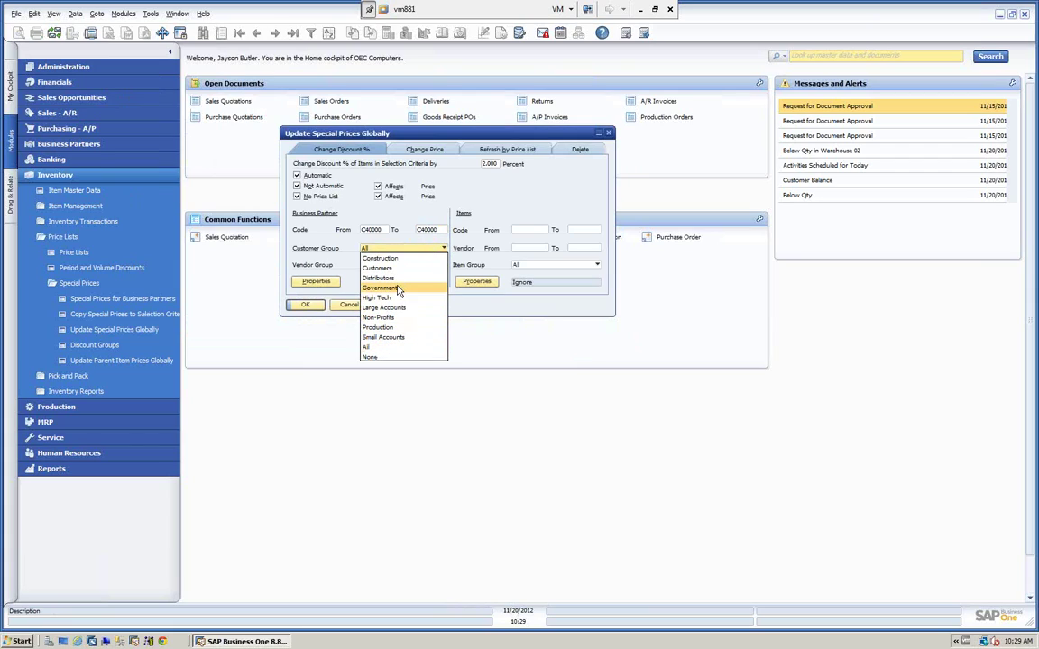
pyautogui.click(394, 265)
pyautogui.click(393, 265)
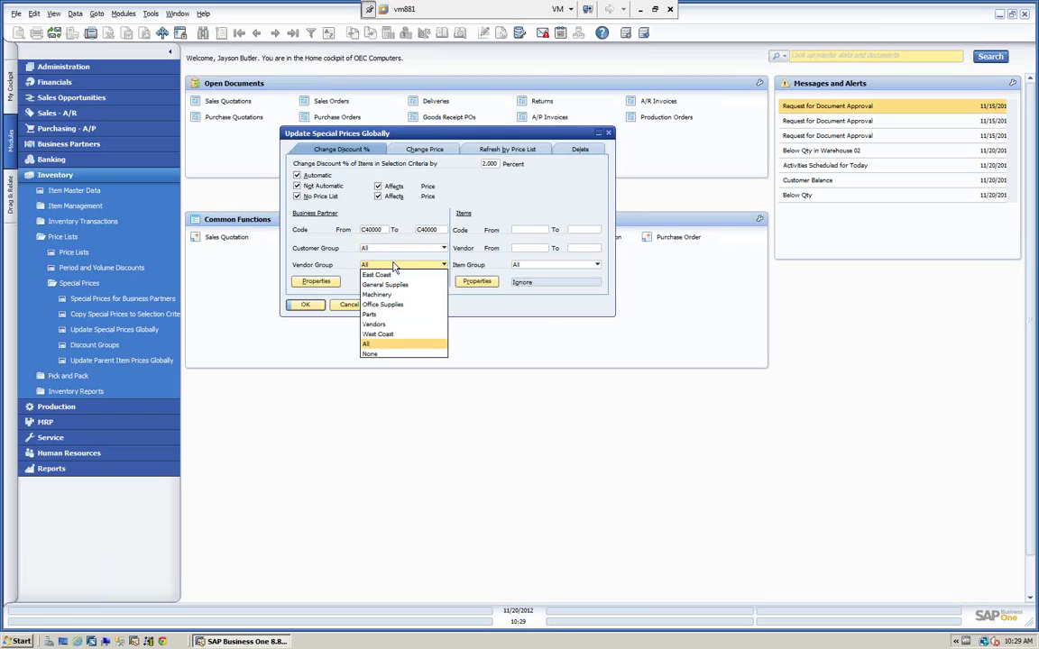
pyautogui.click(379, 344)
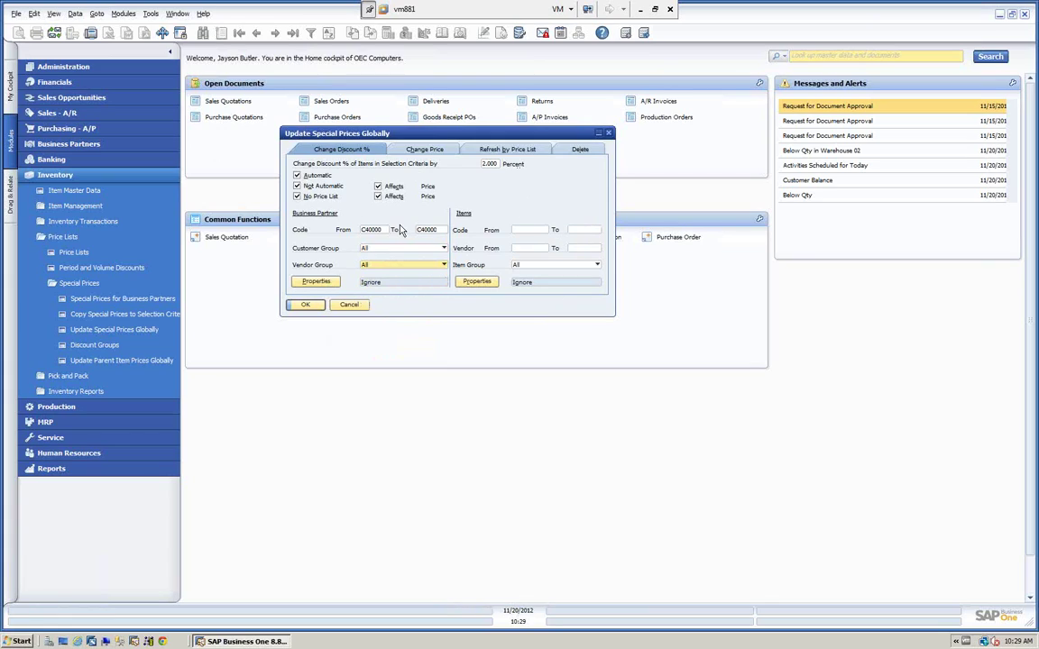
pyautogui.click(597, 265)
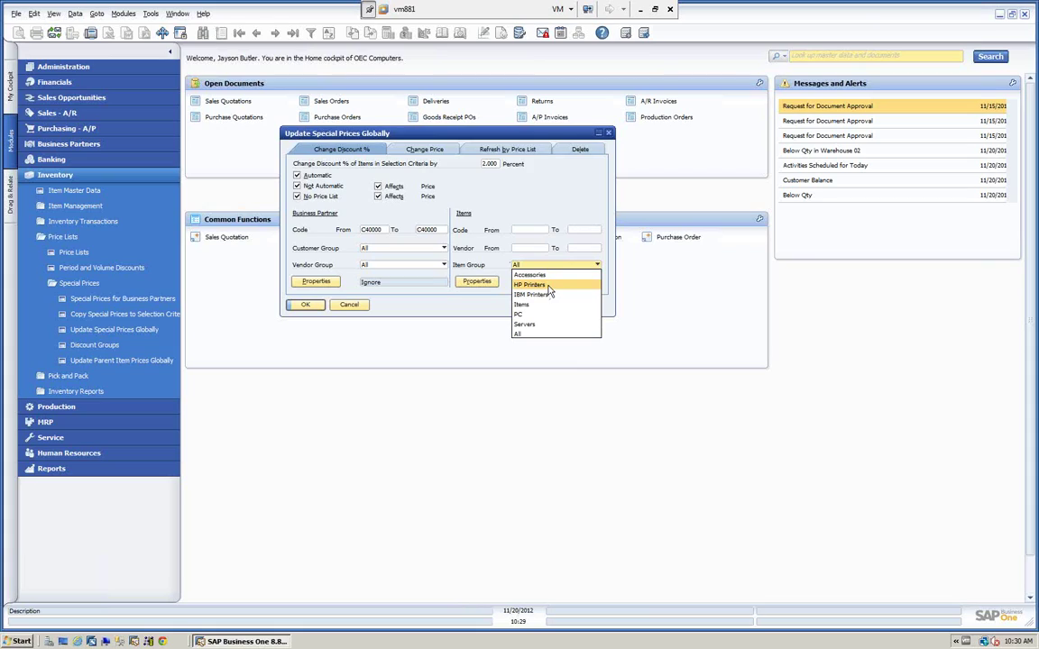
pyautogui.click(531, 202)
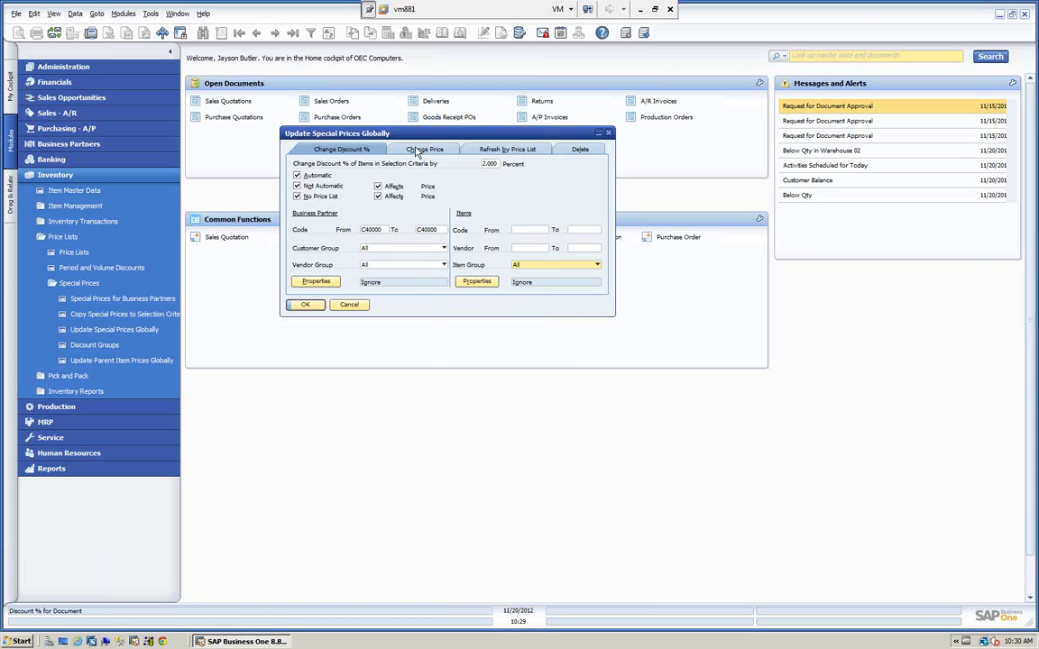
# Run the global special price update with the 2 percent discount change for the selected business partner
pyautogui.click(309, 306)
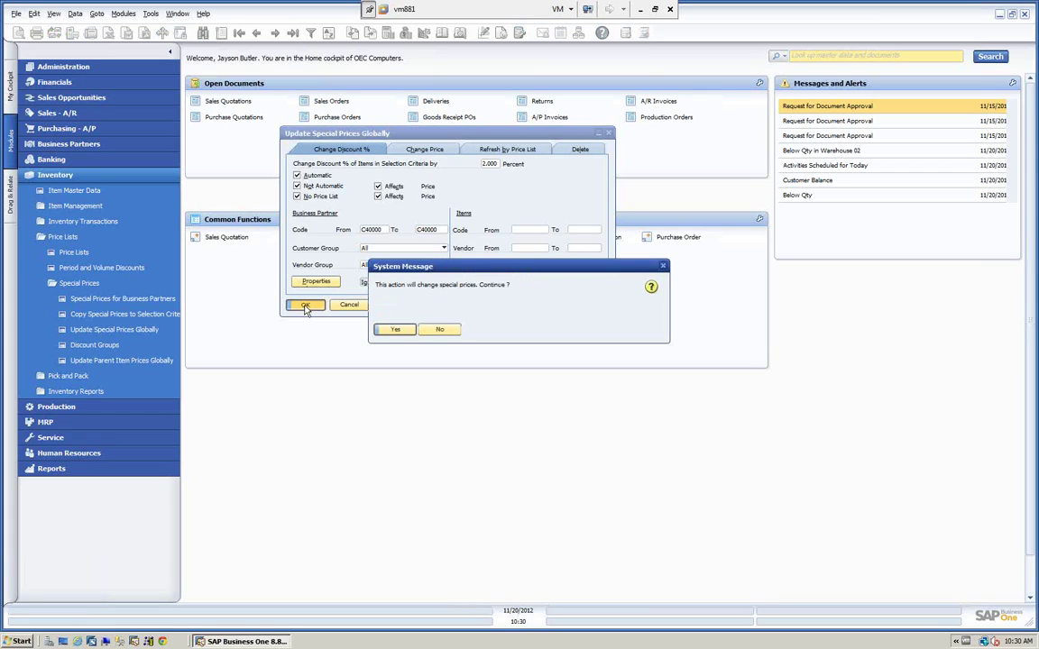
pyautogui.click(397, 330)
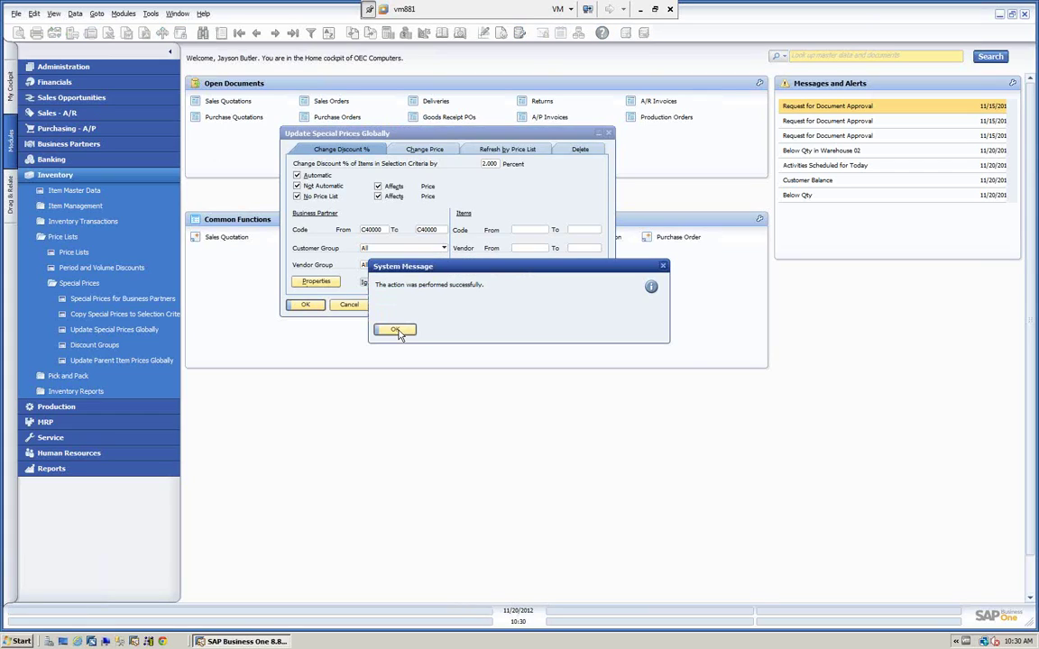
pyautogui.click(397, 330)
# Check Earthshaker Corporation's special prices for business partners beside the global update window, then close them
pyautogui.moveTo(456, 137); pyautogui.dragTo(775, 106)
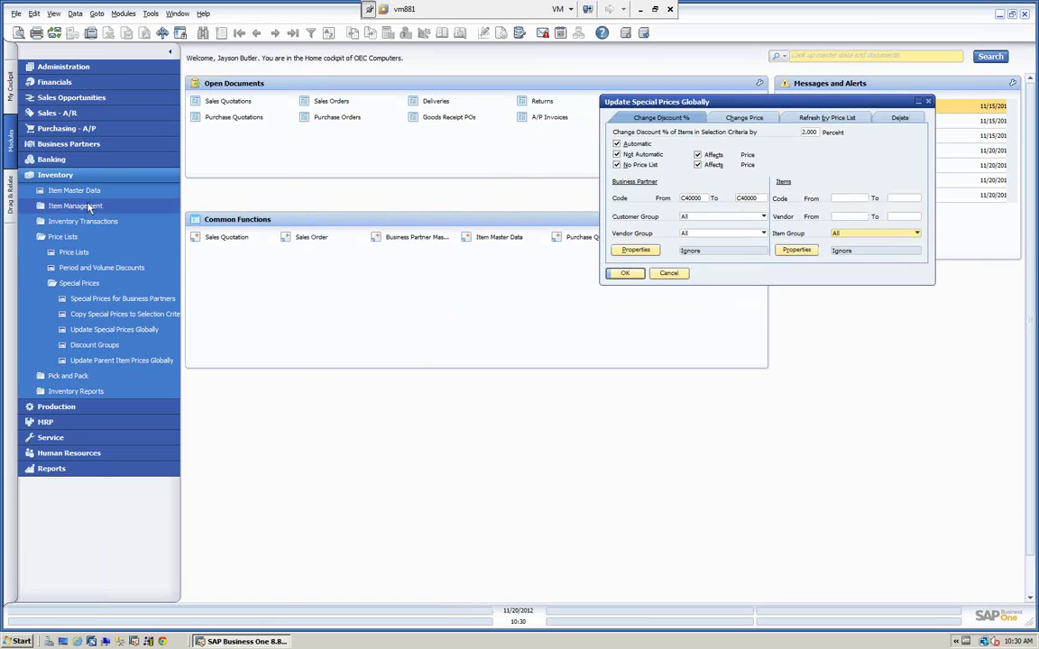
pyautogui.click(99, 299)
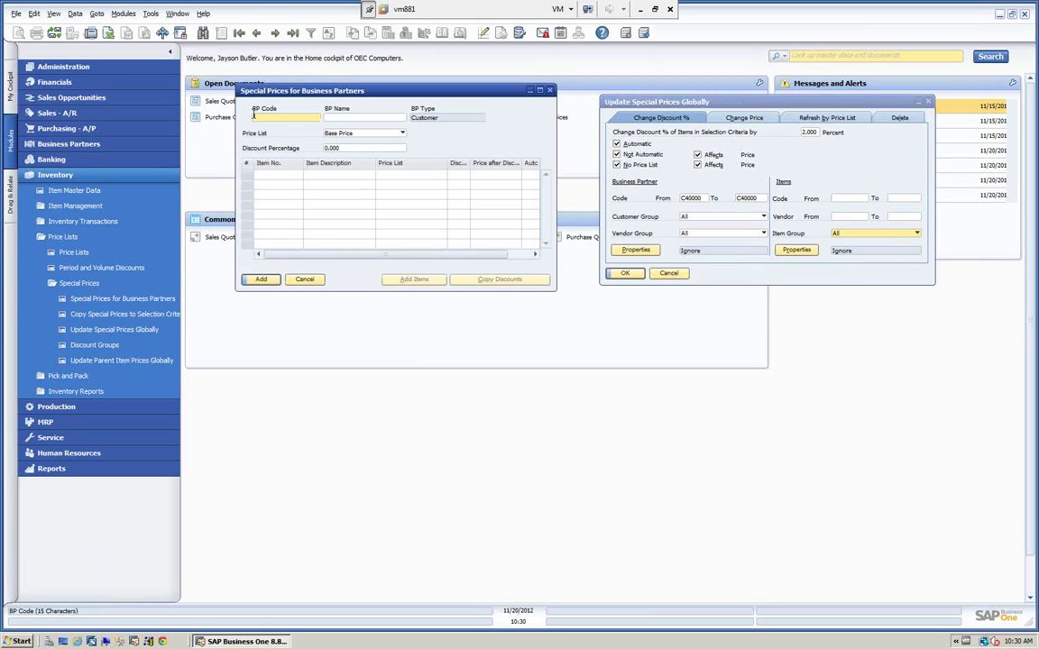
pyautogui.click(330, 115)
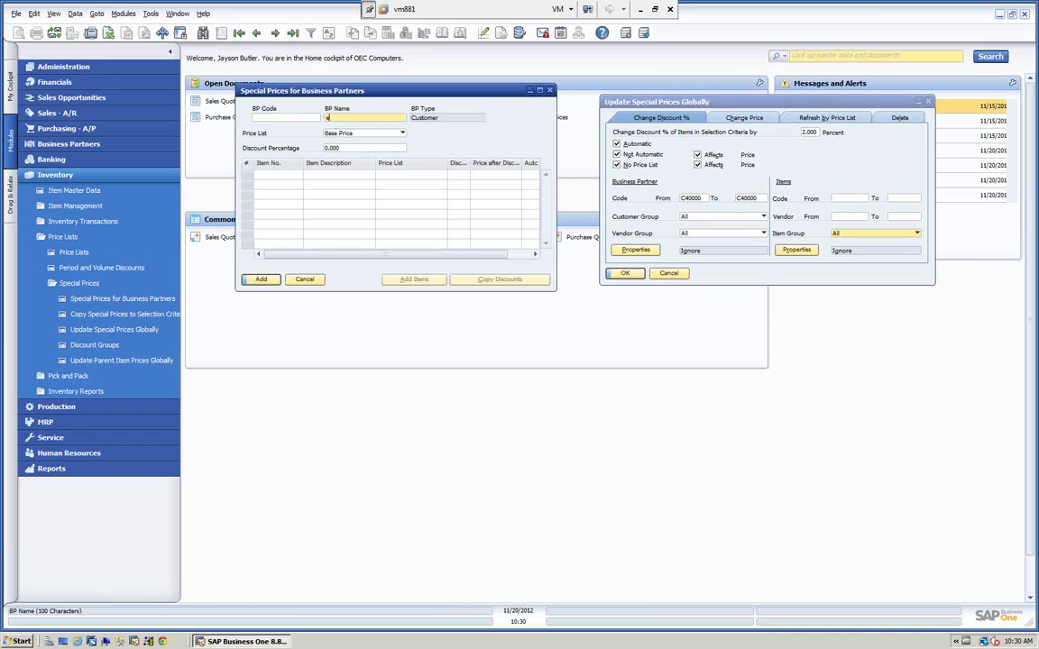
pyautogui.write('e')
pyautogui.press('Tab')
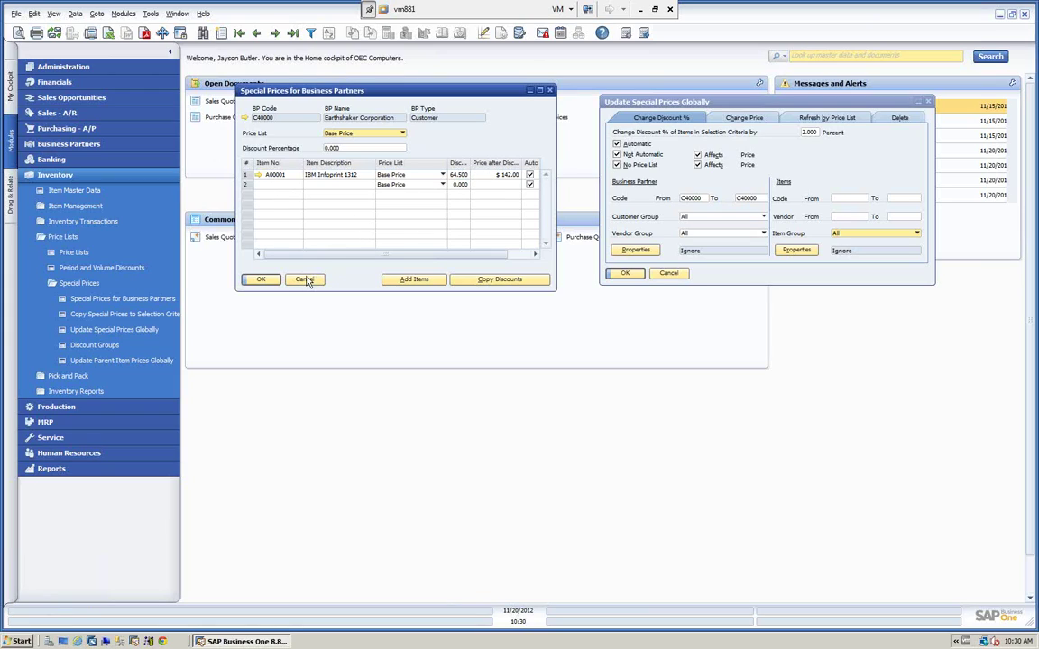
pyautogui.click(308, 281)
# Set the global discount change to -2 percent and run the update for Earthshaker Corporation's special prices
pyautogui.press('Tab')
pyautogui.write('-3')
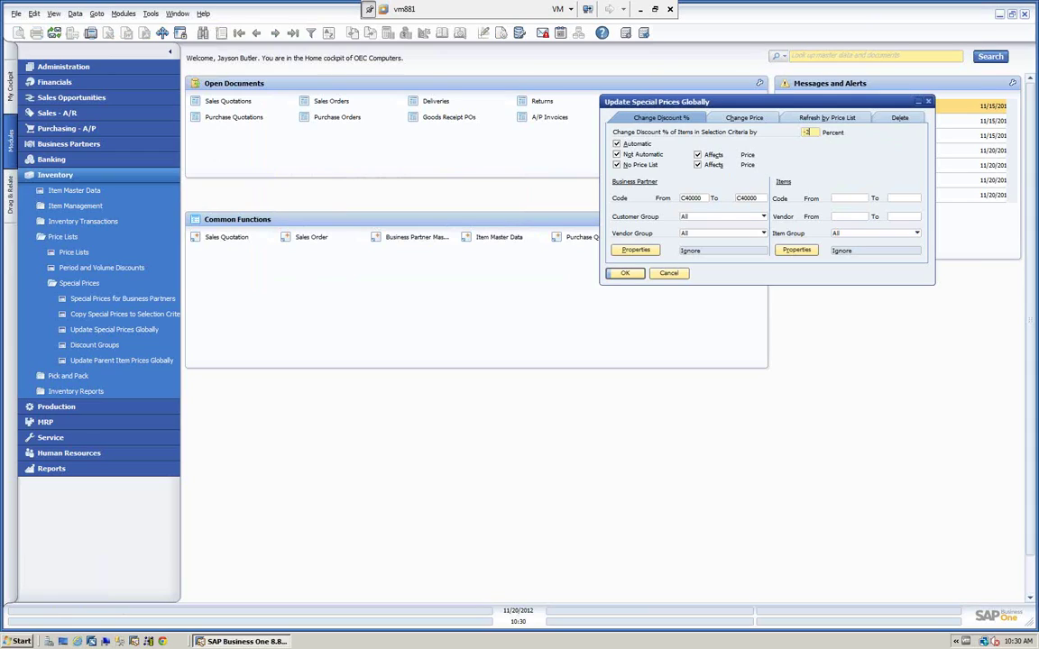
pyautogui.press('Tab')
pyautogui.click(626, 274)
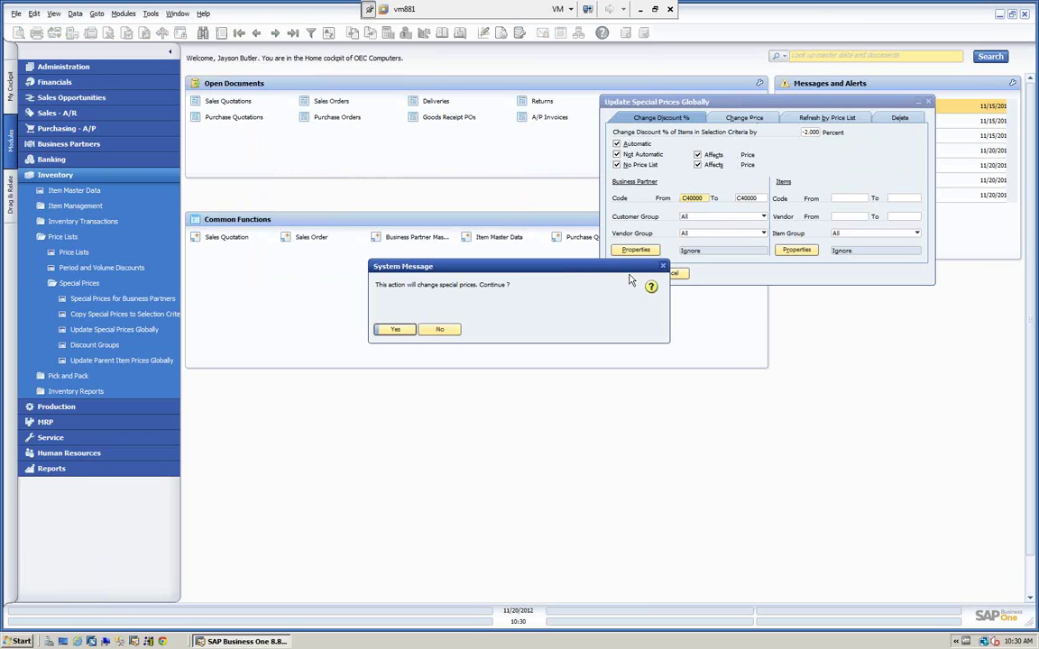
pyautogui.click(394, 329)
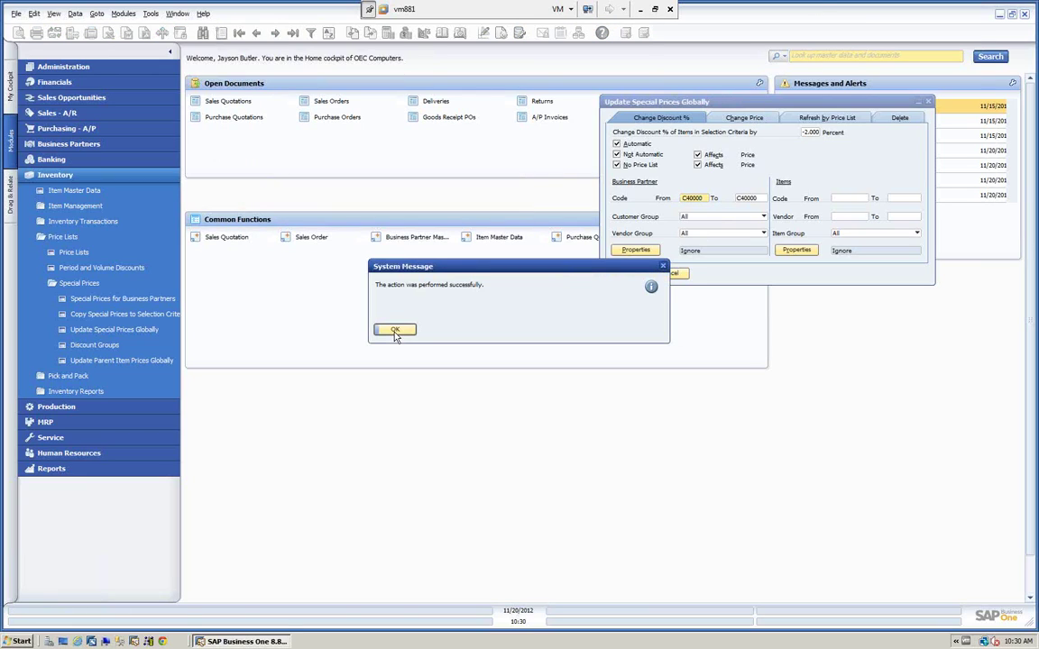
pyautogui.click(397, 330)
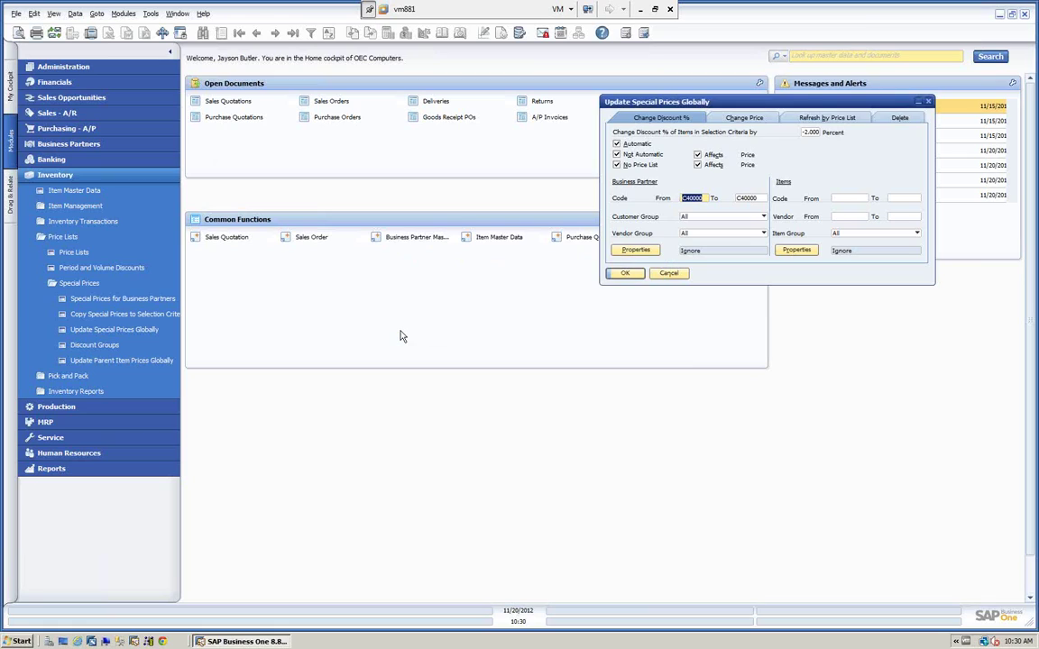
# Recheck the discount and price in Earthshaker Corporation's special prices, then close the window
pyautogui.click(102, 299)
pyautogui.click(336, 115)
pyautogui.press('Tab')
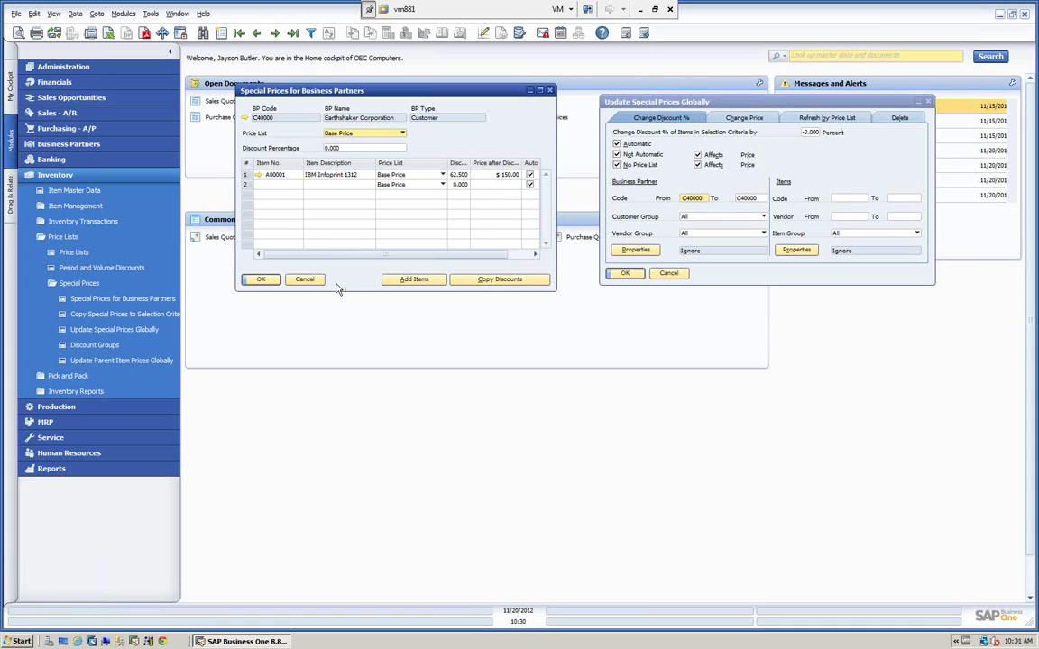
pyautogui.click(304, 279)
# View the Change Price criteria of the global special price update, then close the update without running it
pyautogui.click(757, 118)
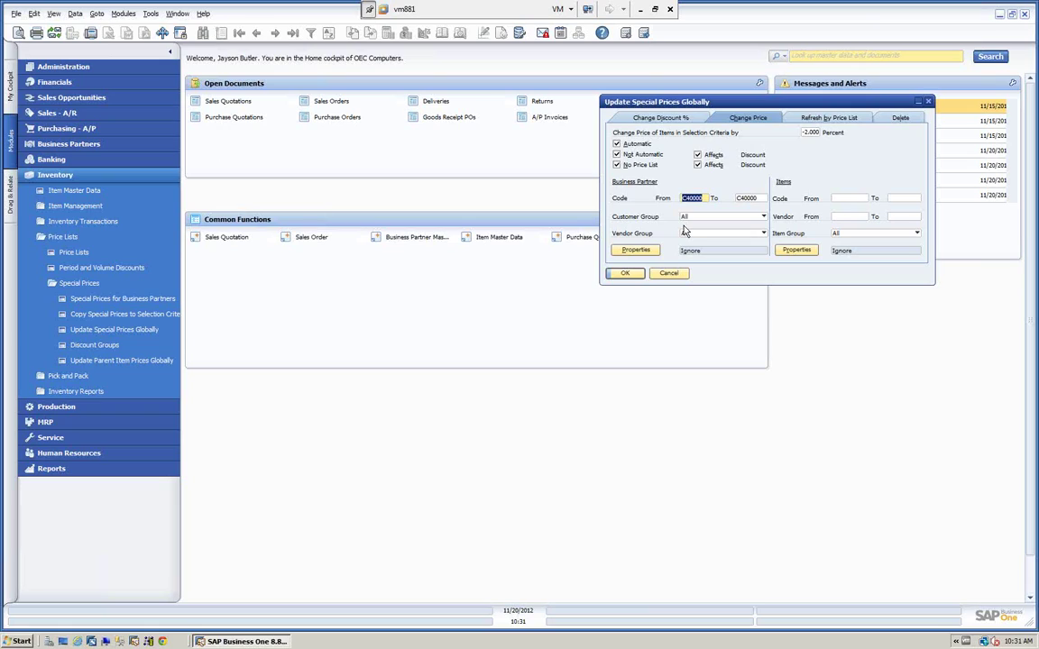
pyautogui.click(668, 274)
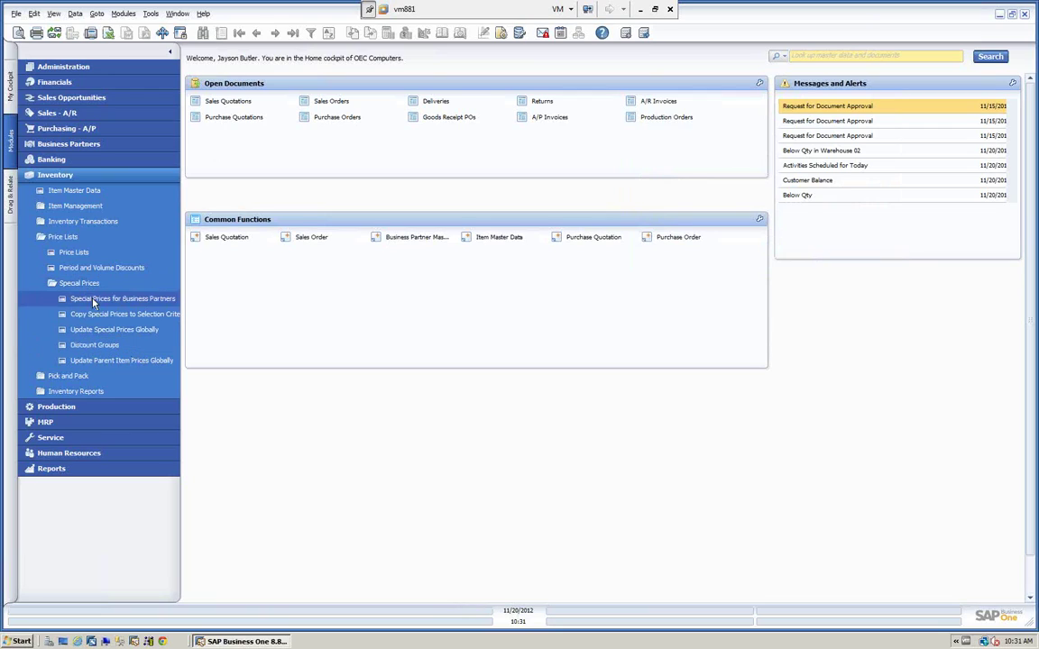
# Open Discount Groups and, beside it, the item master record of the first item, A00001
pyautogui.click(86, 348)
pyautogui.moveTo(424, 83); pyautogui.dragTo(802, 85)
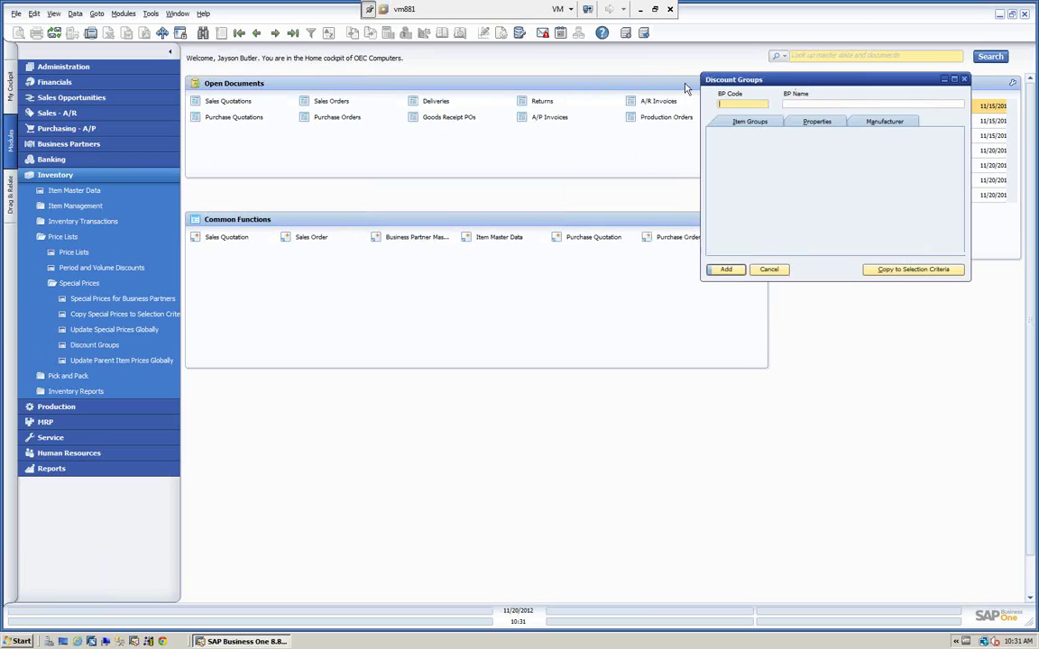
pyautogui.click(54, 190)
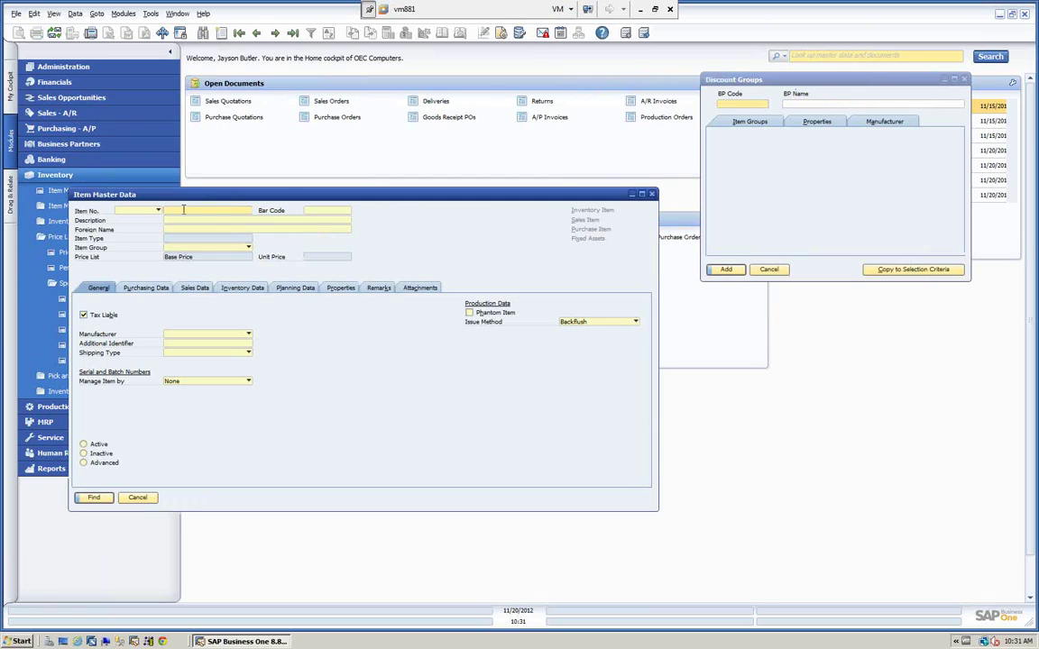
pyautogui.moveTo(209, 191); pyautogui.dragTo(202, 121)
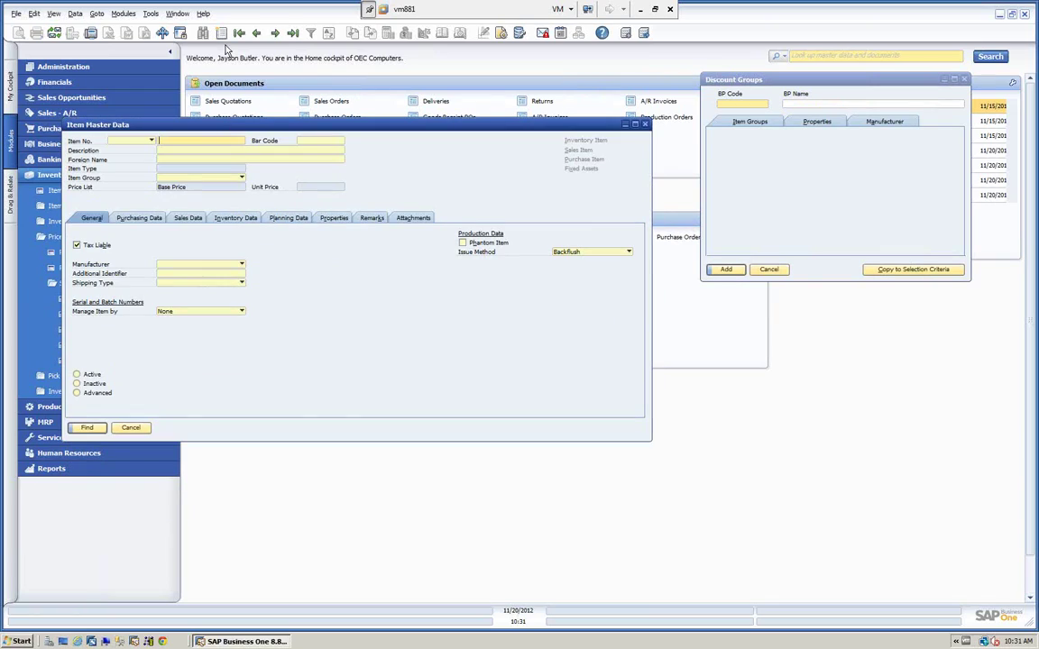
pyautogui.click(239, 32)
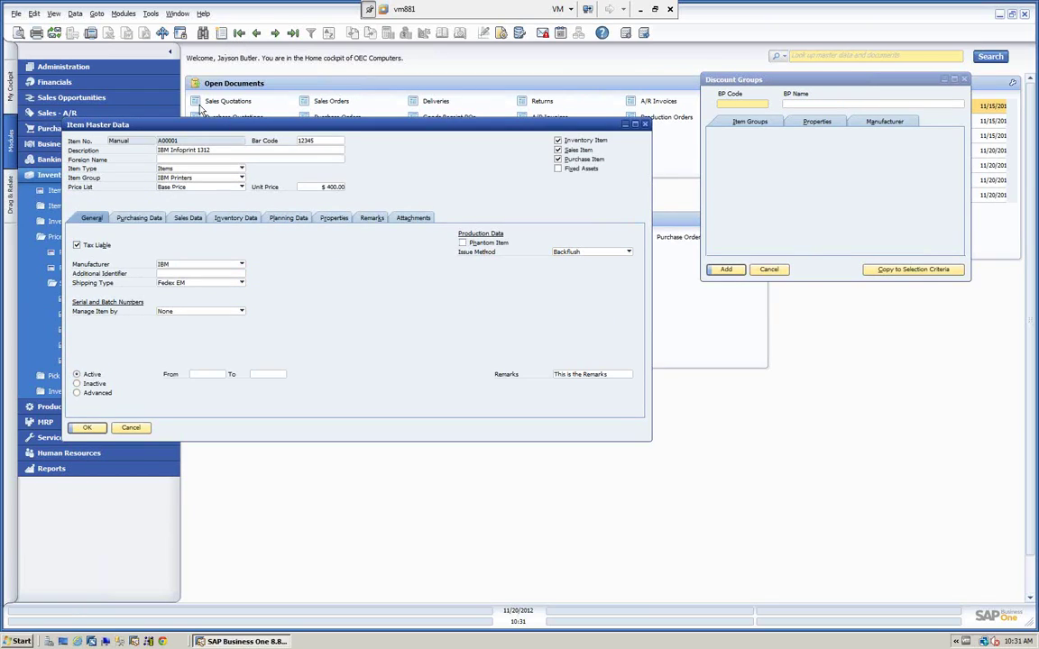
# Examine the item group, manufacturer and properties of item A00001, then return to its general data
pyautogui.click(221, 178)
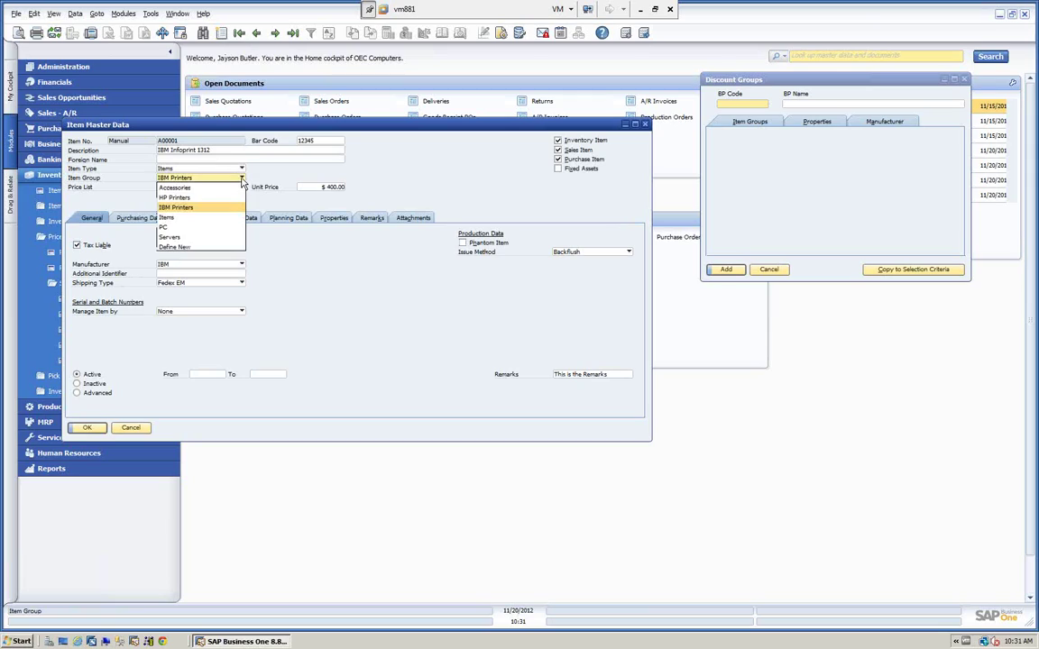
pyautogui.click(175, 208)
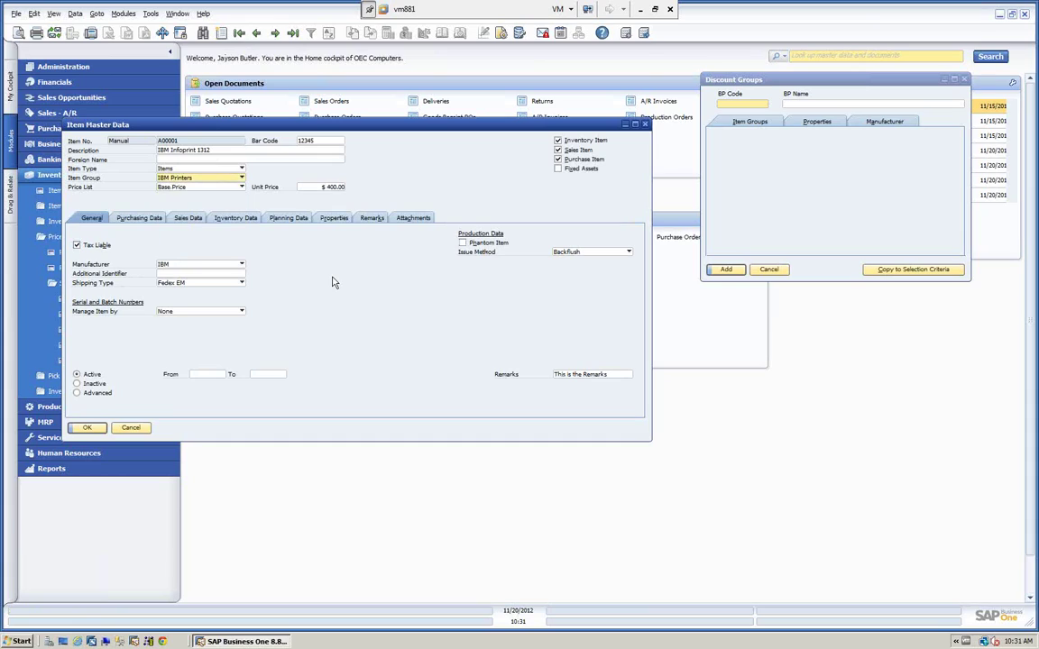
pyautogui.click(241, 265)
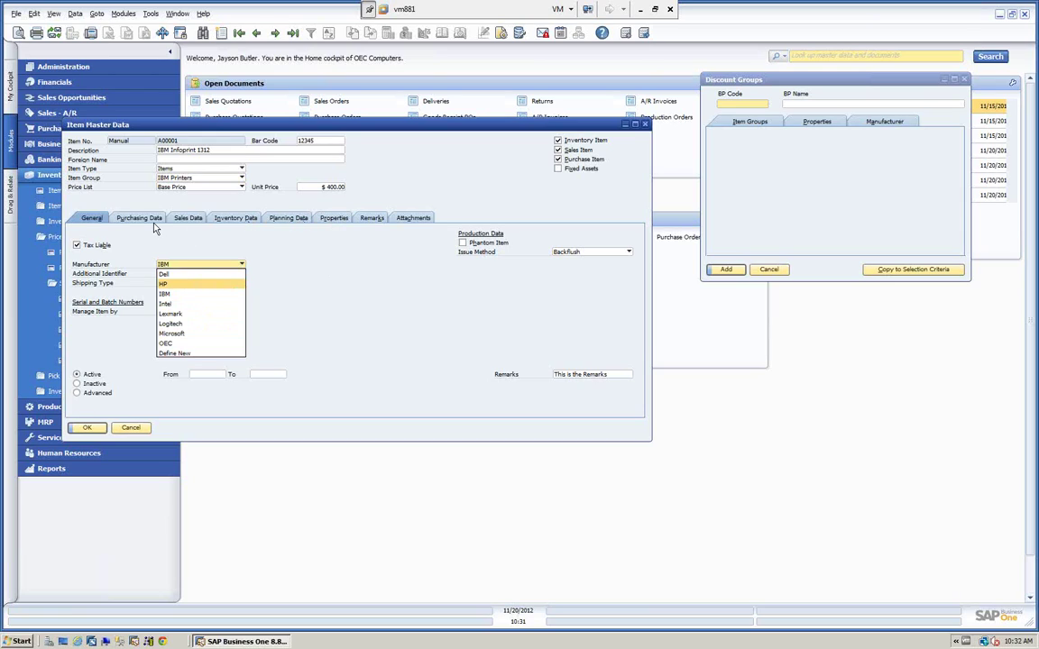
pyautogui.click(330, 225)
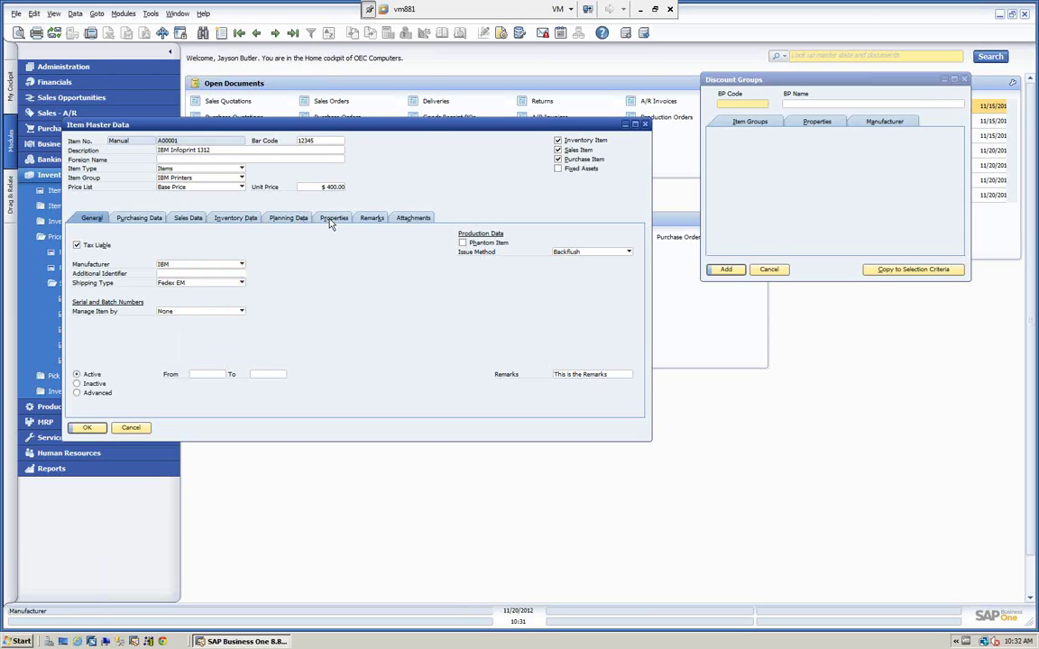
pyautogui.click(333, 218)
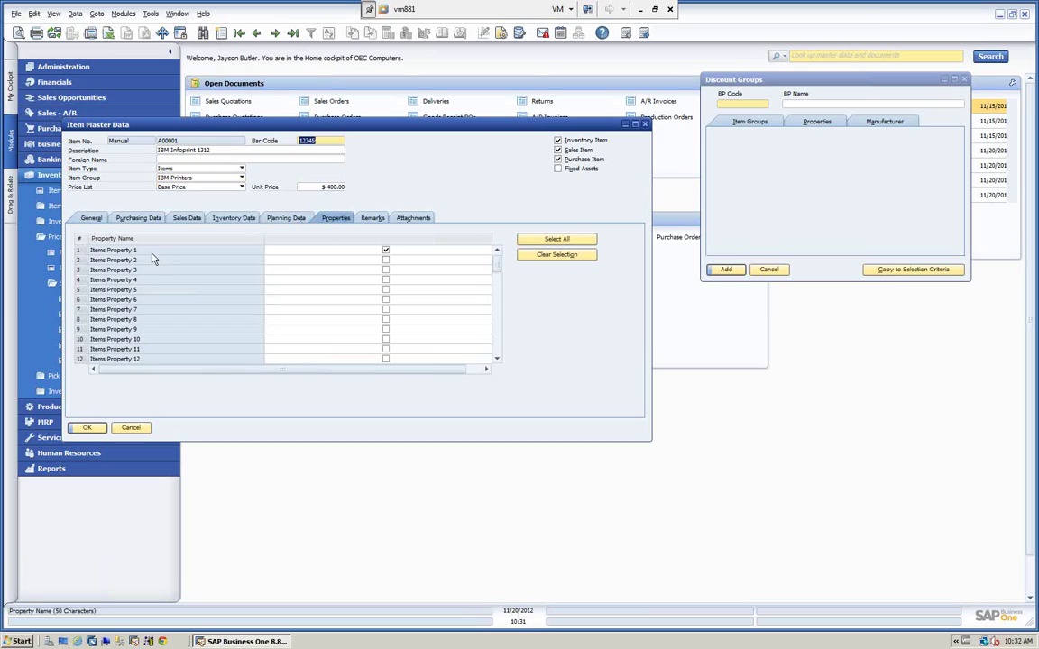
pyautogui.click(92, 218)
# Choose Earthshaker Corporation as the business partner in Discount Groups
pyautogui.click(752, 101)
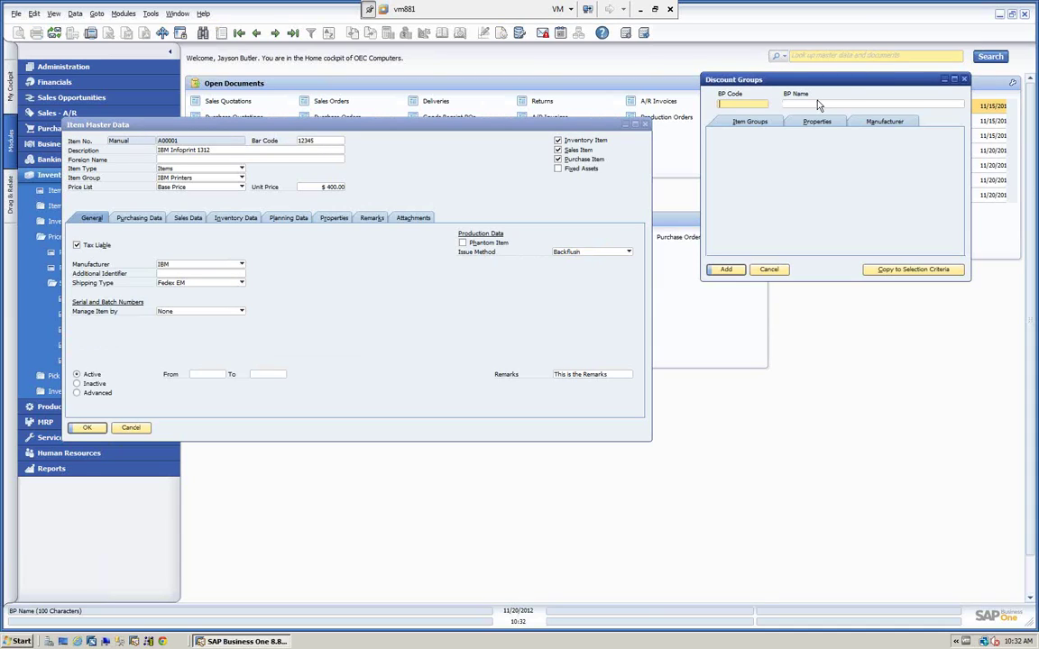
pyautogui.press('Tab')
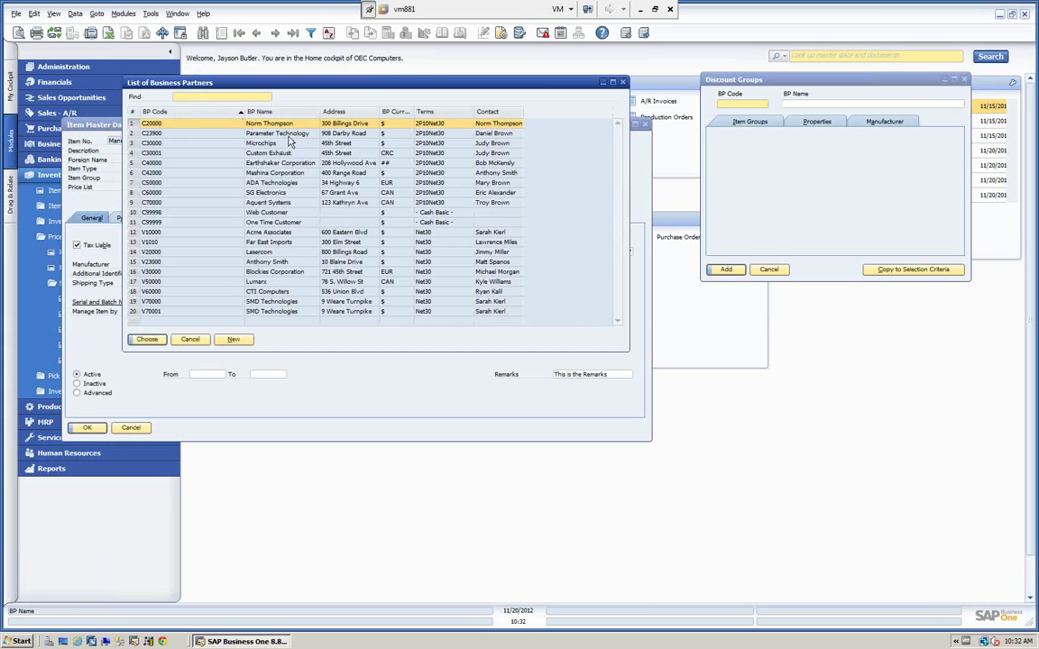
pyautogui.click(260, 163)
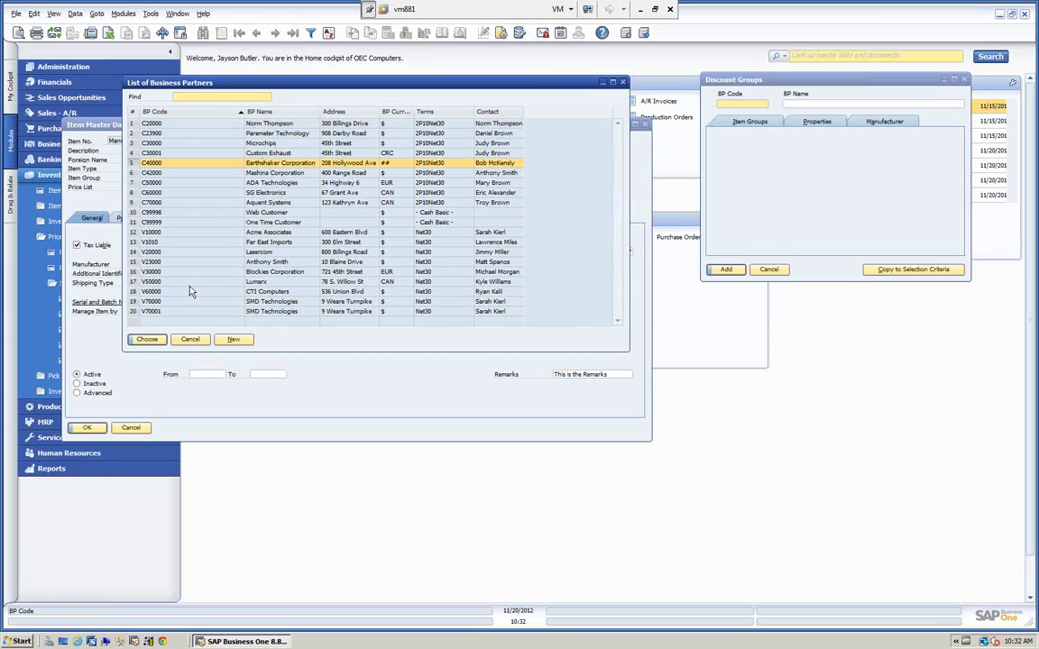
pyautogui.click(146, 339)
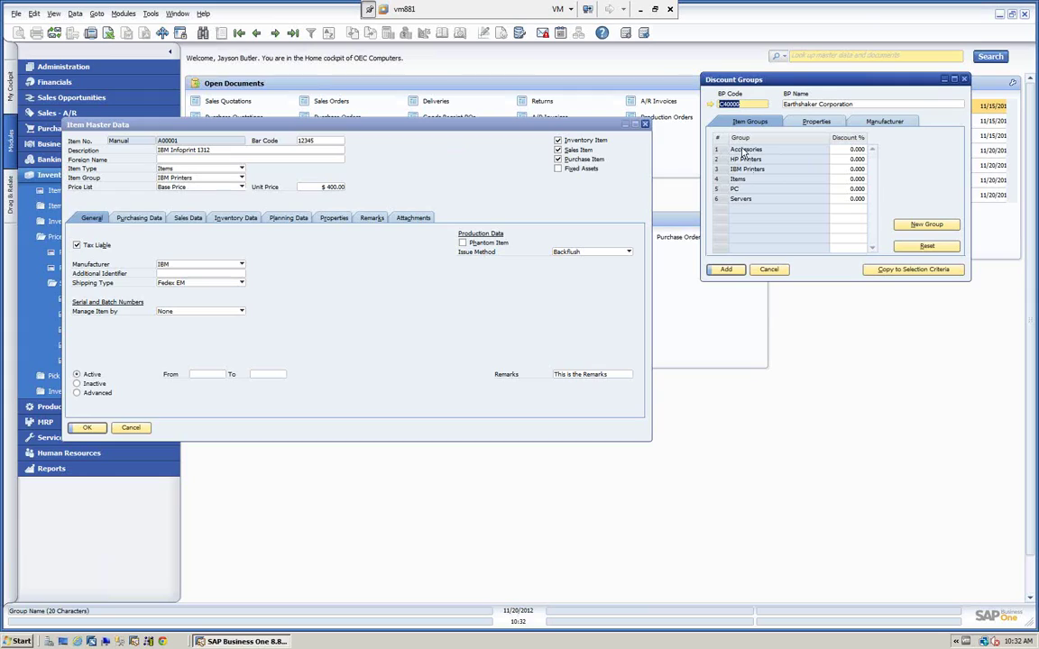
# Compare the item group and property discounts in Discount Groups with the item group and properties of item A00001
pyautogui.click(853, 150)
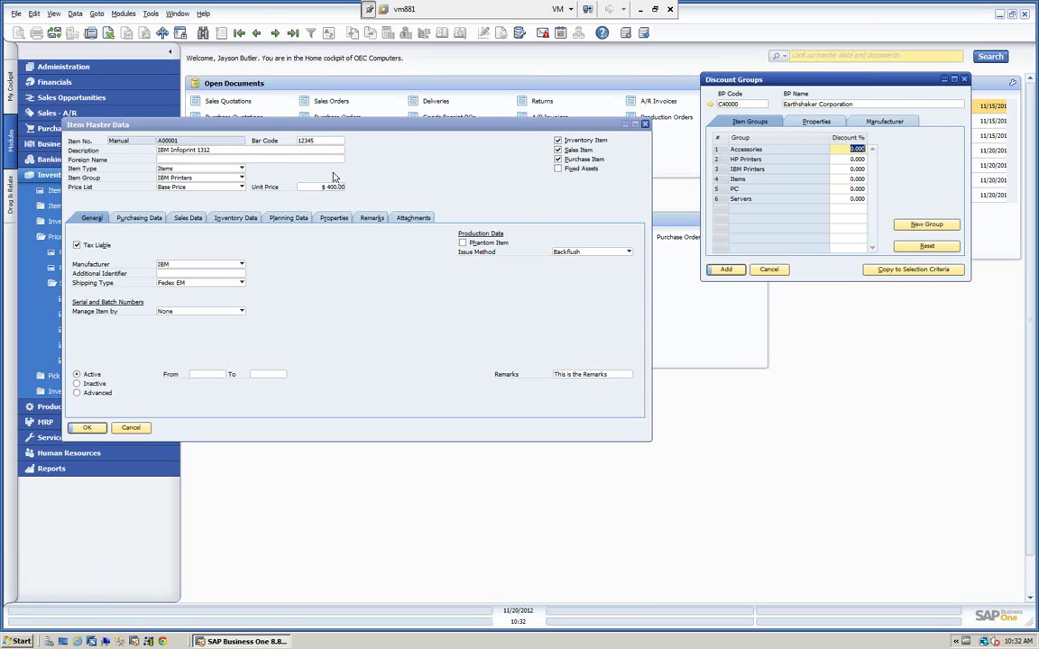
pyautogui.click(241, 178)
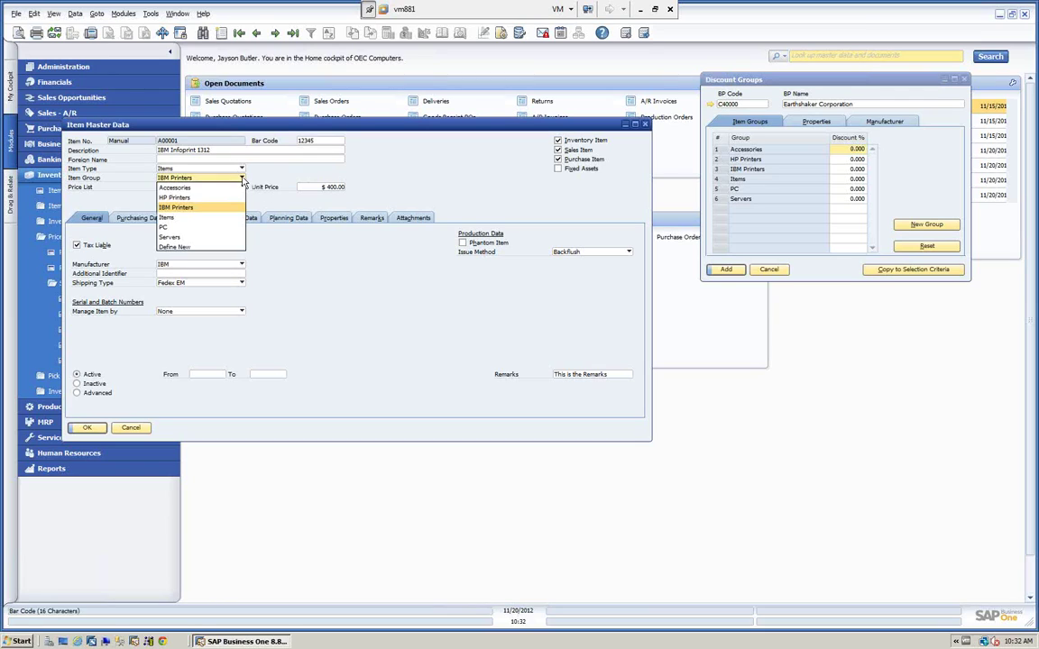
pyautogui.click(816, 121)
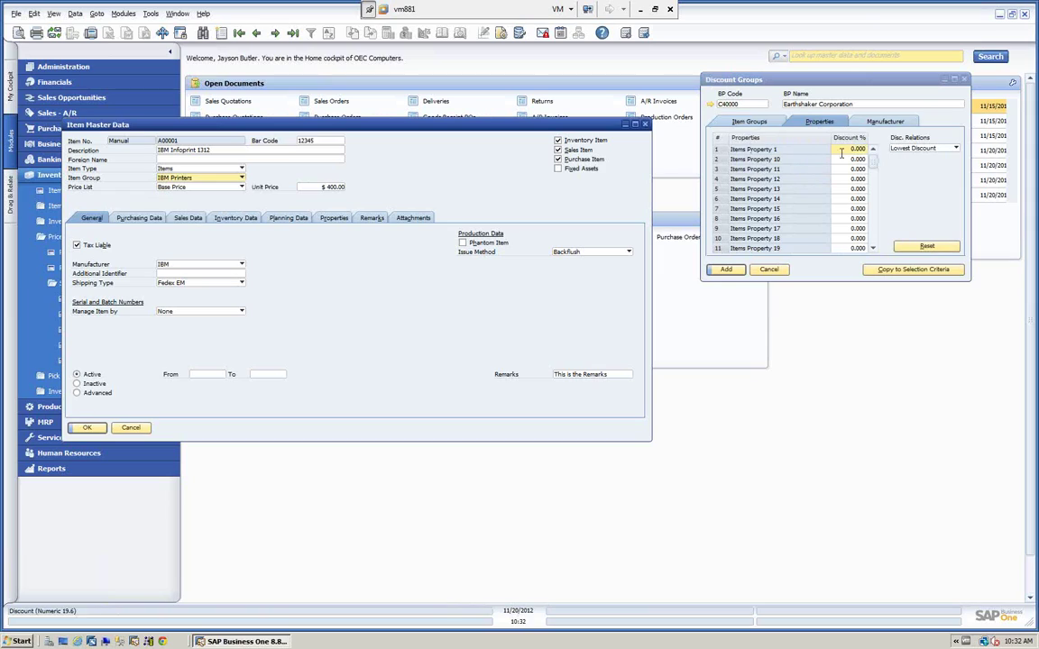
pyautogui.click(333, 217)
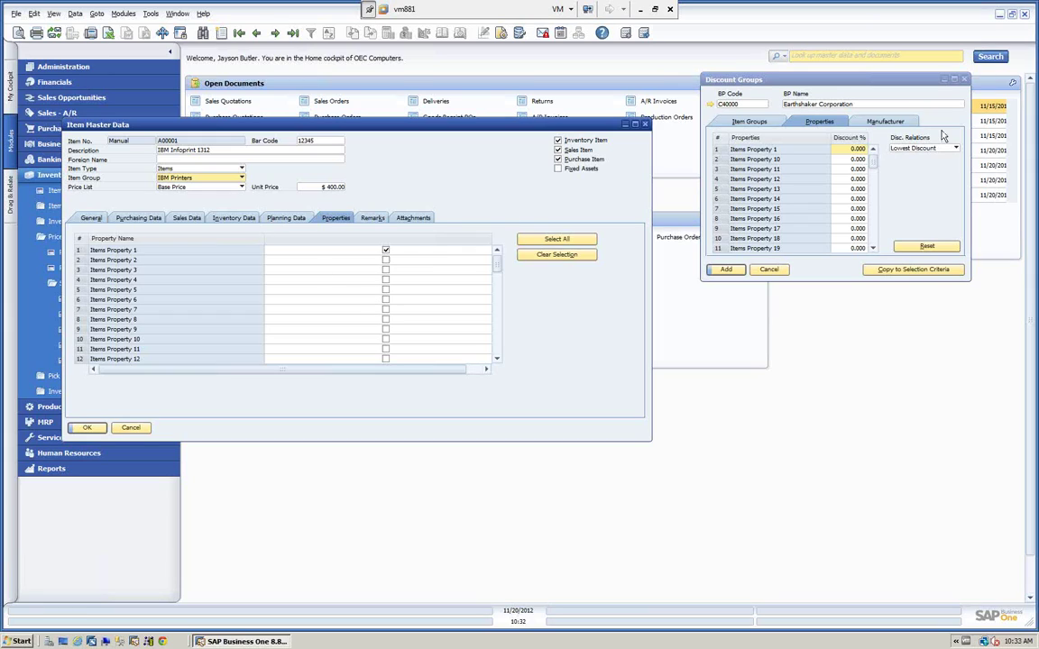
# Compare the manufacturer discounts in Discount Groups with item A00001's manufacturer and its available choices, and close the item record
pyautogui.click(867, 121)
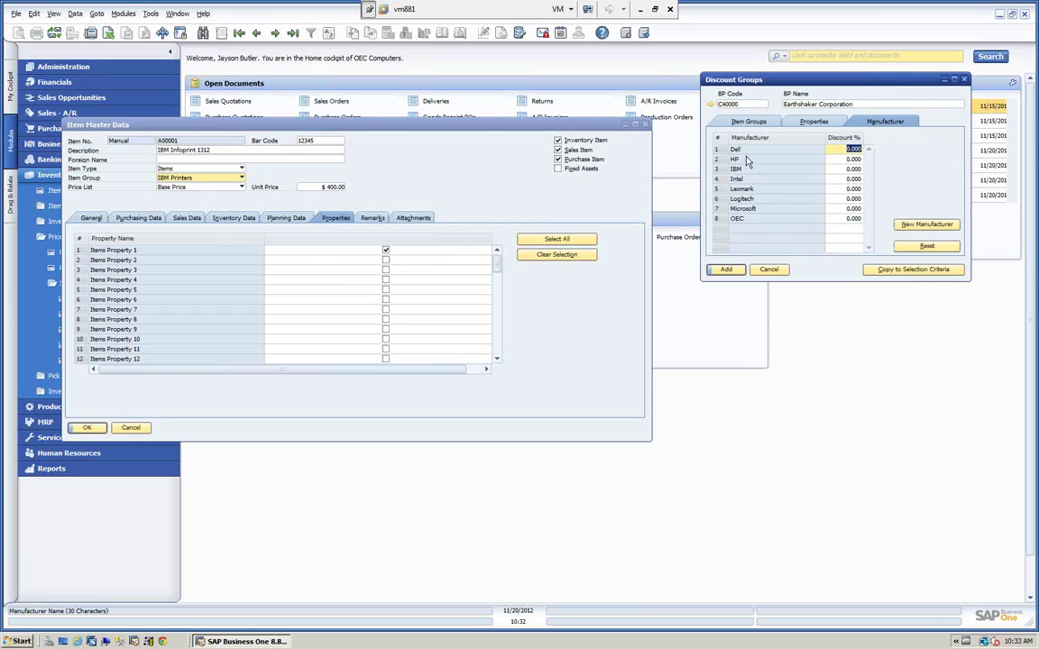
pyautogui.click(91, 219)
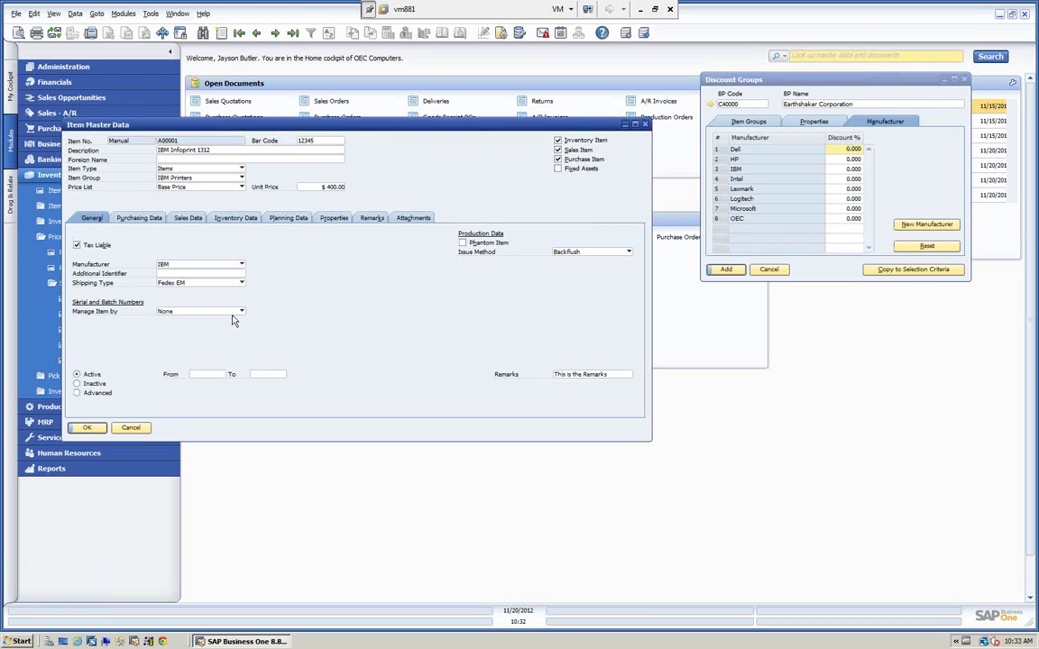
pyautogui.click(242, 265)
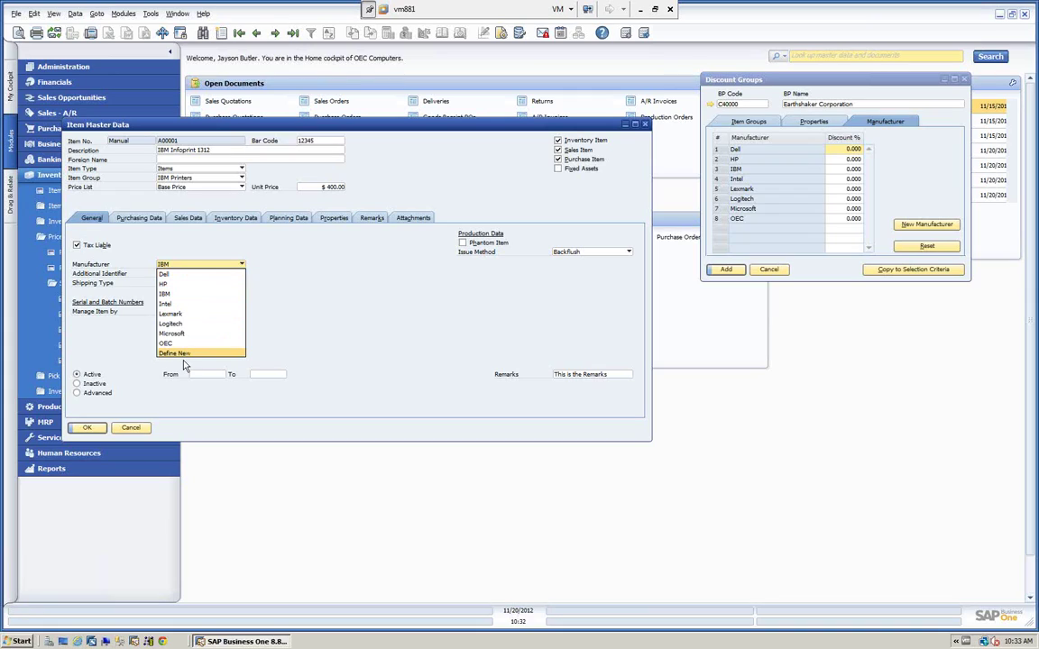
pyautogui.click(132, 430)
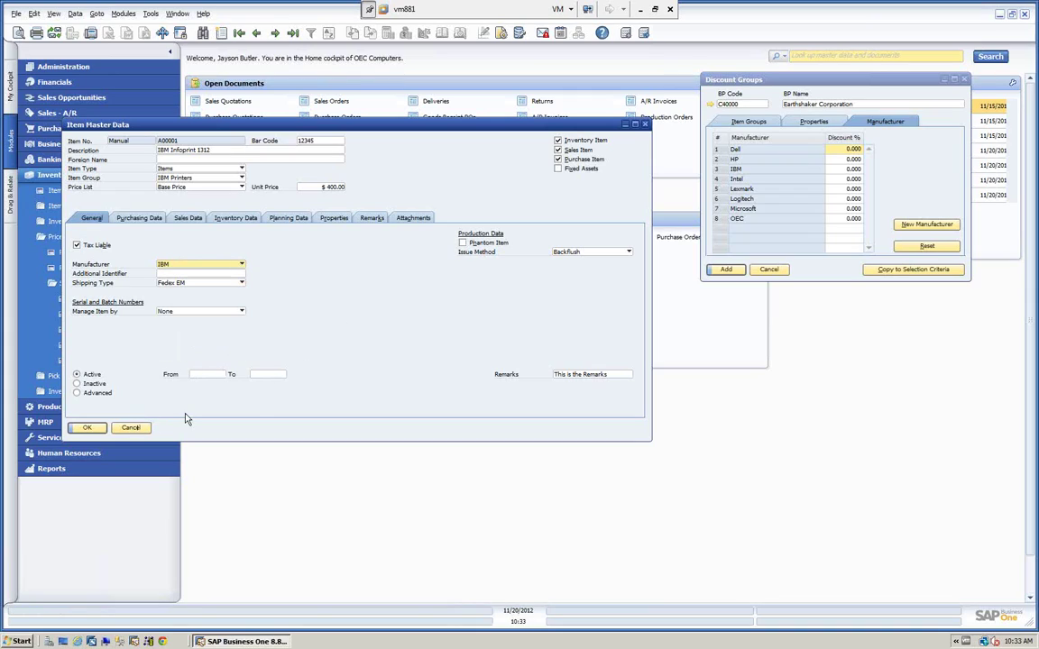
pyautogui.click(645, 126)
# Examine the code range and customer group criteria for copying Earthshaker Corporation's discount groups, then leave without copying and close Discount Groups
pyautogui.moveTo(834, 84); pyautogui.dragTo(469, 112)
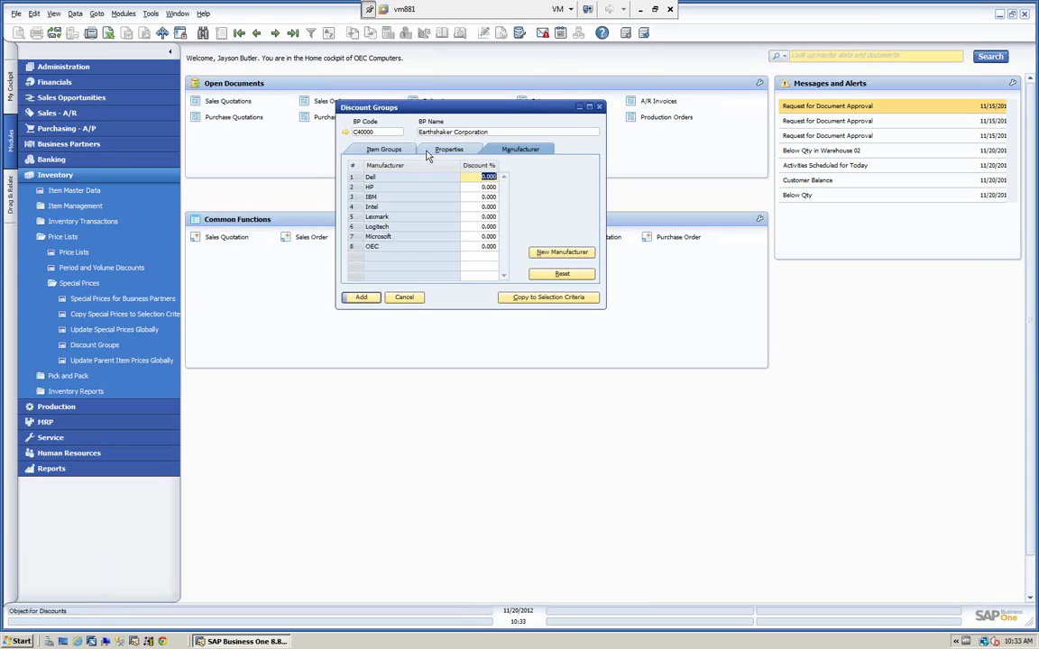
pyautogui.moveTo(415, 109); pyautogui.dragTo(302, 105)
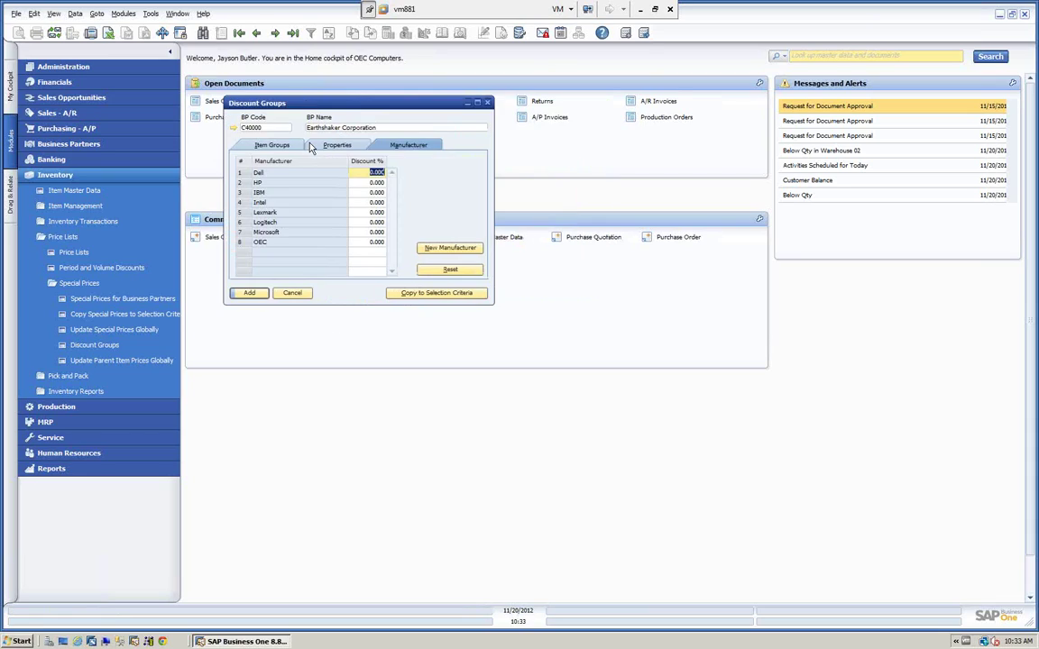
pyautogui.click(436, 293)
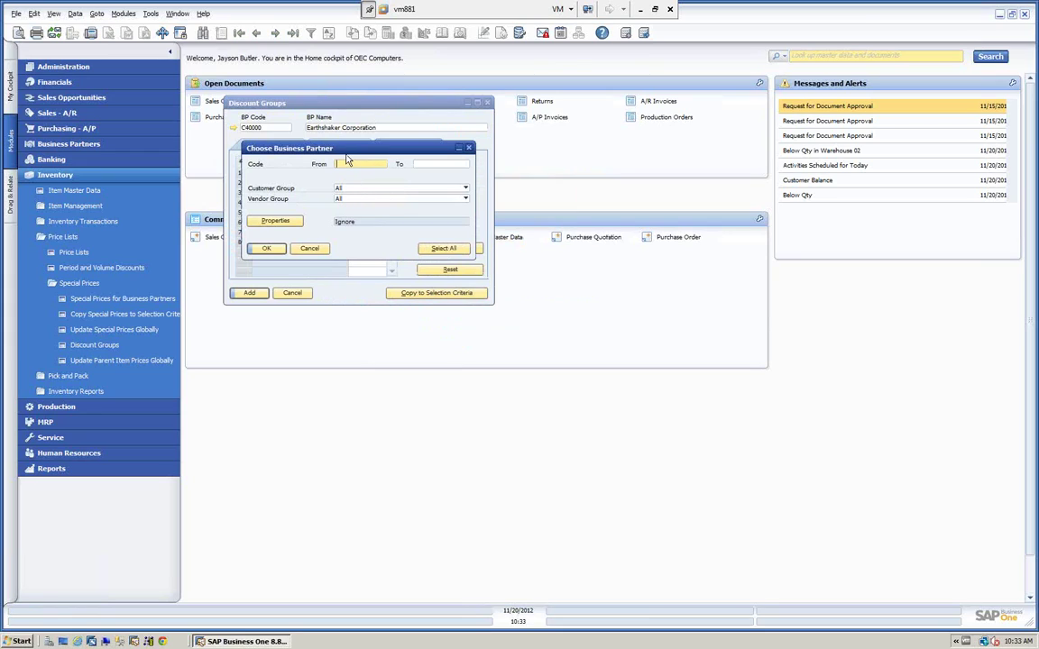
pyautogui.moveTo(343, 153); pyautogui.dragTo(387, 357)
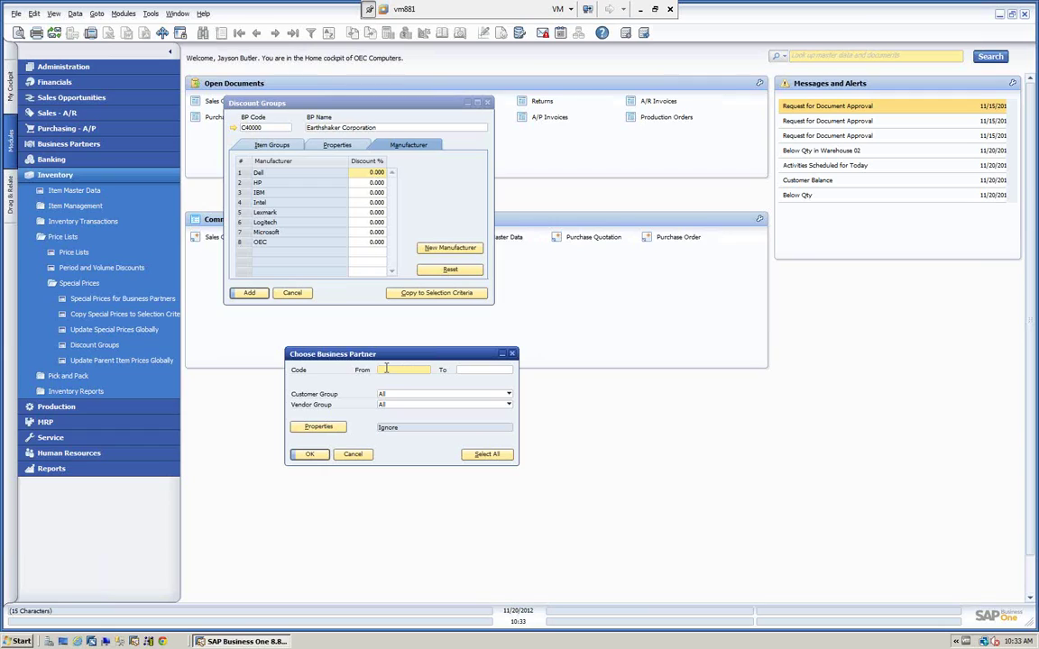
pyautogui.press('Tab')
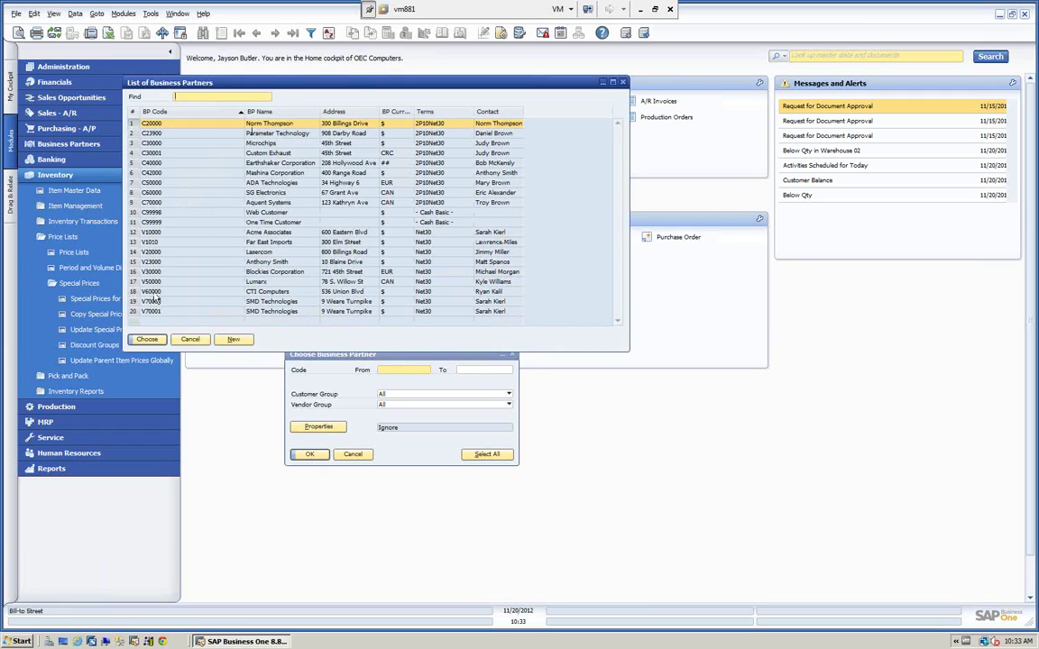
pyautogui.click(189, 341)
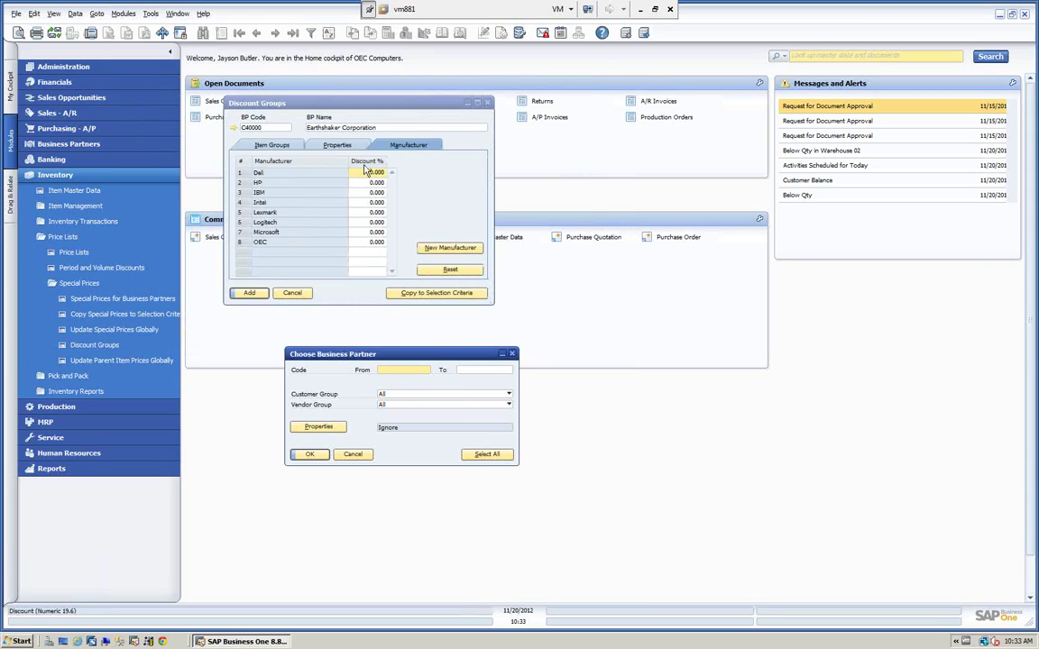
pyautogui.click(509, 397)
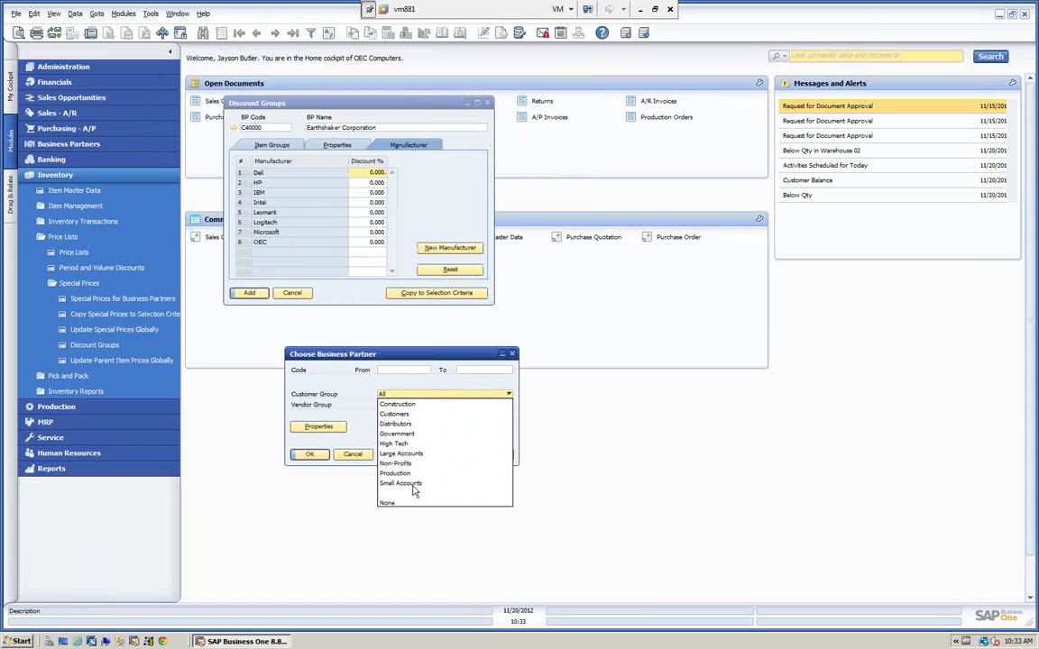
pyautogui.click(538, 385)
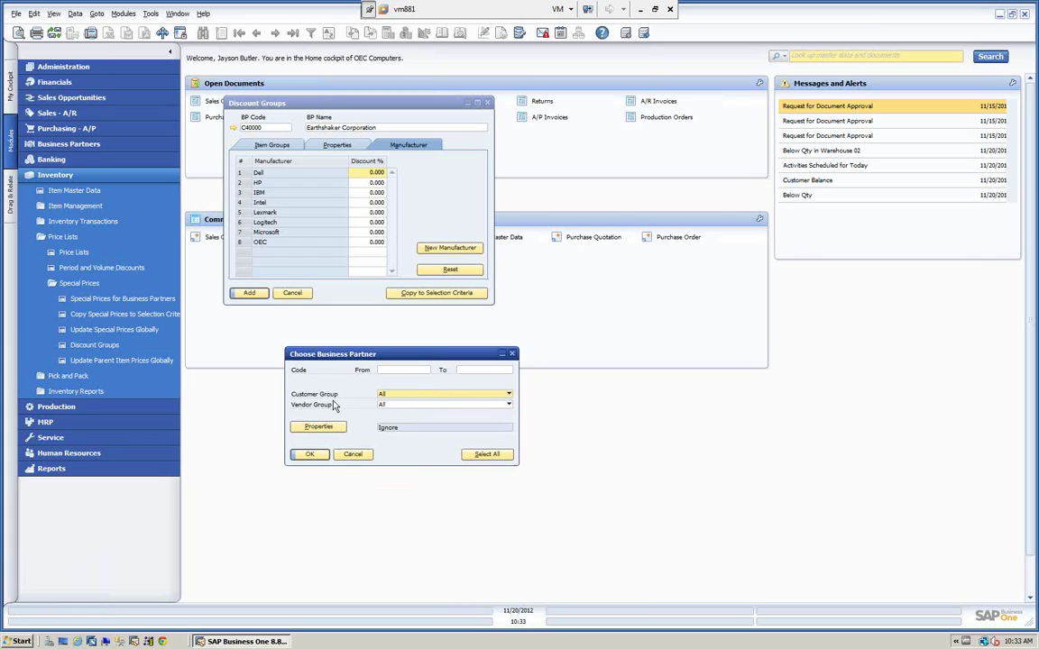
pyautogui.click(352, 453)
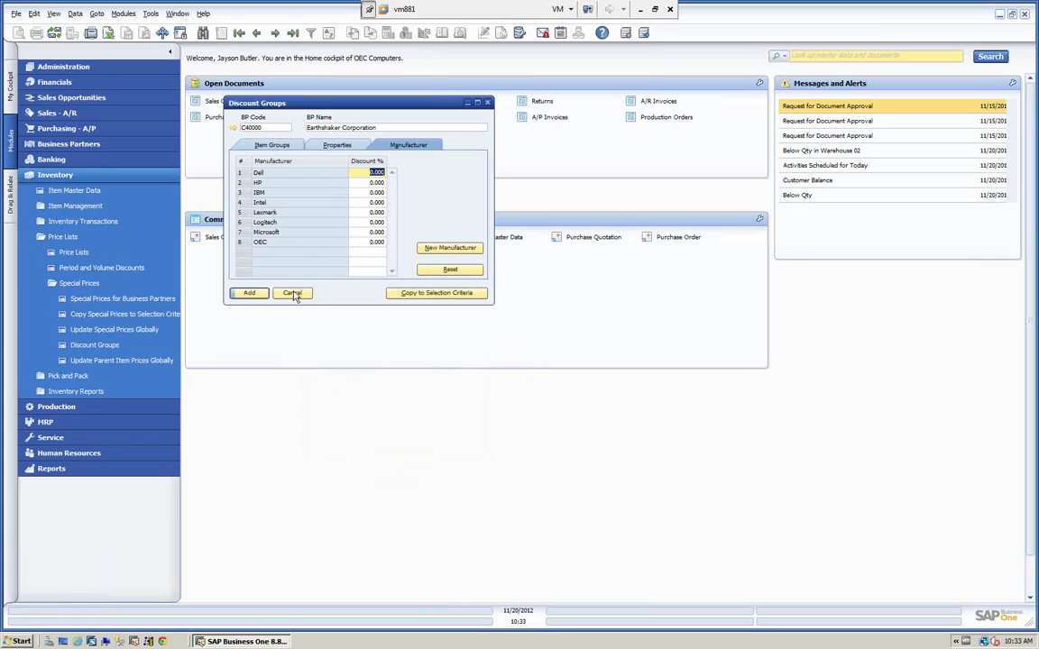
pyautogui.click(293, 293)
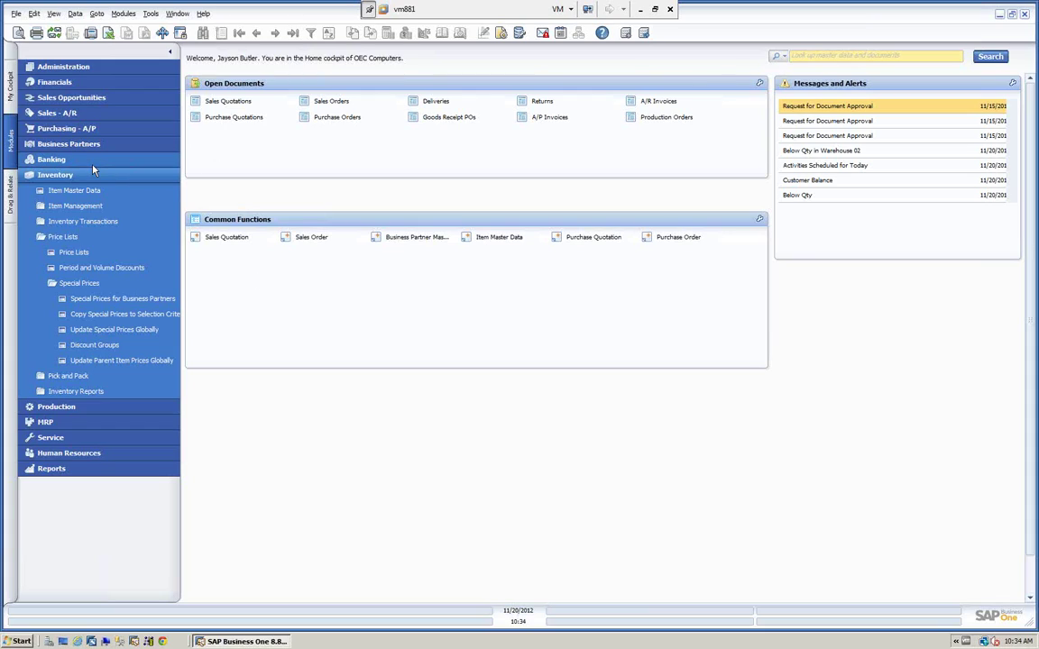
# Open Price Lists and examine the available base price lists for Small Account Sales Price, keeping Base Price
pyautogui.click(65, 285)
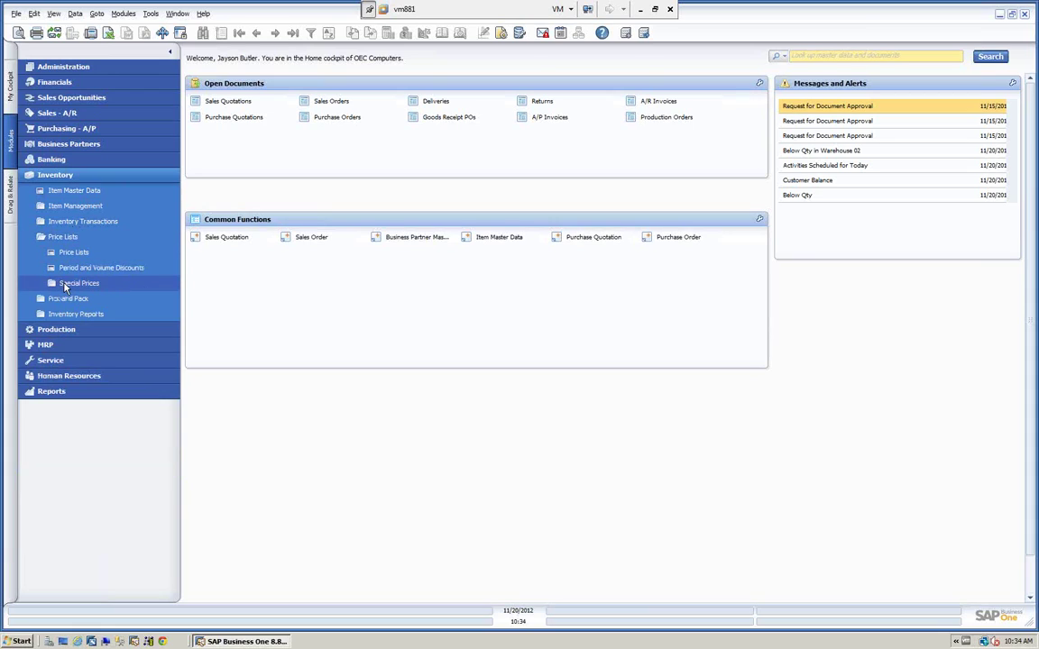
pyautogui.click(69, 254)
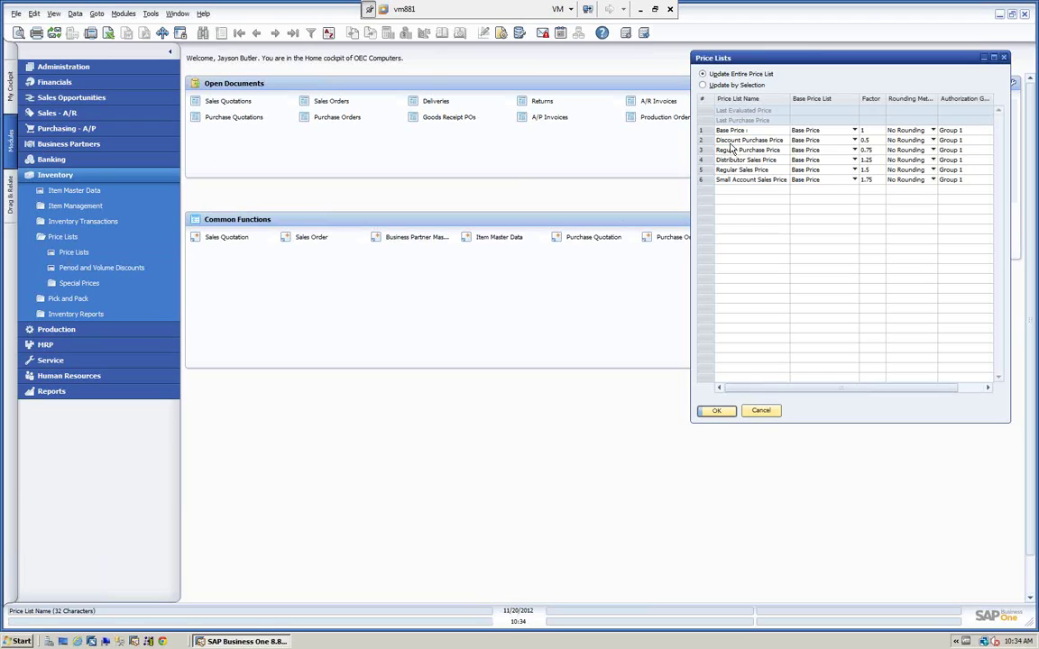
pyautogui.click(853, 181)
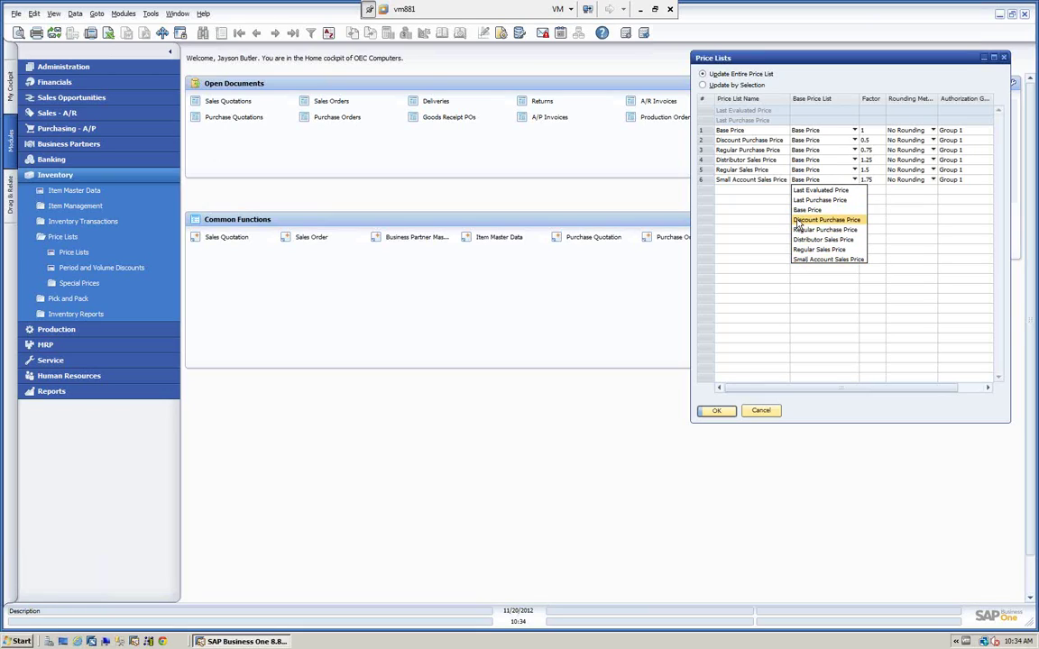
pyautogui.click(821, 180)
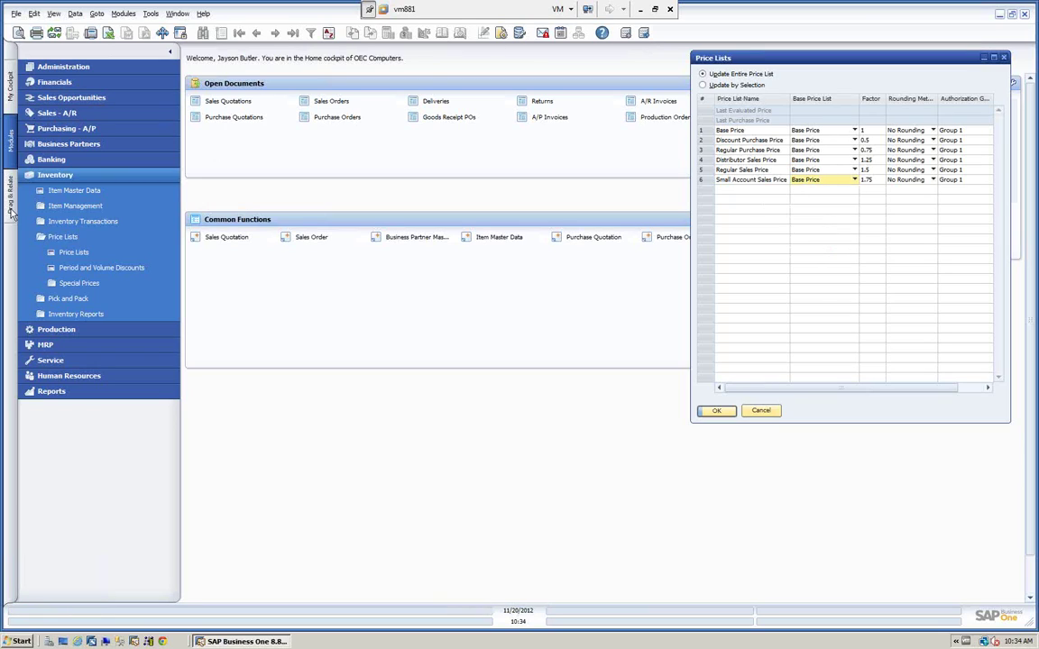
# Open the item master record of the first item, A00001, beside the Price Lists window
pyautogui.click(71, 191)
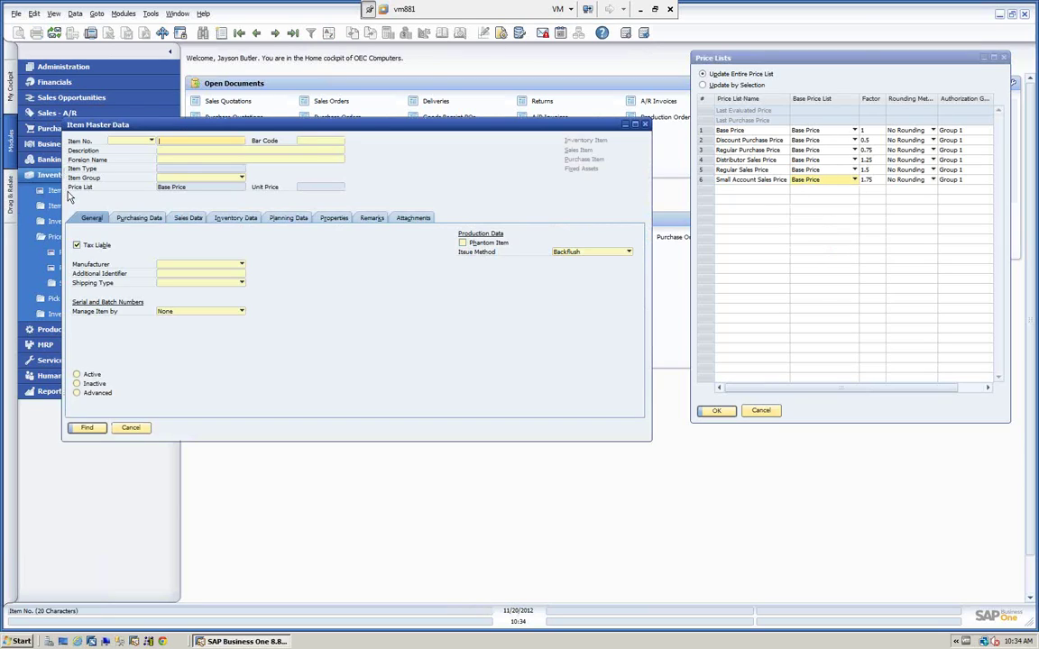
pyautogui.click(239, 33)
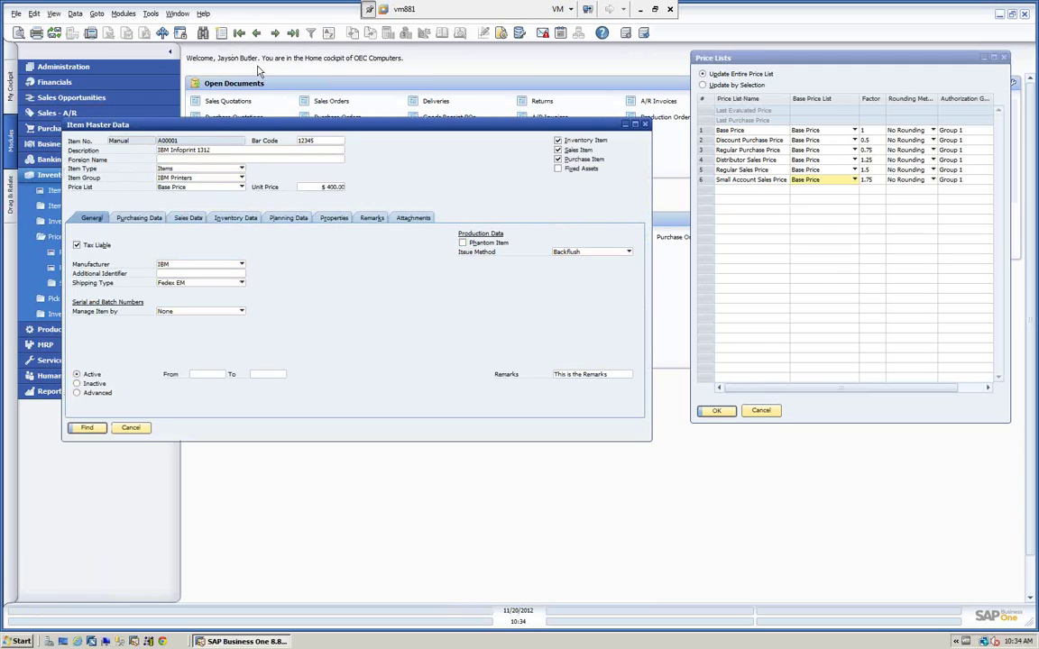
pyautogui.moveTo(284, 129); pyautogui.dragTo(266, 97)
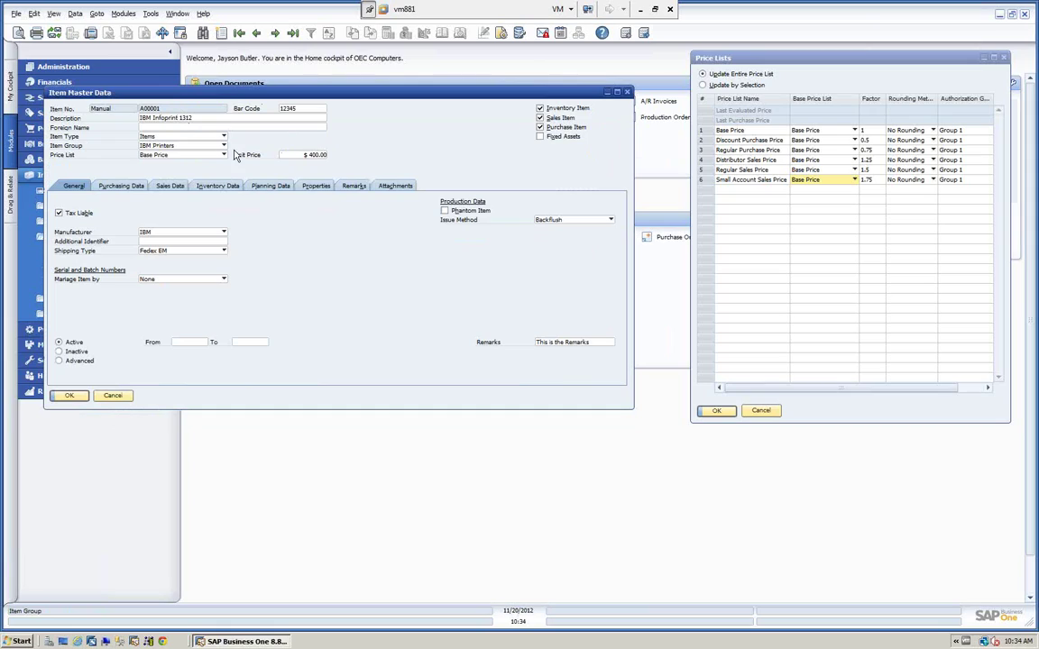
# View item A00001's unit price under Discount Purchase Price and Distributor Sales Price, then close both the price lists and the item record
pyautogui.click(207, 155)
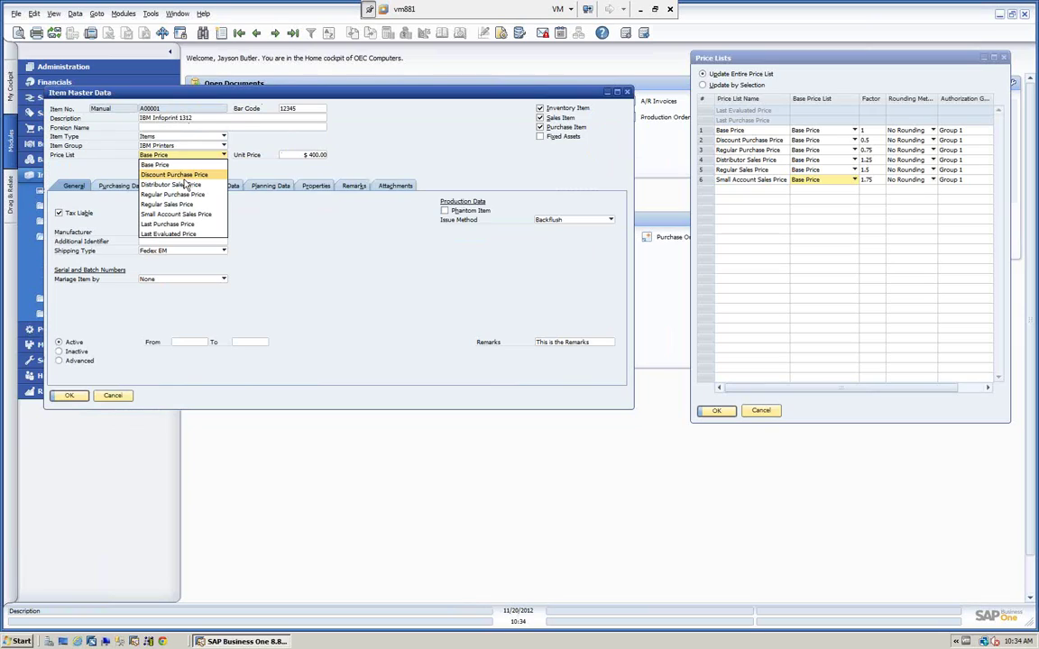
pyautogui.click(188, 175)
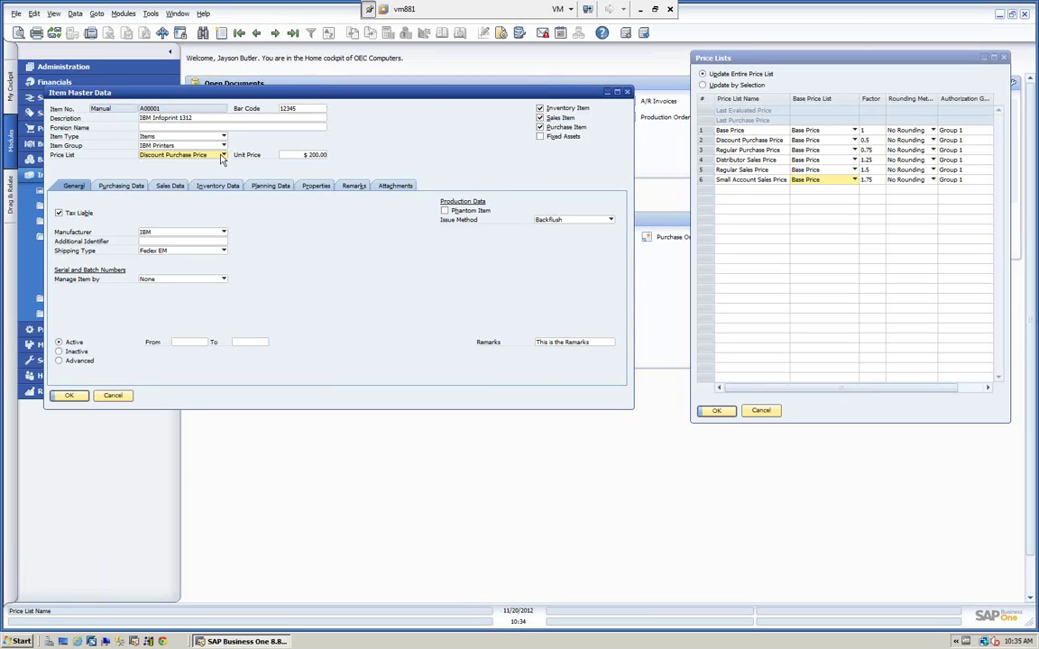
pyautogui.click(222, 156)
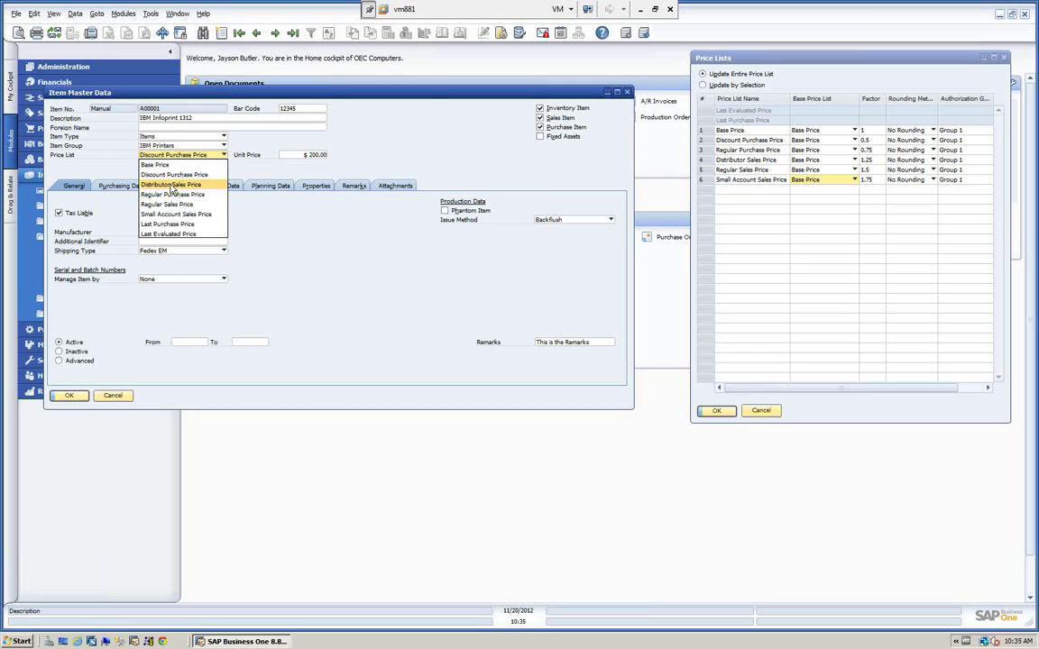
pyautogui.click(172, 184)
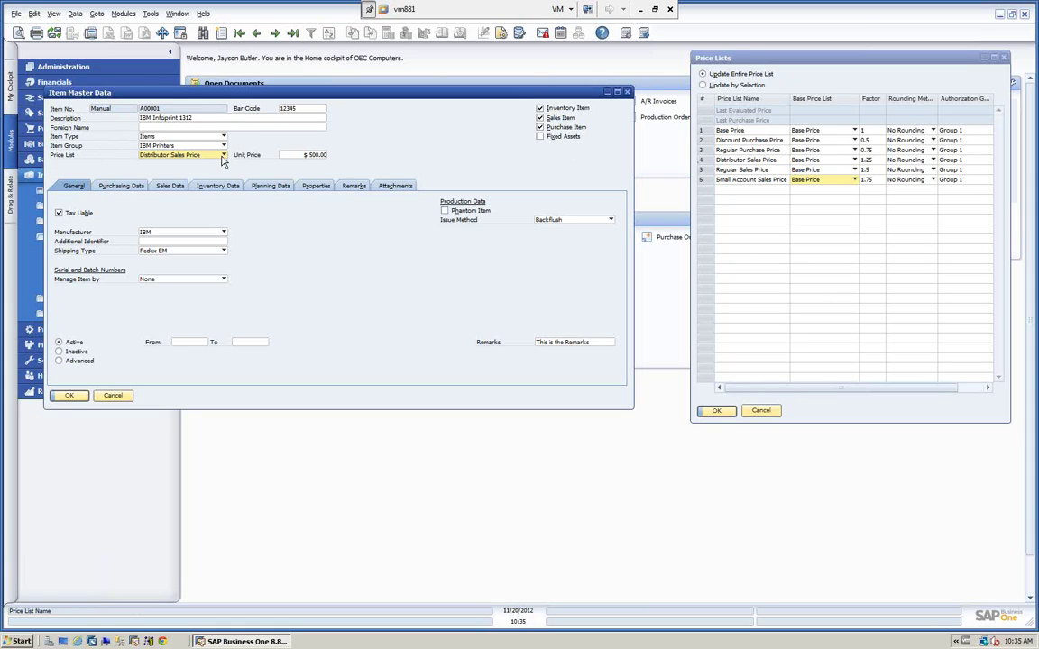
pyautogui.click(760, 411)
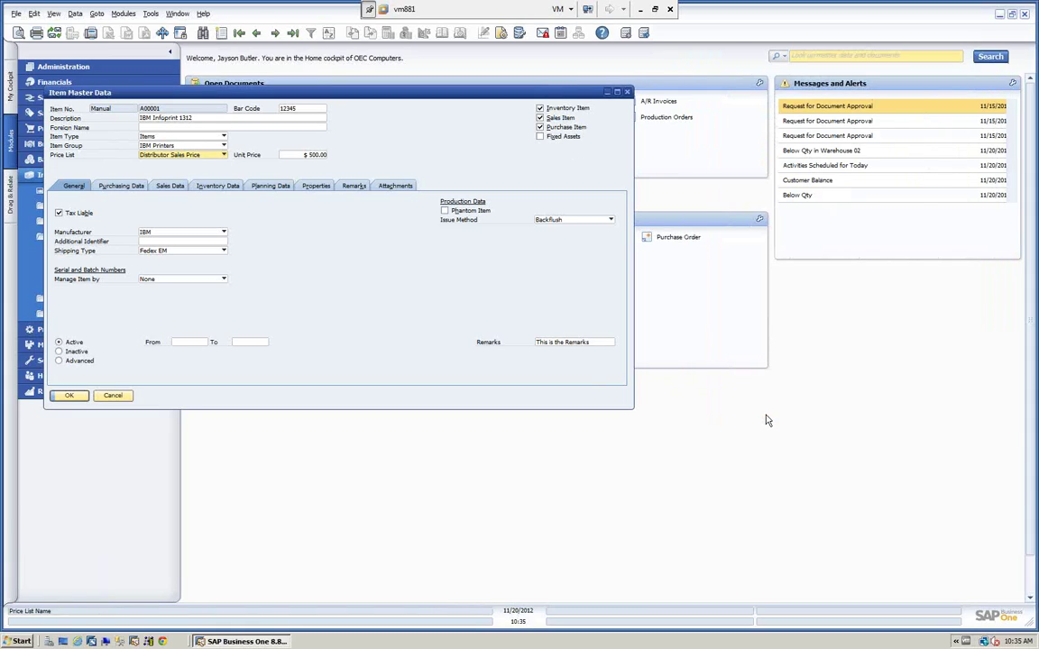
pyautogui.click(115, 398)
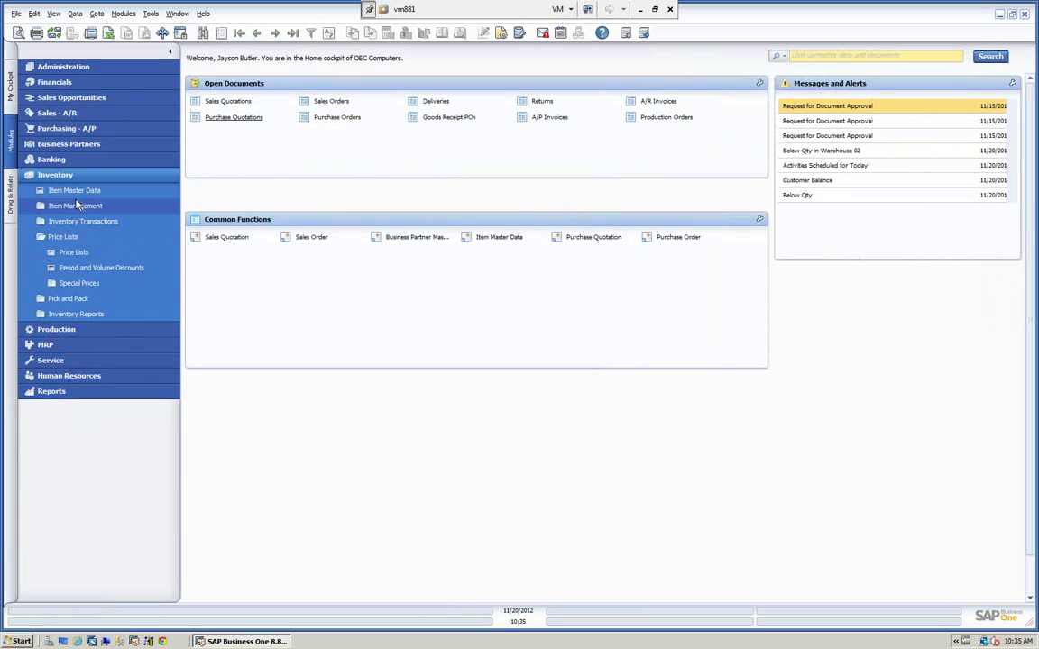
# Find Earthshaker Corporation in Business Partner Master Data, examine the price list and total discount in its payment terms, and close the record
pyautogui.click(65, 174)
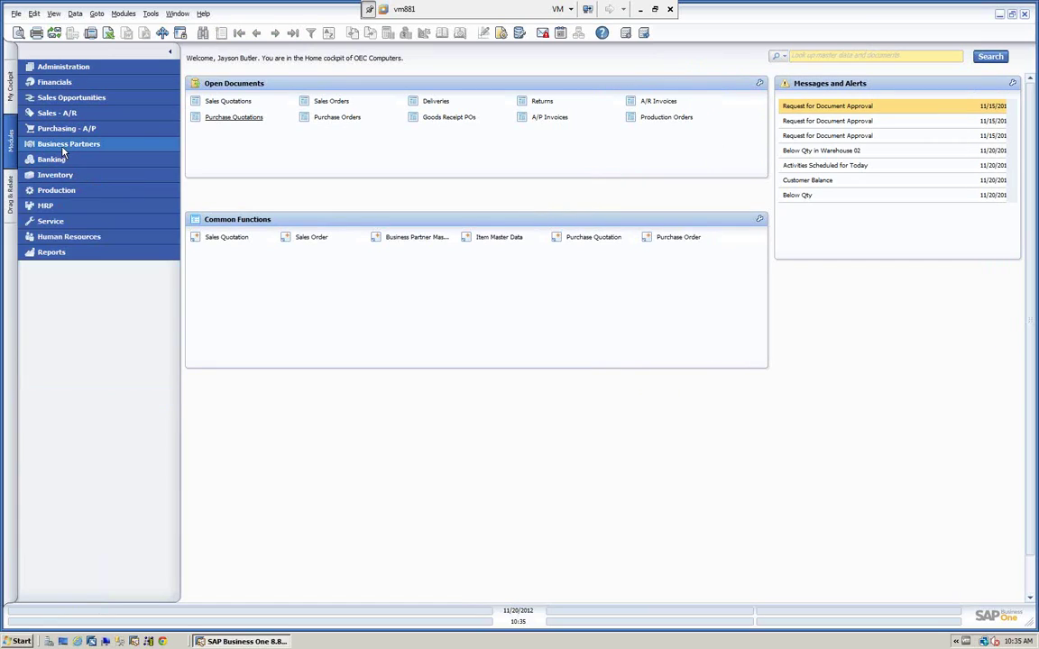
pyautogui.click(61, 146)
pyautogui.click(63, 159)
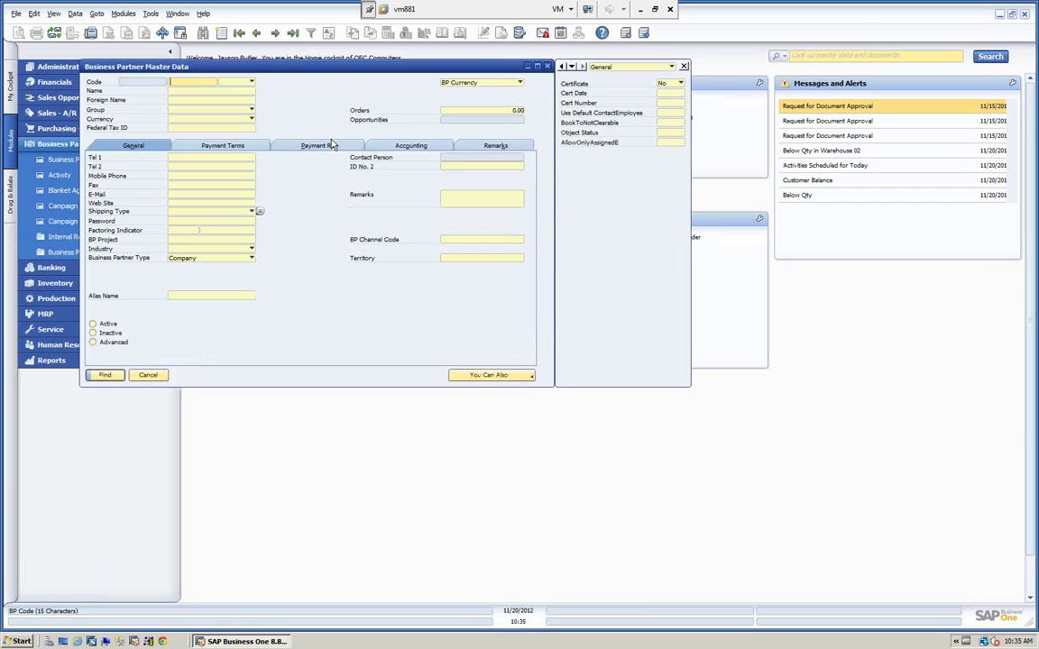
pyautogui.click(185, 90)
pyautogui.press('Tab')
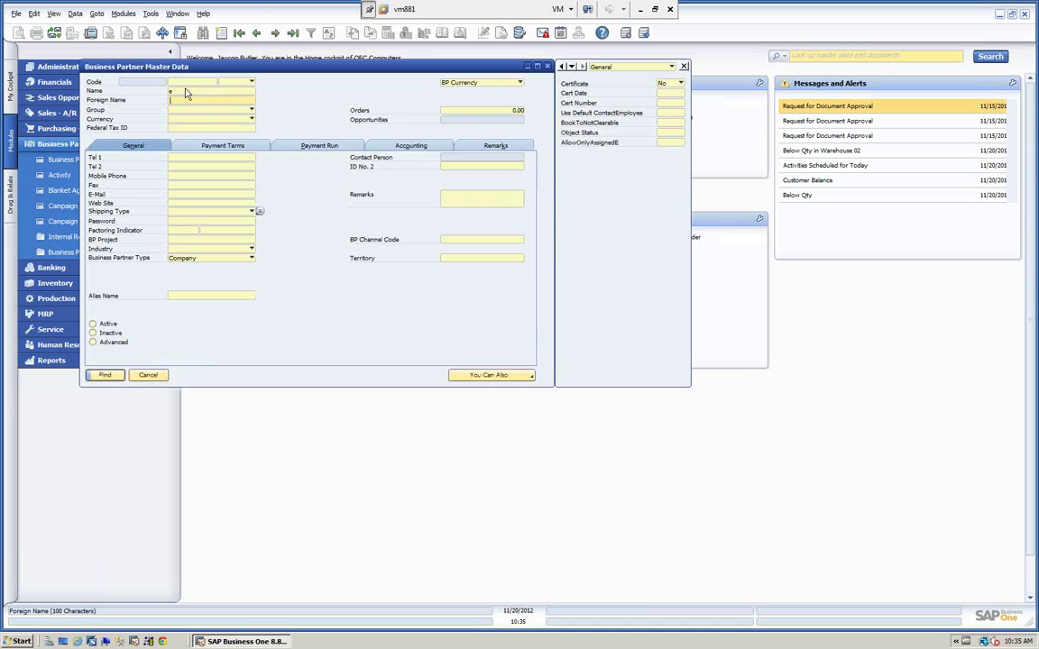
pyautogui.press('Return')
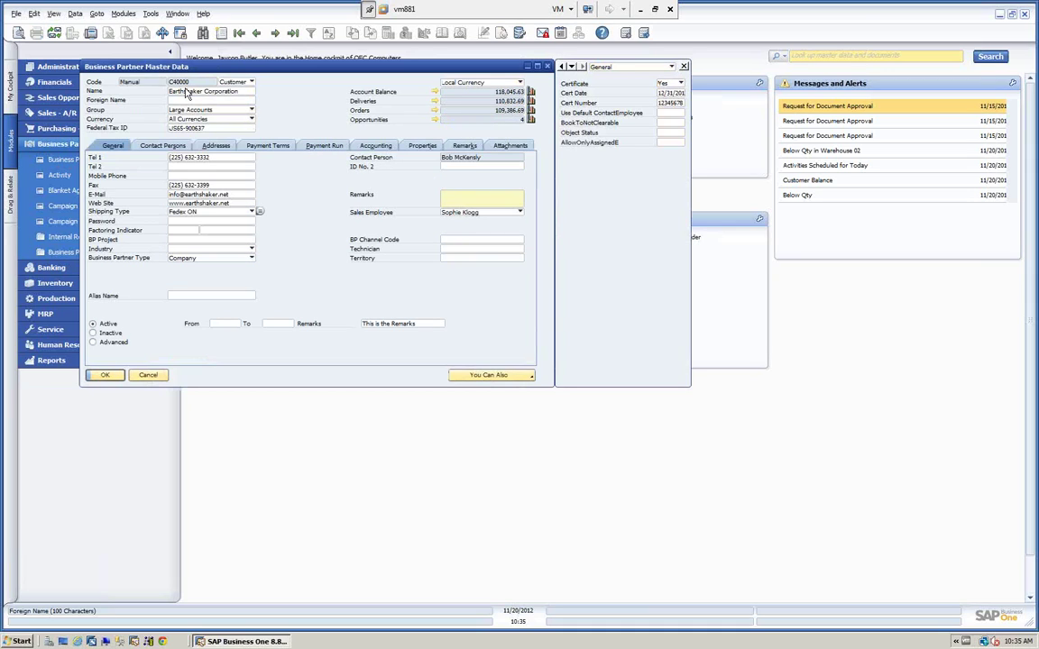
pyautogui.click(263, 144)
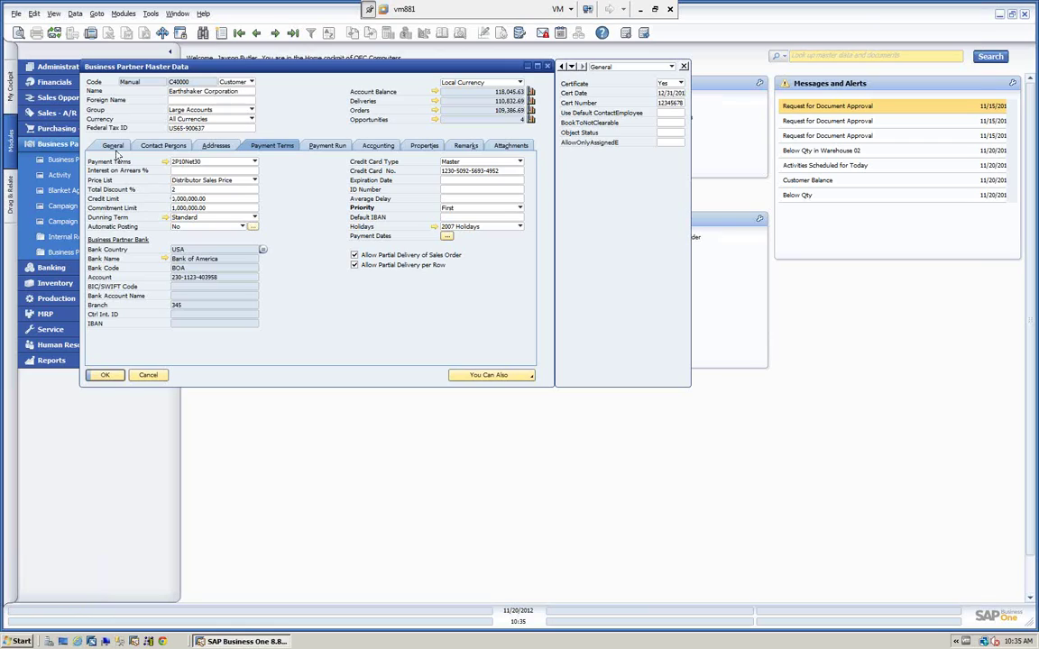
pyautogui.click(148, 374)
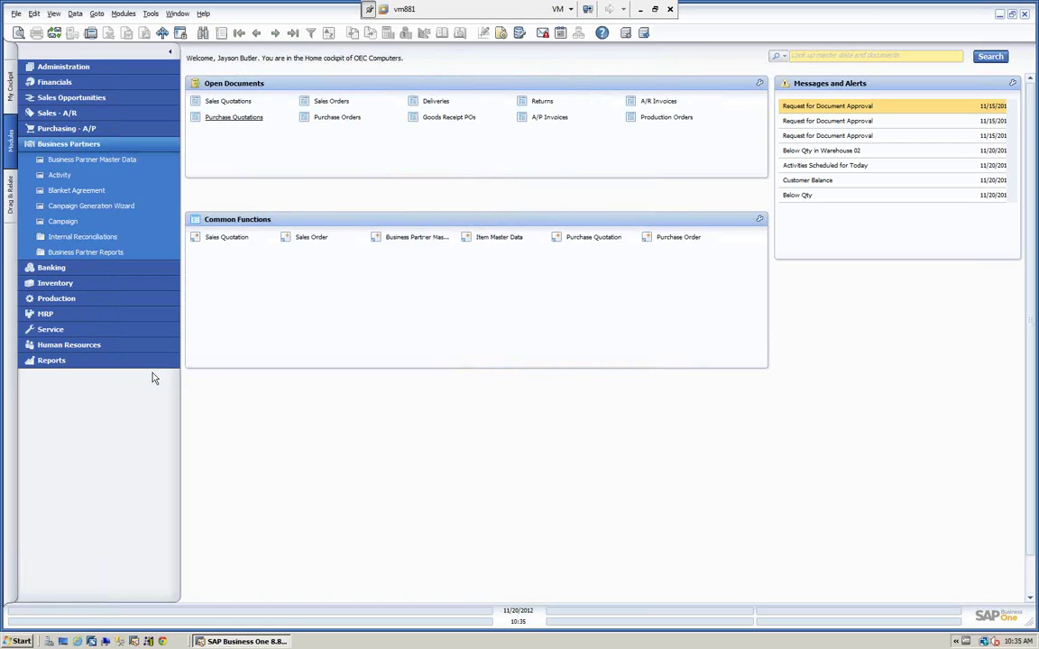
# Open Period and Volume Discounts from the inventory price lists and display the entries for Distributor Sales Price
pyautogui.click(99, 144)
pyautogui.click(72, 176)
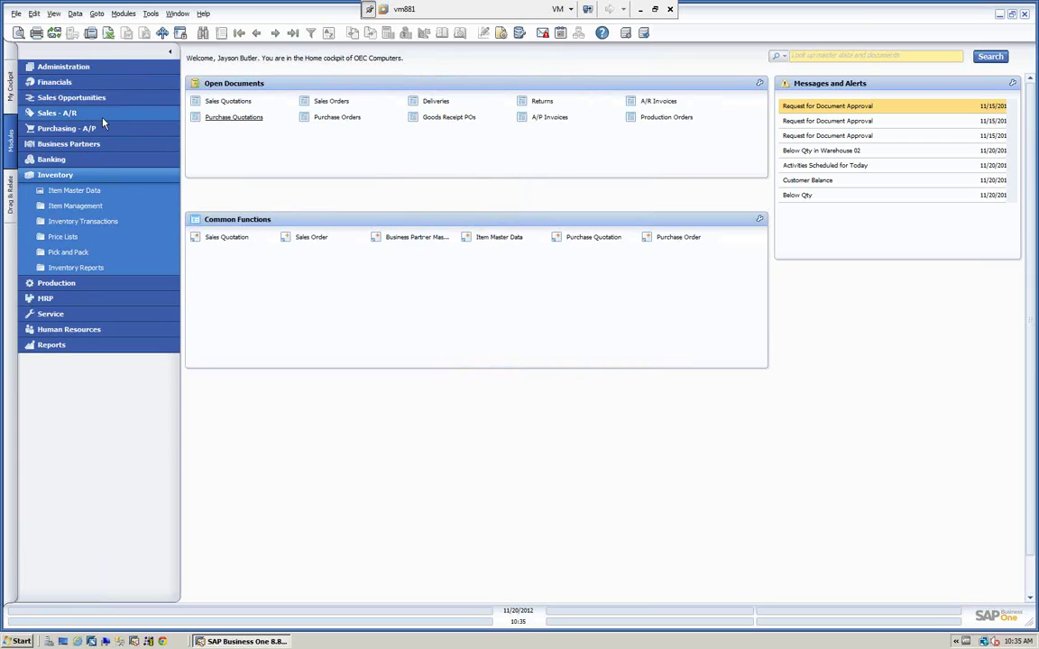
pyautogui.click(42, 238)
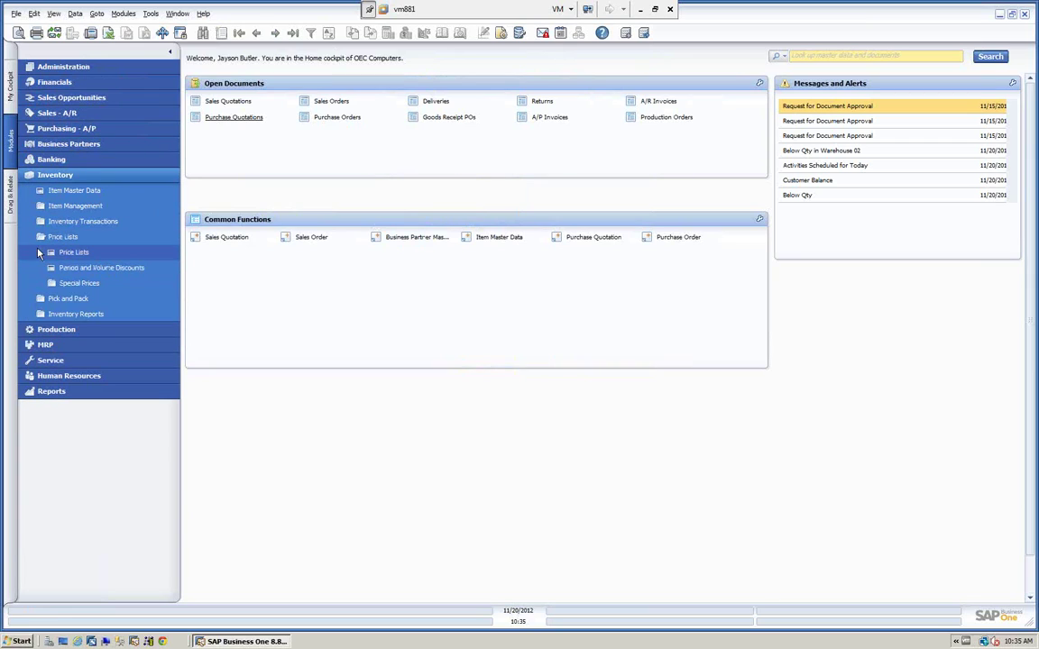
pyautogui.click(78, 270)
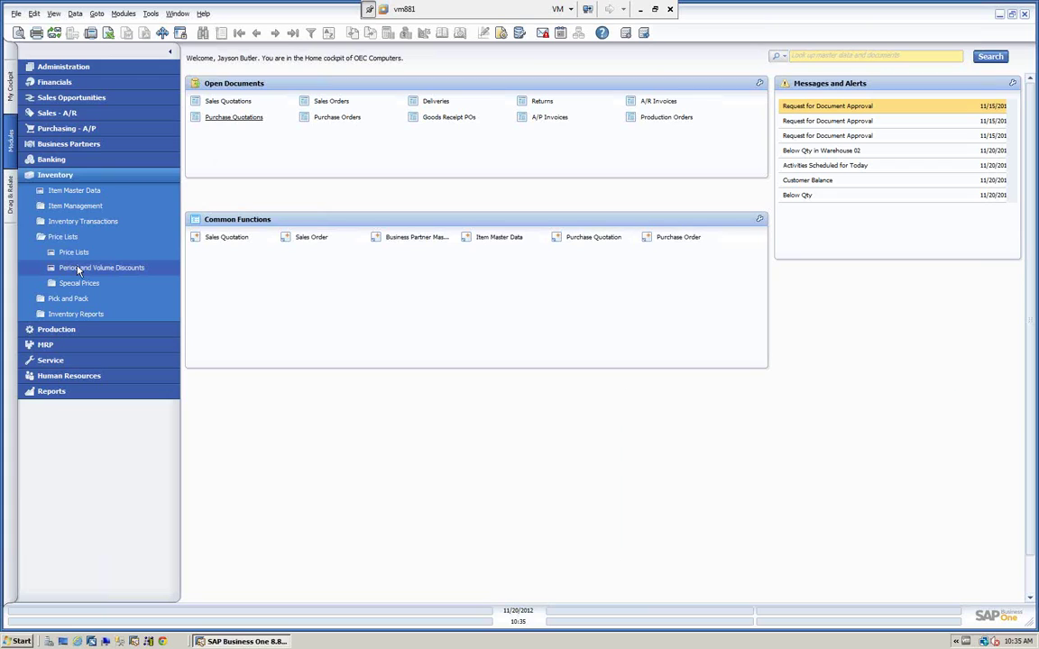
pyautogui.moveTo(797, 407); pyautogui.dragTo(410, 124)
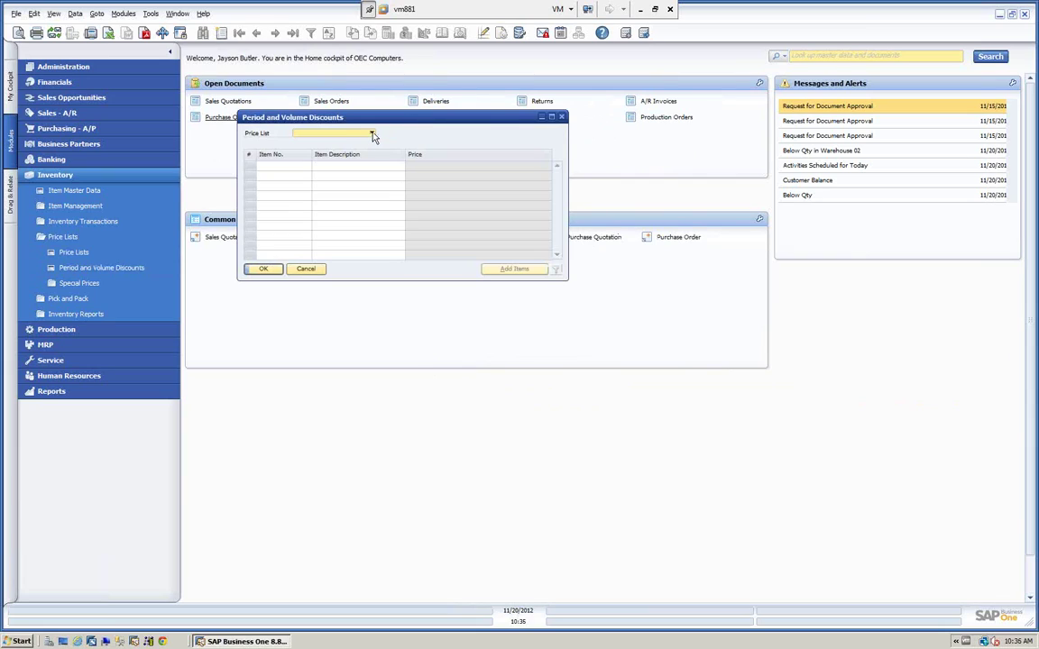
pyautogui.click(371, 133)
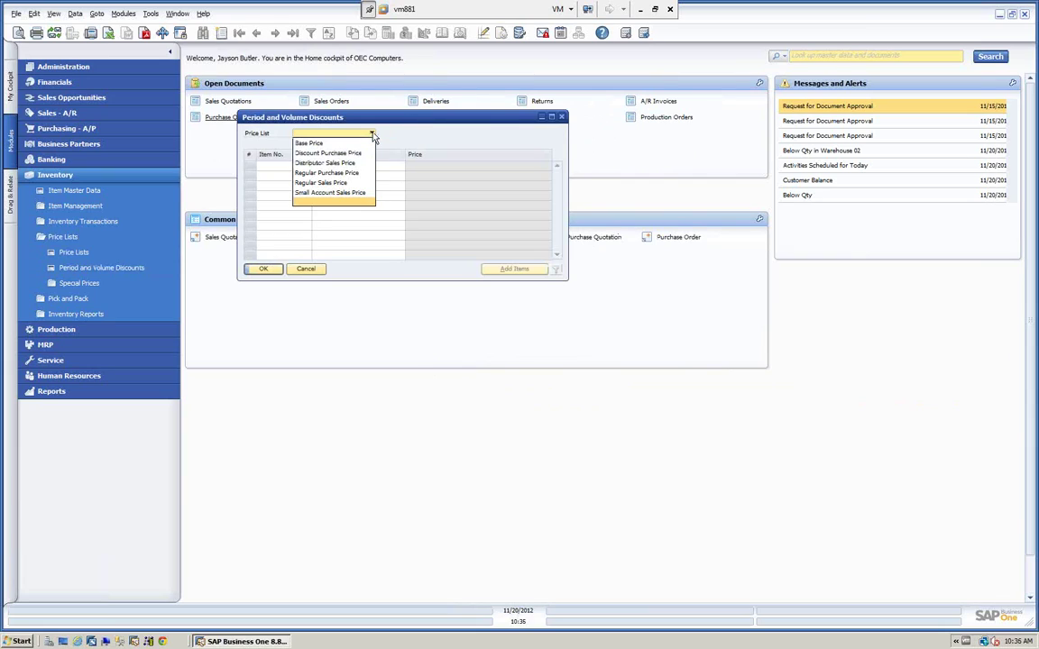
pyautogui.click(334, 162)
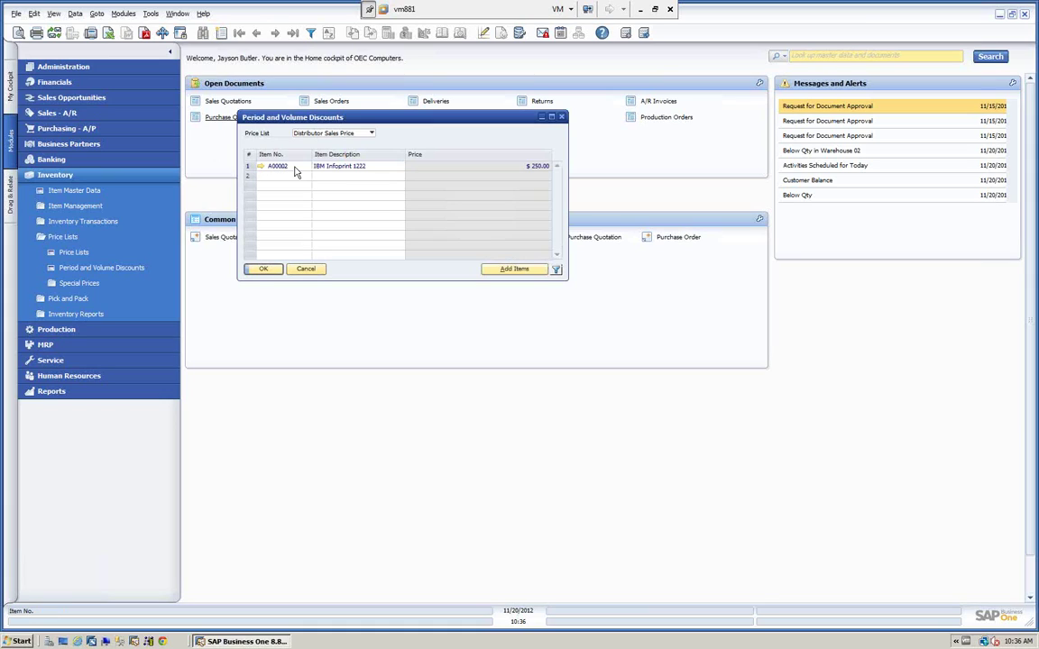
# Examine item A00002's period discounts and the volume discounts behind the first period, and close all the discount windows
pyautogui.doubleClick(250, 168)
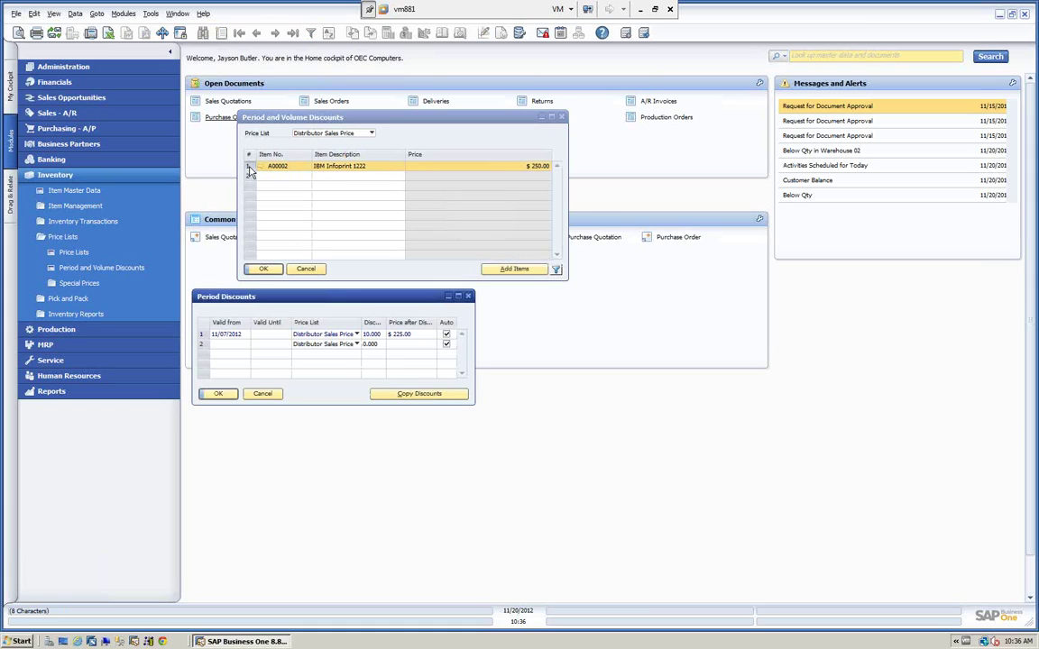
pyautogui.moveTo(353, 298); pyautogui.dragTo(377, 305)
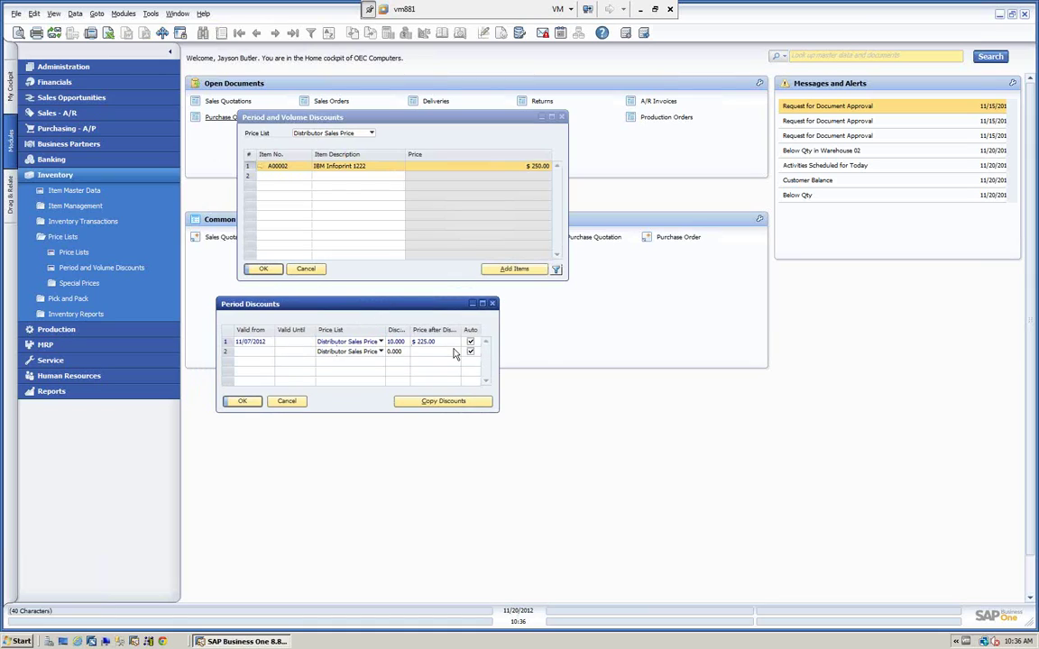
pyautogui.doubleClick(226, 343)
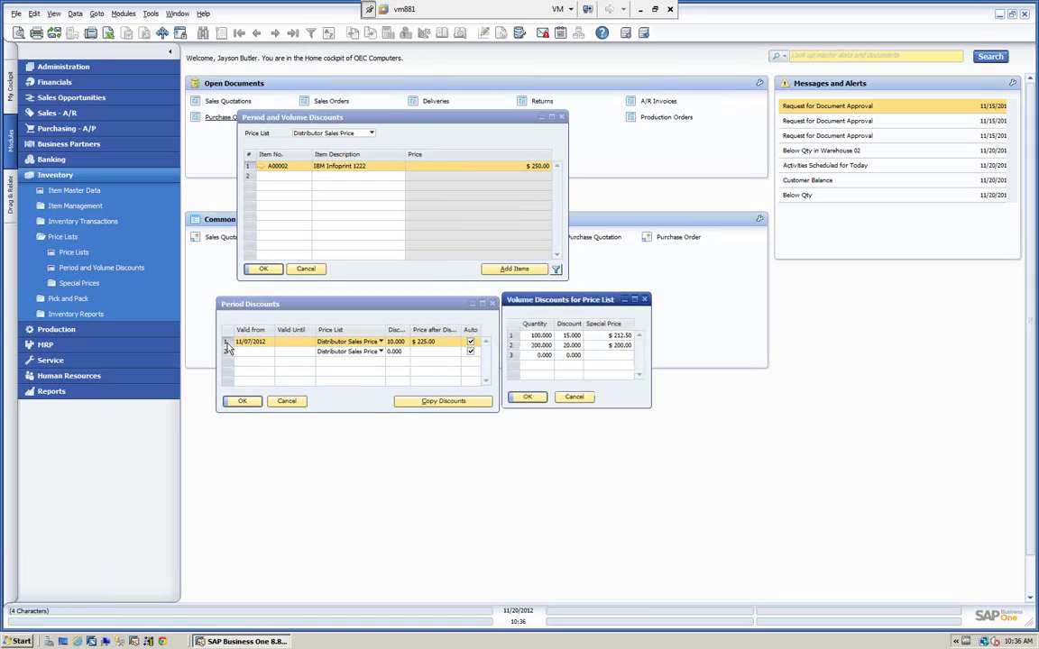
pyautogui.moveTo(559, 304); pyautogui.dragTo(587, 305)
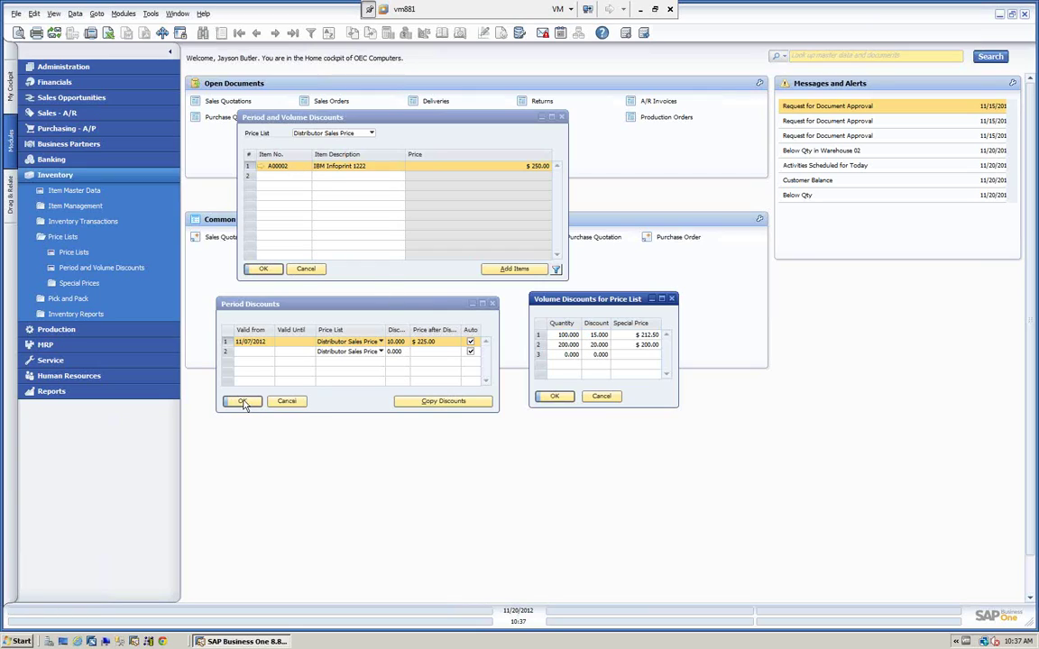
pyautogui.click(601, 397)
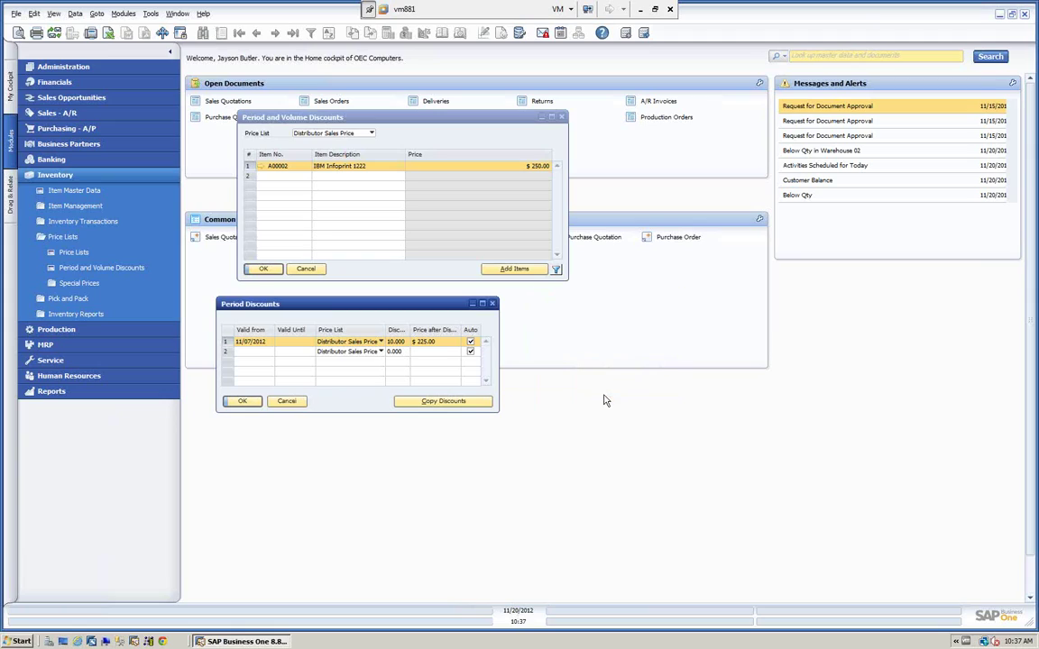
pyautogui.click(286, 401)
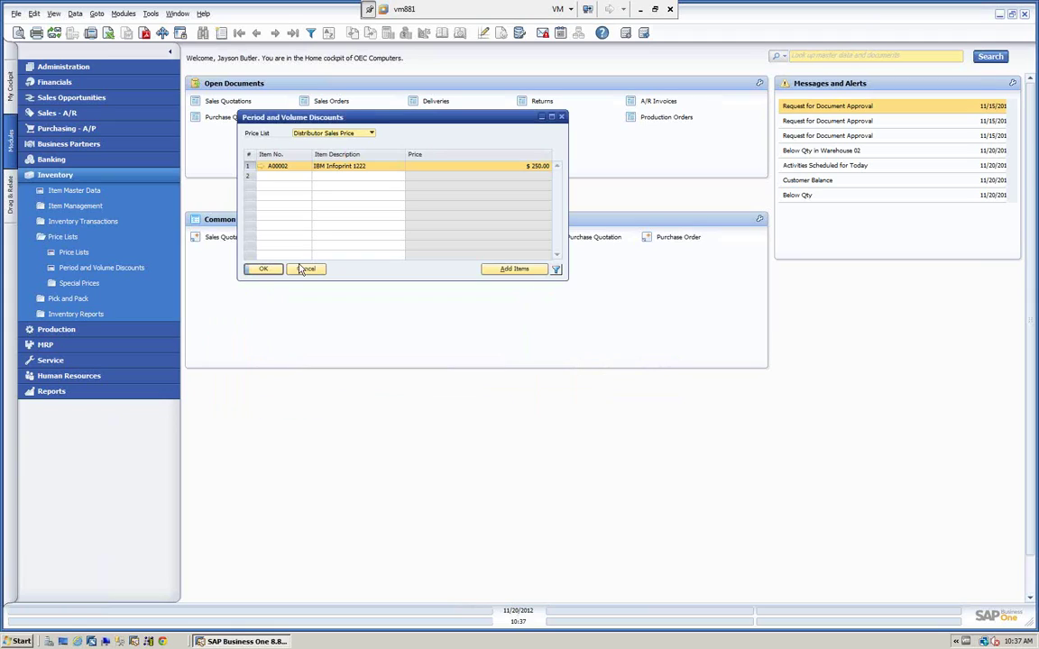
pyautogui.click(305, 269)
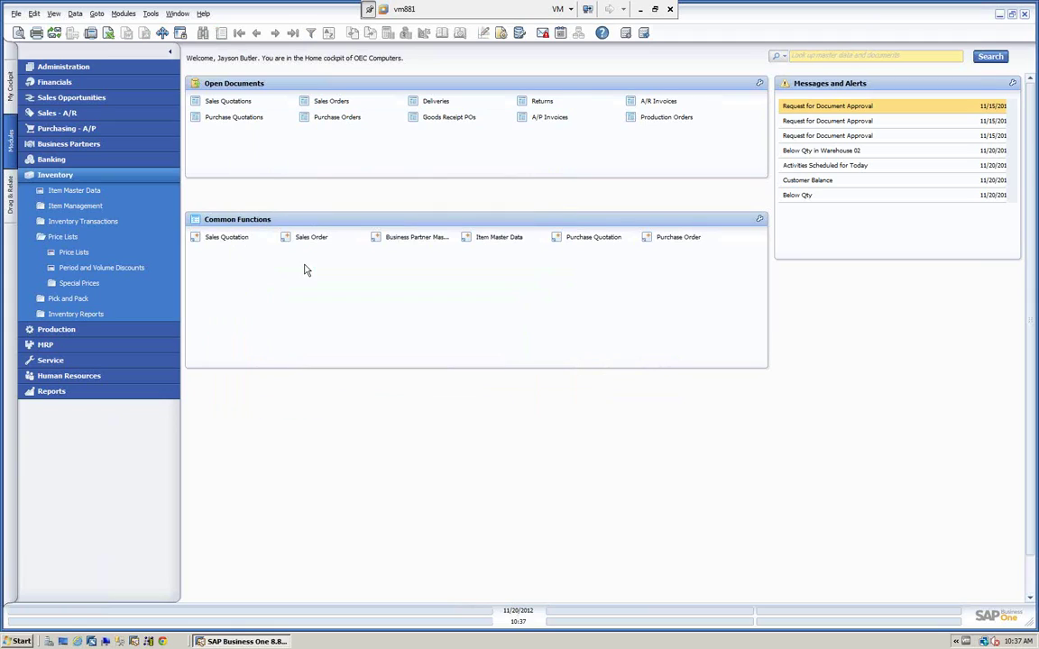
# Start a sales order for Earthshaker Corporation with the delivery date 11/20/2012
pyautogui.click(67, 115)
pyautogui.click(65, 146)
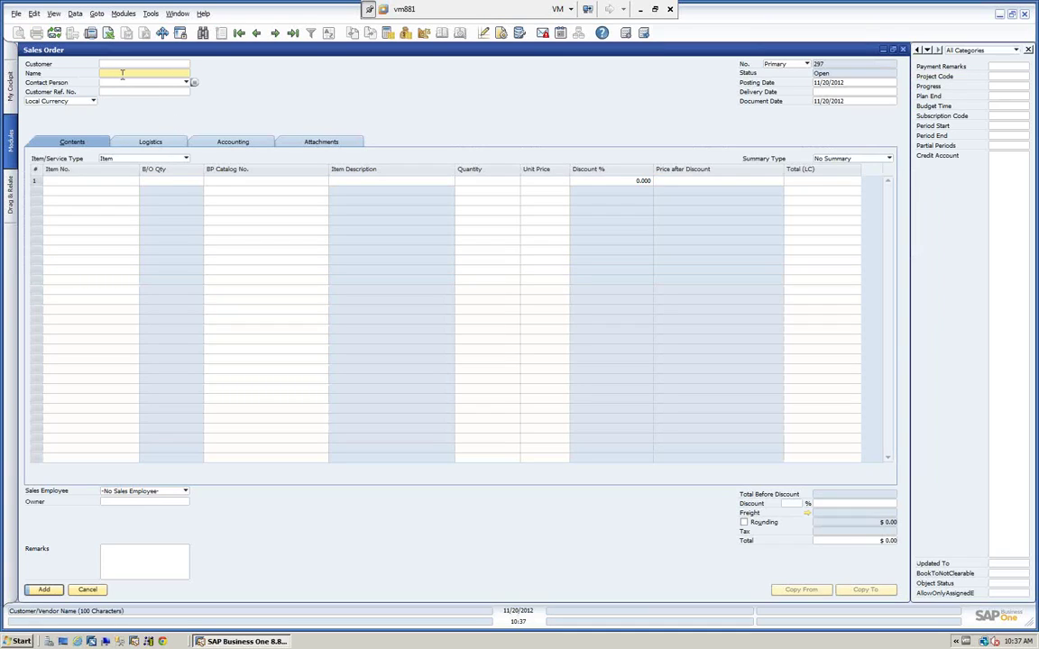
pyautogui.press('Tab')
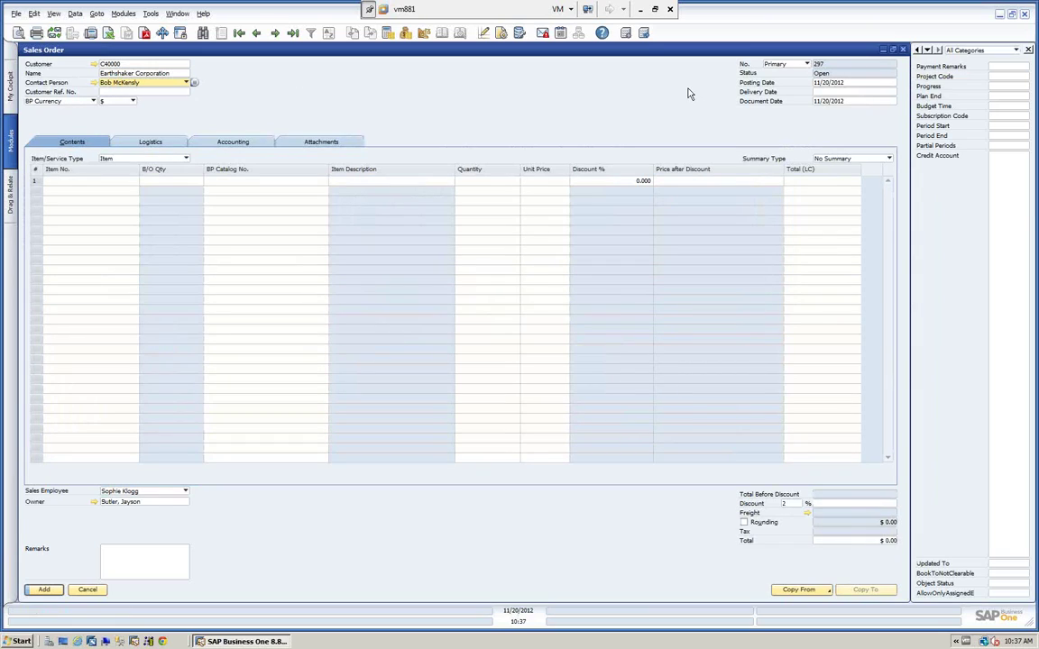
pyautogui.click(816, 92)
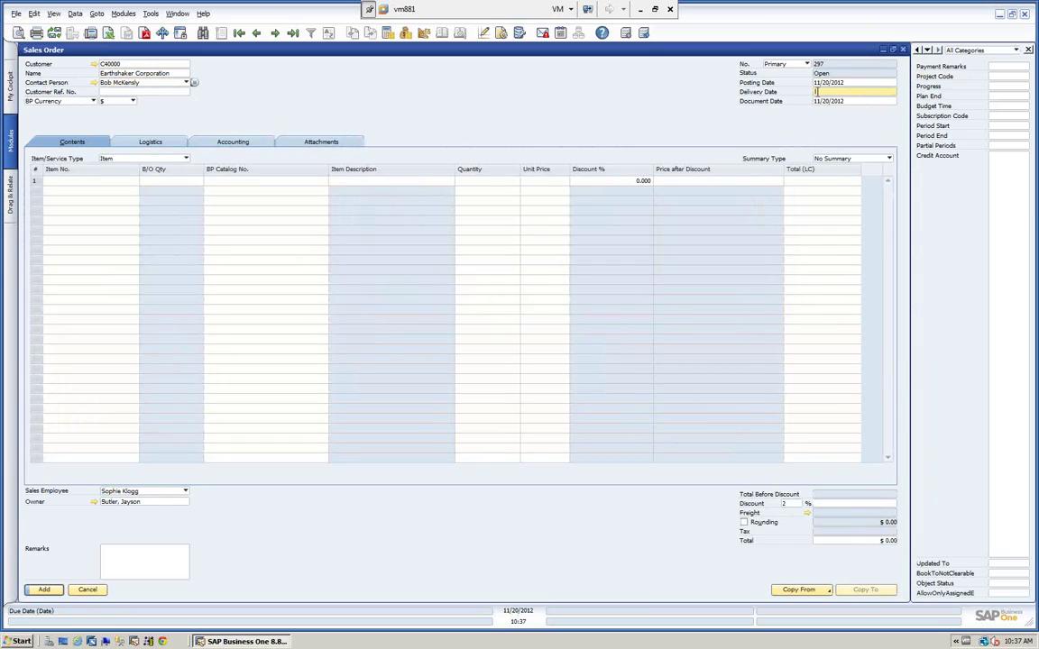
pyautogui.write('t')
# Add item A00002, IBM Infoprint 1222, to the first row of the sales order from the item list
pyautogui.click(110, 181)
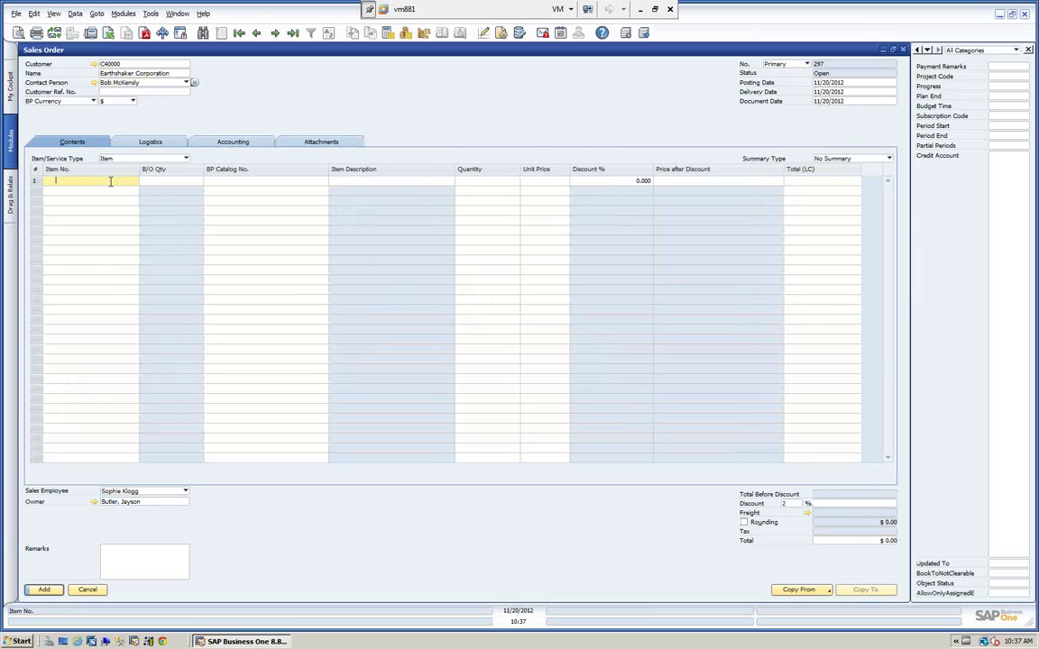
pyautogui.write('*')
pyautogui.press('Tab')
pyautogui.click(353, 159)
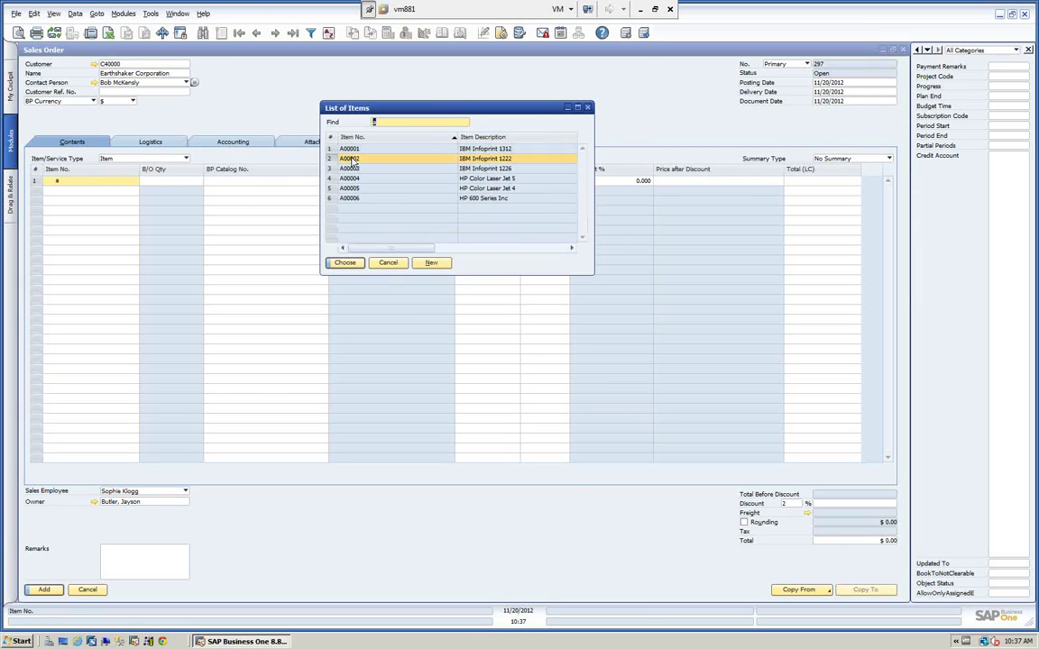
pyautogui.click(344, 263)
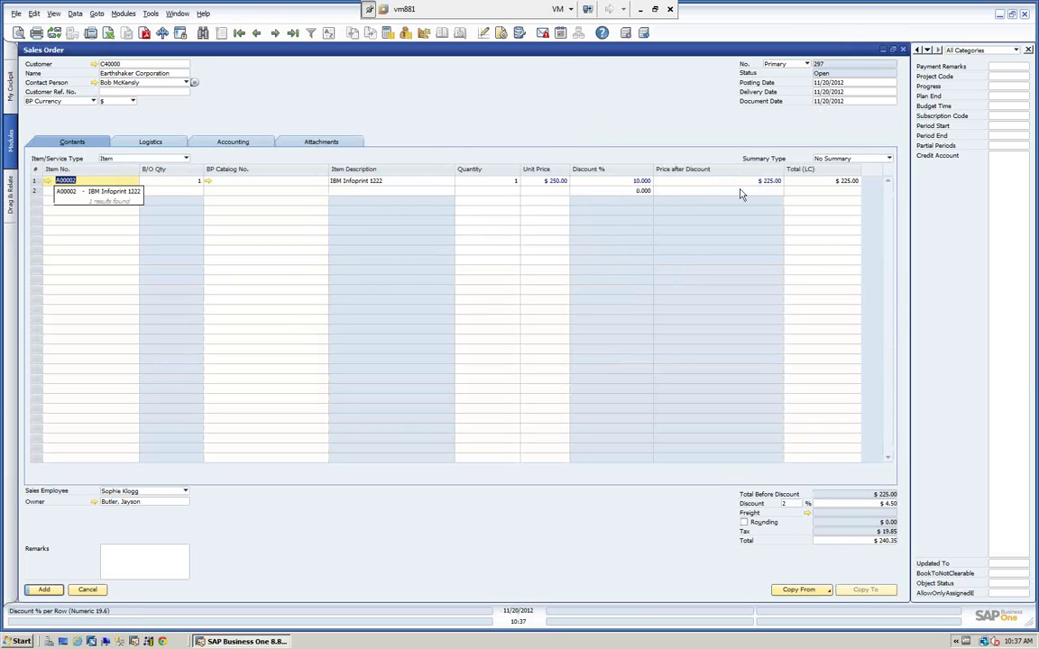
# Try quantities of 100 and 200 for item A00002 to compare the volume discounts, and cancel the sales order
pyautogui.click(508, 181)
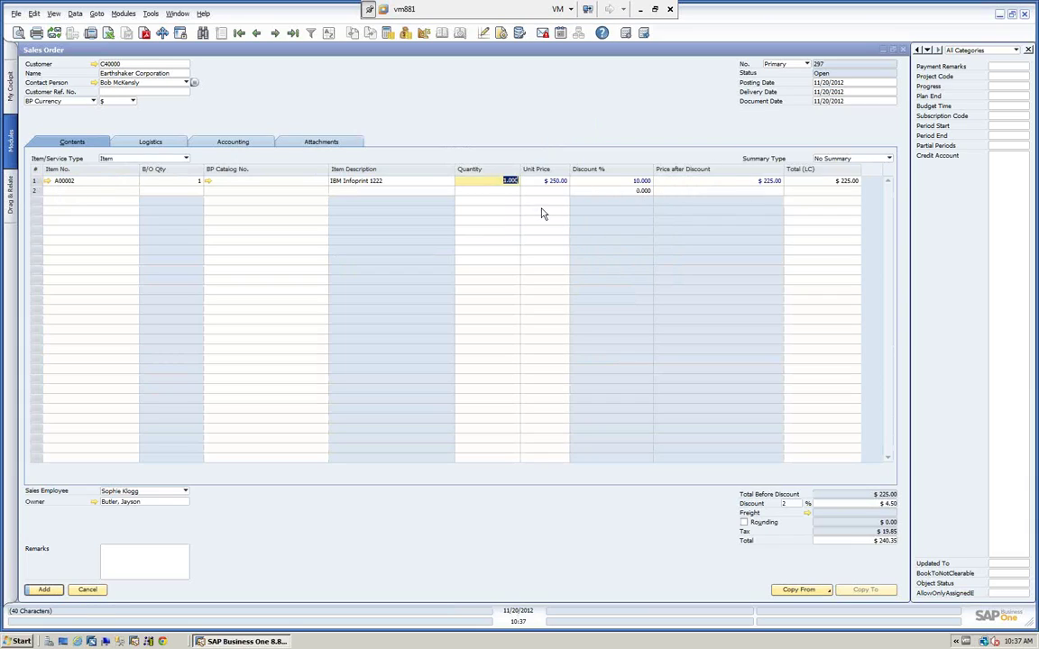
pyautogui.write('100')
pyautogui.press('Tab')
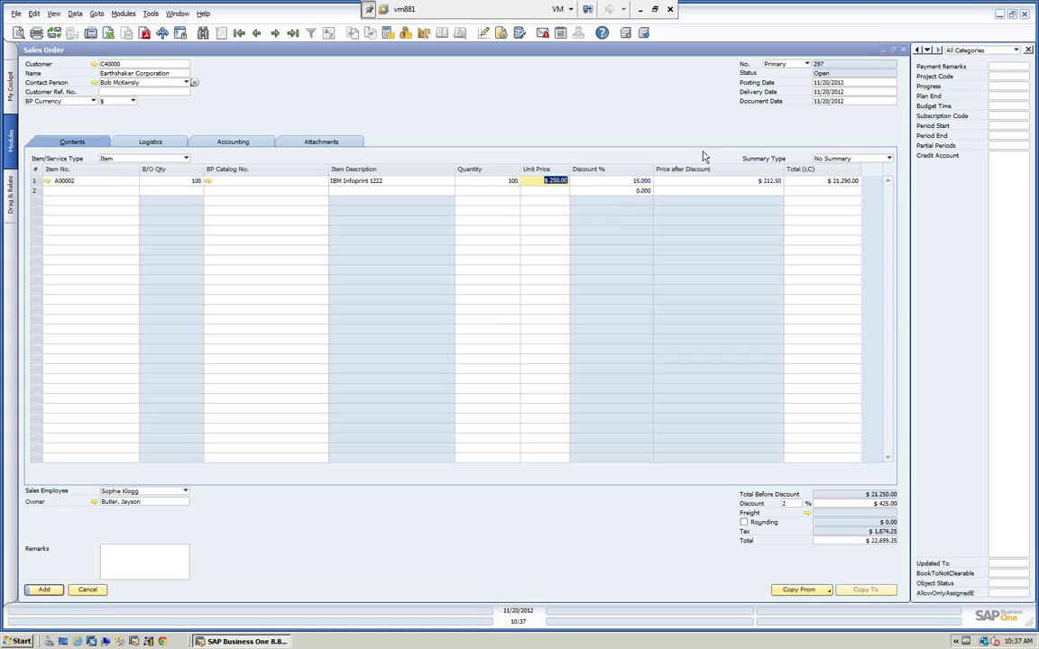
pyautogui.click(501, 181)
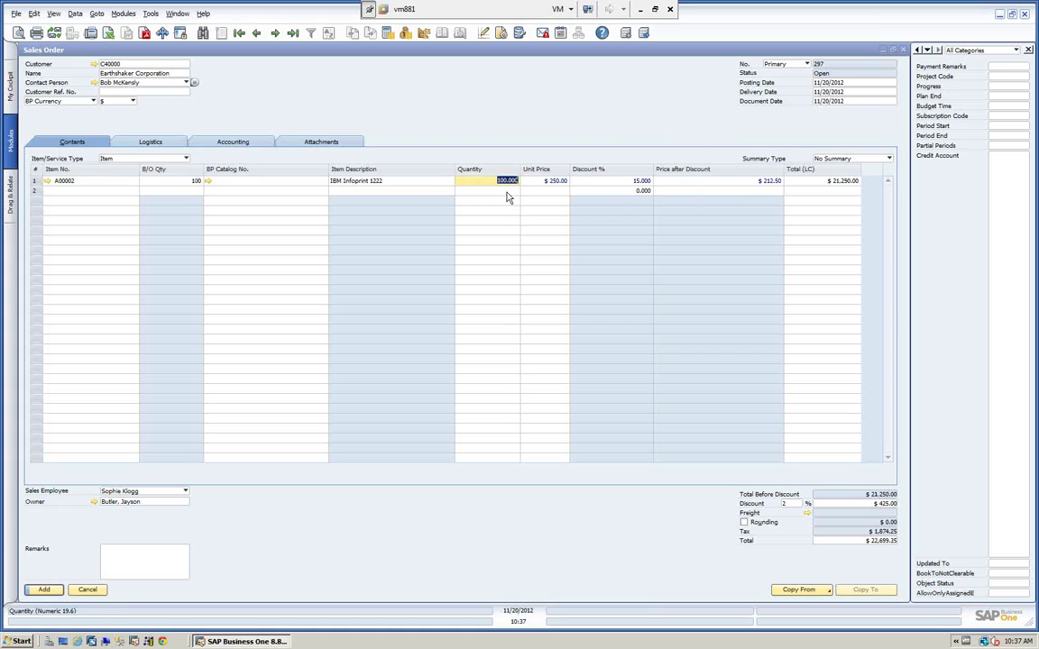
pyautogui.write('200')
pyautogui.press('Tab')
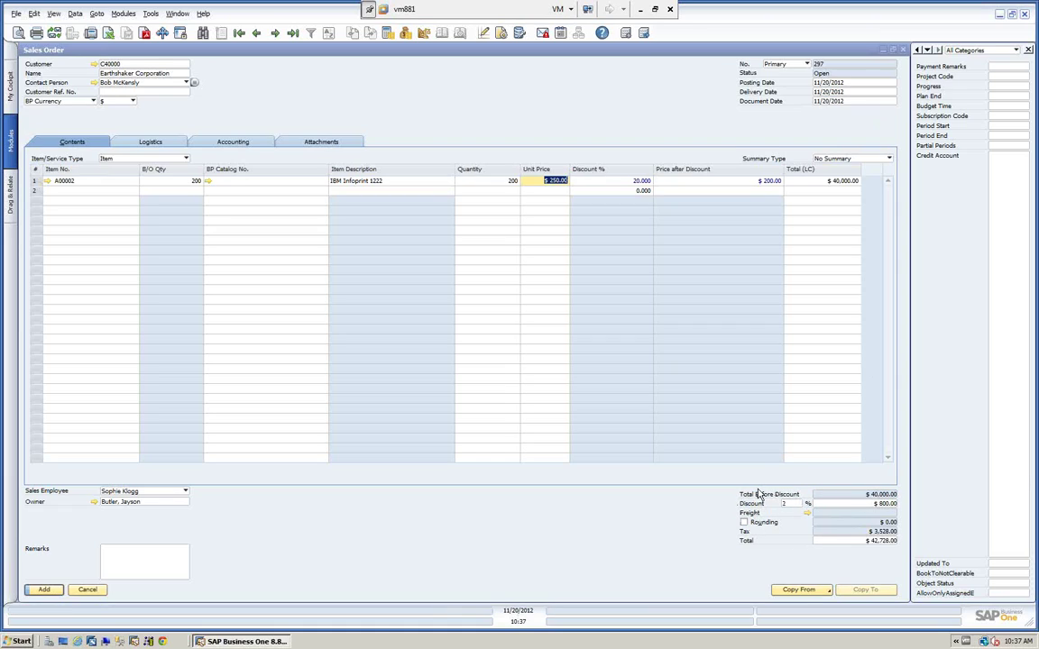
pyautogui.click(86, 588)
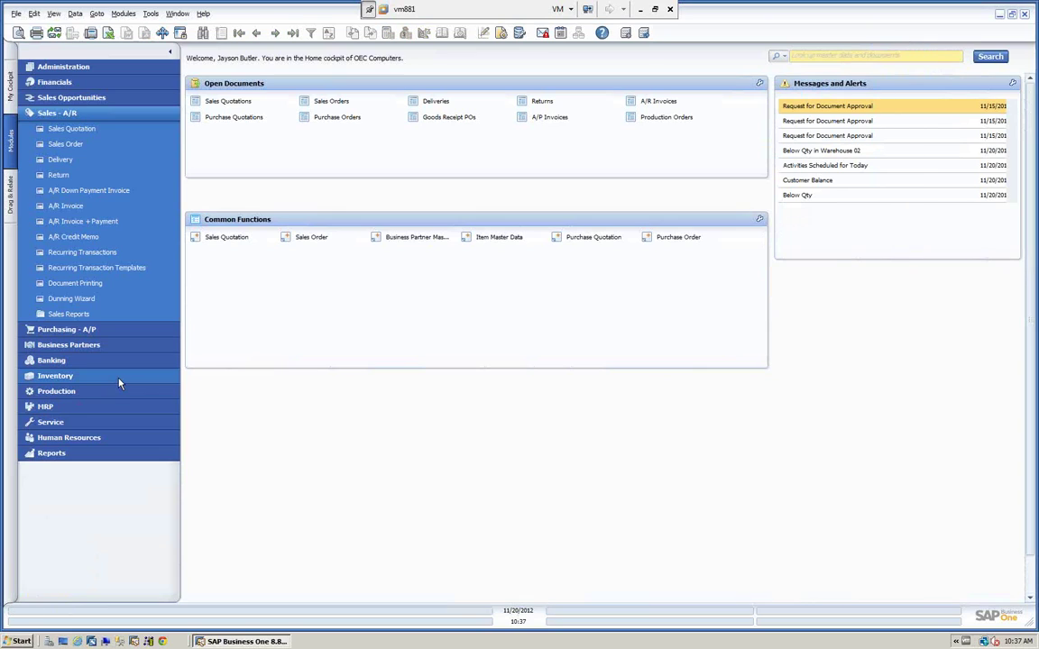
# Open Special Prices for Business Partners from the inventory price lists and load Earthshaker Corporation's special prices
pyautogui.click(78, 114)
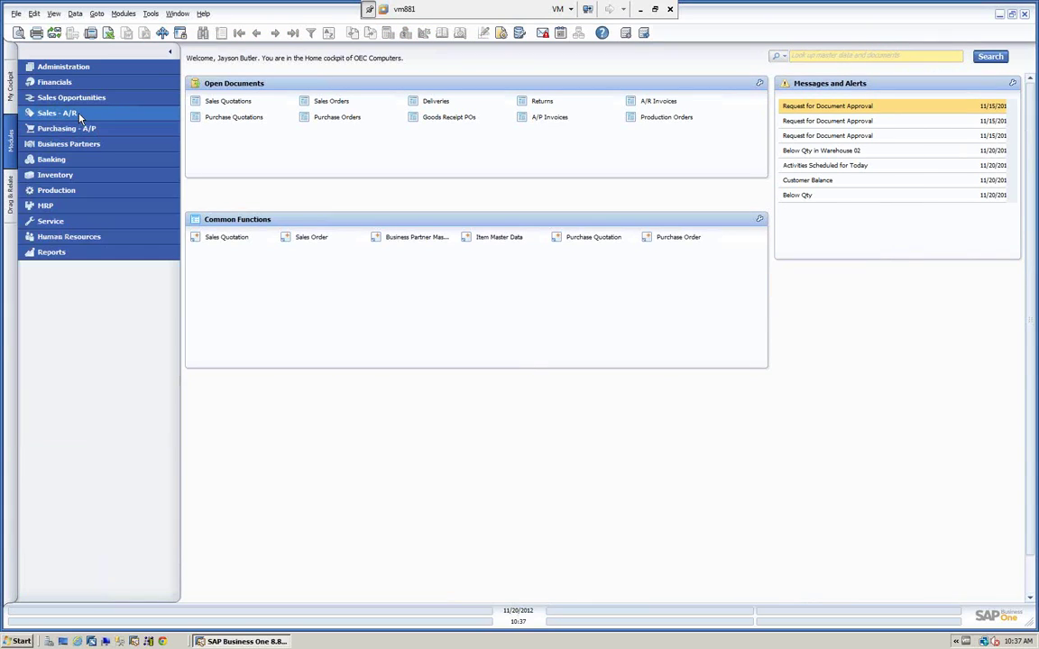
pyautogui.click(70, 175)
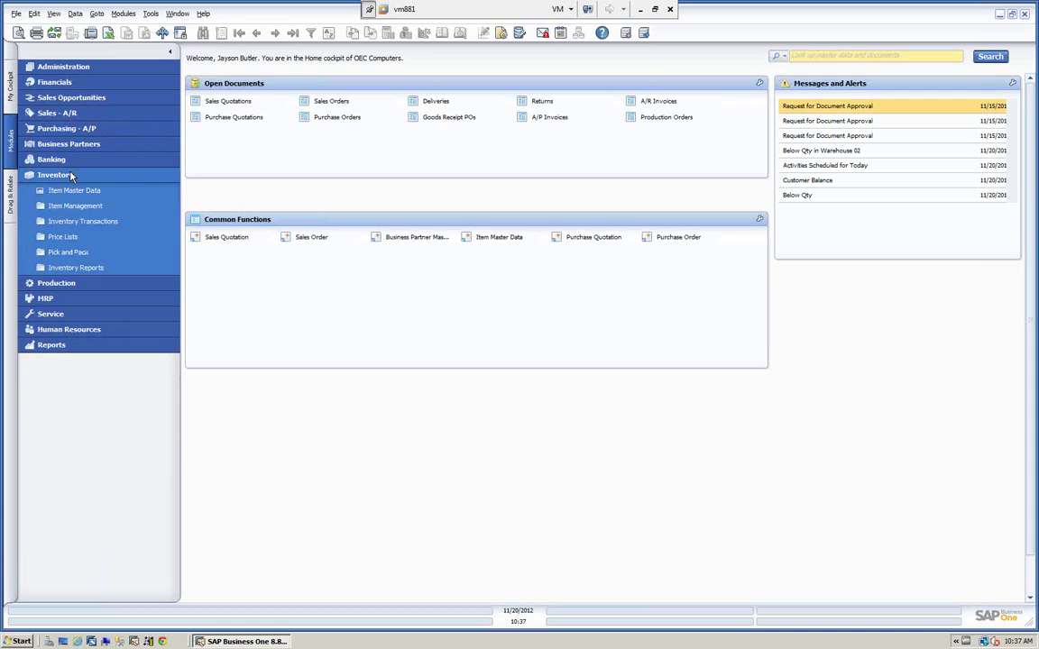
pyautogui.click(63, 237)
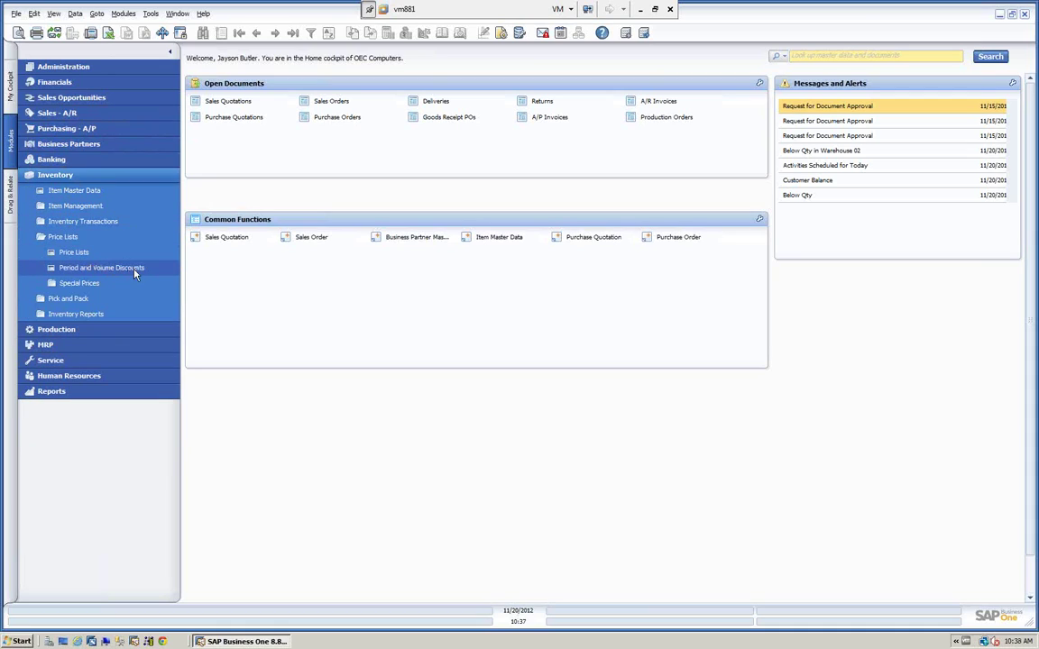
pyautogui.click(53, 285)
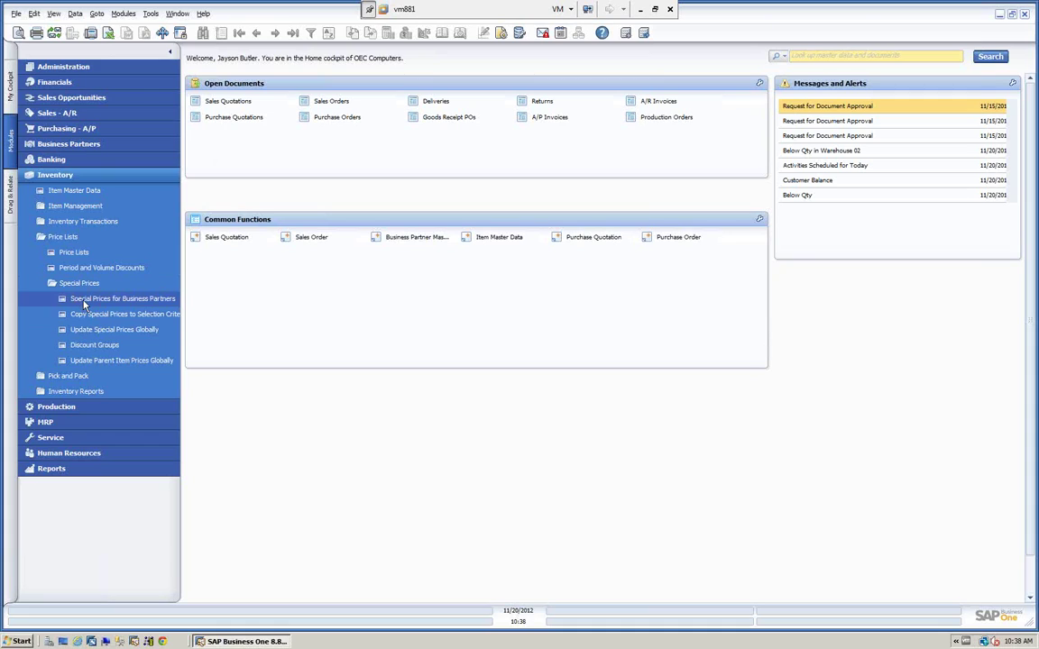
pyautogui.click(82, 302)
pyautogui.moveTo(370, 100); pyautogui.dragTo(432, 110)
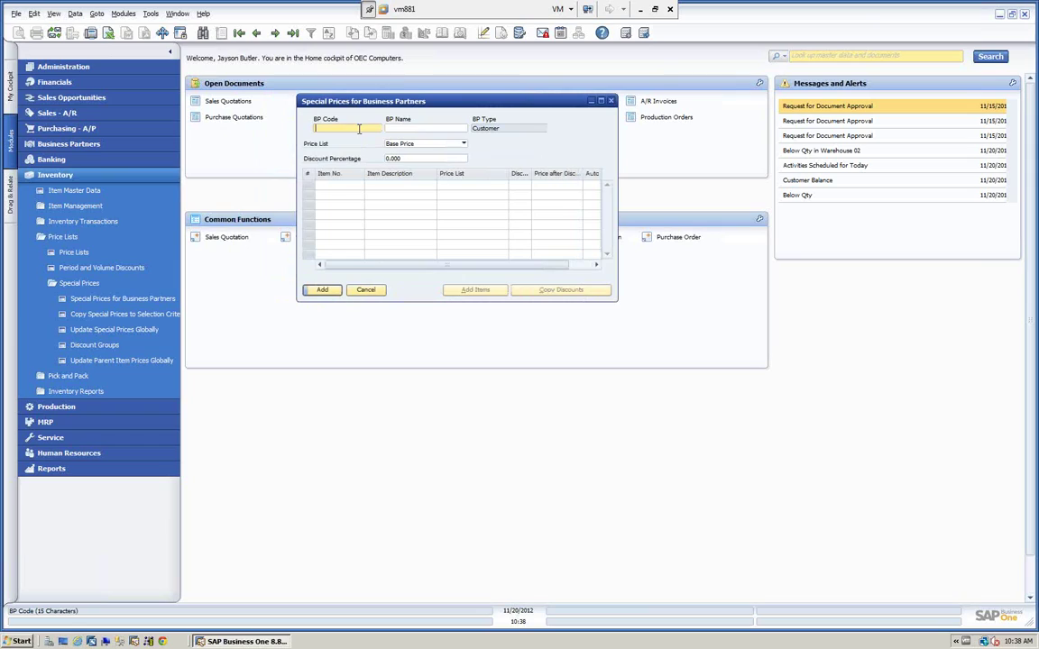
pyautogui.click(406, 129)
pyautogui.write('E')
pyautogui.press('Tab')
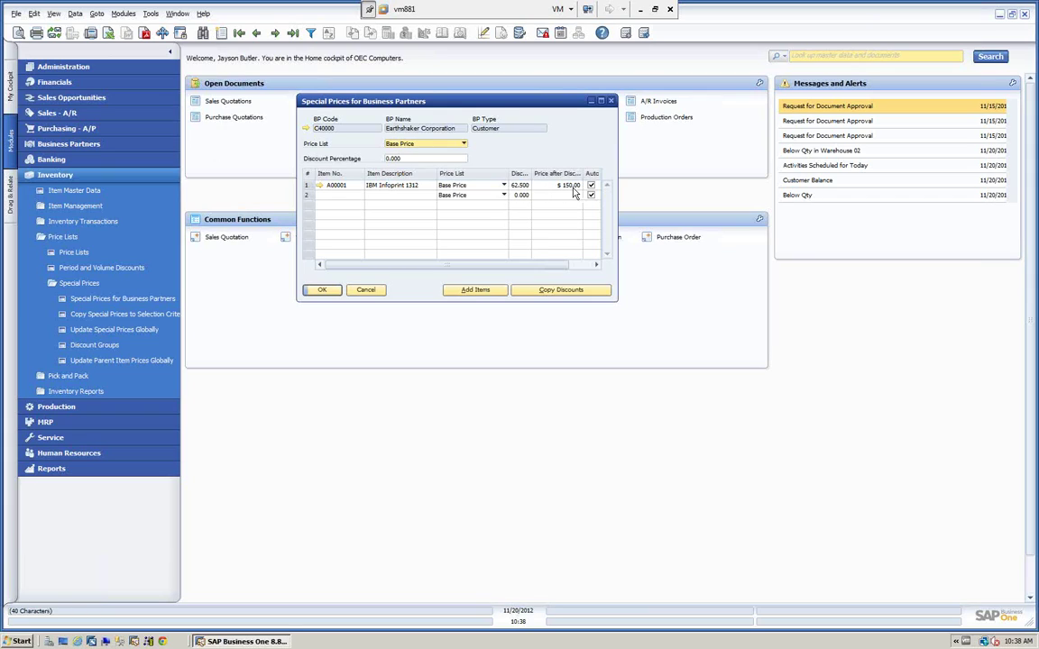
# Examine the period and volume discounts behind Earthshaker Corporation's special price for item A00001, and close the special price windows
pyautogui.doubleClick(306, 186)
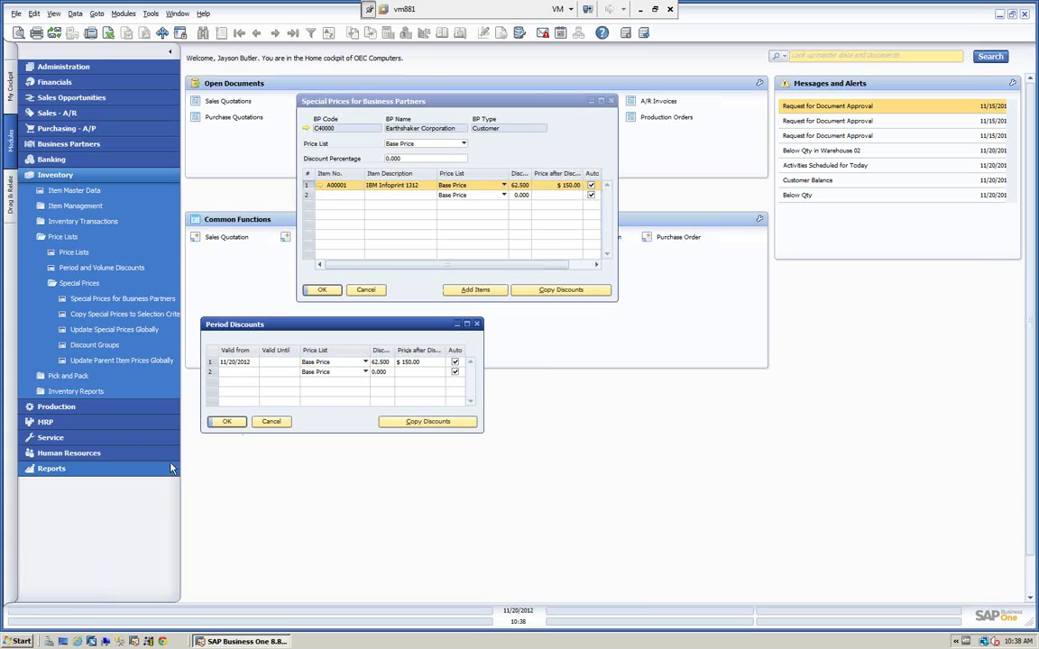
pyautogui.doubleClick(210, 361)
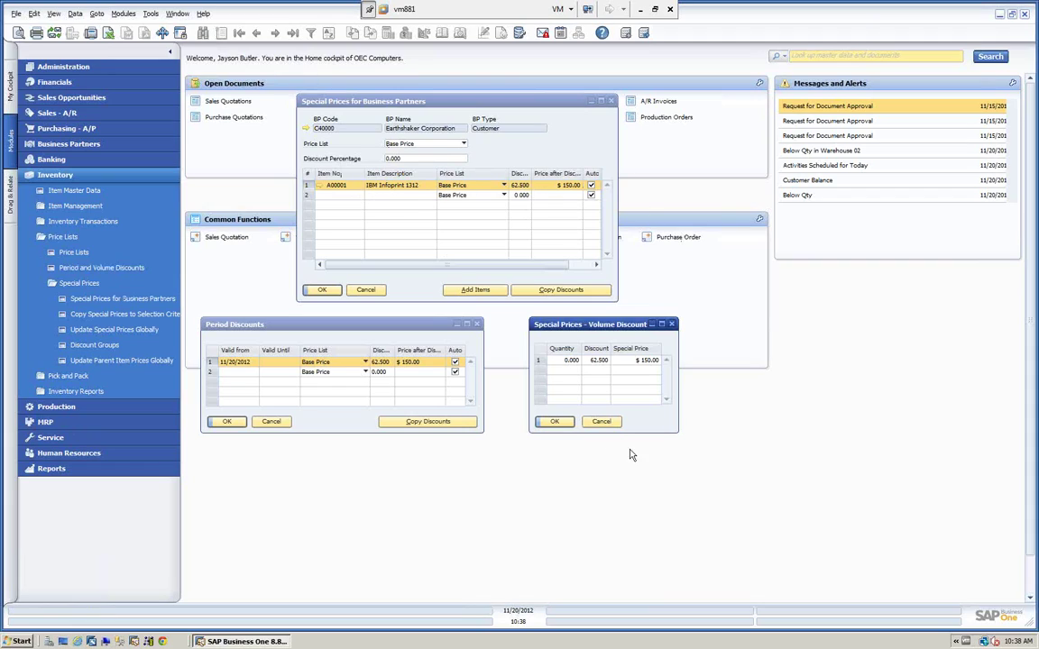
pyautogui.click(599, 421)
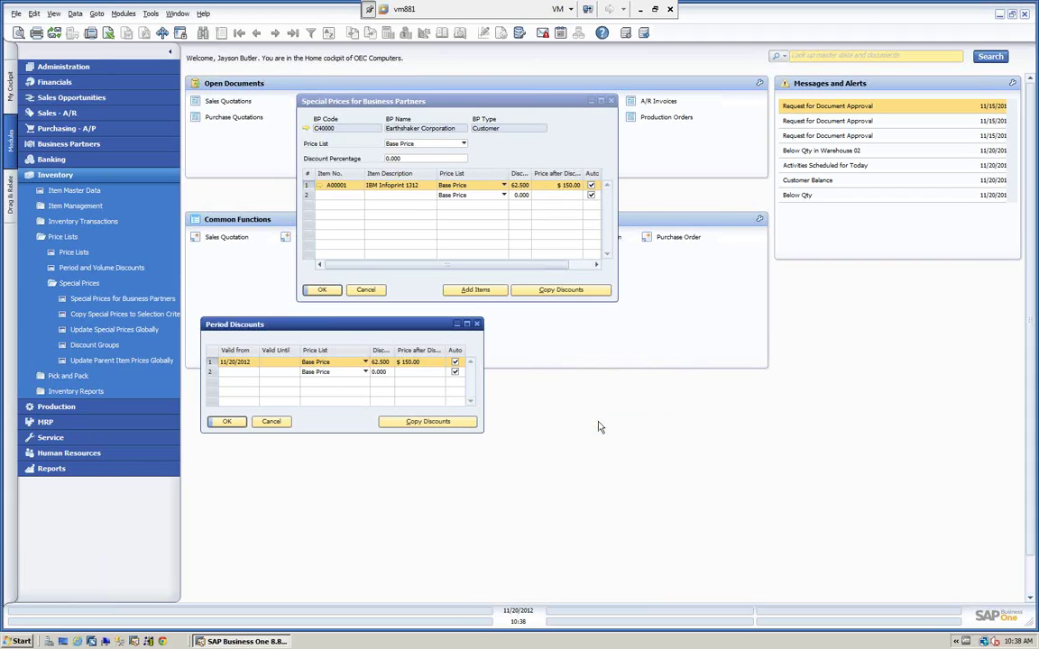
pyautogui.click(271, 421)
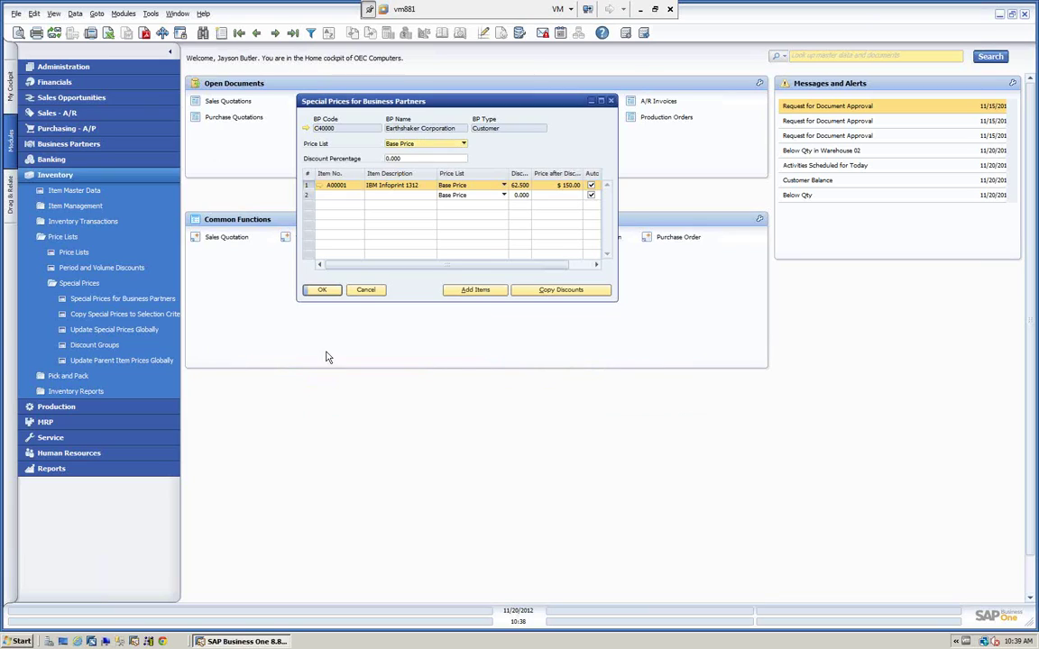
pyautogui.click(365, 290)
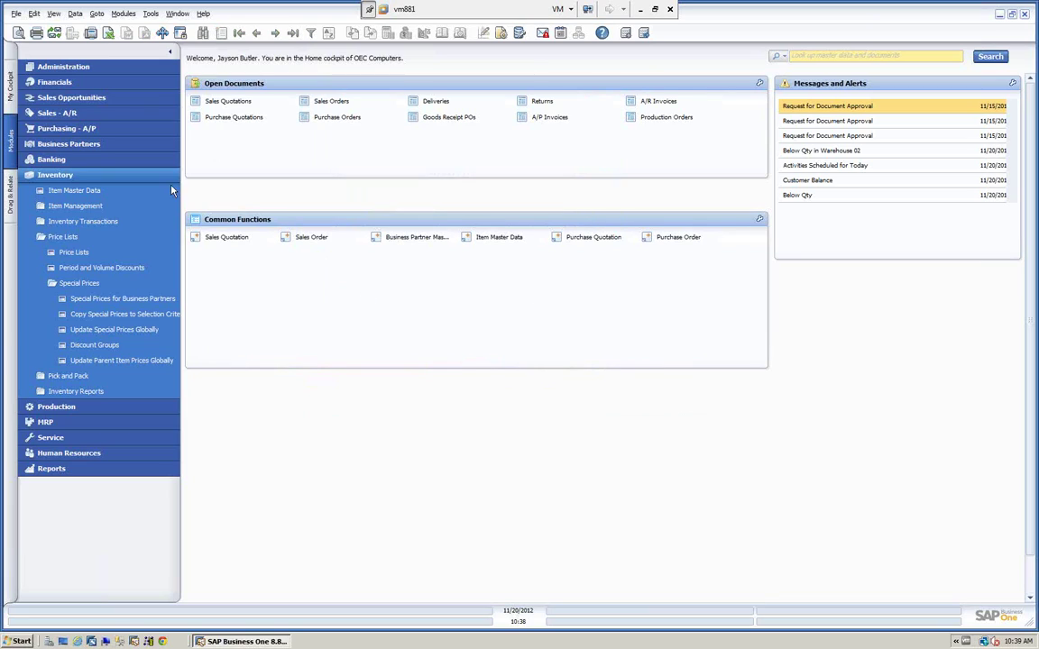
# Open a new sales order for Earthshaker Corporation, customer C40000
pyautogui.click(56, 112)
pyautogui.click(72, 144)
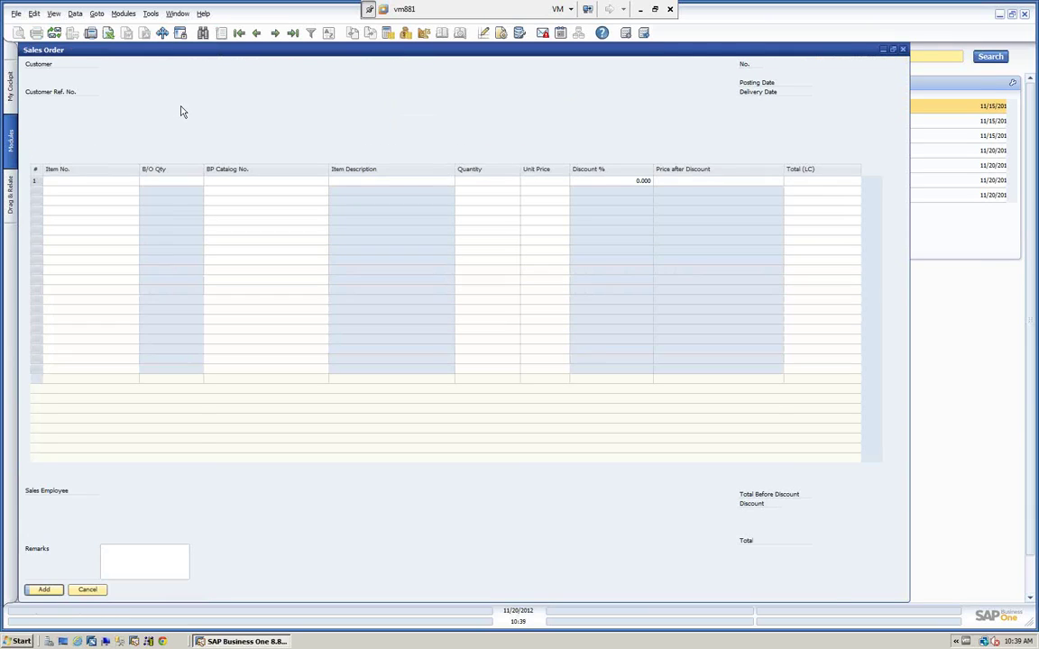
pyautogui.click(123, 73)
pyautogui.write('e')
pyautogui.press('Tab')
pyautogui.click(835, 90)
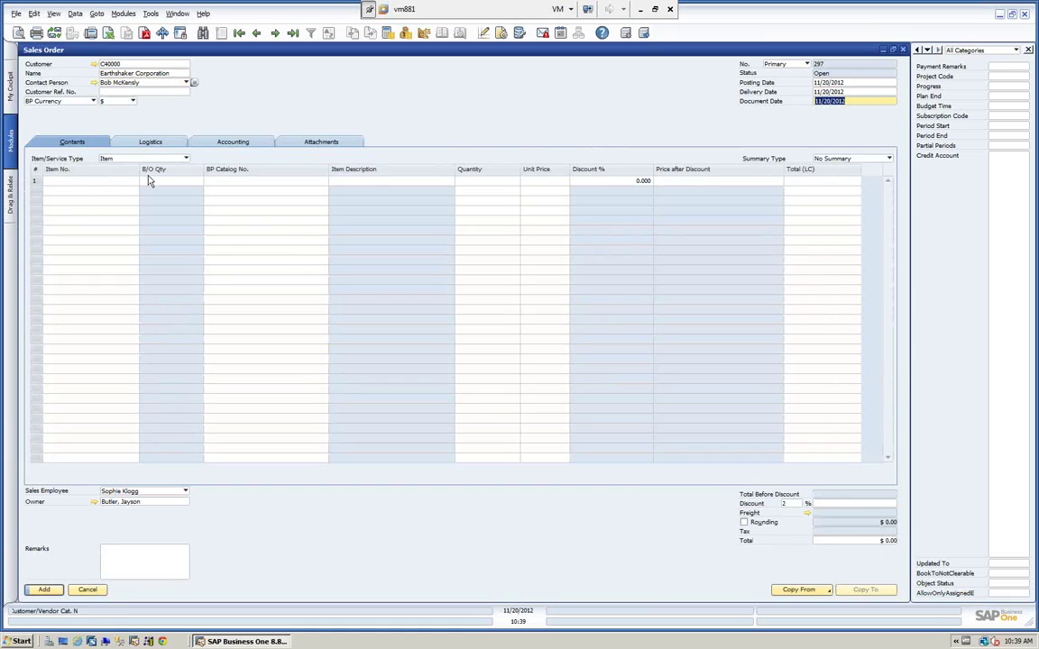
# Add item A00001, IBM Infoprint 1312, to the first row to check its special price, and cancel the sales order
pyautogui.click(95, 182)
pyautogui.write('*')
pyautogui.press('Tab')
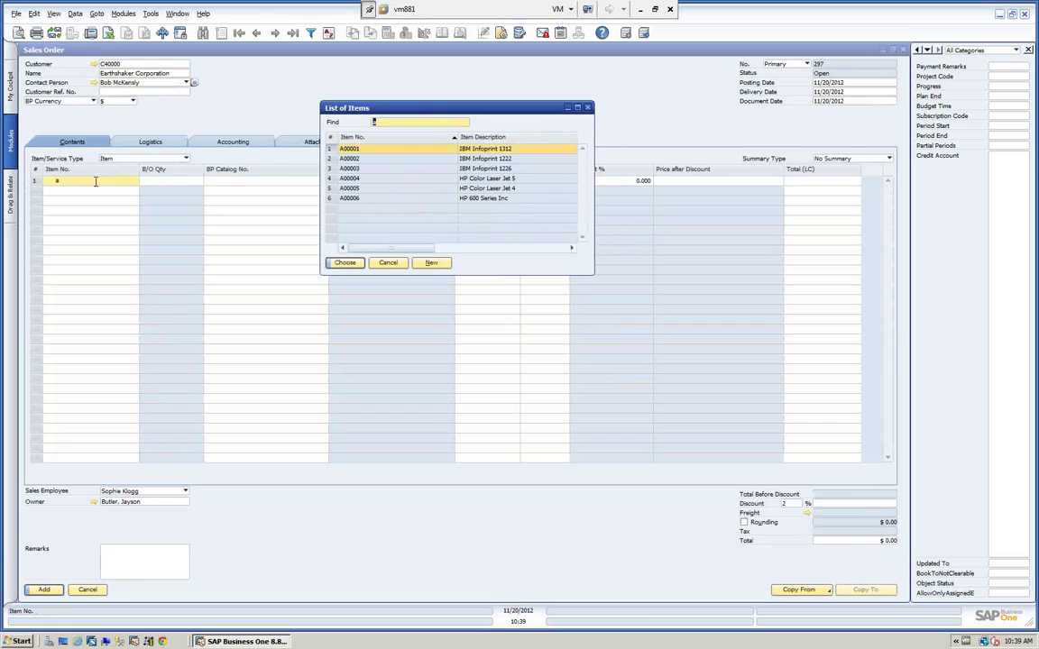
pyautogui.click(345, 262)
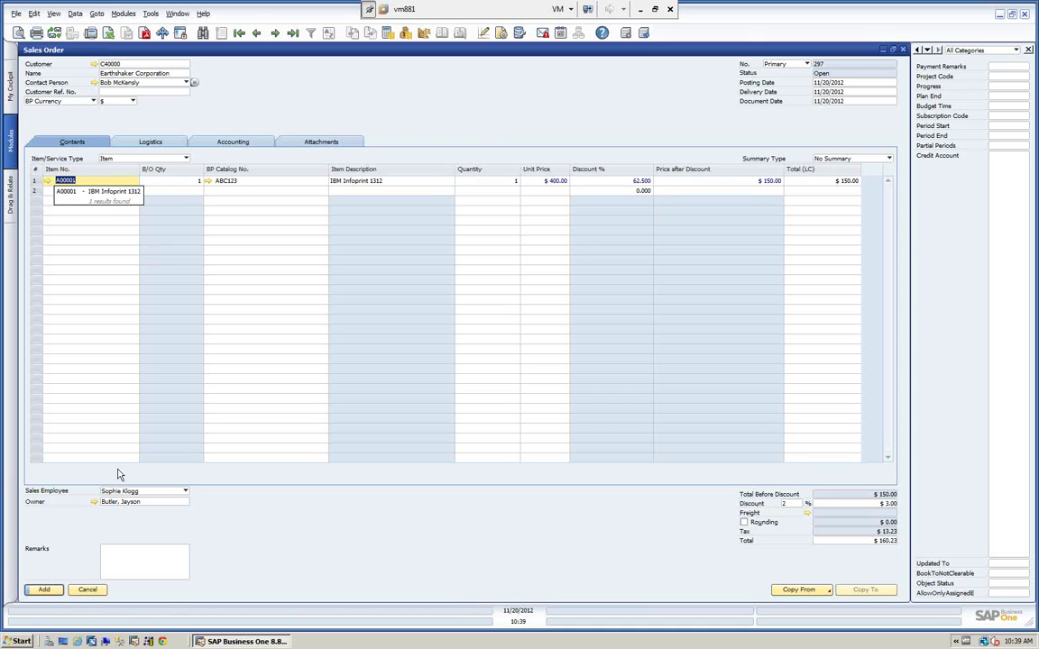
pyautogui.click(87, 589)
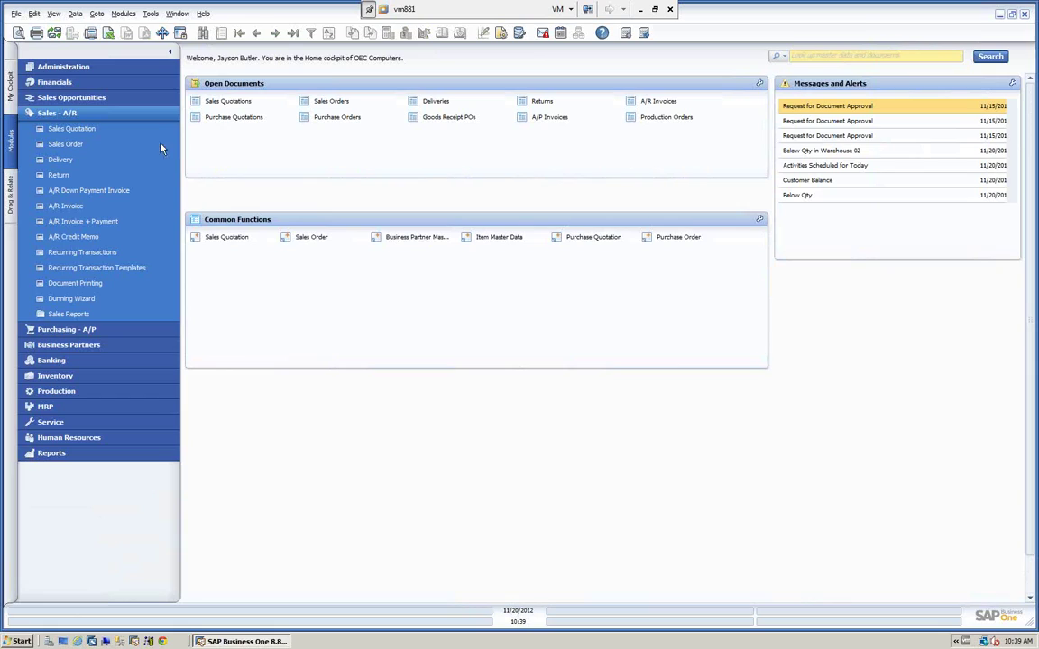
# Open Copy Special Prices to Selection Criteria from the inventory price lists, review its selection options, and cancel the window
pyautogui.click(108, 114)
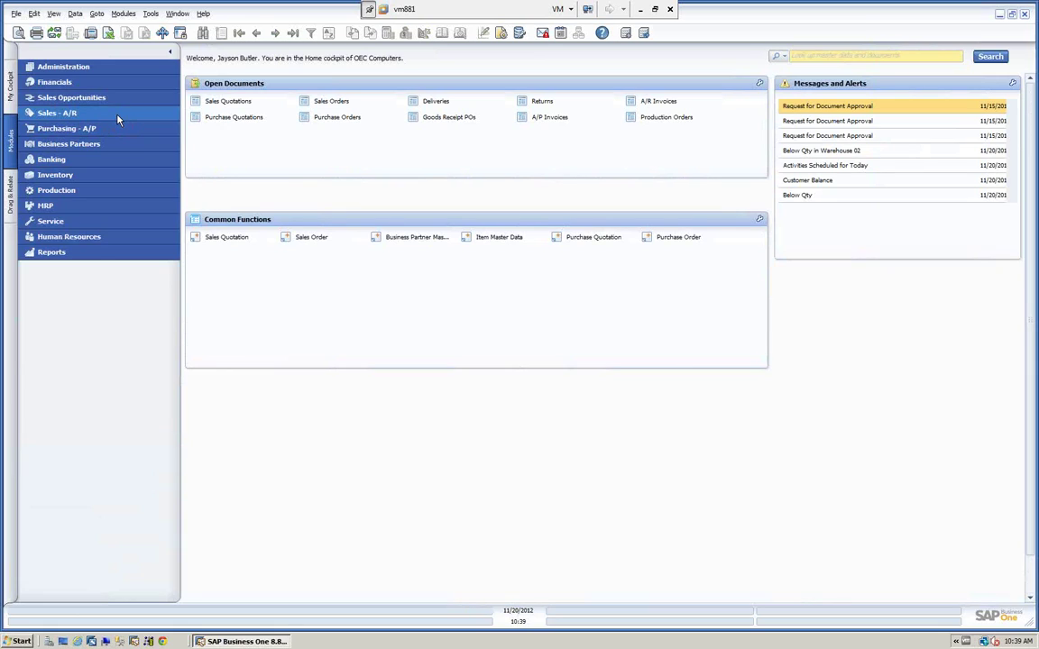
pyautogui.click(72, 174)
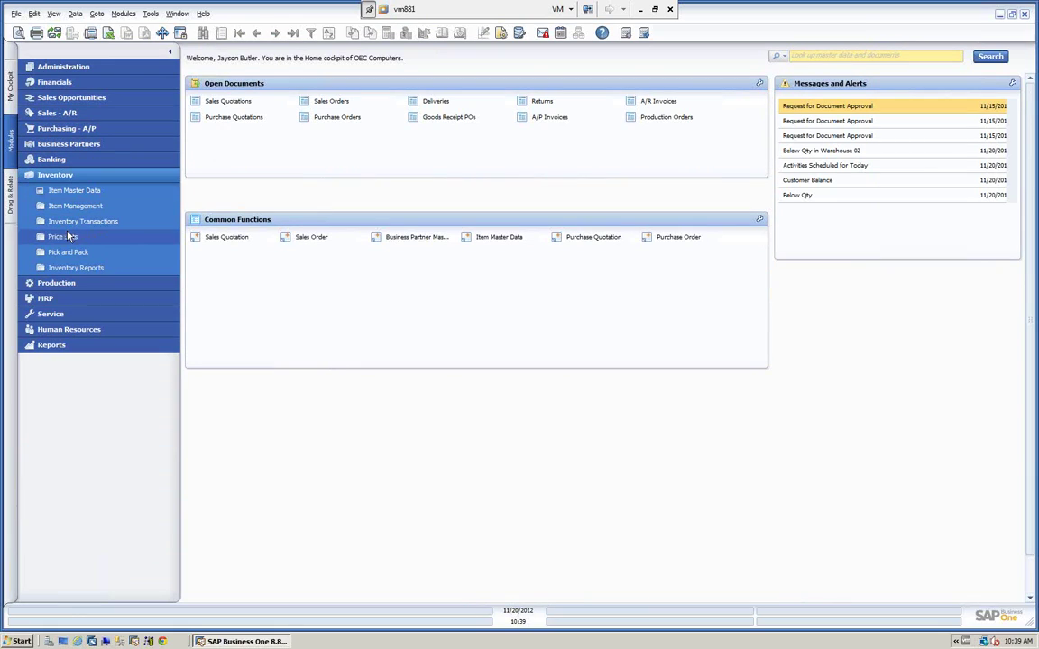
pyautogui.click(44, 238)
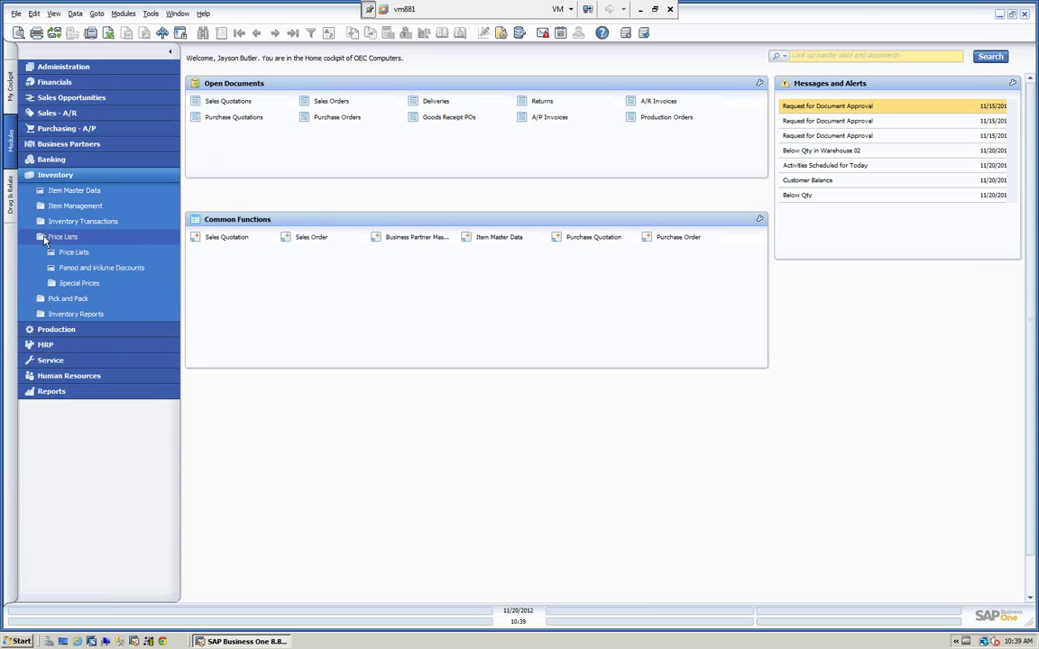
pyautogui.click(79, 283)
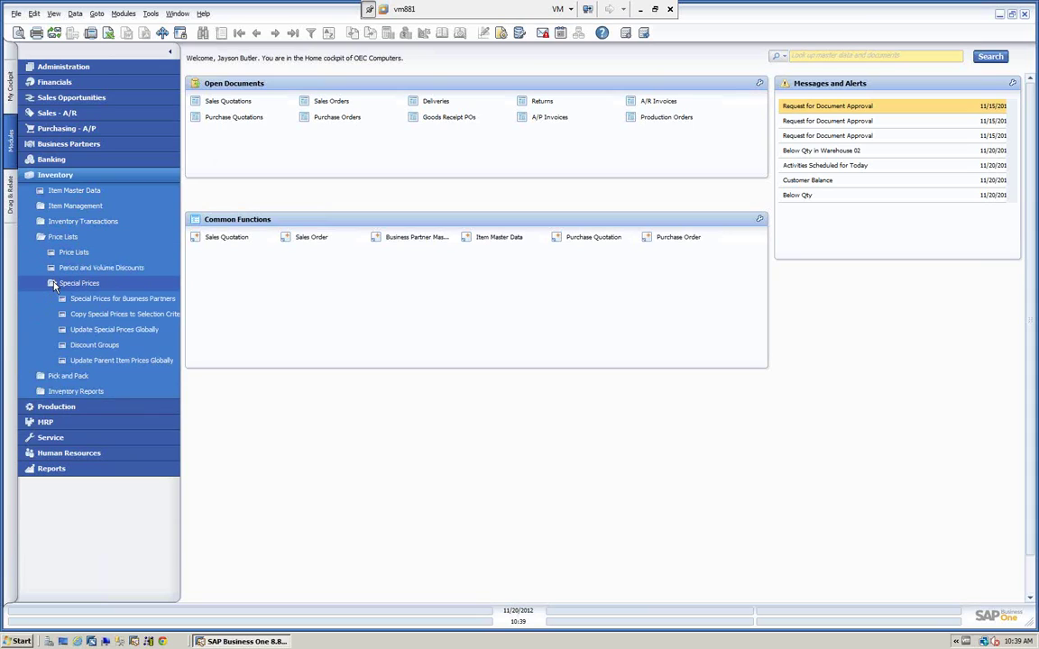
pyautogui.click(104, 314)
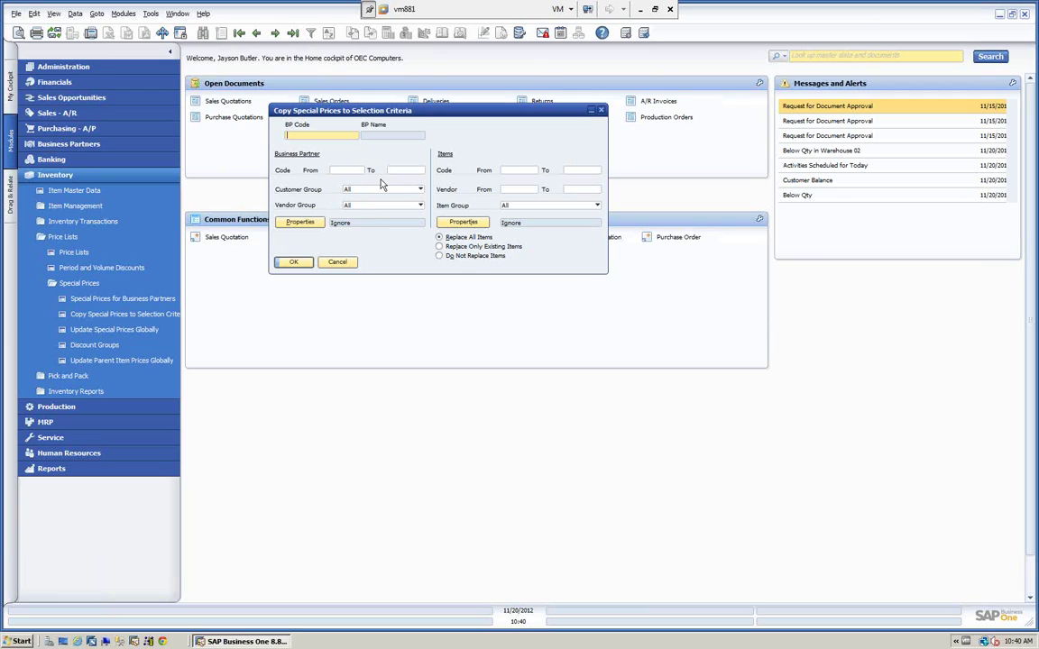
pyautogui.click(339, 262)
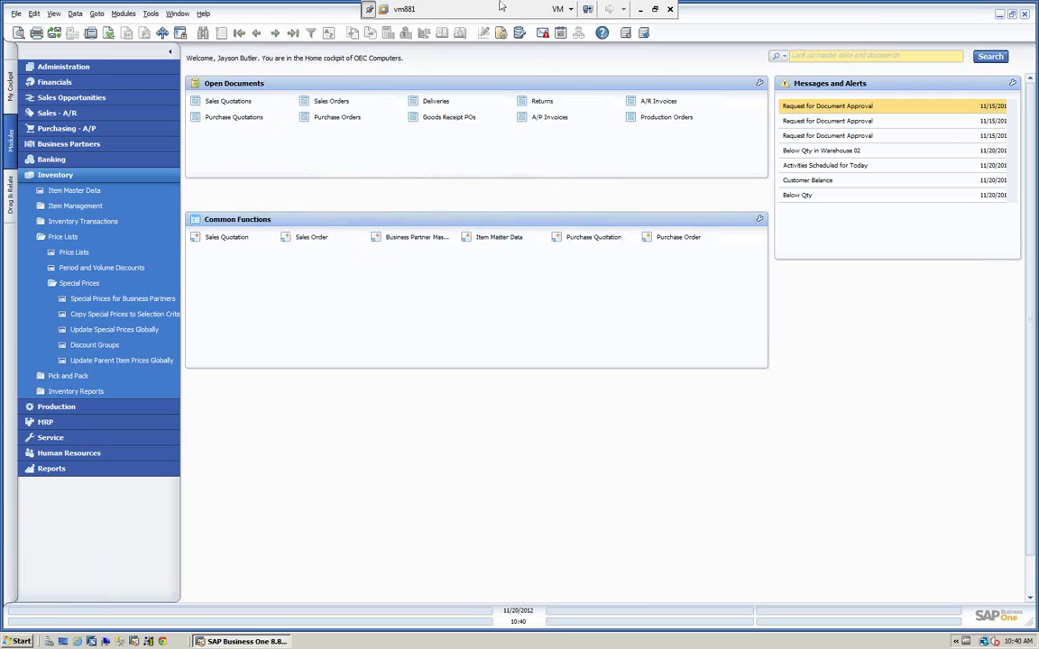
# Examine the discount change, price change, price list refresh and delete options of Update Special Prices Globally, and cancel the window
pyautogui.click(117, 332)
pyautogui.moveTo(719, 103); pyautogui.dragTo(396, 111)
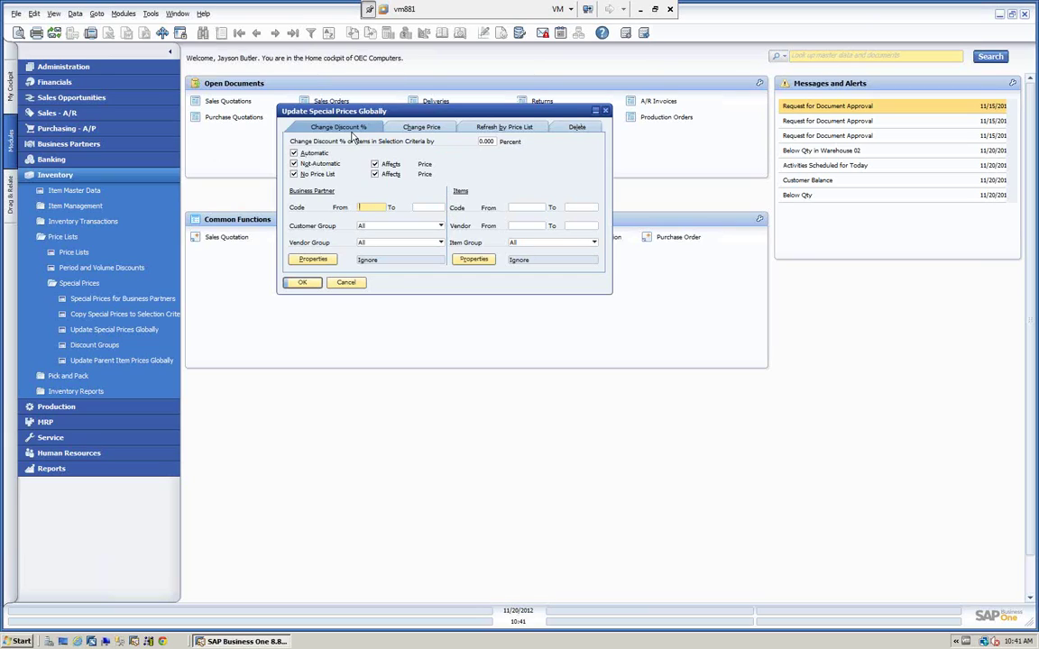
pyautogui.click(442, 128)
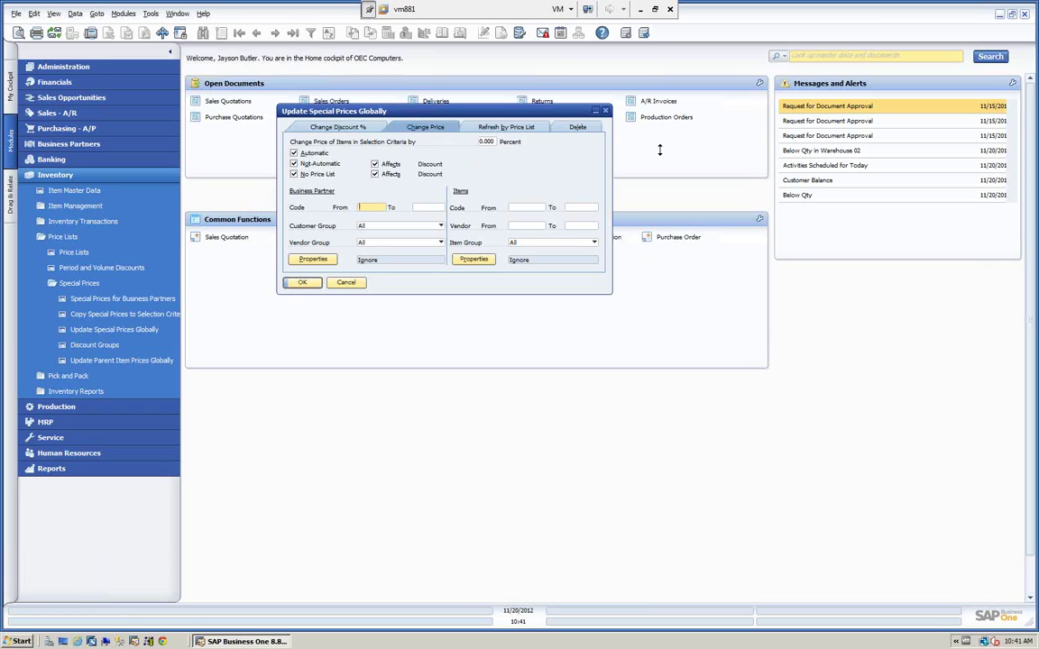
pyautogui.click(496, 128)
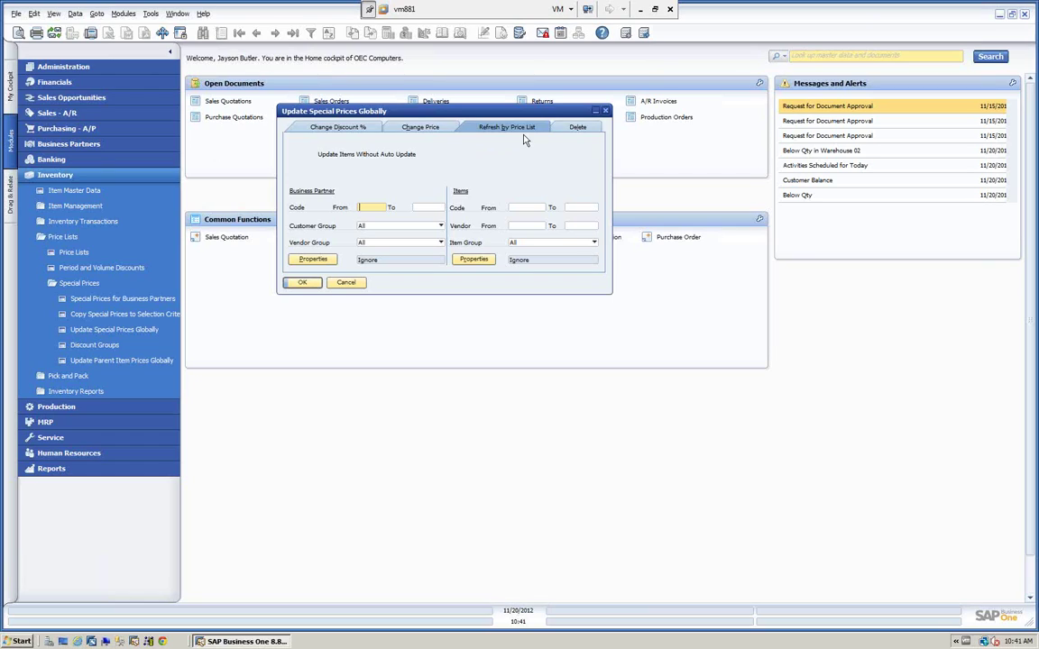
pyautogui.click(570, 132)
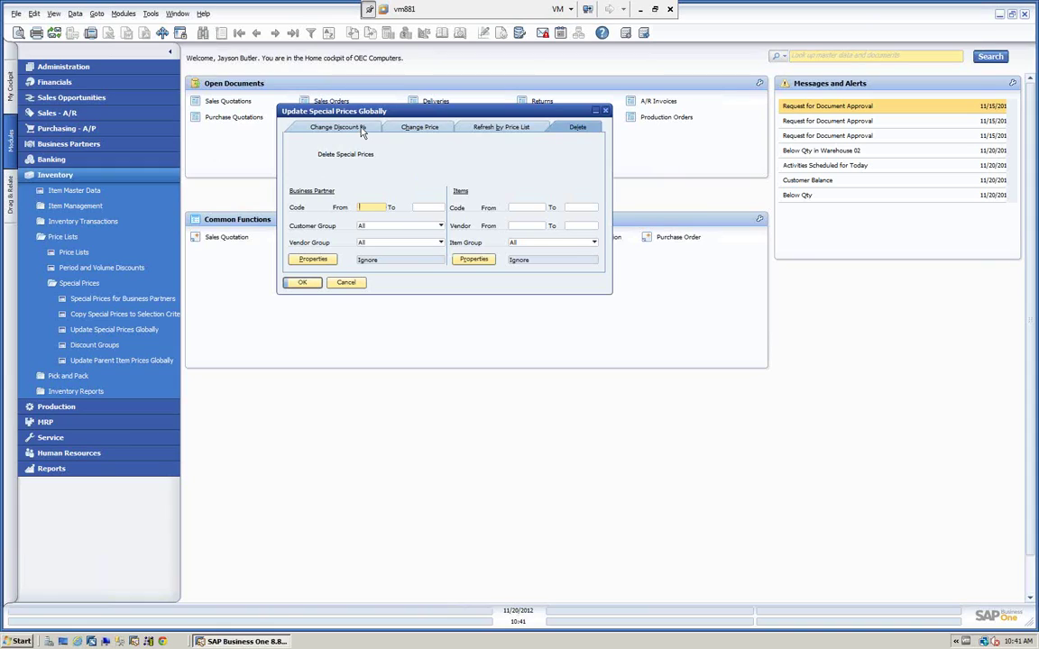
pyautogui.click(345, 282)
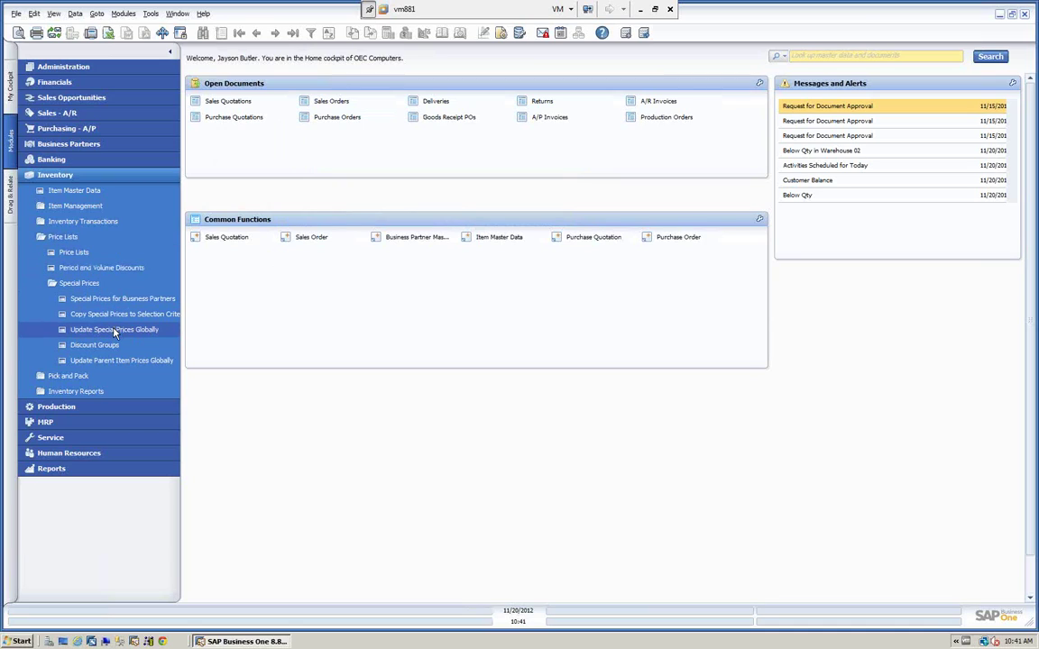
# Load Earthshaker Corporation, C40000, into Discount Groups and review its discounts by item group, property and manufacturer
pyautogui.click(95, 346)
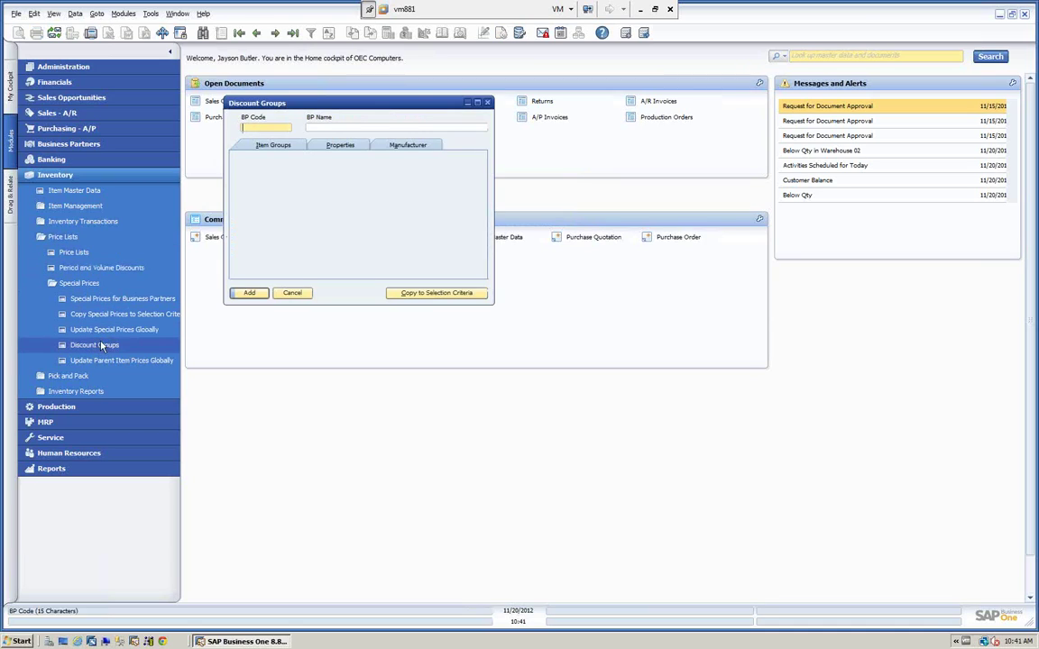
pyautogui.moveTo(349, 107); pyautogui.dragTo(445, 107)
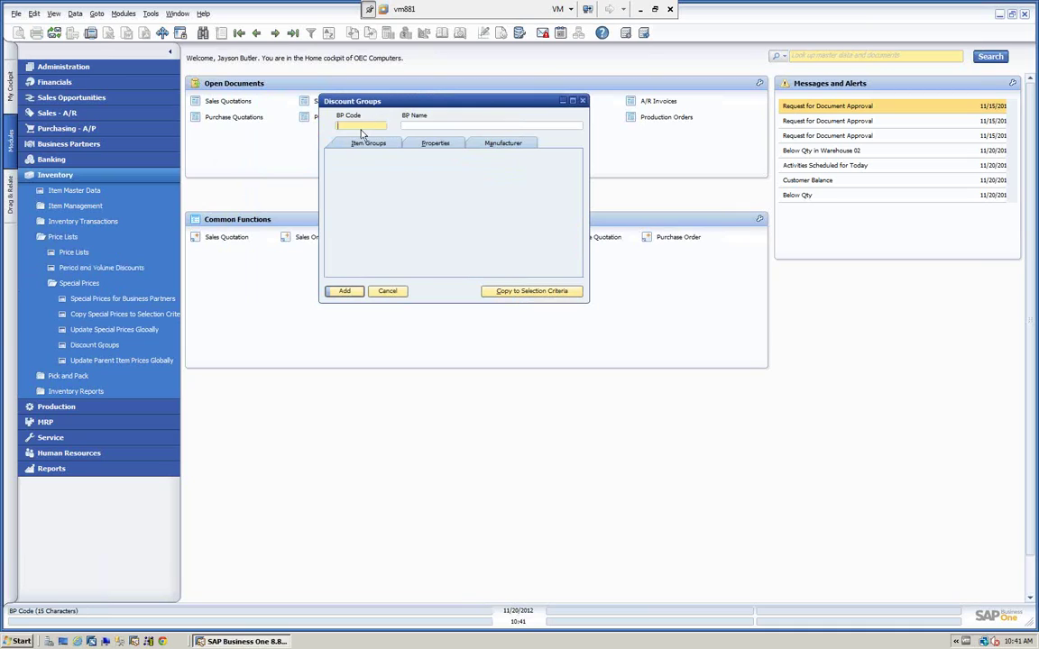
pyautogui.press('Tab')
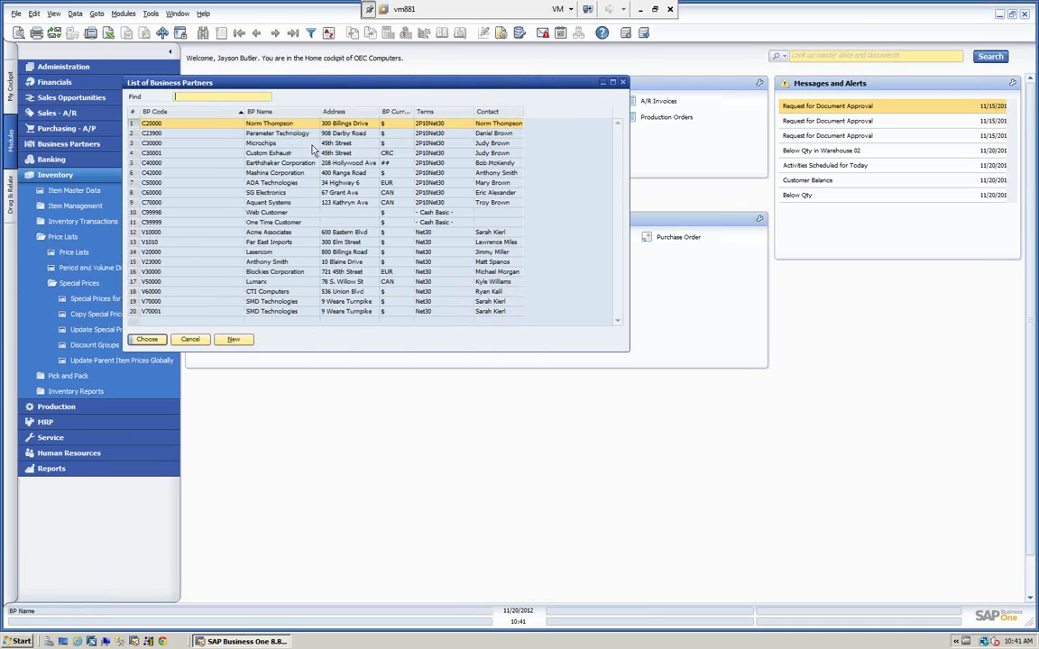
pyautogui.click(268, 166)
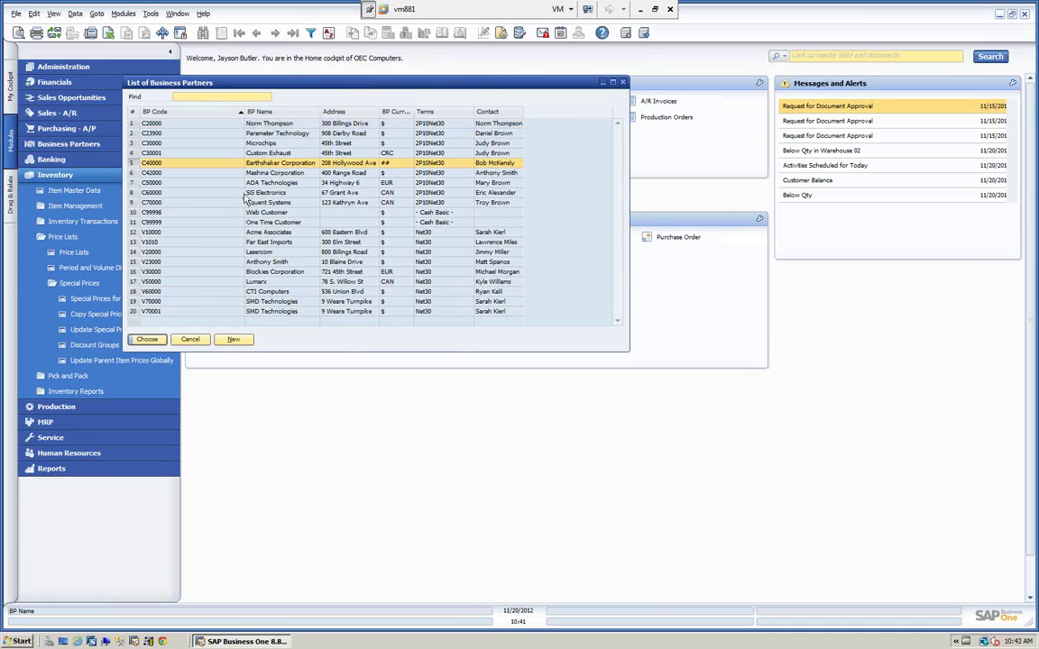
pyautogui.click(147, 339)
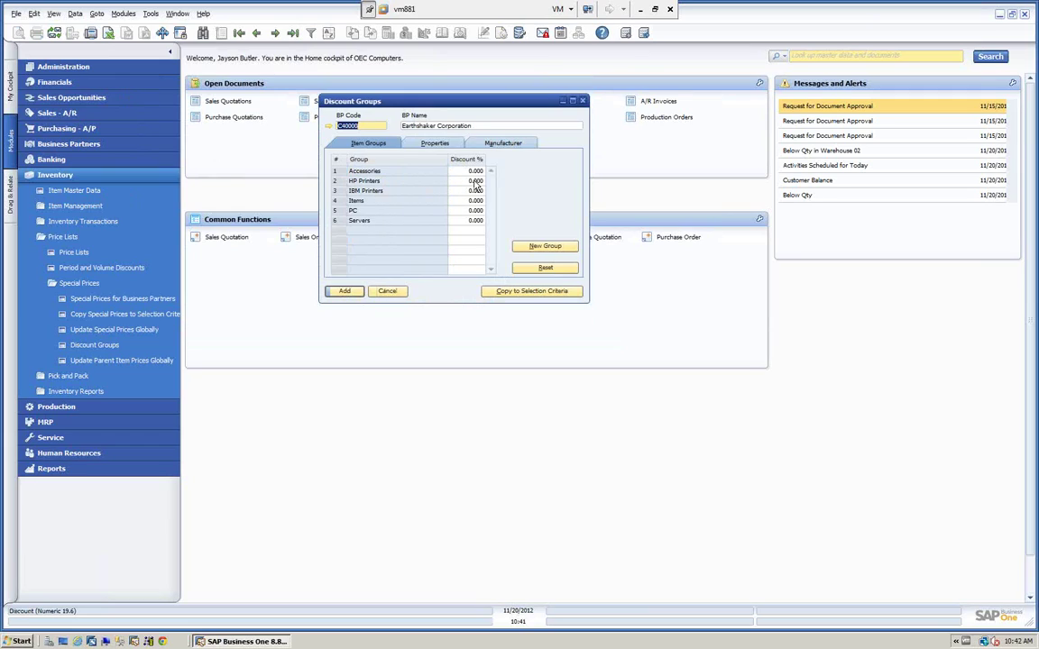
pyautogui.click(429, 144)
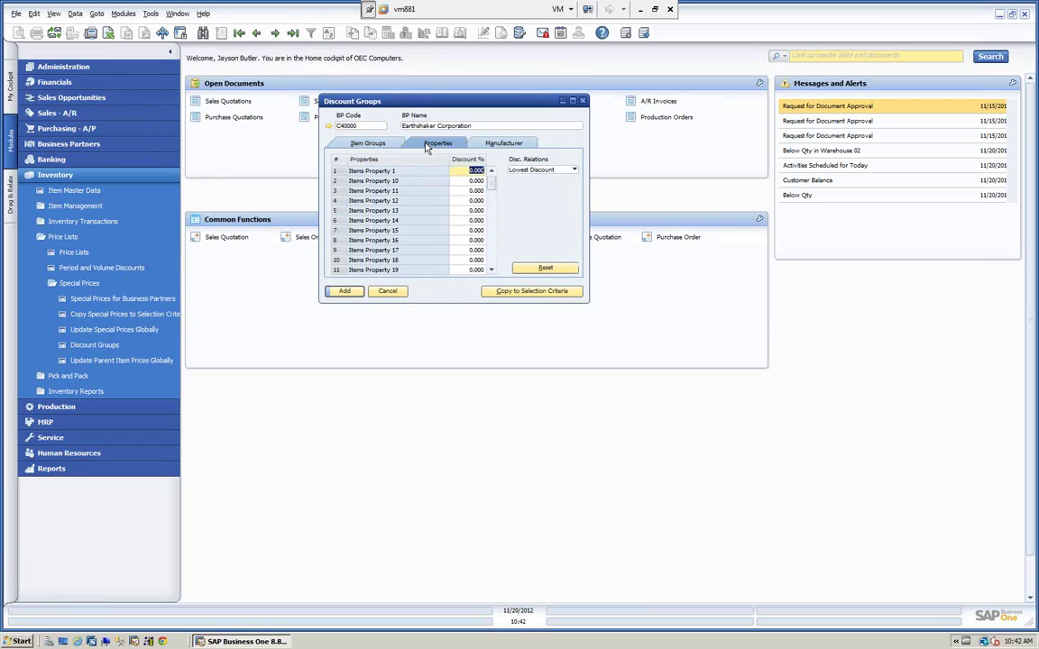
pyautogui.click(487, 146)
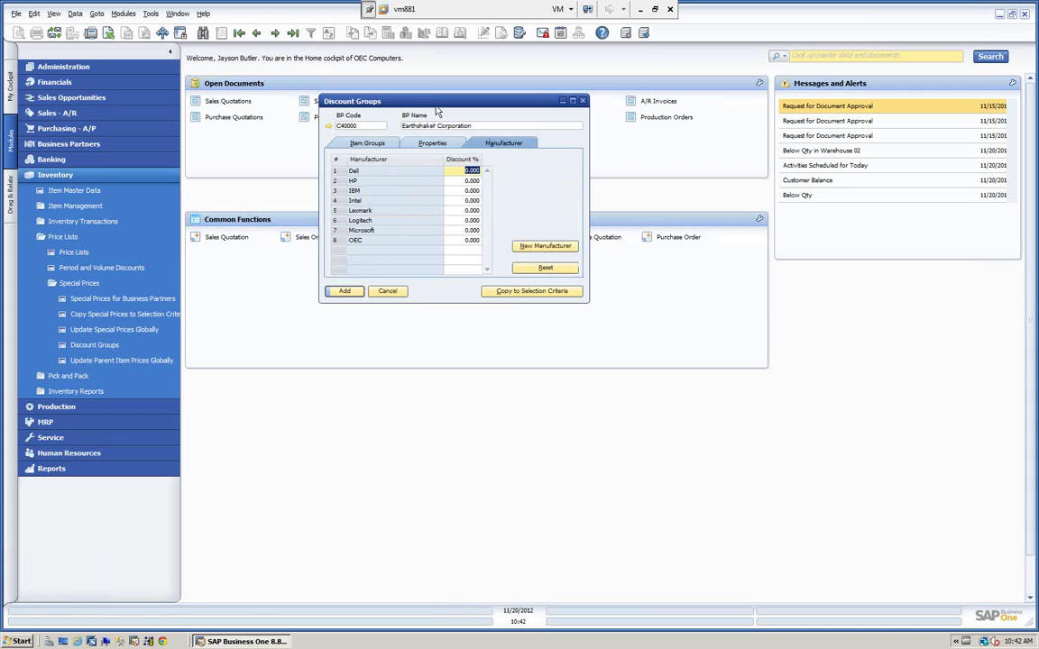
# Place the Discount Groups window aside and open the first item master record, A00001, next to it
pyautogui.moveTo(435, 107); pyautogui.dragTo(822, 88)
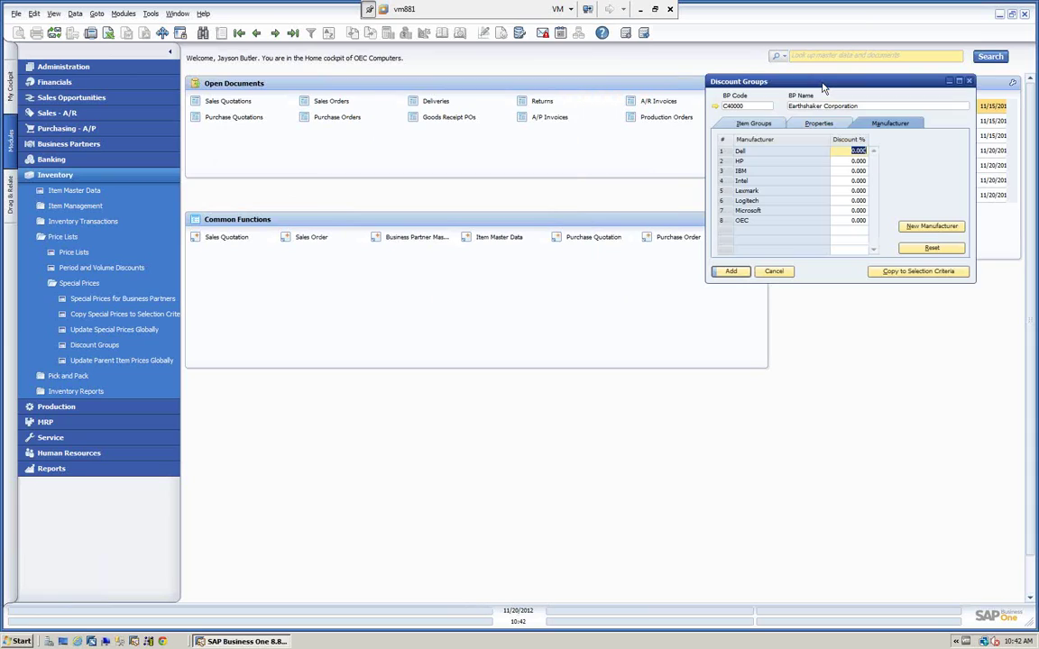
pyautogui.click(68, 193)
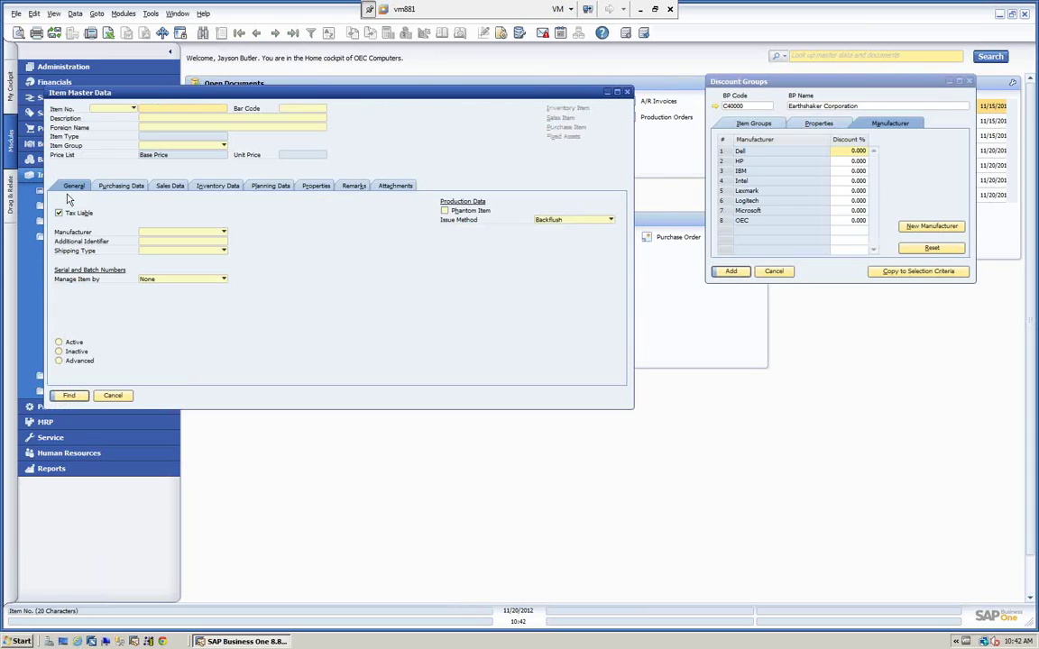
pyautogui.click(238, 33)
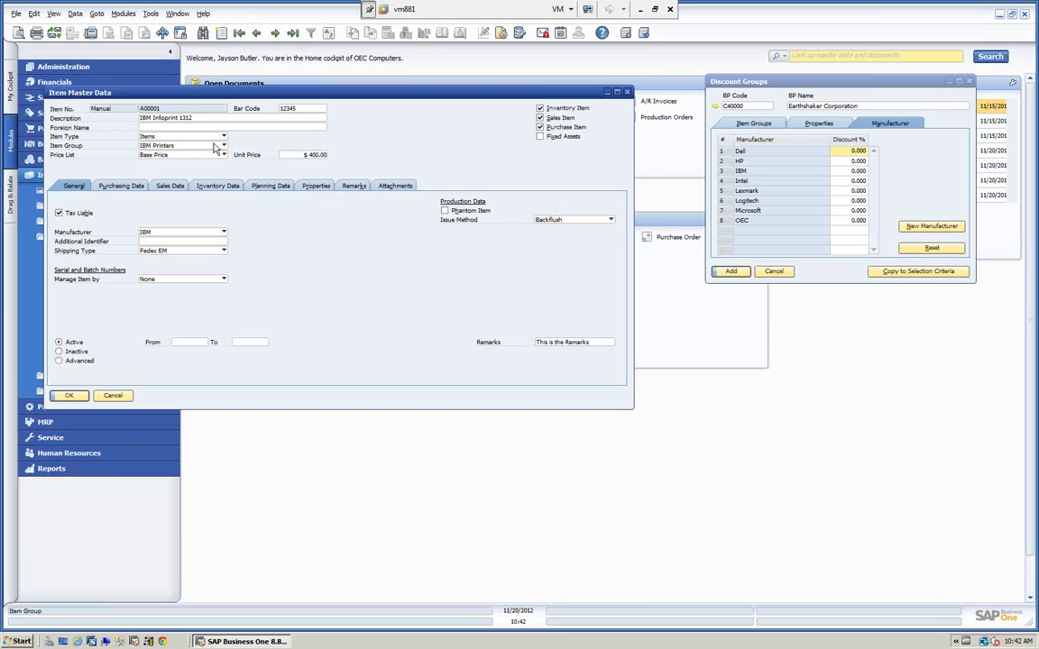
# Compare the item group choices of item A00001 with the item groups available for discounts
pyautogui.click(200, 145)
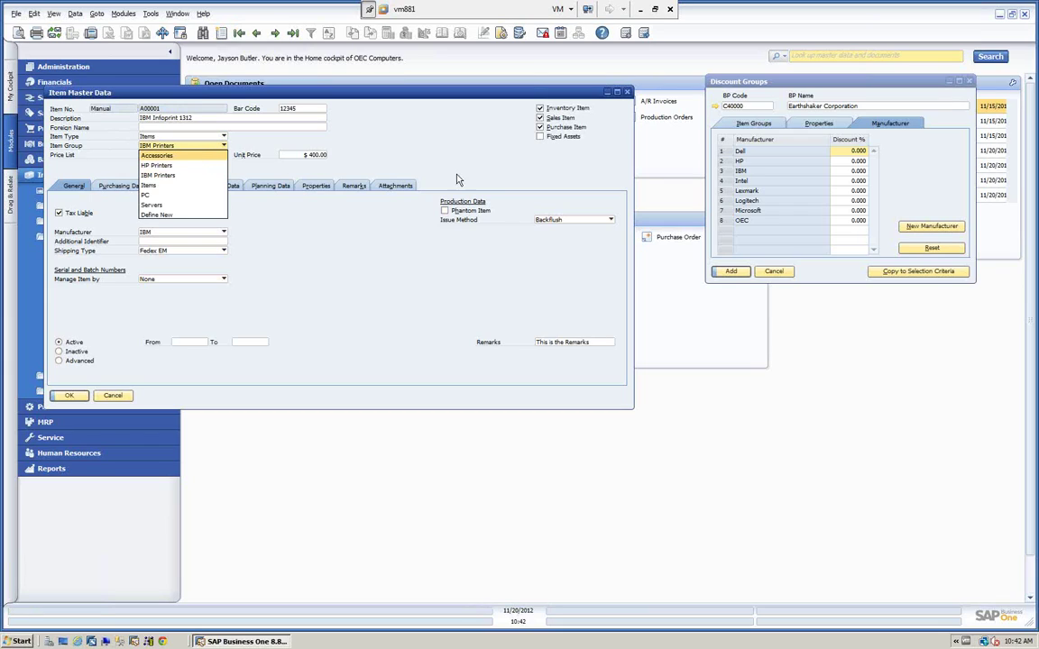
pyautogui.click(771, 126)
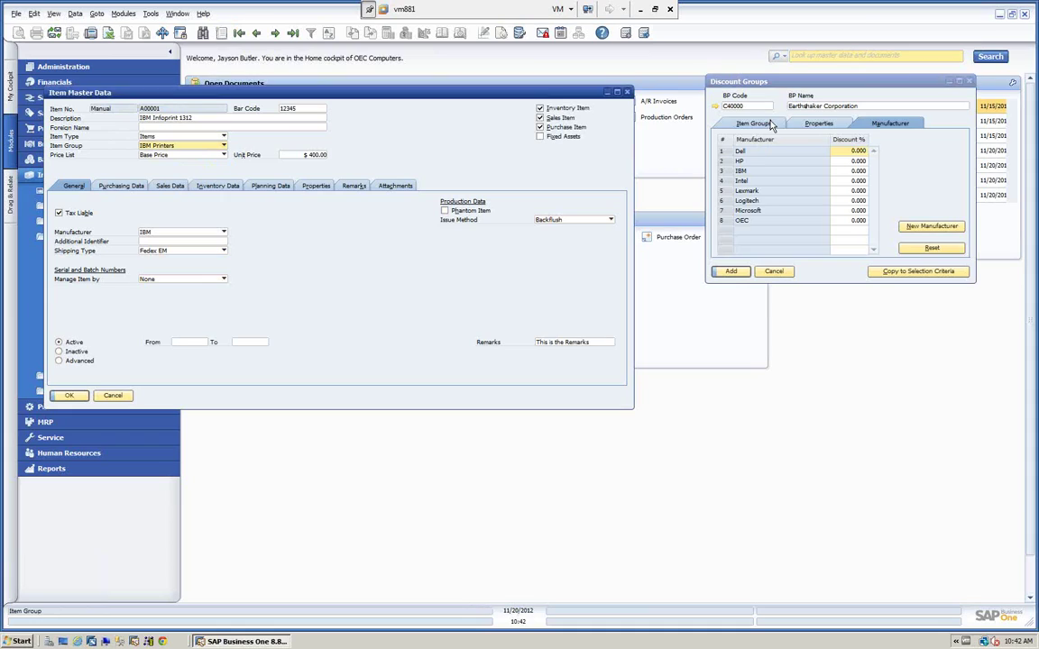
pyautogui.click(771, 125)
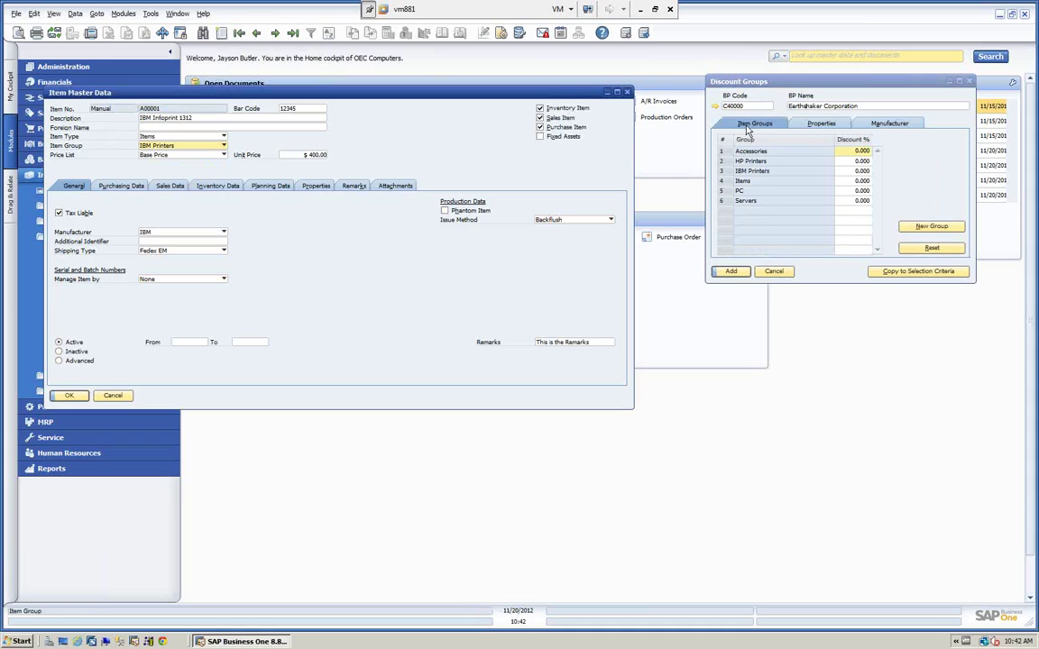
pyautogui.click(200, 144)
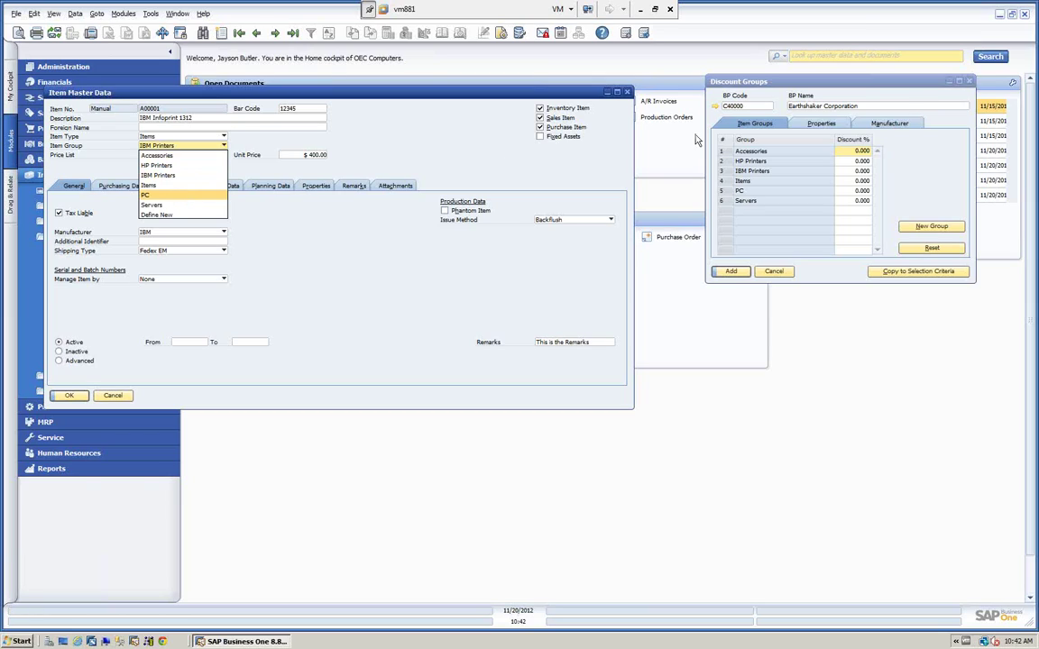
# Compare the item's properties and manufacturer choices with the matching property and manufacturer discount lists in Discount Groups
pyautogui.click(822, 123)
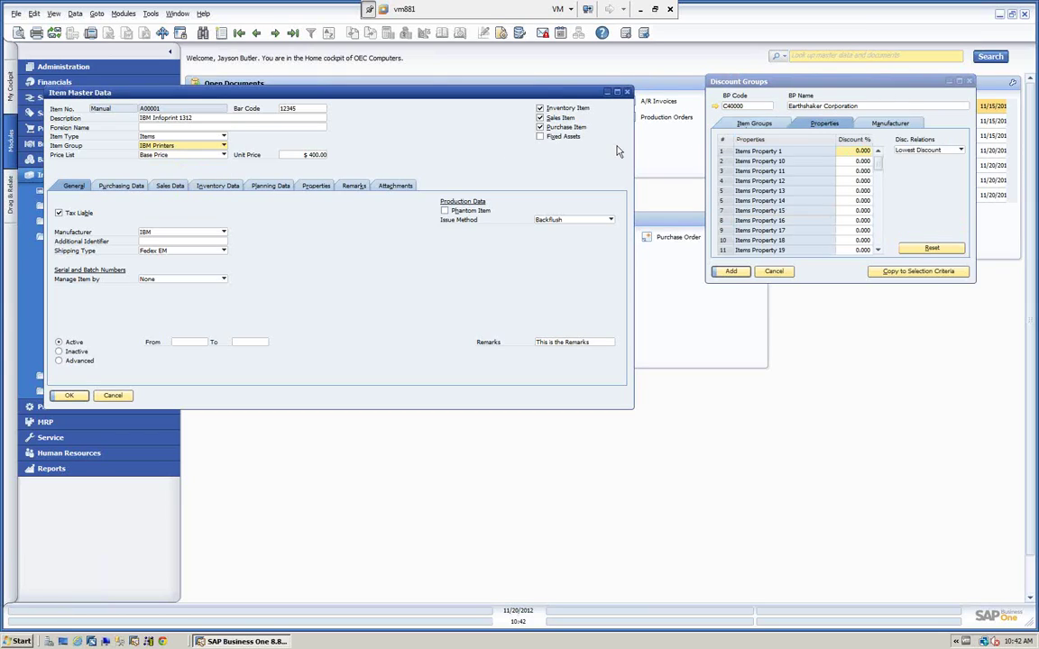
pyautogui.click(315, 186)
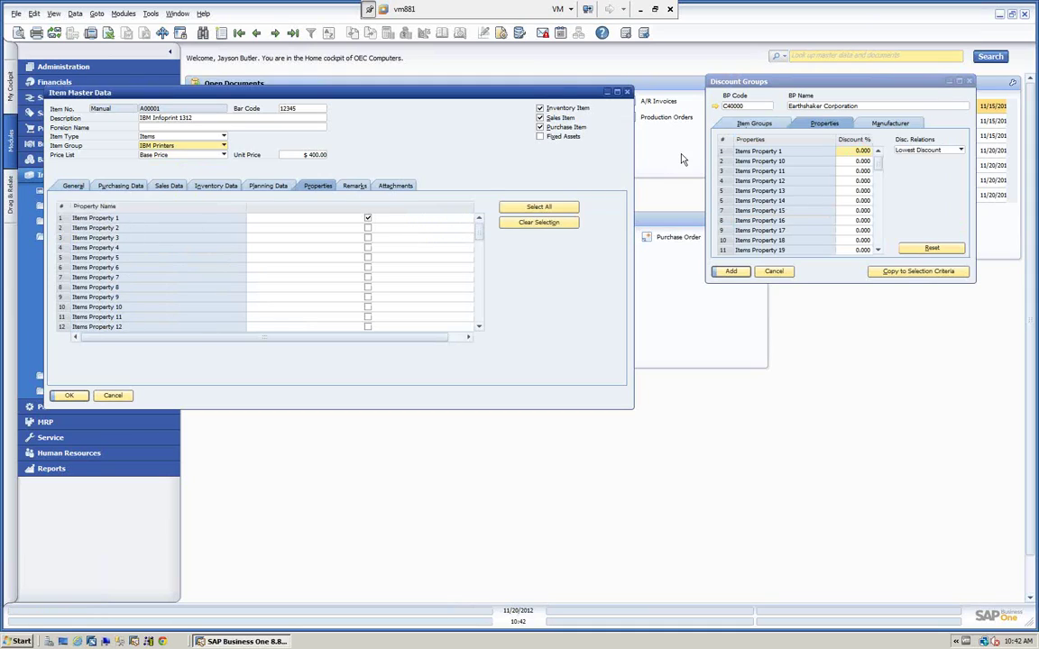
pyautogui.click(891, 123)
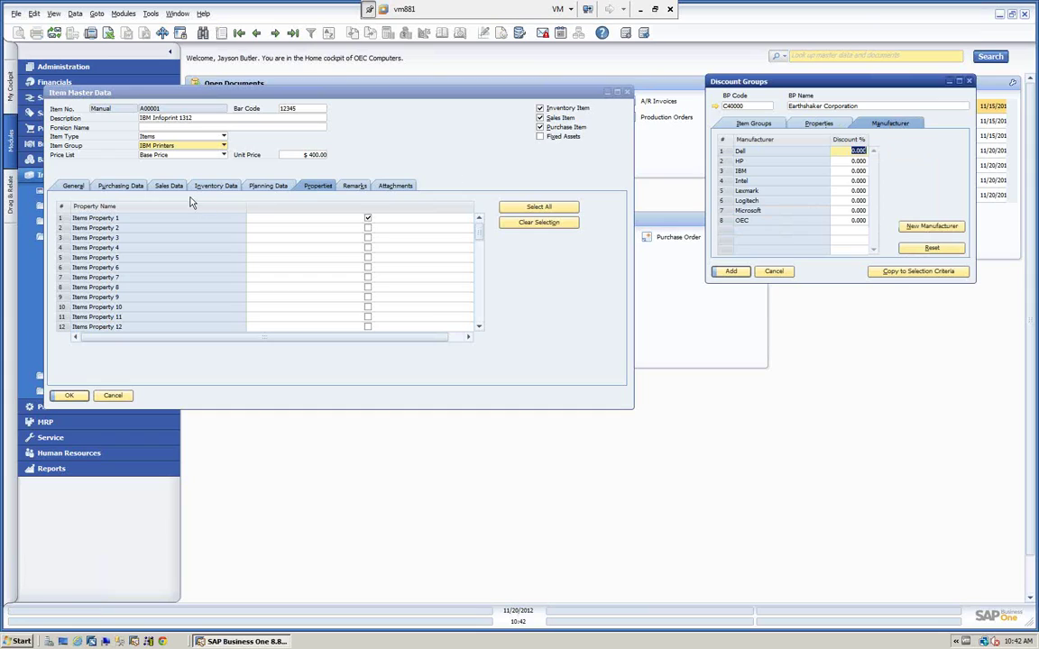
pyautogui.click(72, 184)
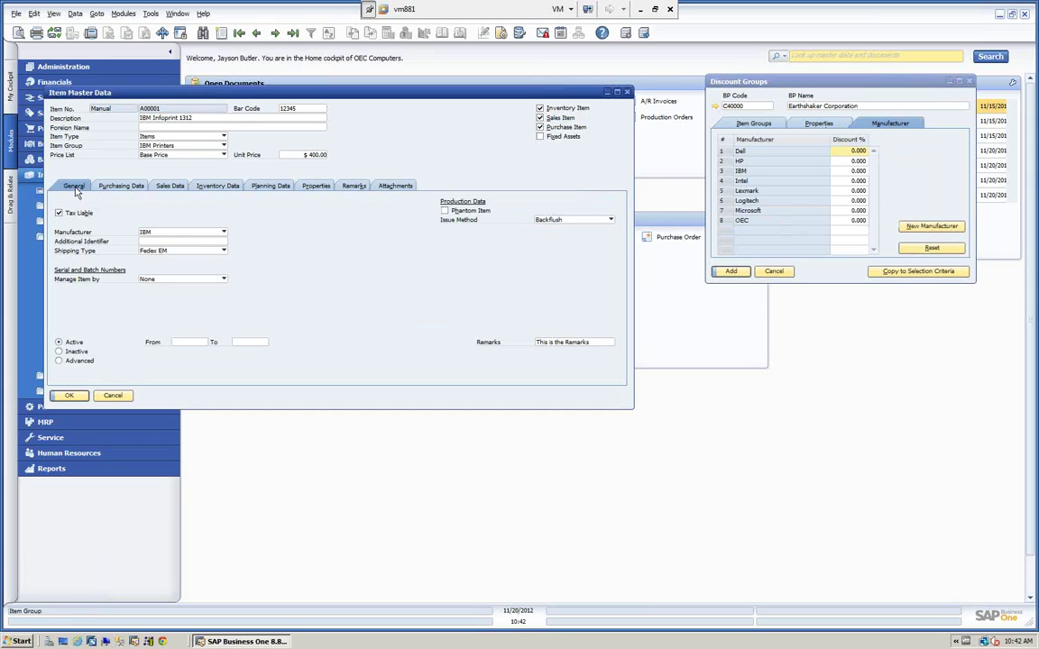
pyautogui.click(224, 231)
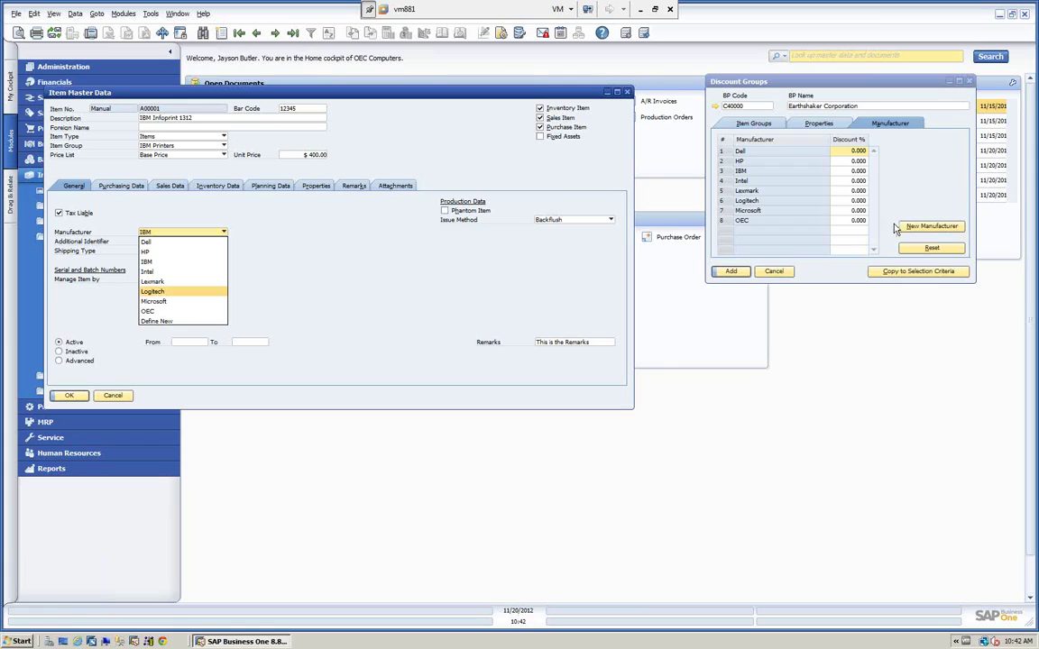
# View the business partner selection criteria for copying the discount groups, and close it, Discount Groups and Item Master Data without saving
pyautogui.click(904, 274)
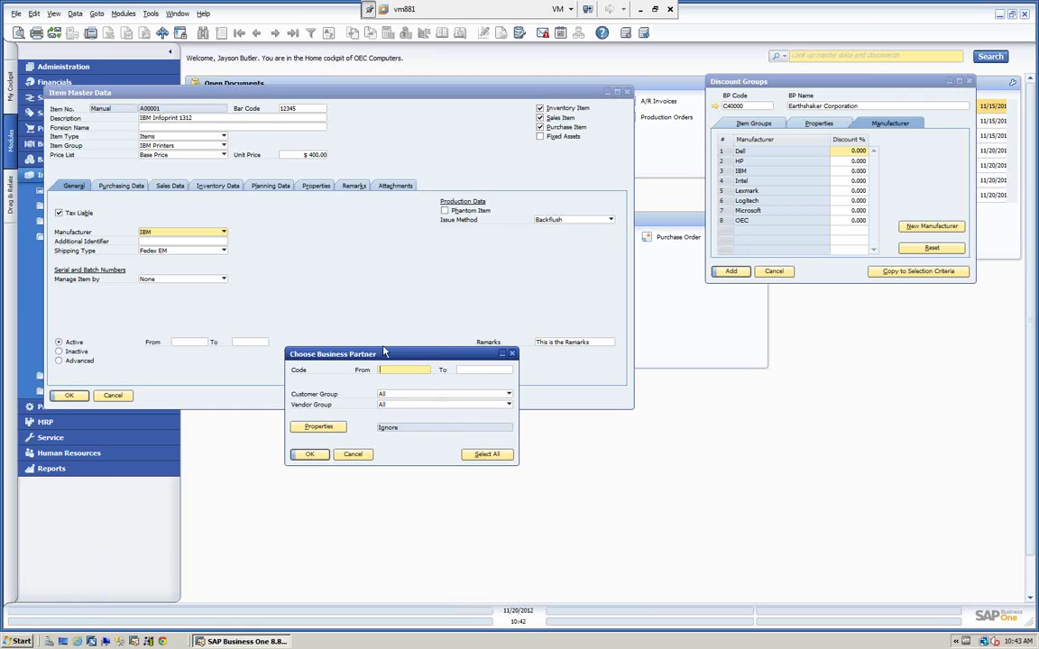
pyautogui.click(352, 454)
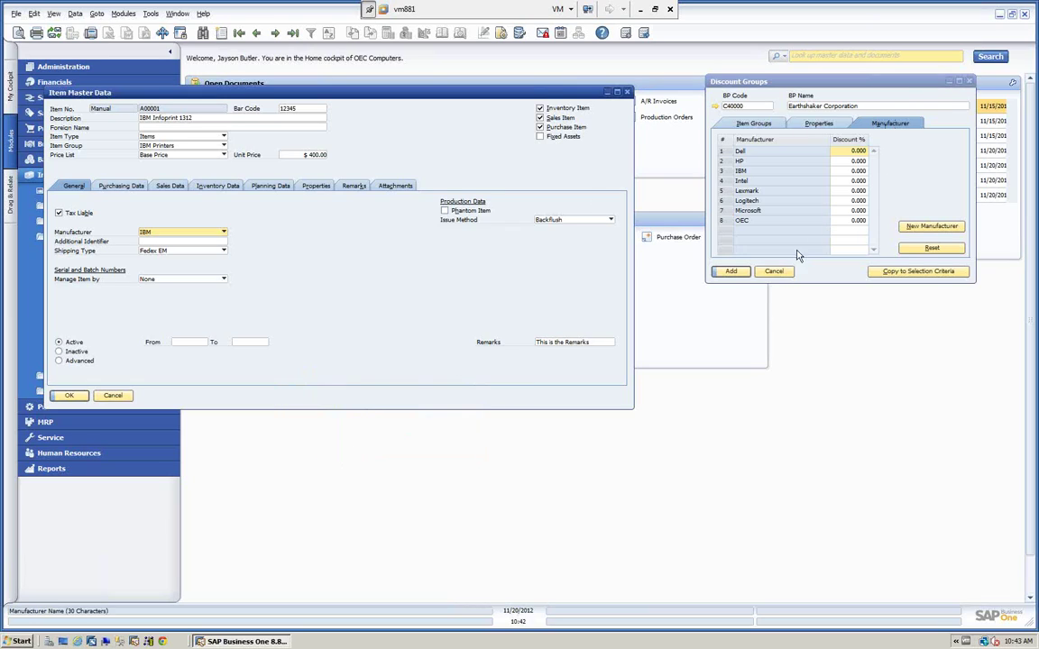
pyautogui.click(773, 271)
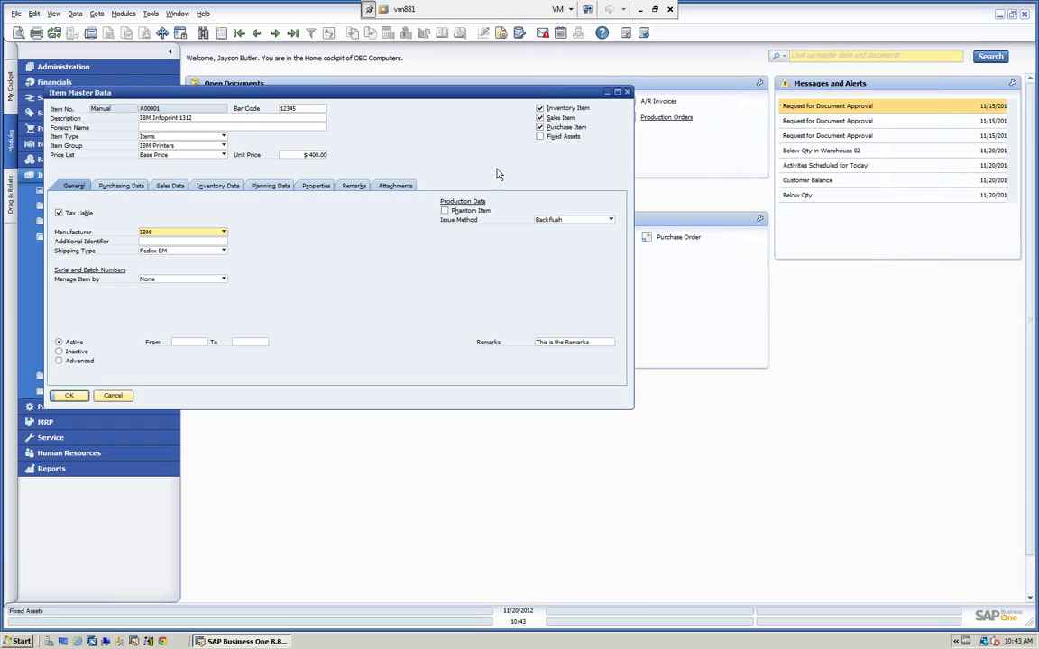
pyautogui.click(114, 396)
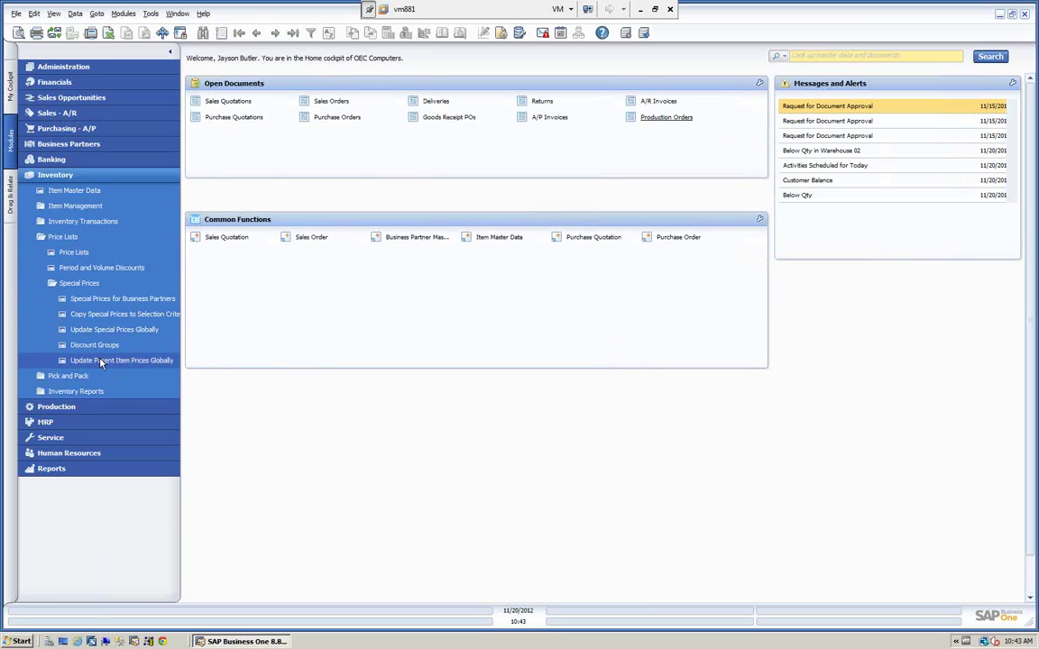
# Open the selection criteria of Update Parent Item Prices Globally and place the window aside, clear of the module list
pyautogui.click(101, 361)
pyautogui.moveTo(478, 274); pyautogui.dragTo(429, 265)
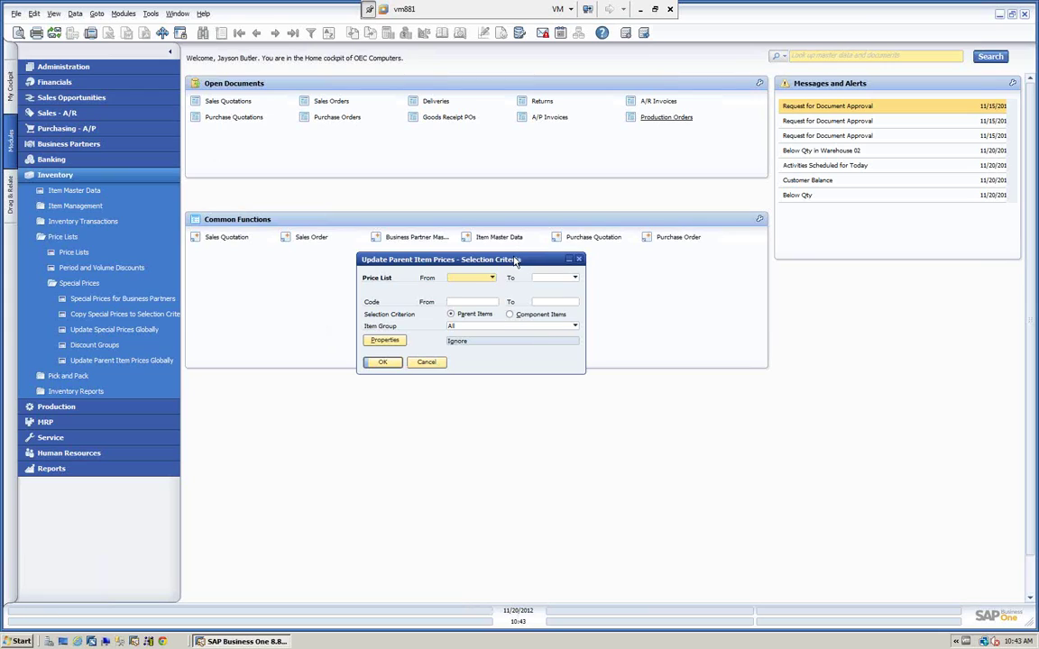
pyautogui.moveTo(515, 260); pyautogui.dragTo(777, 91)
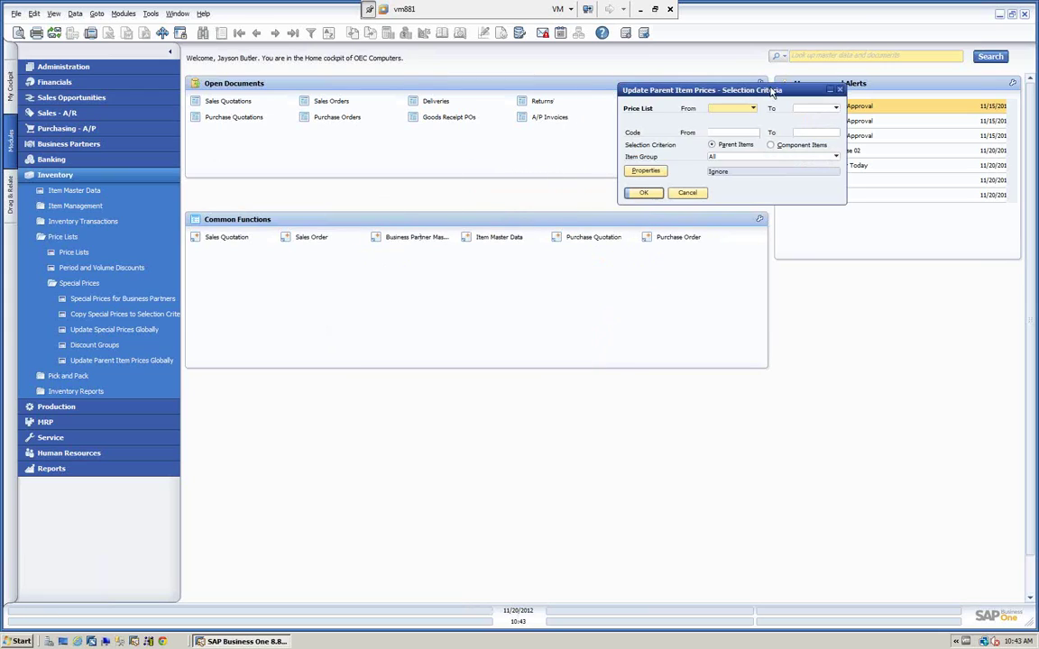
# Open the first bill of materials, LM4029 Lexmark 4029 Printer, from Production and place it beside the parent price update criteria
pyautogui.click(65, 175)
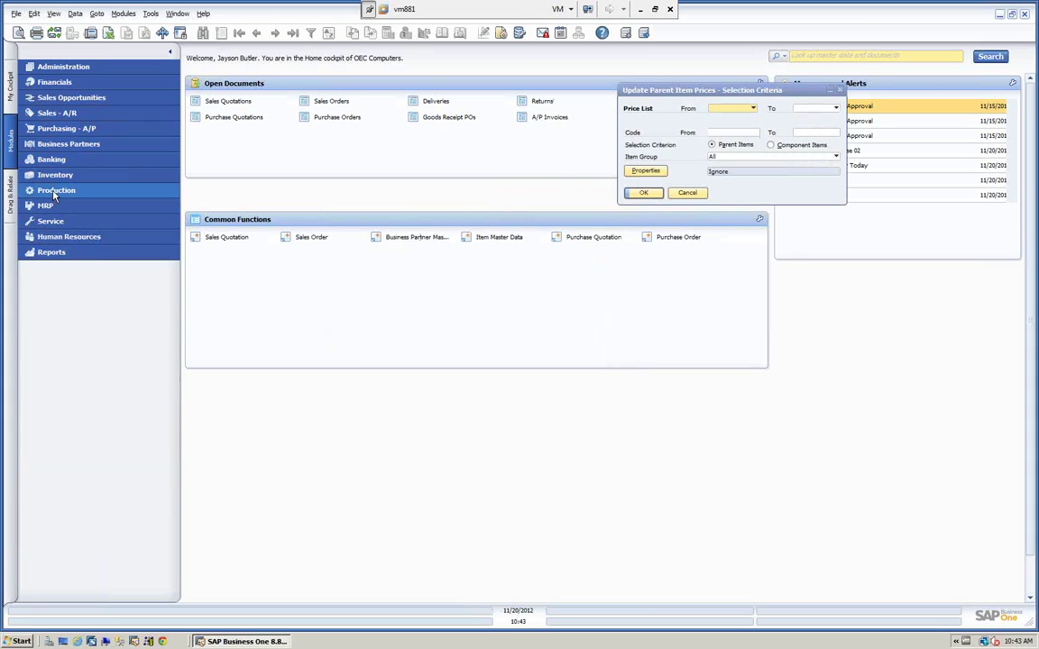
pyautogui.click(54, 192)
pyautogui.click(72, 206)
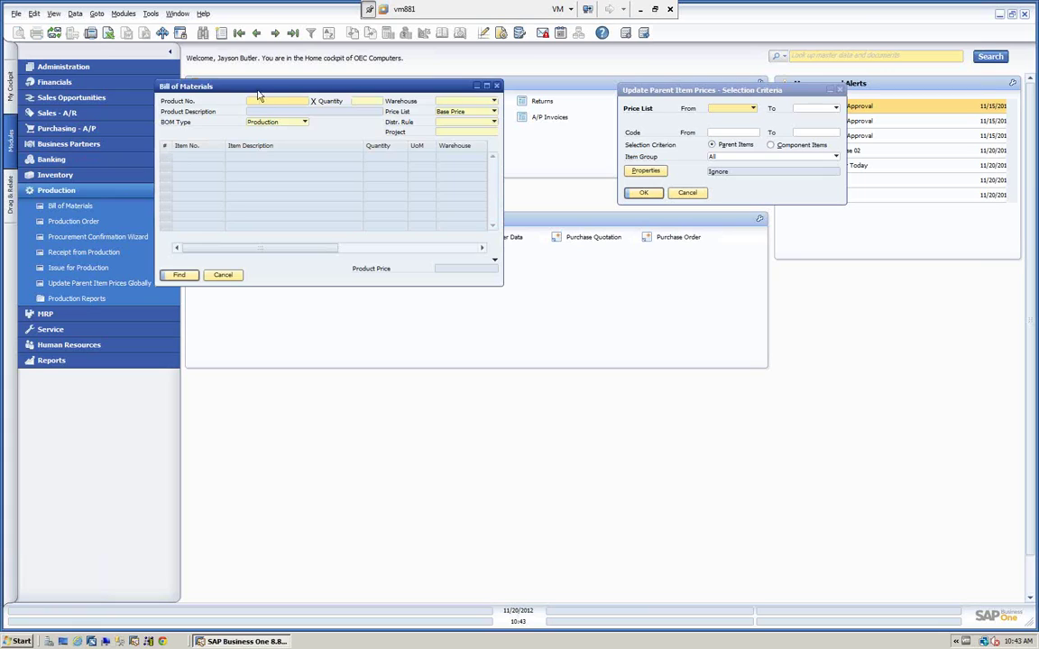
pyautogui.click(239, 32)
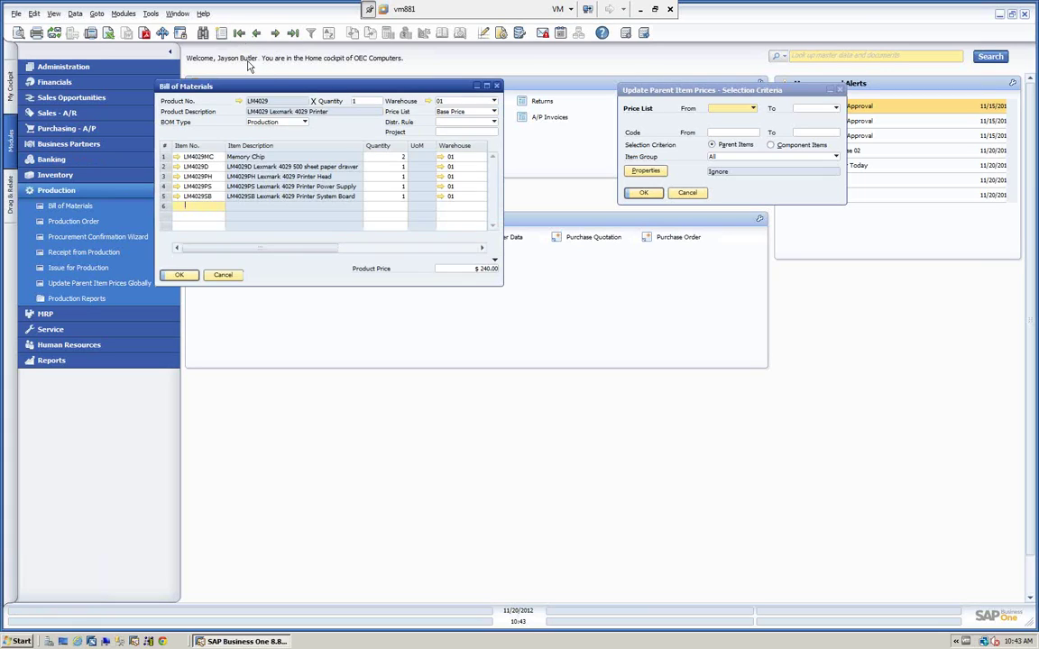
pyautogui.moveTo(267, 91); pyautogui.dragTo(228, 93)
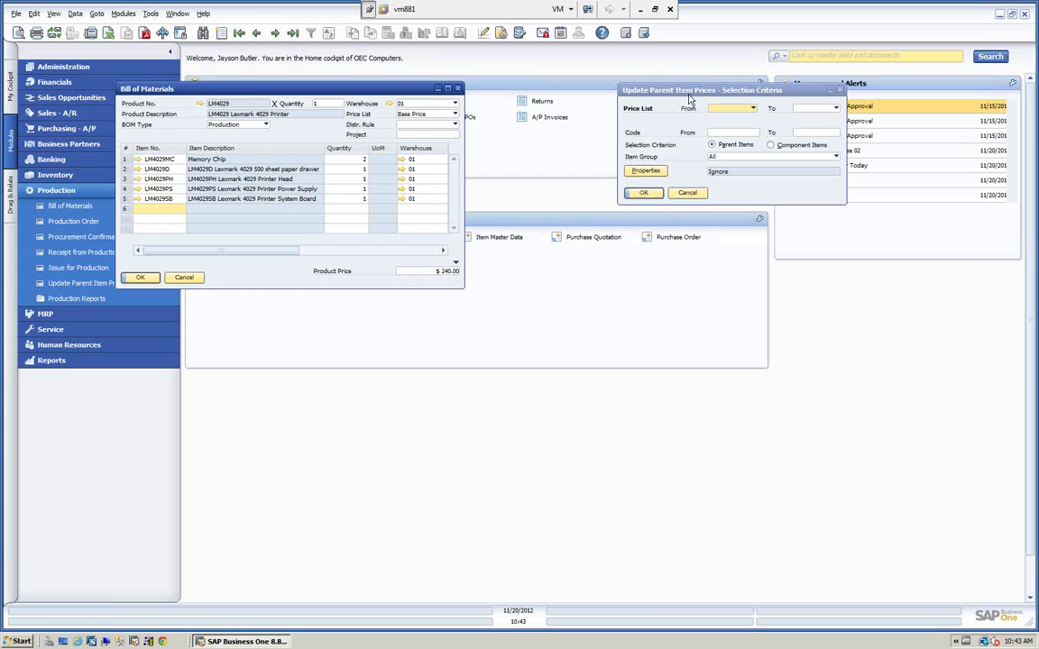
# Close the parent item price update and the bill of materials without applying anything, and collapse the Production module
pyautogui.moveTo(712, 94)
pyautogui.mouseDown()
pyautogui.moveTo(639, 95)
pyautogui.moveTo(701, 109)
pyautogui.mouseUp()
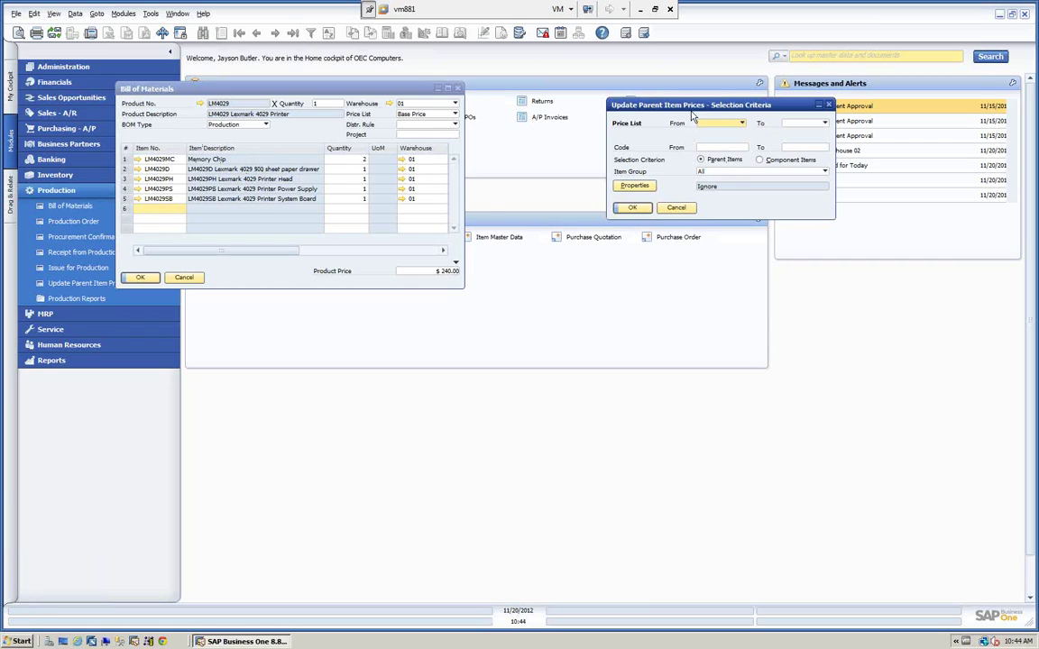
pyautogui.click(676, 207)
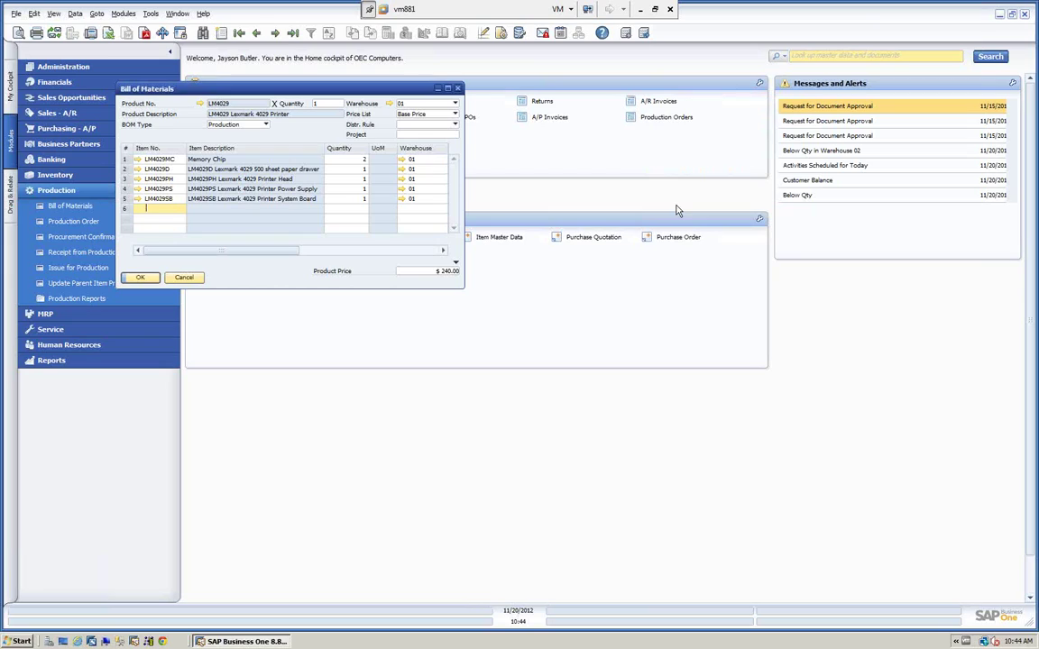
pyautogui.click(181, 276)
pyautogui.click(103, 193)
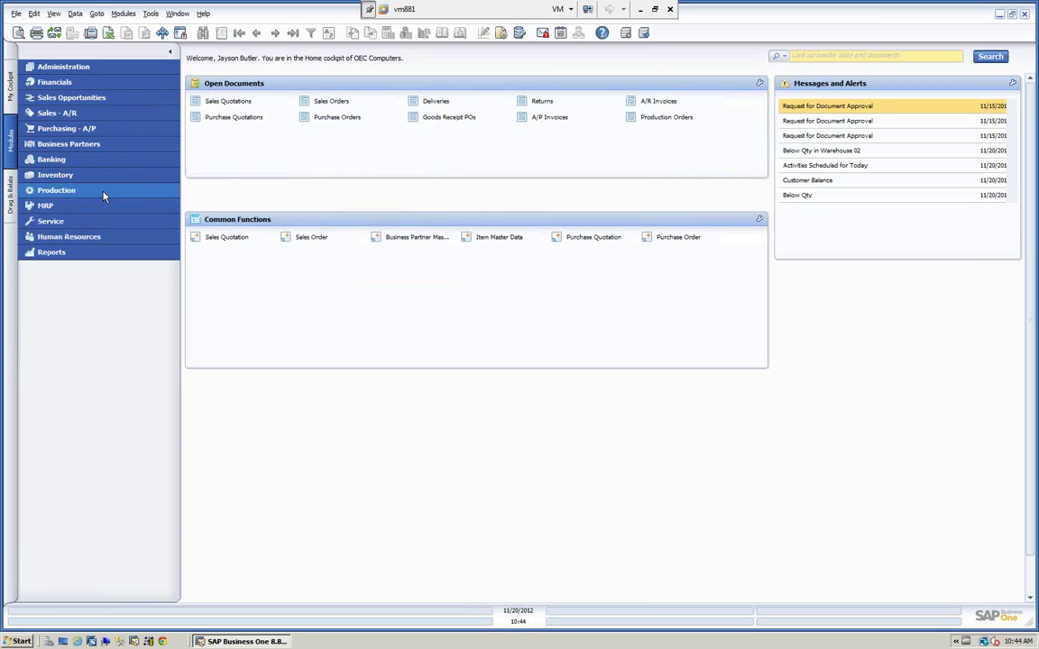